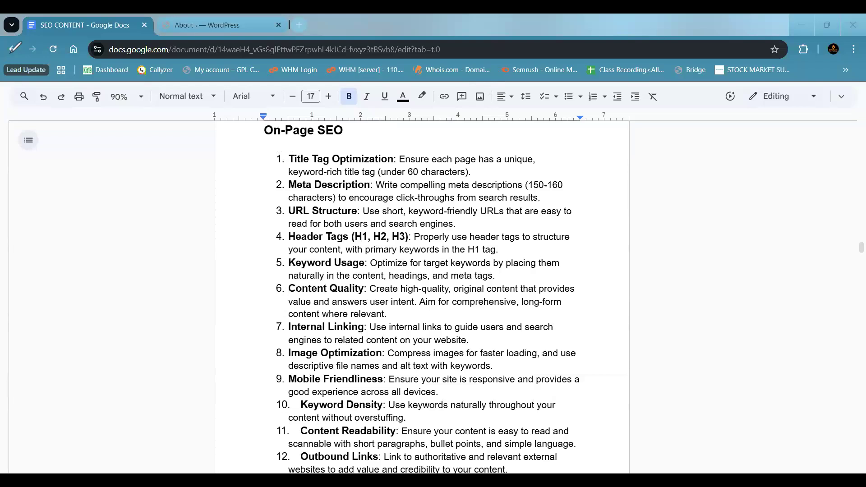
# - Open a new browser tab and search Google for "what is seo"
pyautogui.click(300, 26)
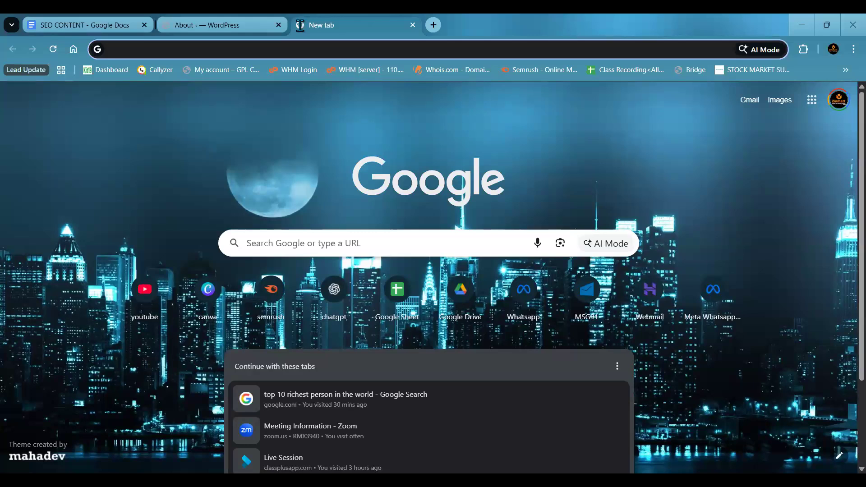
pyautogui.write('what is s')
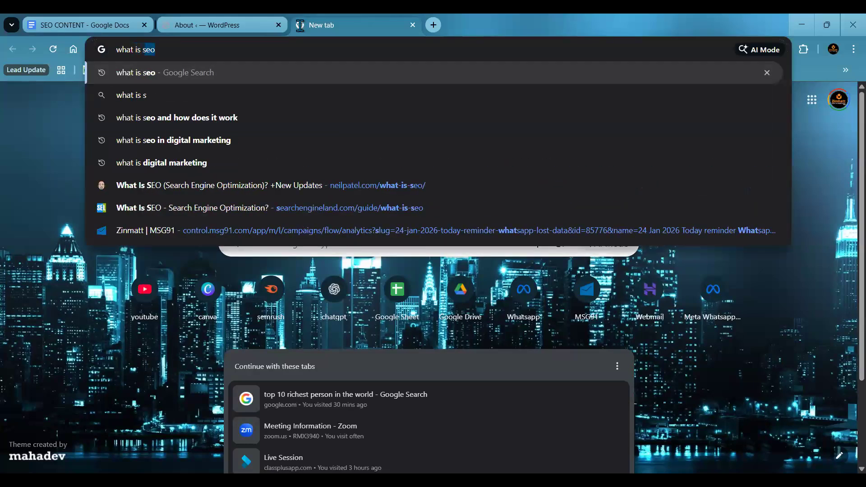
pyautogui.press('Return')
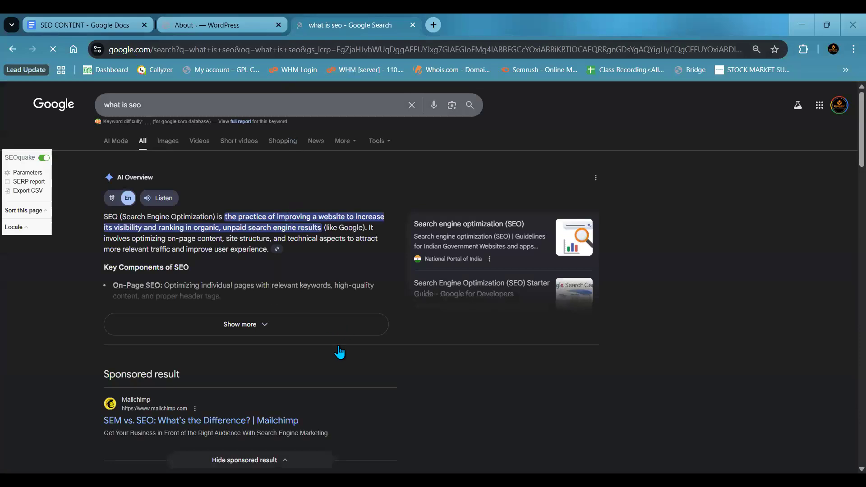
# - Examine the organic and sponsored results for the SEO query, then return to the Search Engine Land listing
pyautogui.scroll(-10, 310, 373)
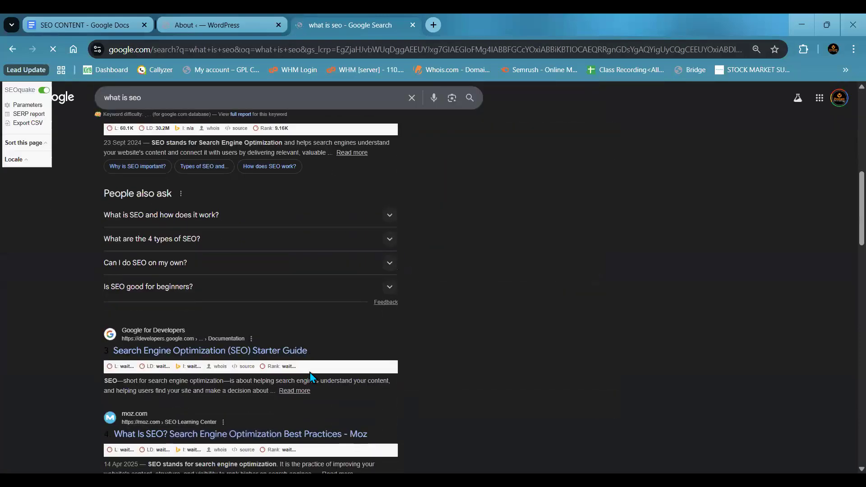
pyautogui.scroll(-5, 310, 377)
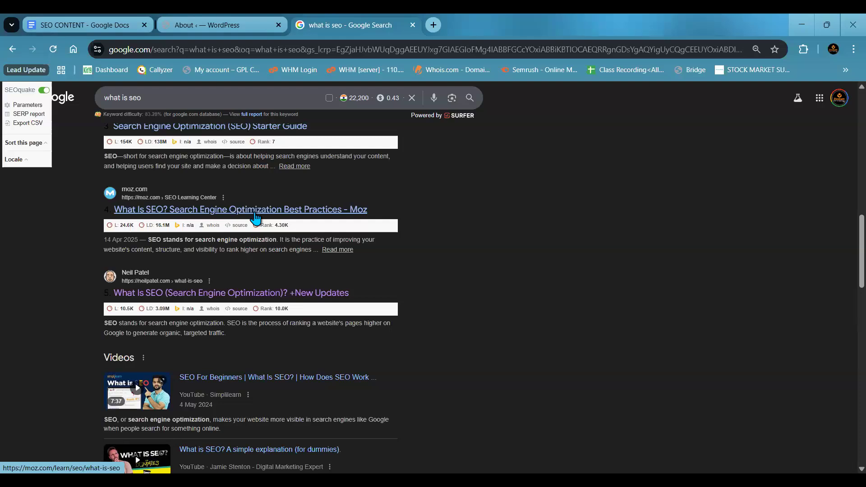
pyautogui.scroll(-3, 255, 218)
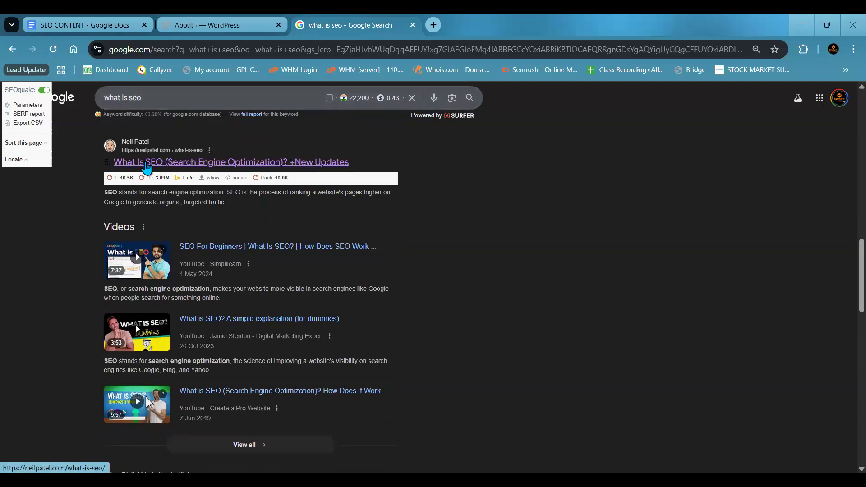
pyautogui.scroll(-5, 155, 243)
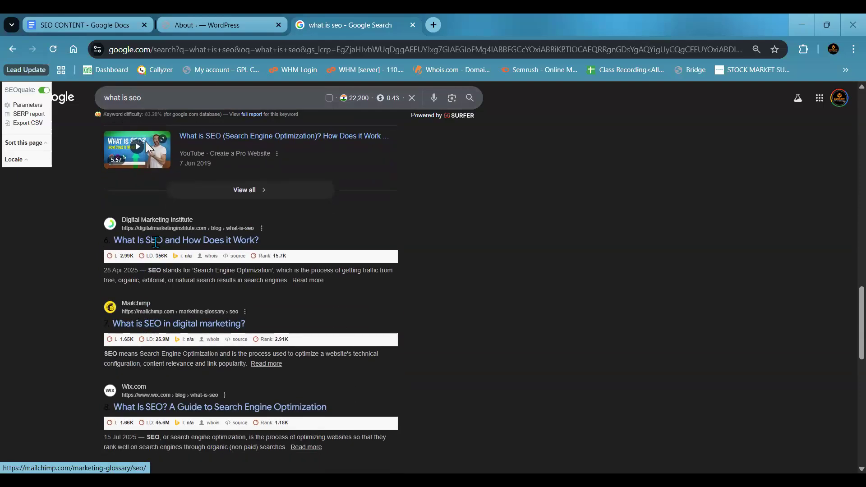
pyautogui.scroll(-5, 152, 338)
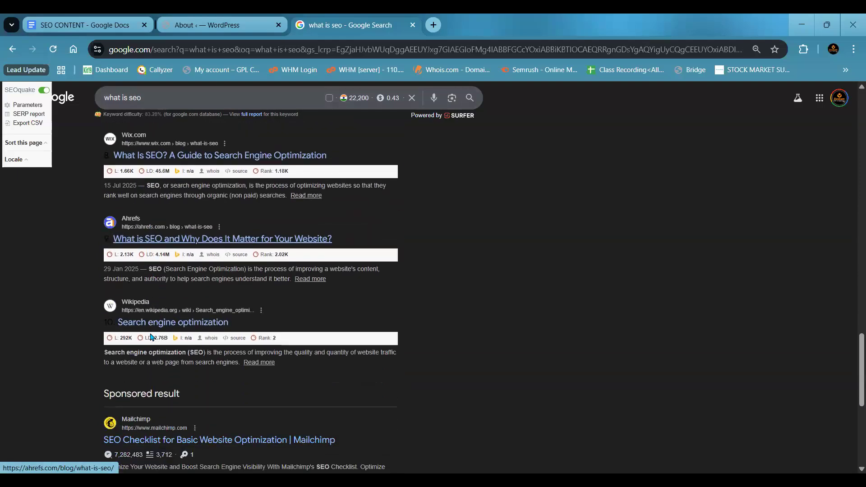
pyautogui.scroll(-3, 154, 325)
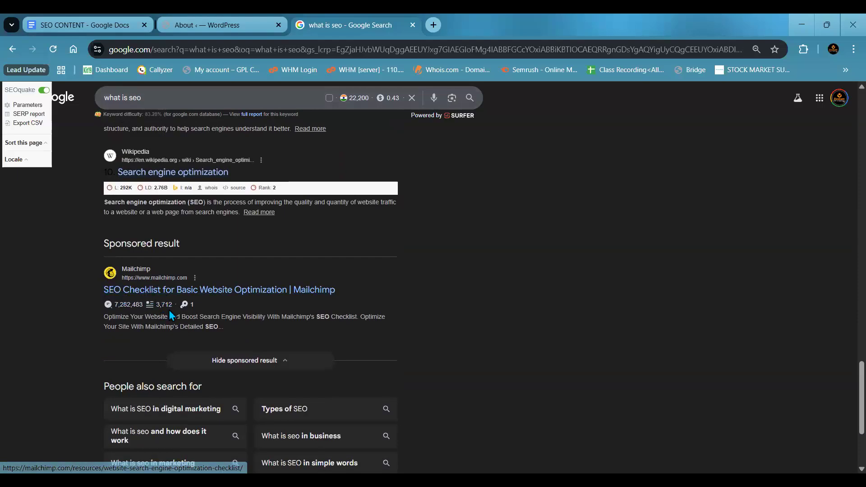
pyautogui.scroll(-3, 170, 315)
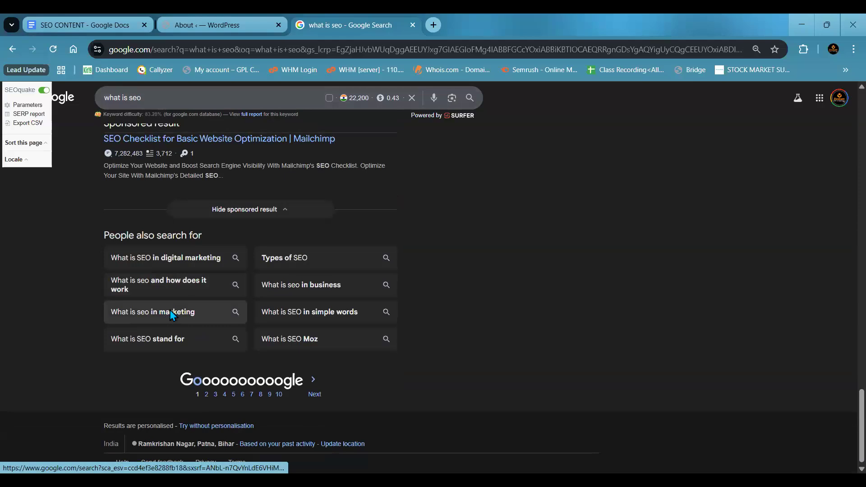
pyautogui.scroll(20, 169, 314)
pyautogui.scroll(-4, 171, 315)
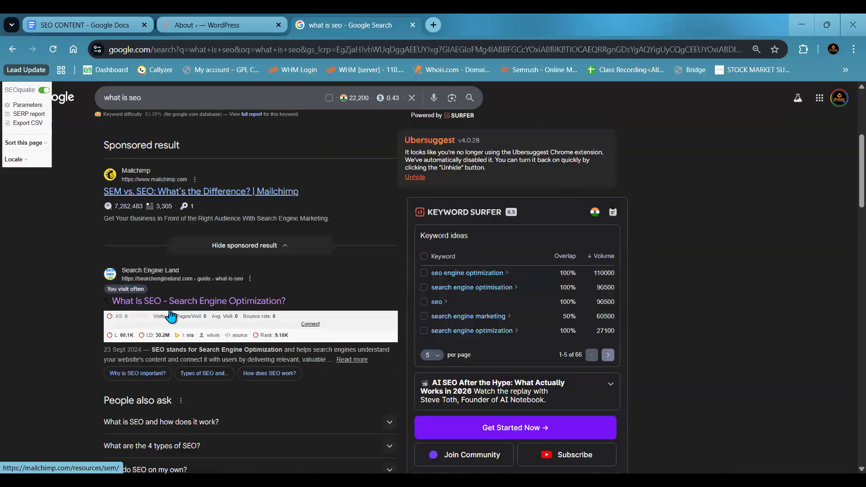
pyautogui.scroll(-2, 171, 315)
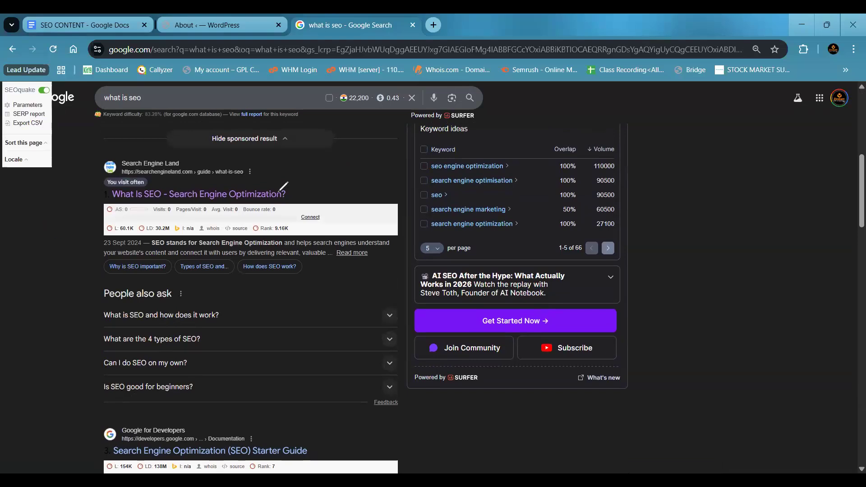
# - Annotate the Search Engine Land result in red, labelling its headline "Title" and its snippet "Meta Description"
pyautogui.moveTo(286, 186)
pyautogui.mouseDown()
pyautogui.moveTo(286, 200)
pyautogui.moveTo(333, 181)
pyautogui.moveTo(343, 191)
pyautogui.mouseUp()
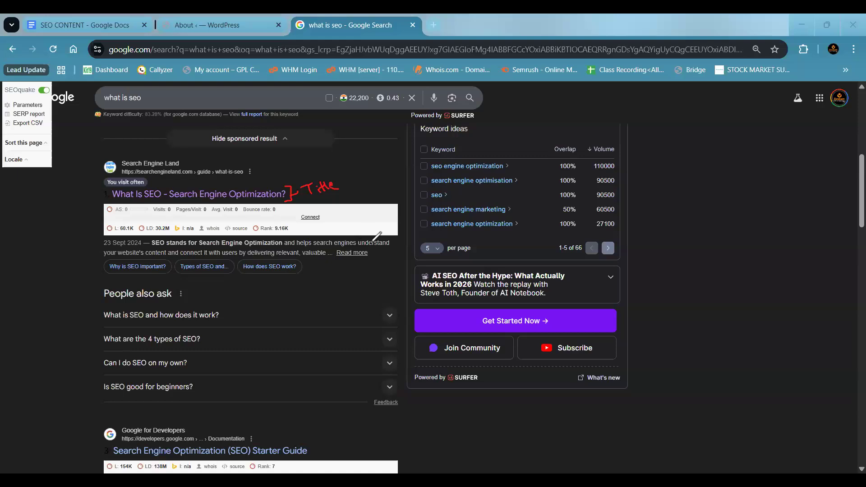
pyautogui.moveTo(383, 239)
pyautogui.mouseDown()
pyautogui.moveTo(393, 238)
pyautogui.moveTo(385, 255)
pyautogui.moveTo(399, 250)
pyautogui.mouseUp()
pyautogui.moveTo(394, 246)
pyautogui.mouseDown()
pyautogui.moveTo(405, 244)
pyautogui.moveTo(387, 265)
pyautogui.mouseUp()
pyautogui.click(384, 266)
pyautogui.moveTo(287, 291); pyautogui.dragTo(296, 296)
pyautogui.moveTo(297, 292)
pyautogui.mouseDown()
pyautogui.moveTo(378, 273)
pyautogui.moveTo(400, 277)
pyautogui.mouseUp()
# - Underline and label the result's address "URL", and bracket the whole listing with the label "CTR"
pyautogui.moveTo(120, 168)
pyautogui.mouseDown()
pyautogui.moveTo(250, 177)
pyautogui.moveTo(293, 155)
pyautogui.moveTo(287, 171)
pyautogui.mouseUp()
pyautogui.moveTo(289, 156); pyautogui.dragTo(298, 167)
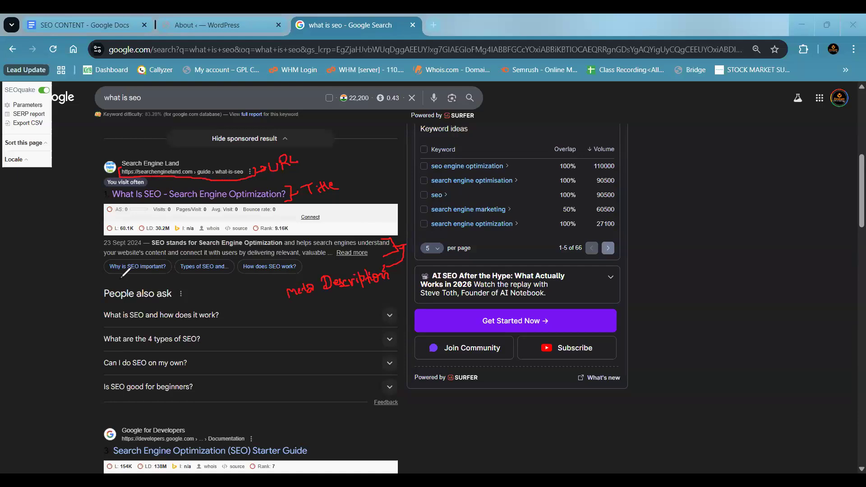
pyautogui.moveTo(118, 155)
pyautogui.mouseDown()
pyautogui.moveTo(109, 155)
pyautogui.moveTo(91, 256)
pyautogui.moveTo(113, 270)
pyautogui.mouseUp()
pyautogui.moveTo(65, 224)
pyautogui.mouseDown()
pyautogui.moveTo(70, 246)
pyautogui.moveTo(63, 210)
pyautogui.moveTo(73, 229)
pyautogui.mouseUp()
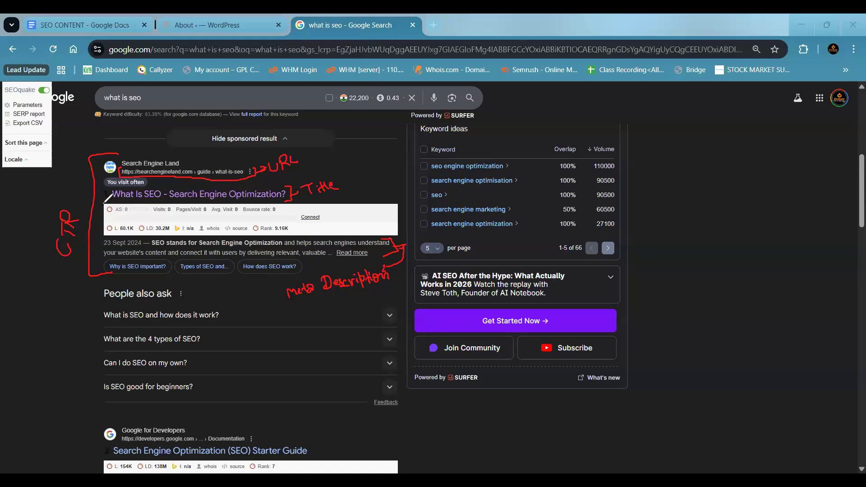
# - Erase the drawn labels and underline parts of the same listing's title, description and URL
pyautogui.press('e')
pyautogui.moveTo(181, 203); pyautogui.dragTo(206, 200)
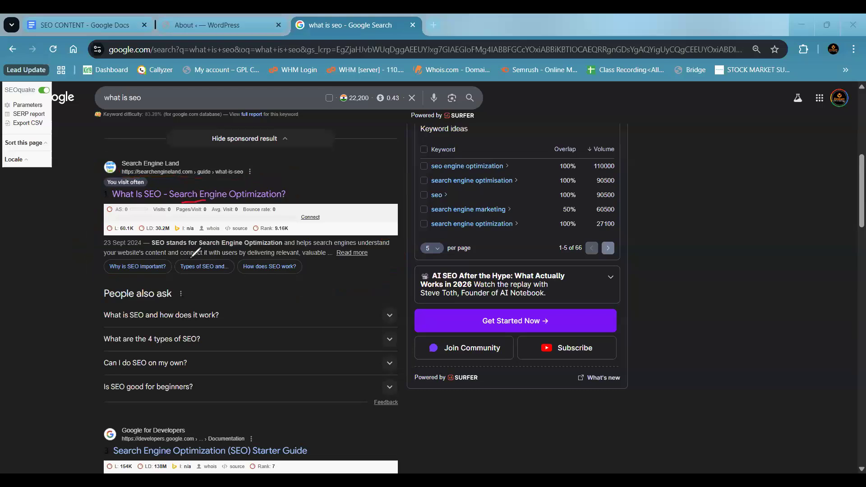
pyautogui.moveTo(187, 259); pyautogui.dragTo(213, 258)
pyautogui.click(192, 179)
pyautogui.moveTo(193, 179); pyautogui.dragTo(241, 177)
pyautogui.moveTo(110, 206)
pyautogui.mouseDown()
pyautogui.moveTo(96, 216)
pyautogui.moveTo(113, 234)
pyautogui.mouseUp()
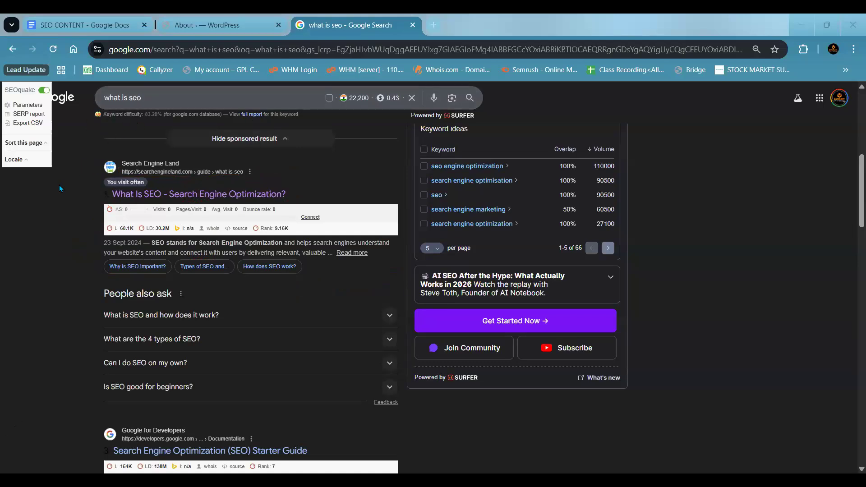
# - Examine the query's monthly search volume, keyword difficulty and the Keyword Surfer keyword ideas
pyautogui.scroll(8, 72, 179)
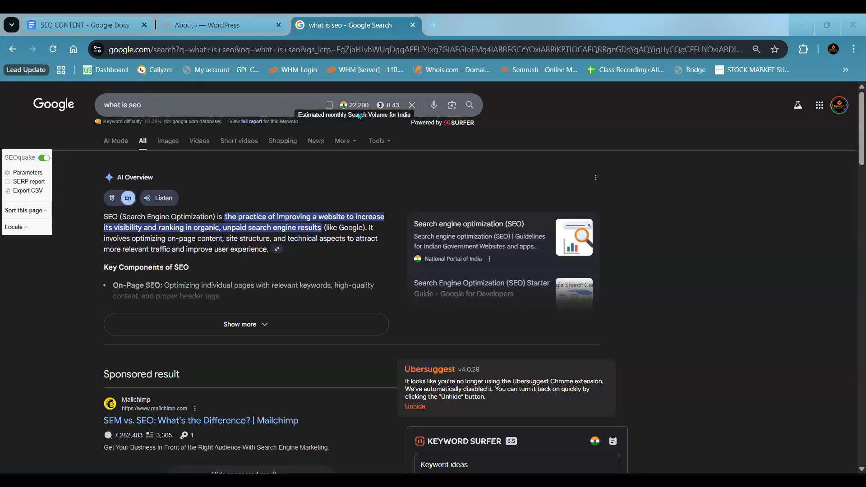
pyautogui.moveTo(142, 123); pyautogui.dragTo(162, 123)
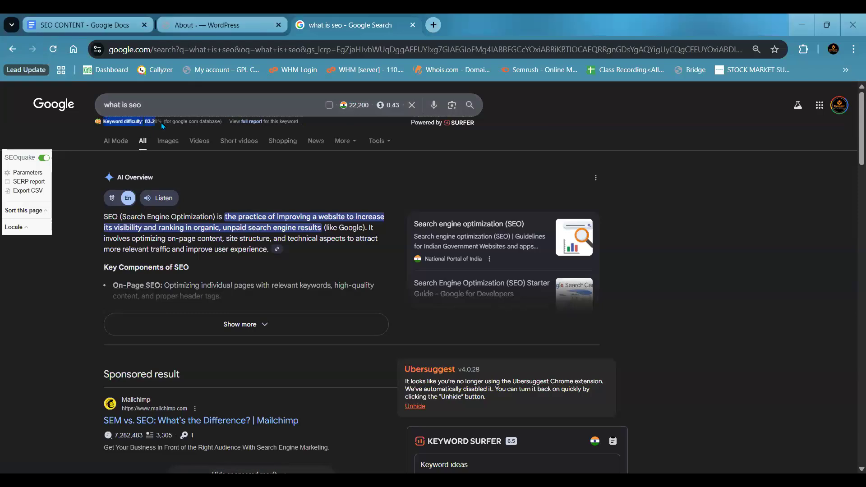
pyautogui.click(86, 204)
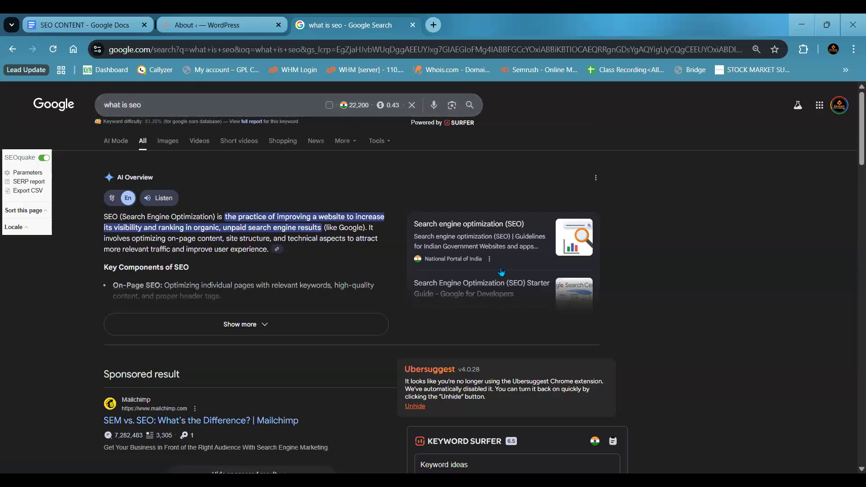
pyautogui.scroll(-5, 546, 280)
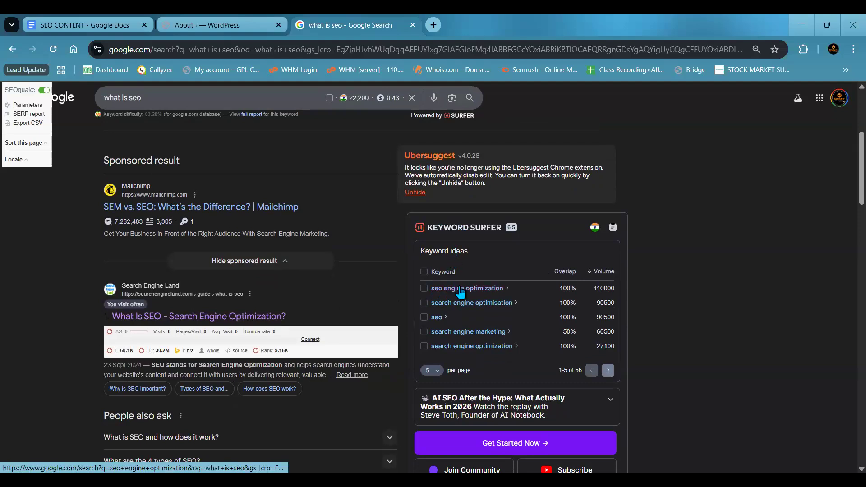
pyautogui.scroll(5, 470, 293)
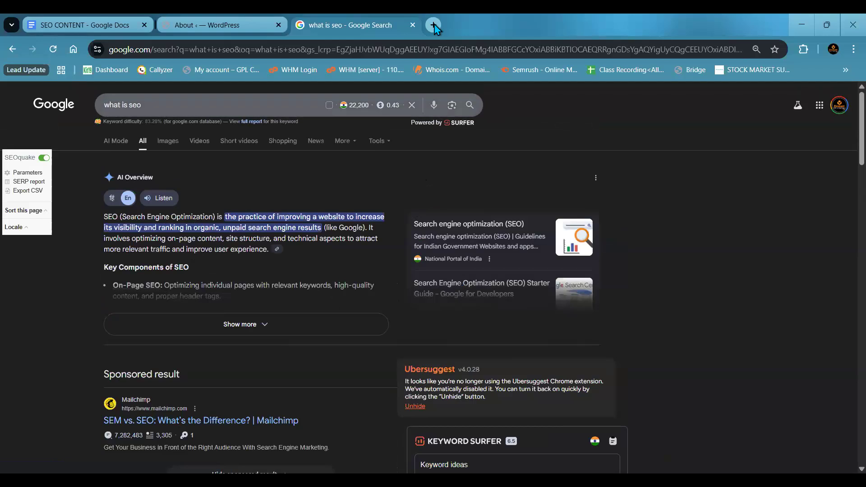
# - Search Google for "seoquack" in another new browser tab
pyautogui.hotkey('ctrl', 't')
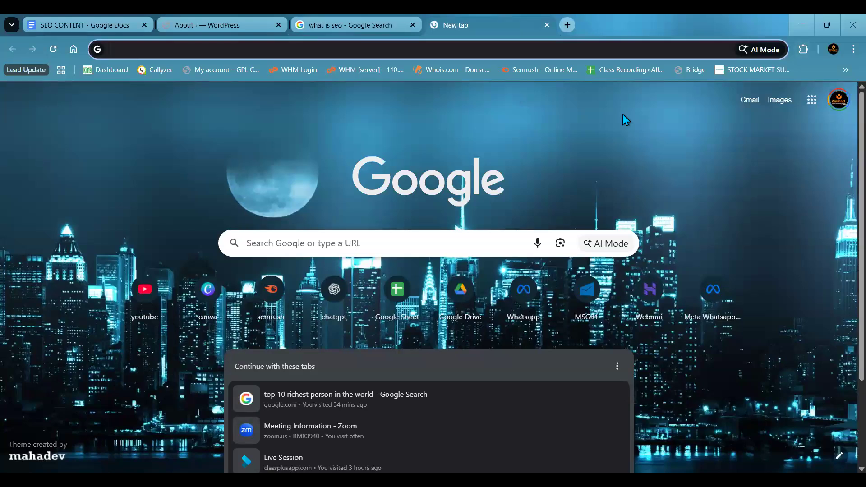
pyautogui.click(218, 46)
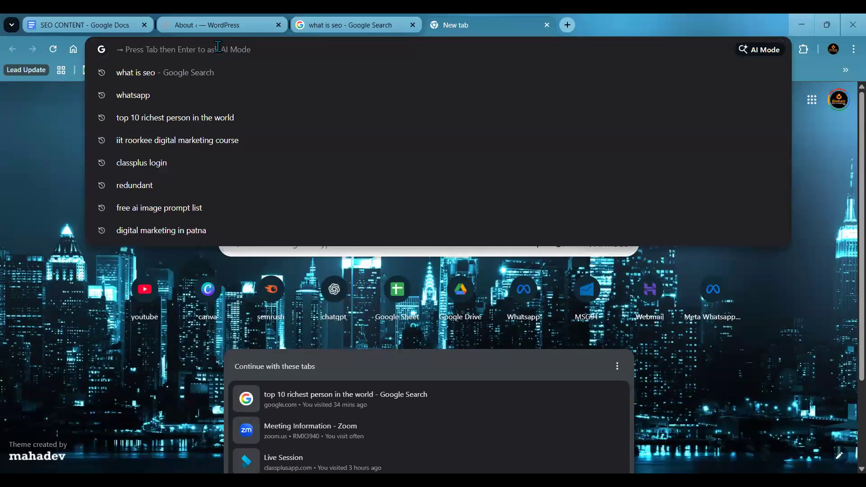
pyautogui.write('seo q')
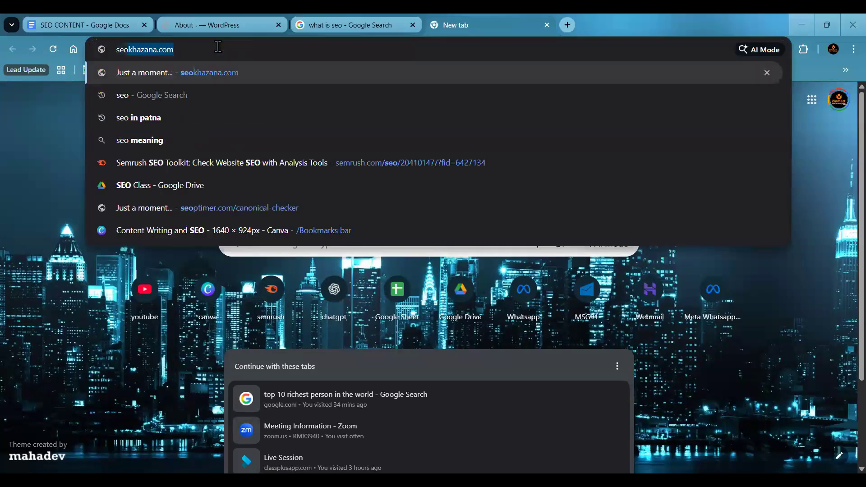
pyautogui.press('BackSpace')
pyautogui.press('BackSpace')
pyautogui.write('quack')
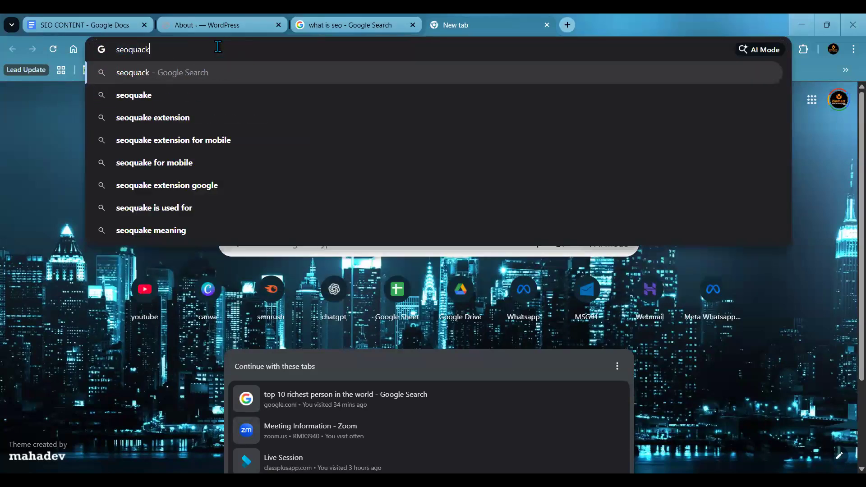
pyautogui.press('Return')
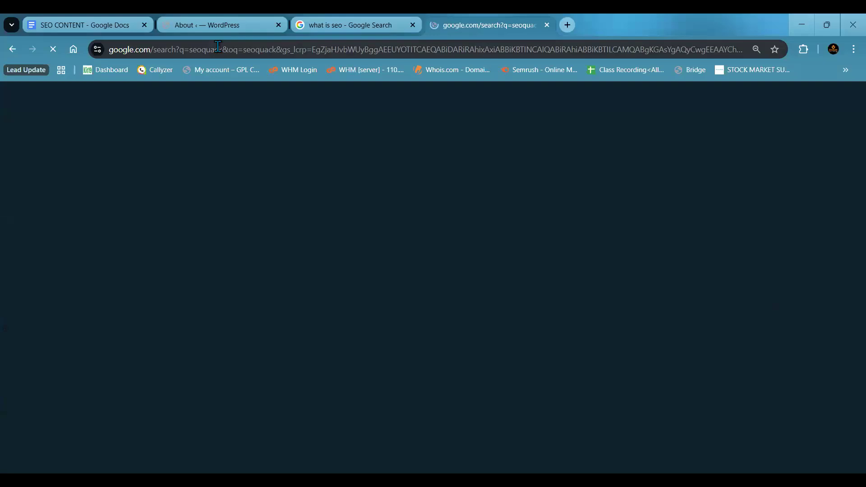
# - Refine the search to "seoquake extension" and open the SEOquake listing in the Chrome Web Store
pyautogui.click(197, 173)
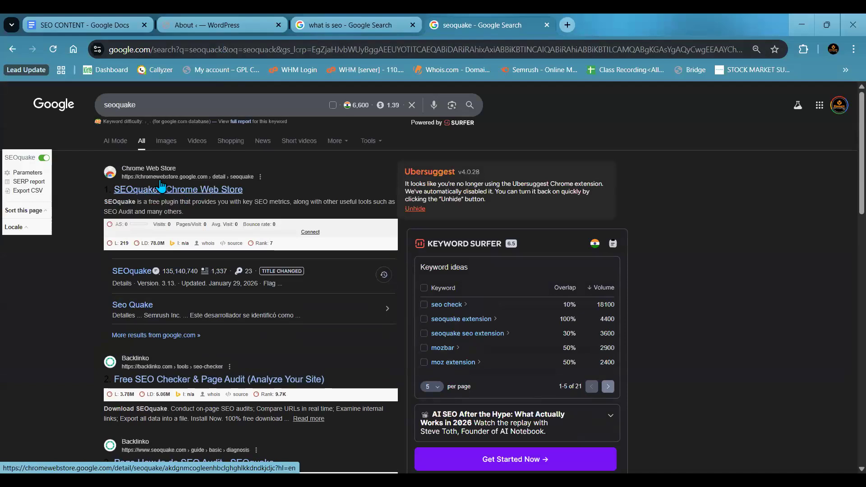
pyautogui.click(176, 104)
pyautogui.write('extension')
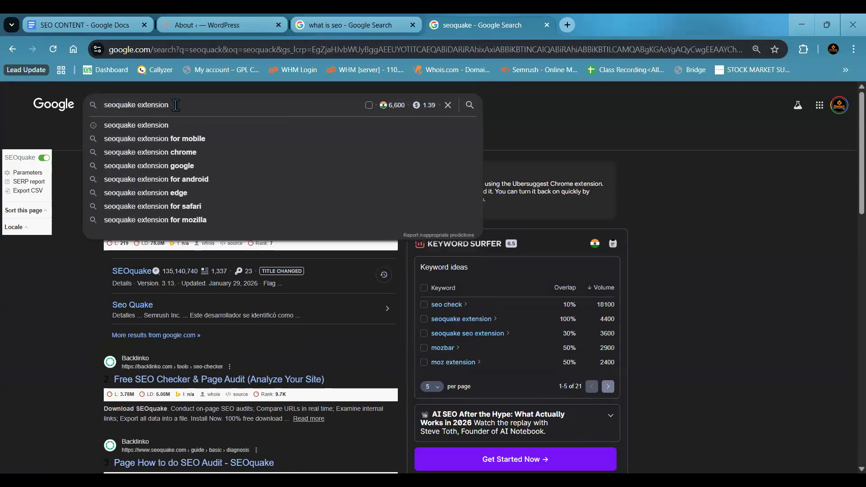
pyautogui.press('Return')
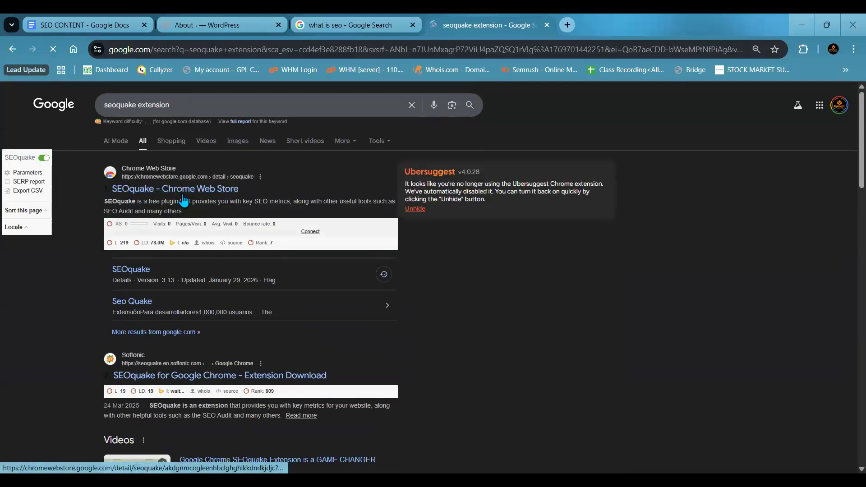
pyautogui.click(184, 189)
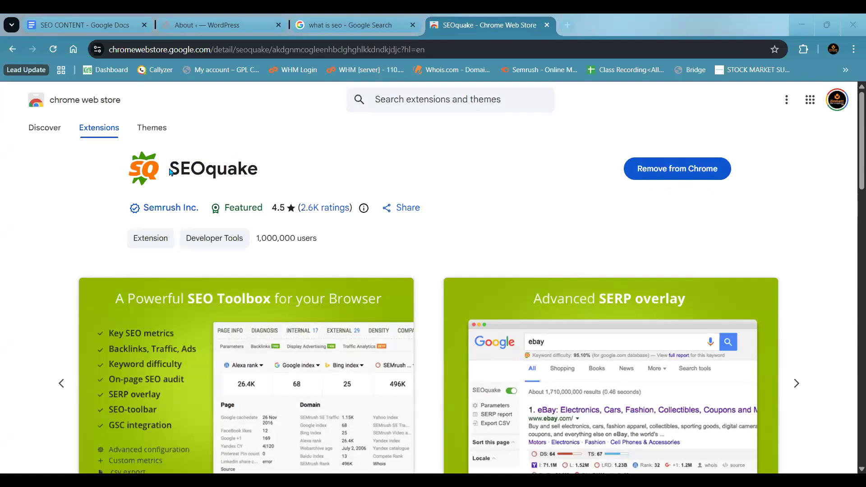
pyautogui.doubleClick(250, 172)
pyautogui.click(264, 174)
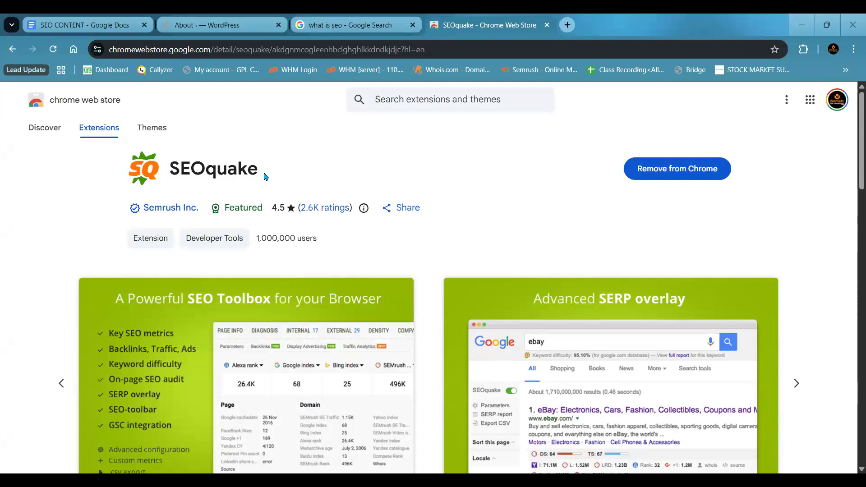
# - Search Google for "keyword surfer chrome extension" and open the Keyword Surfer listing in the Chrome Web Store
pyautogui.click(12, 49)
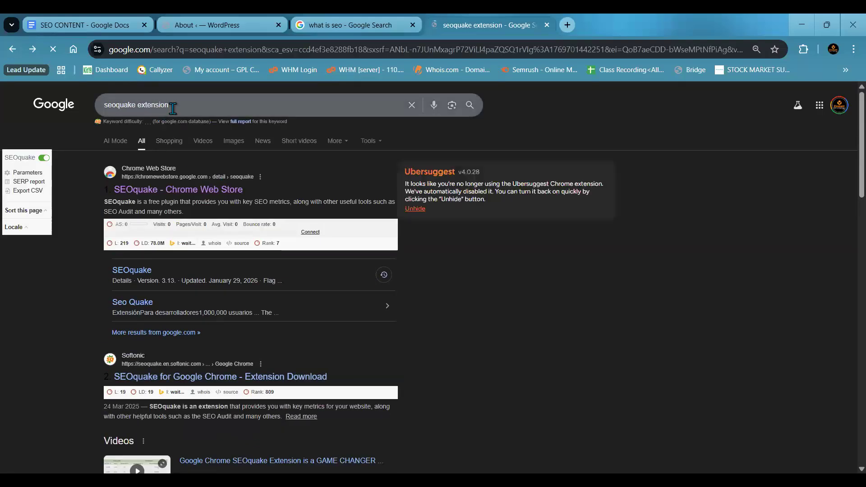
pyautogui.moveTo(170, 108); pyautogui.dragTo(96, 104)
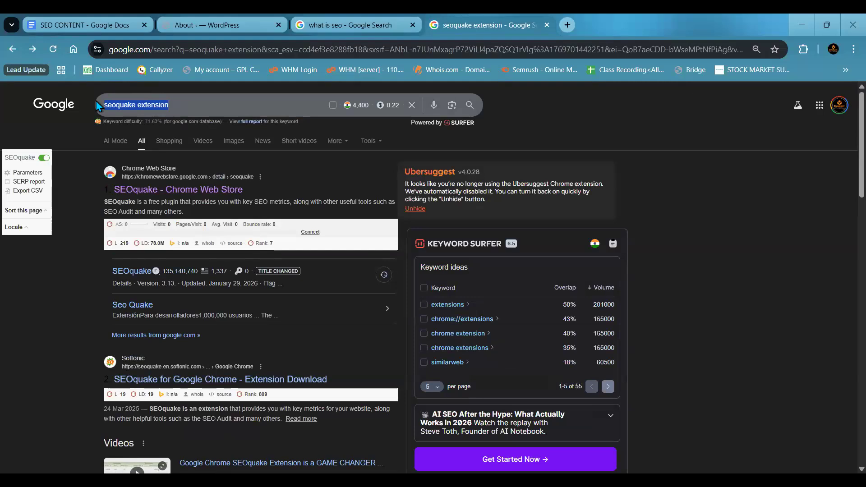
pyautogui.write('keyword sr')
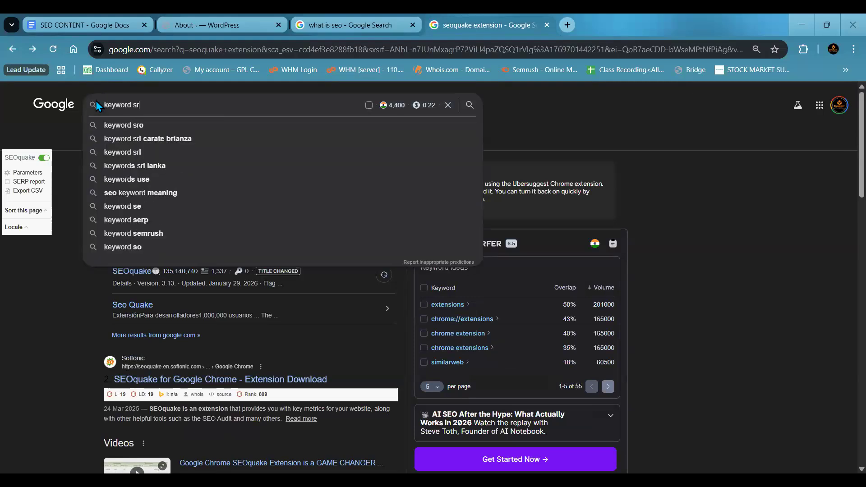
pyautogui.press('BackSpace')
pyautogui.write('urf')
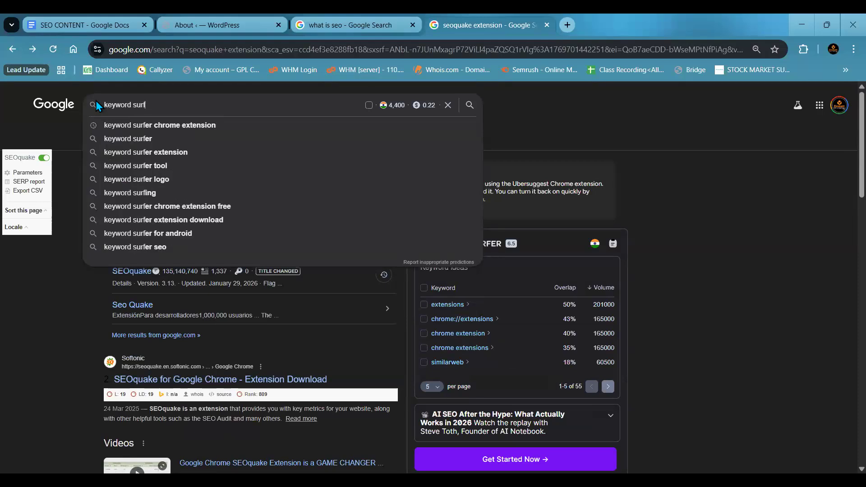
pyautogui.write('r')
pyautogui.press('BackSpace')
pyautogui.write('er')
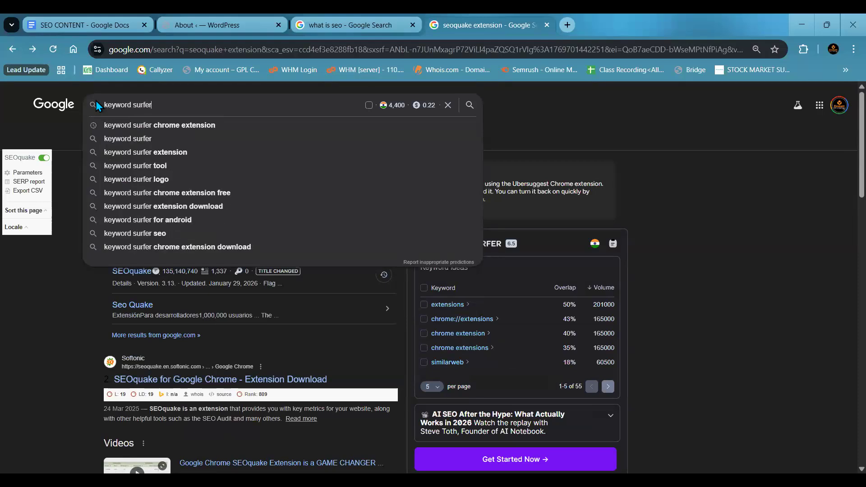
pyautogui.click(164, 129)
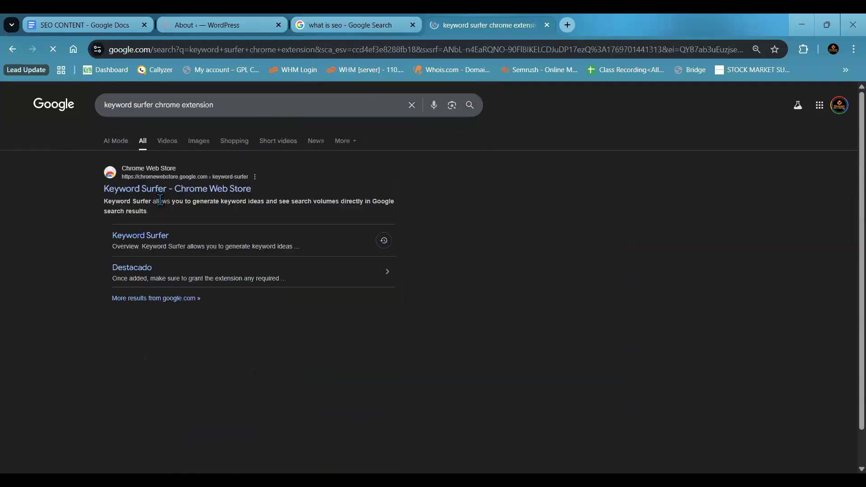
pyautogui.click(166, 188)
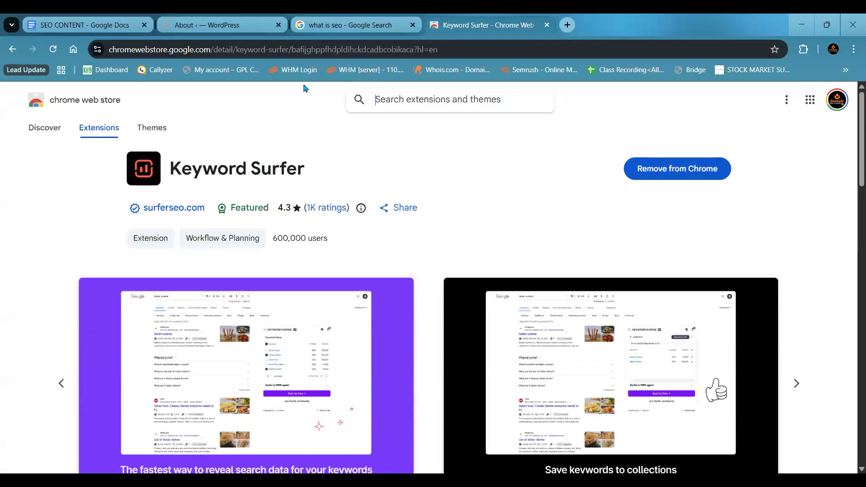
# - Review the Keyword Surfer ideas and search metrics on the "what is seo" results page
pyautogui.click(230, 21)
pyautogui.click(320, 26)
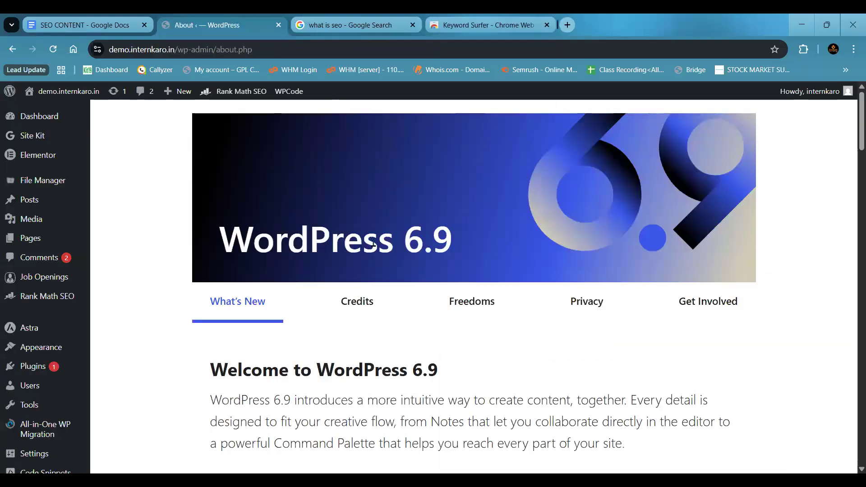
pyautogui.scroll(-4, 456, 313)
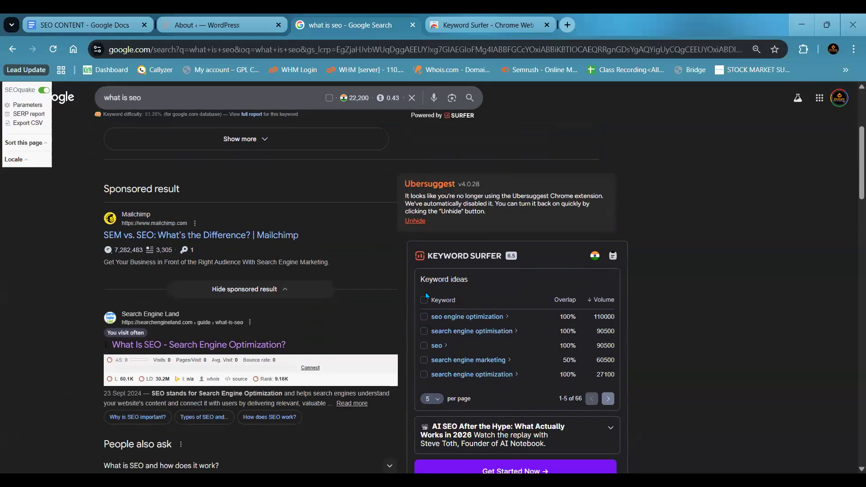
pyautogui.scroll(4, 426, 294)
pyautogui.scroll(1, 426, 296)
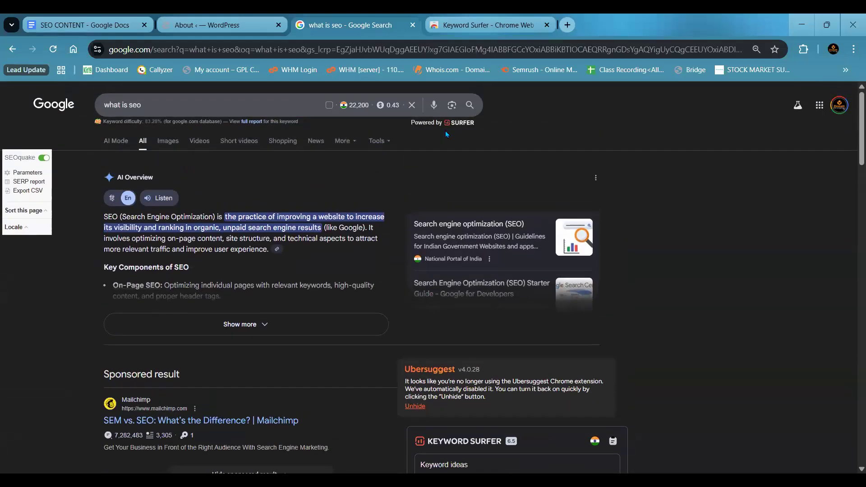
# - Return to the Keyword Surfer store listing and close its browser tab
pyautogui.hotkey('ctrl', 'Tab')
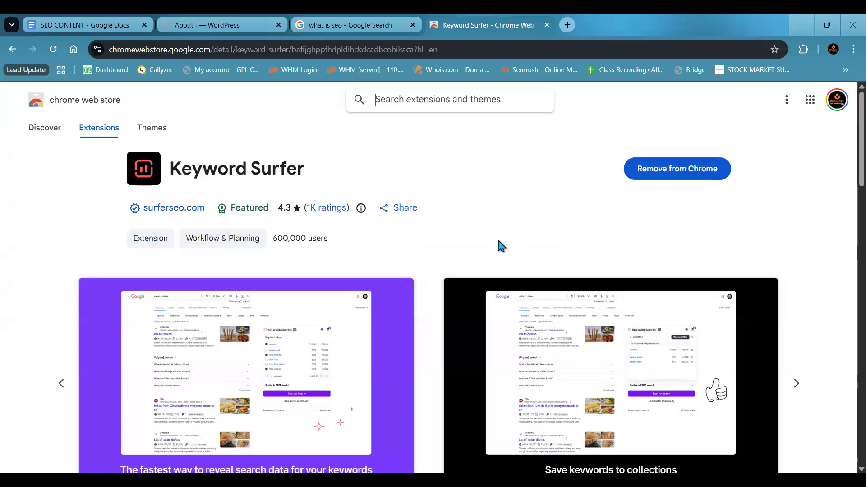
pyautogui.hotkey('alt', 'Tab')
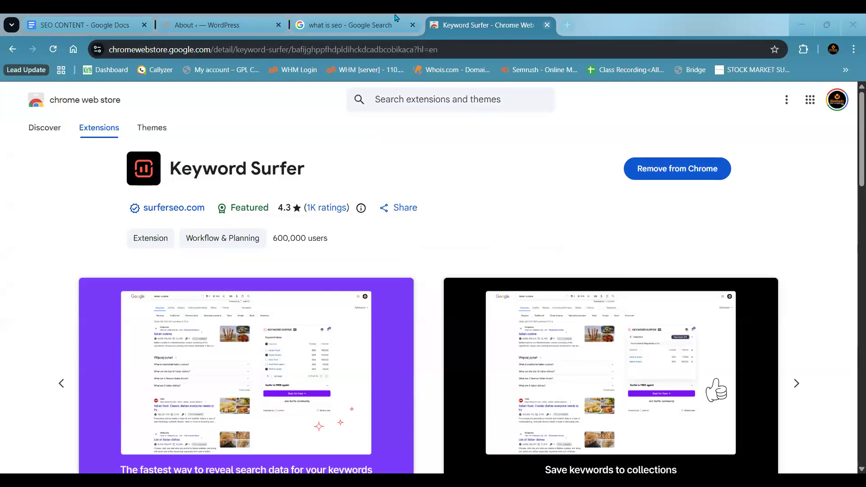
pyautogui.hotkey('ctrl', 'w')
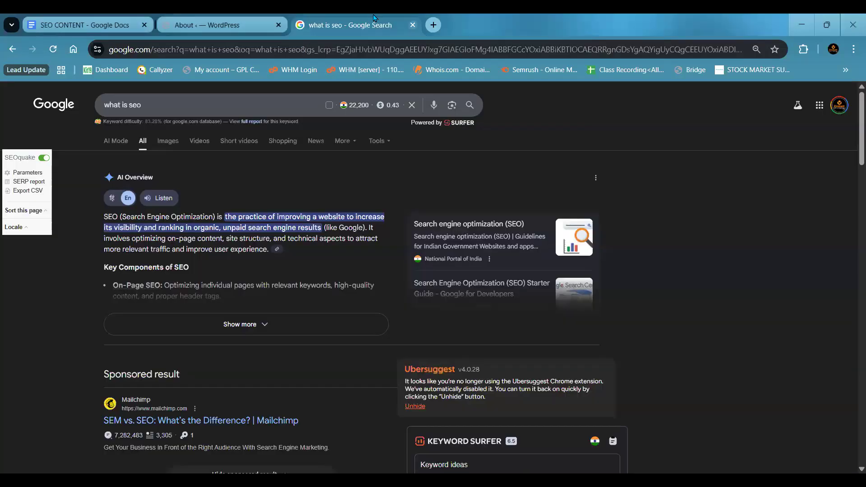
# - Highlight the URL Structure and Header Tags (H1, H2, H3) items in the On-Page SEO list of the SEO CONTENT document
pyautogui.click(213, 25)
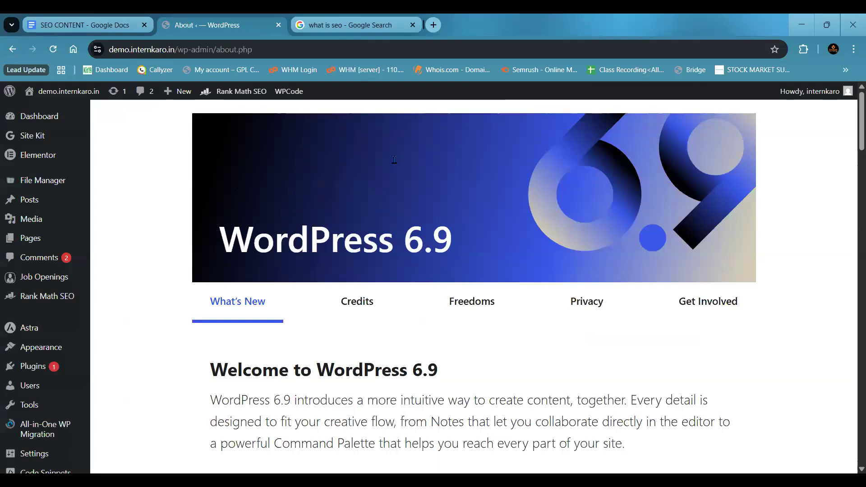
pyautogui.hotkey('ctrl', 'shift', 'Tab')
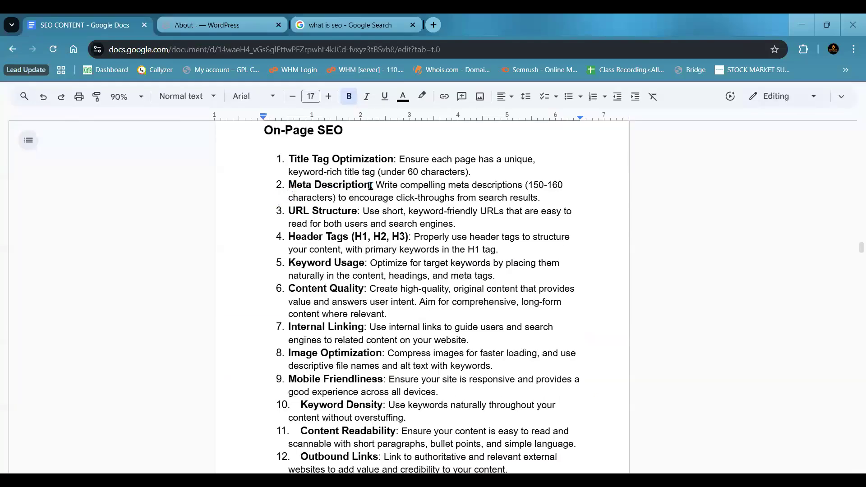
pyautogui.click(289, 212)
pyautogui.hotkey('ctrl', 'shift', 'Right')
pyautogui.hotkey('ctrl', 'shift', 'Right')
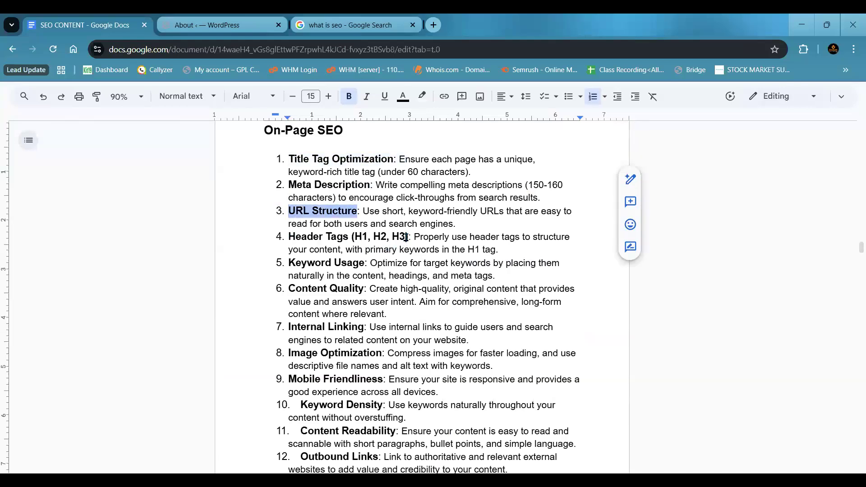
pyautogui.moveTo(289, 237); pyautogui.dragTo(414, 255)
pyautogui.click(414, 255)
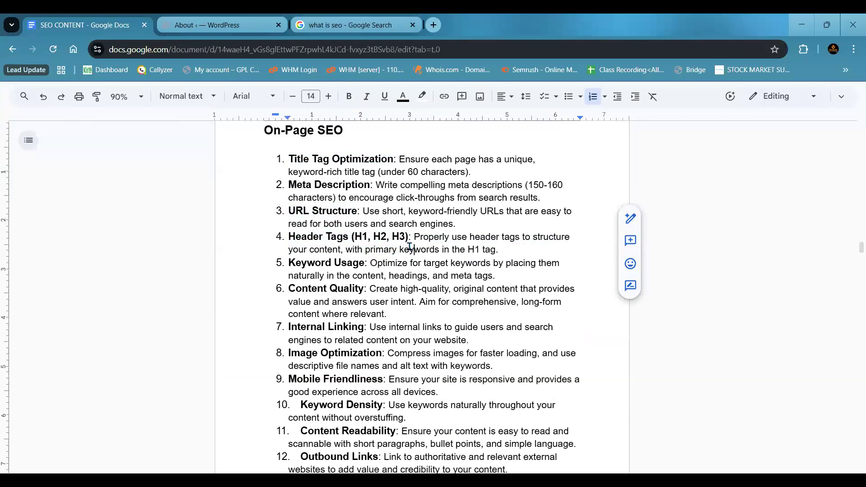
# - Open the WordPress draft page "Mastering SEO Ranking: Key Factors to Focus On" in the editor and return to the list of draft pages
pyautogui.click(209, 23)
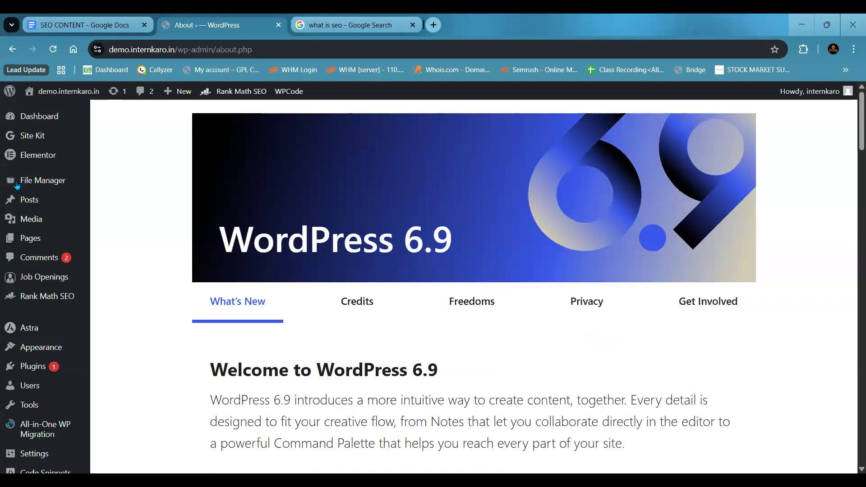
pyautogui.click(112, 232)
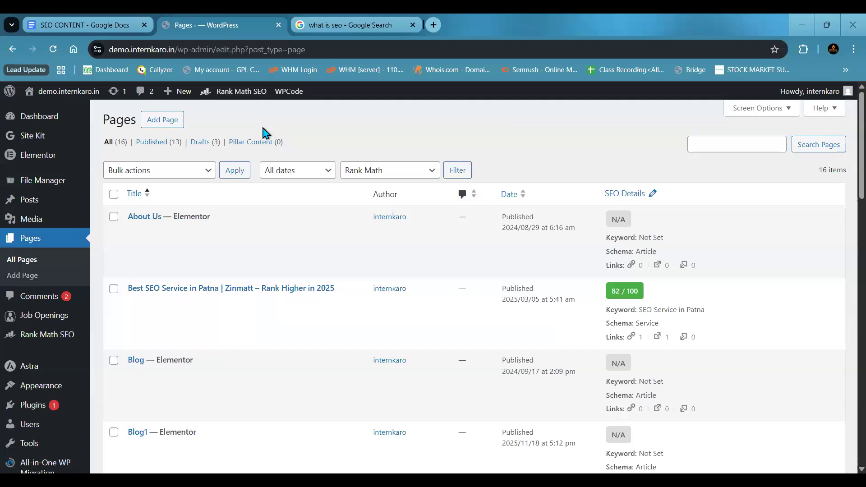
pyautogui.click(347, 25)
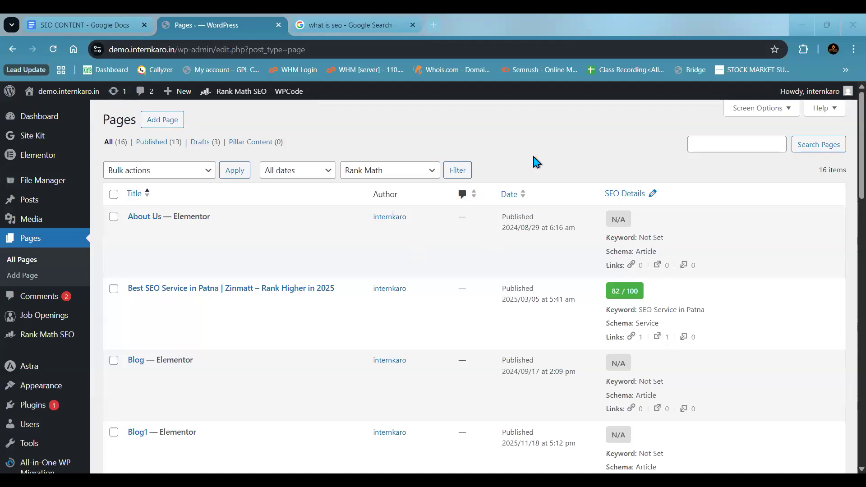
pyautogui.click(216, 141)
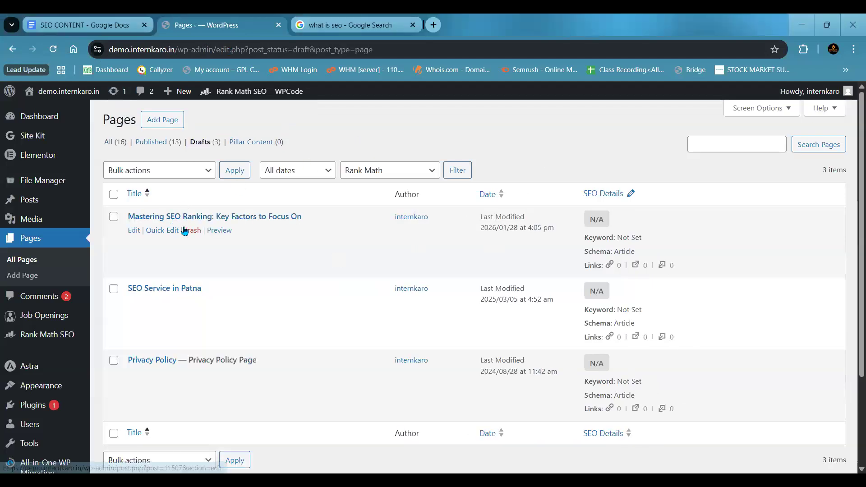
pyautogui.click(134, 231)
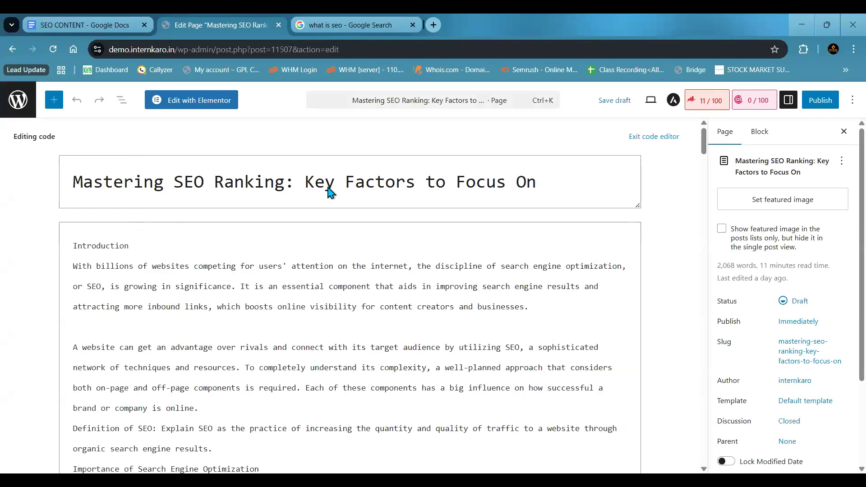
pyautogui.click(13, 50)
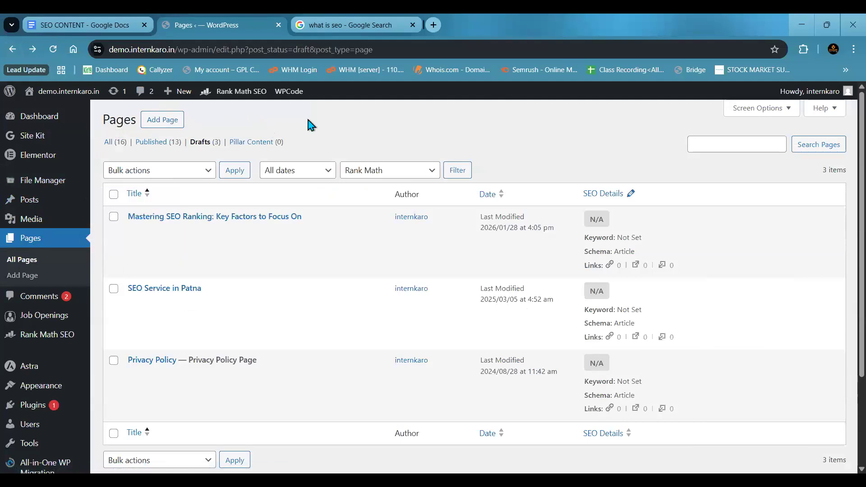
# - Switch to the OpenBoard whiteboard and draw a two-column comparison table in red with the headings "Page" and "Post"
pyautogui.click(519, 372)
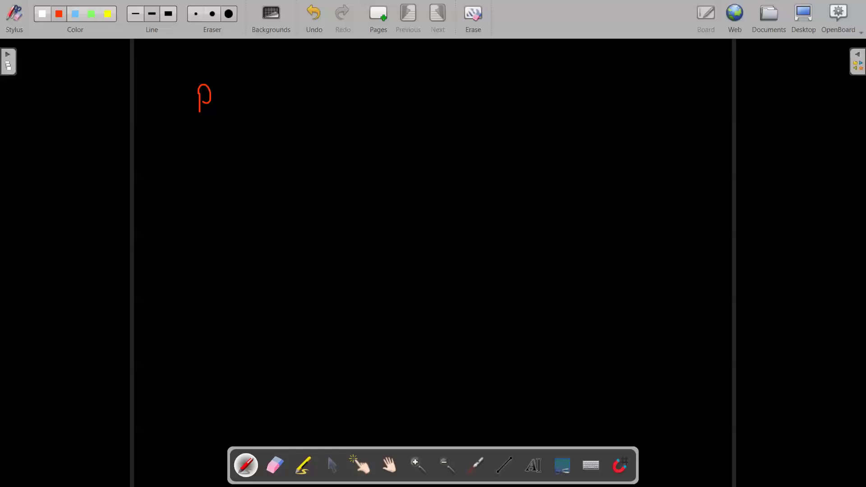
pyautogui.moveTo(221, 102)
pyautogui.mouseDown()
pyautogui.moveTo(225, 118)
pyautogui.moveTo(238, 108)
pyautogui.mouseUp()
pyautogui.moveTo(537, 82)
pyautogui.mouseDown()
pyautogui.moveTo(540, 93)
pyautogui.moveTo(551, 89)
pyautogui.moveTo(560, 104)
pyautogui.moveTo(572, 104)
pyautogui.mouseUp()
pyautogui.moveTo(567, 93); pyautogui.dragTo(578, 93)
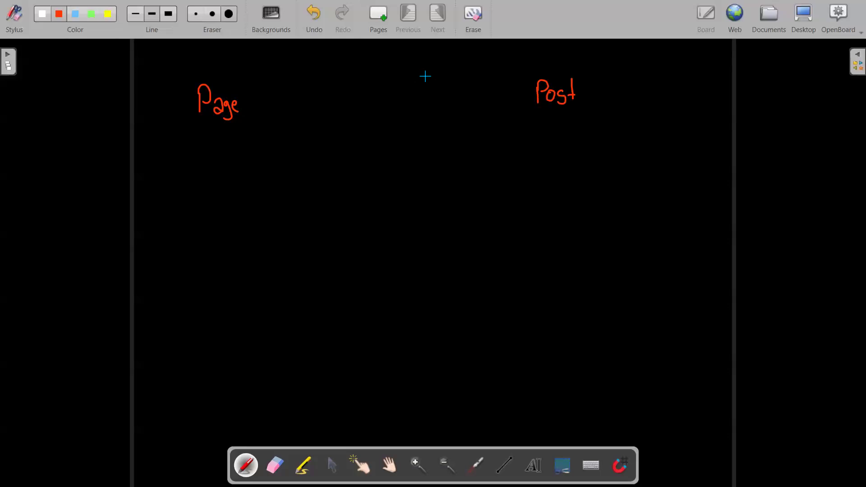
pyautogui.moveTo(433, 76); pyautogui.dragTo(425, 370)
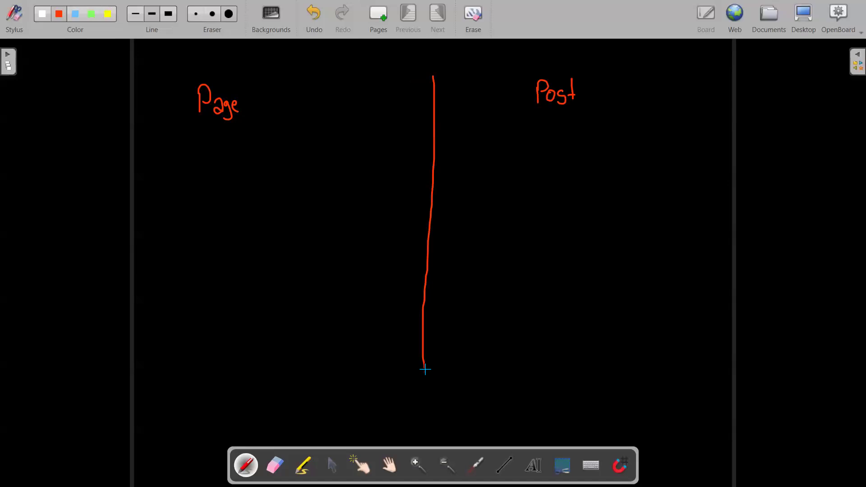
pyautogui.moveTo(425, 370); pyautogui.dragTo(425, 374)
pyautogui.moveTo(166, 129); pyautogui.dragTo(645, 125)
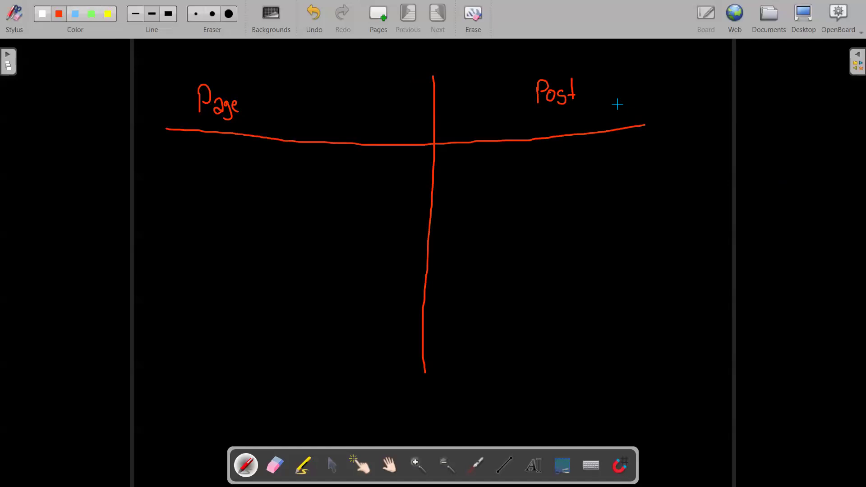
pyautogui.moveTo(564, 93); pyautogui.dragTo(579, 92)
# - Handwrite the examples "1. About us", "Contact us" and "SEO in Patna" under the Page heading
pyautogui.moveTo(159, 150); pyautogui.dragTo(159, 165)
pyautogui.click(170, 160)
pyautogui.moveTo(182, 159); pyautogui.dragTo(190, 152)
pyautogui.moveTo(196, 145)
pyautogui.mouseDown()
pyautogui.moveTo(196, 159)
pyautogui.moveTo(222, 159)
pyautogui.mouseUp()
pyautogui.moveTo(224, 144); pyautogui.dragTo(226, 160)
pyautogui.moveTo(221, 152)
pyautogui.mouseDown()
pyautogui.moveTo(257, 161)
pyautogui.moveTo(264, 153)
pyautogui.mouseUp()
pyautogui.moveTo(274, 153); pyautogui.dragTo(265, 163)
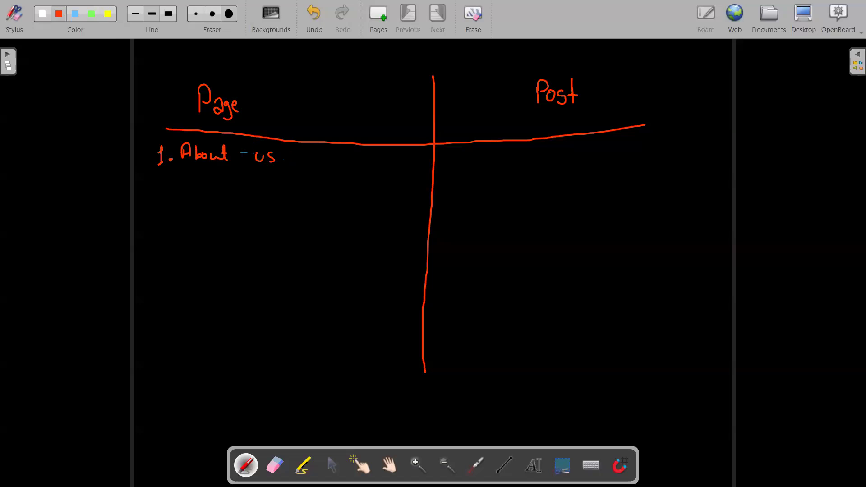
pyautogui.moveTo(187, 165)
pyautogui.mouseDown()
pyautogui.moveTo(197, 178)
pyautogui.moveTo(207, 168)
pyautogui.moveTo(261, 181)
pyautogui.mouseUp()
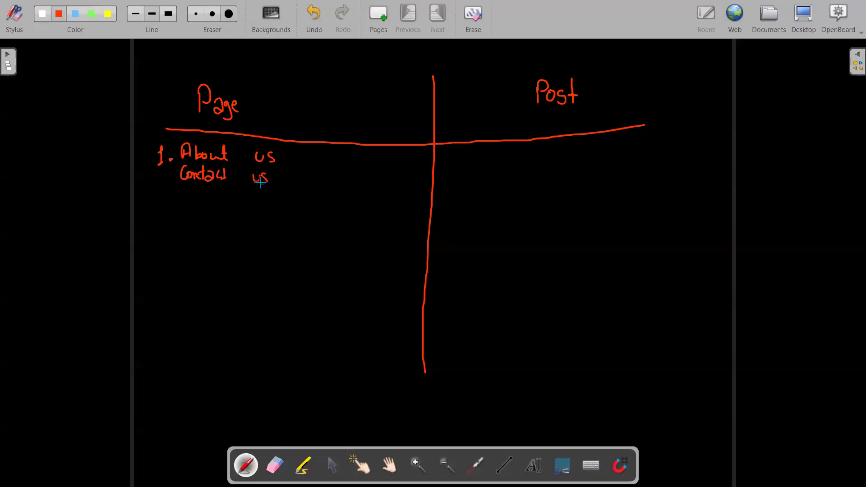
pyautogui.click(191, 191)
pyautogui.moveTo(195, 192)
pyautogui.mouseDown()
pyautogui.moveTo(186, 201)
pyautogui.moveTo(207, 193)
pyautogui.moveTo(276, 199)
pyautogui.mouseUp()
pyautogui.click(237, 199)
pyautogui.moveTo(291, 196)
pyautogui.mouseDown()
pyautogui.moveTo(285, 202)
pyautogui.moveTo(297, 190)
pyautogui.moveTo(300, 202)
pyautogui.moveTo(316, 199)
pyautogui.mouseUp()
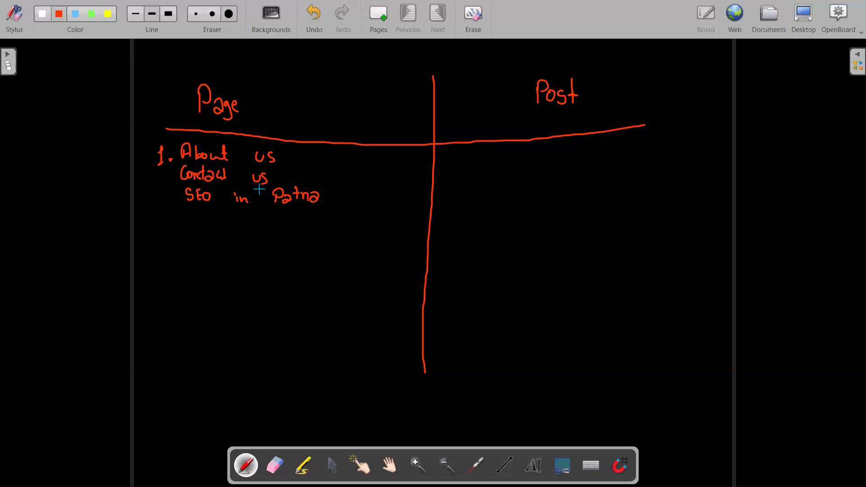
# - Handwrite "1. What is SEO?" and "2. How to earn money online" under the Post heading
pyautogui.moveTo(444, 155); pyautogui.dragTo(453, 162)
pyautogui.click(459, 159)
pyautogui.moveTo(474, 152); pyautogui.dragTo(503, 163)
pyautogui.moveTo(514, 154)
pyautogui.mouseDown()
pyautogui.moveTo(513, 166)
pyautogui.moveTo(544, 158)
pyautogui.mouseUp()
pyautogui.moveTo(537, 142)
pyautogui.mouseDown()
pyautogui.moveTo(547, 160)
pyautogui.moveTo(603, 146)
pyautogui.moveTo(594, 143)
pyautogui.moveTo(599, 152)
pyautogui.moveTo(620, 138)
pyautogui.moveTo(618, 144)
pyautogui.mouseUp()
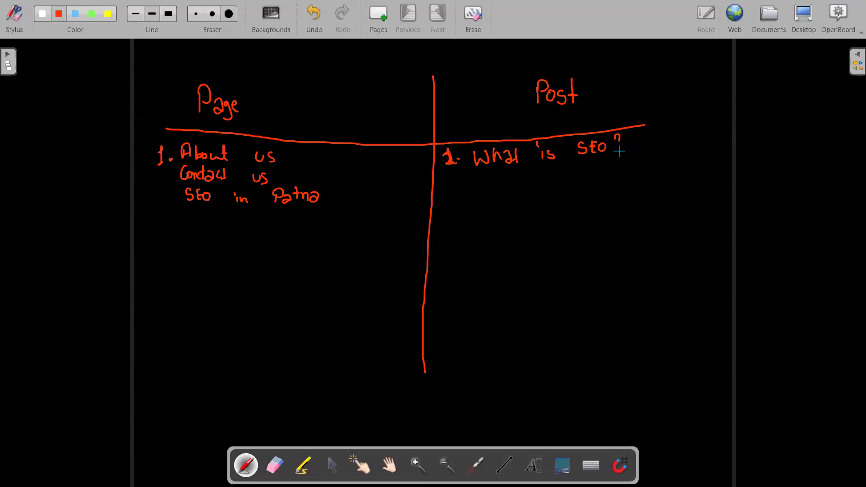
pyautogui.click(619, 151)
pyautogui.moveTo(452, 177)
pyautogui.mouseDown()
pyautogui.moveTo(457, 187)
pyautogui.moveTo(505, 179)
pyautogui.moveTo(541, 185)
pyautogui.moveTo(546, 177)
pyautogui.mouseUp()
pyautogui.click(459, 183)
pyautogui.moveTo(547, 178); pyautogui.dragTo(609, 178)
pyautogui.moveTo(629, 173)
pyautogui.mouseDown()
pyautogui.moveTo(662, 167)
pyautogui.moveTo(673, 177)
pyautogui.moveTo(730, 153)
pyautogui.moveTo(731, 140)
pyautogui.moveTo(748, 149)
pyautogui.mouseUp()
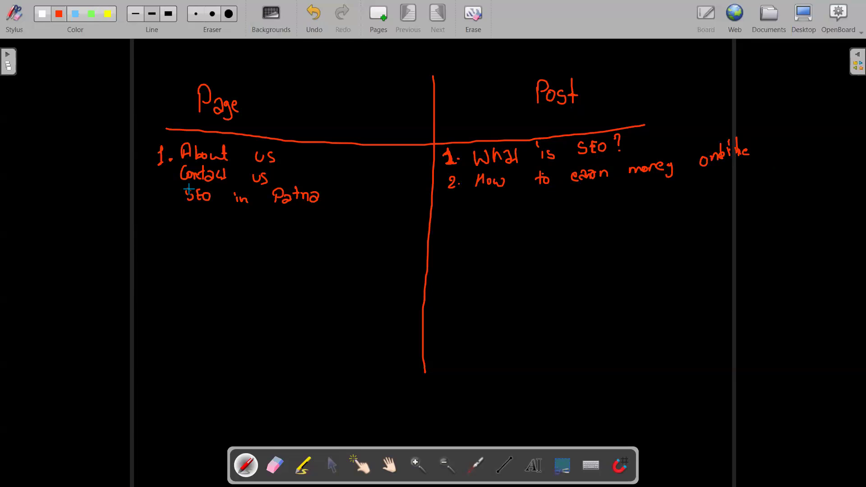
# - Add the abbreviated example "Best Digital M I" below "SEO in Patna" and switch back to the WordPress draft pages in the browser
pyautogui.moveTo(187, 206)
pyautogui.mouseDown()
pyautogui.moveTo(201, 225)
pyautogui.moveTo(222, 212)
pyautogui.moveTo(263, 219)
pyautogui.moveTo(273, 209)
pyautogui.moveTo(279, 217)
pyautogui.moveTo(343, 219)
pyautogui.moveTo(370, 209)
pyautogui.moveTo(395, 217)
pyautogui.mouseUp()
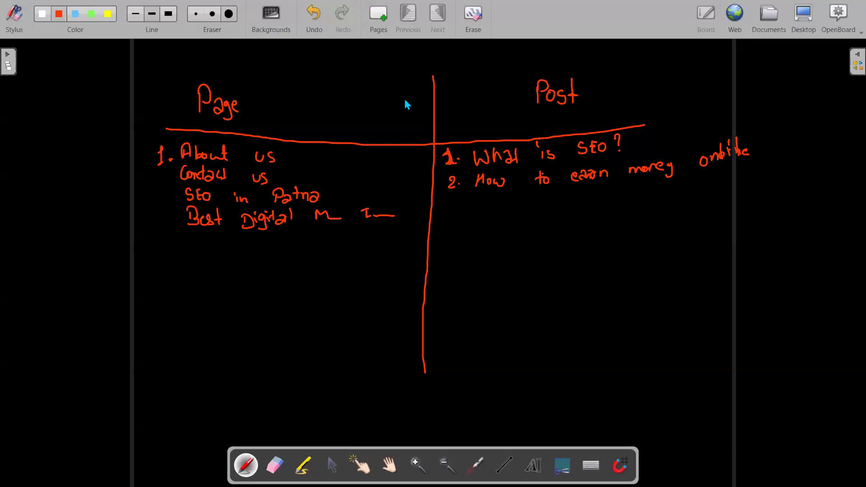
pyautogui.hotkey('alt', 'Tab')
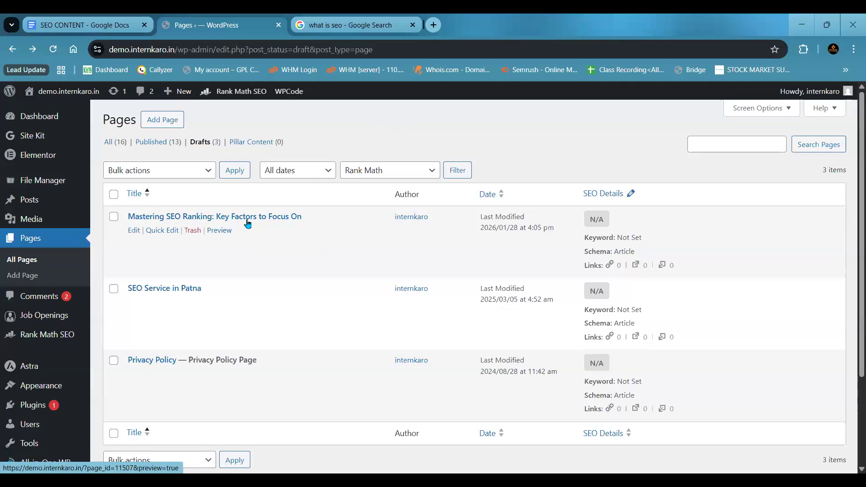
# - Close the "what is seo" search results and open the Google Docs home page in a new tab
pyautogui.click(413, 26)
pyautogui.click(299, 26)
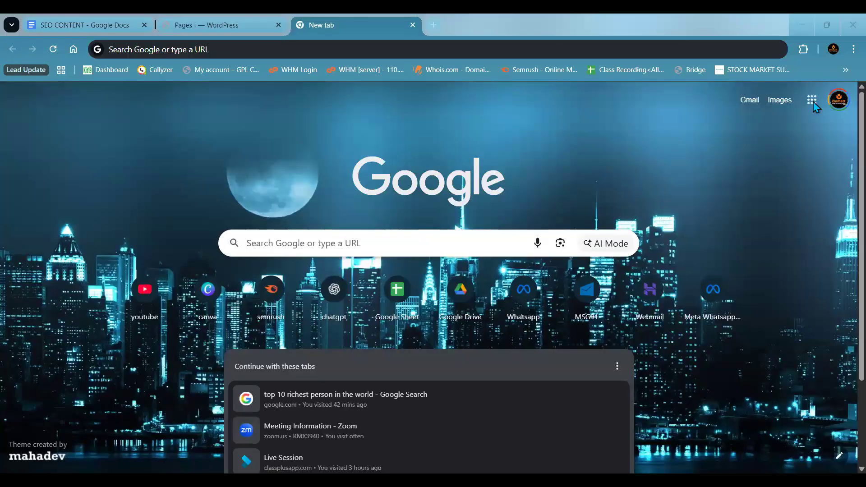
pyautogui.click(813, 101)
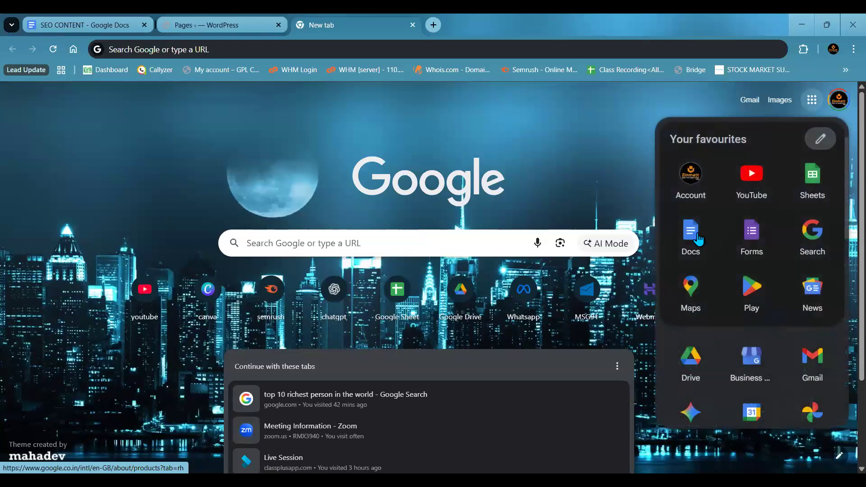
pyautogui.click(694, 233)
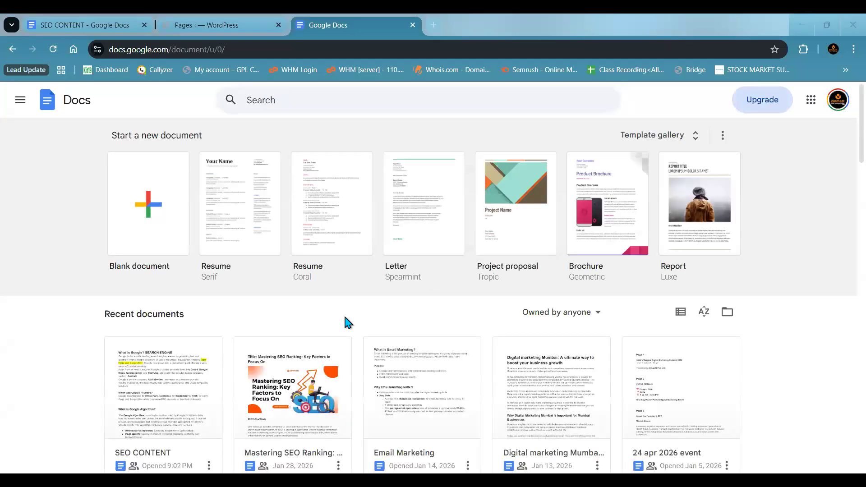
# - Find the "Website Design & Development: Creating a Digital Masterpiece" article among the recent documents and open it
pyautogui.scroll(-1, 345, 316)
pyautogui.scroll(-1, 355, 218)
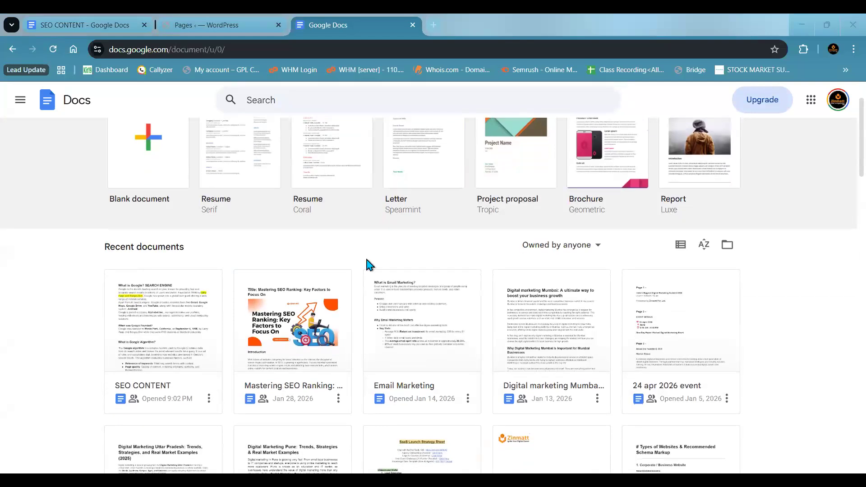
pyautogui.scroll(-20, 367, 264)
pyautogui.scroll(-10, 367, 261)
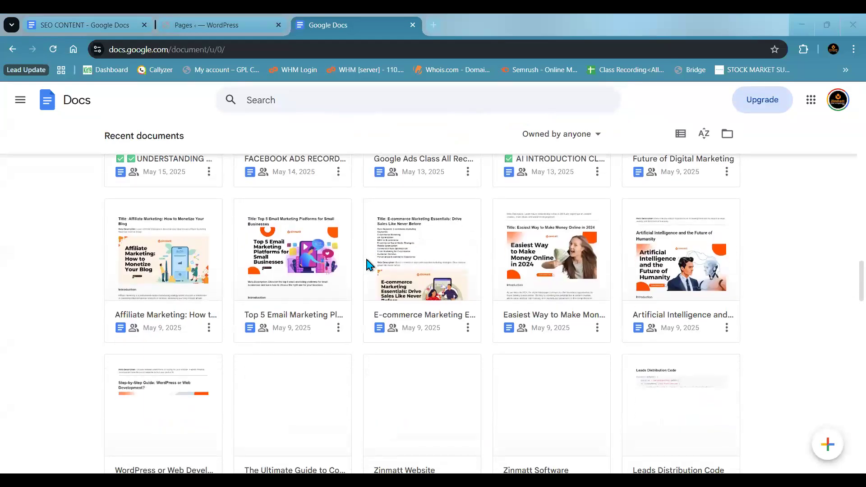
pyautogui.scroll(-3, 366, 264)
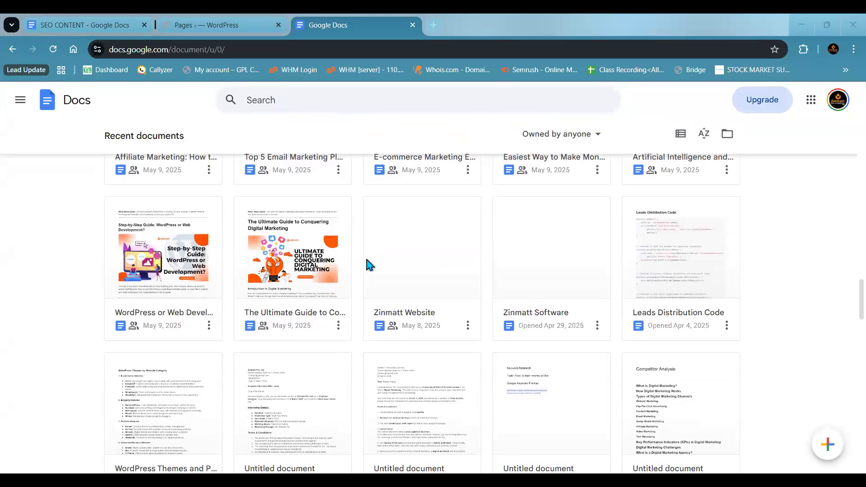
pyautogui.scroll(-5, 367, 262)
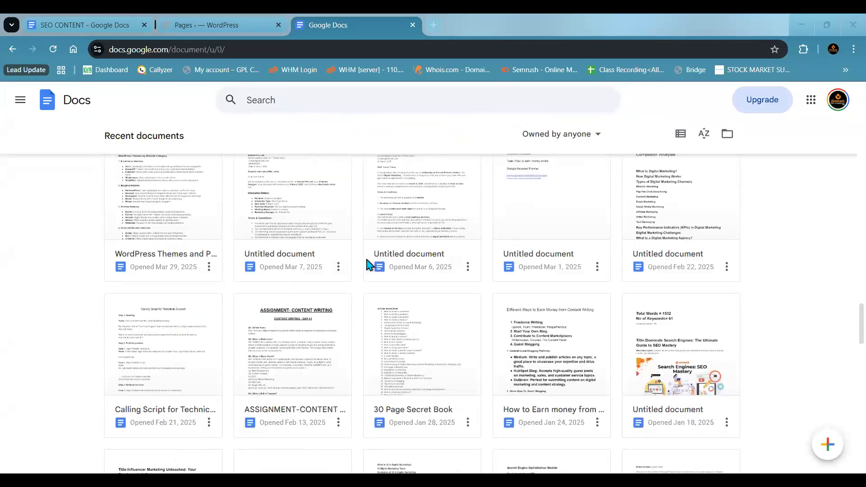
pyautogui.scroll(-5, 366, 262)
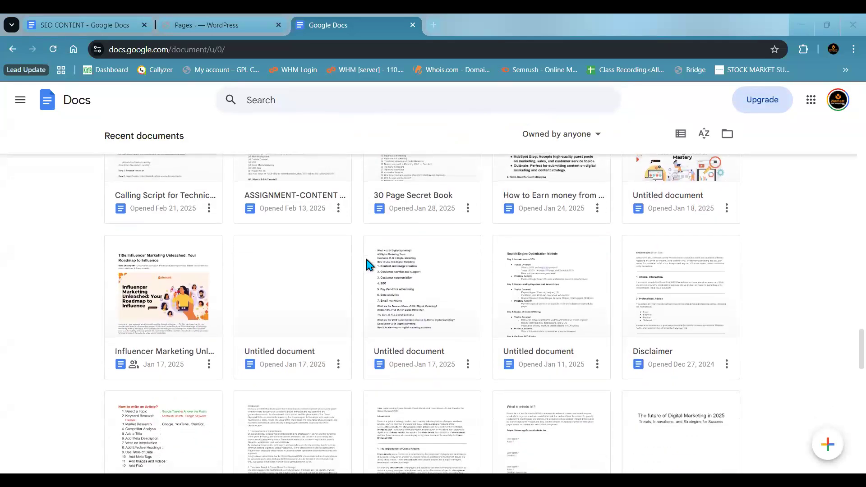
pyautogui.scroll(-9, 367, 261)
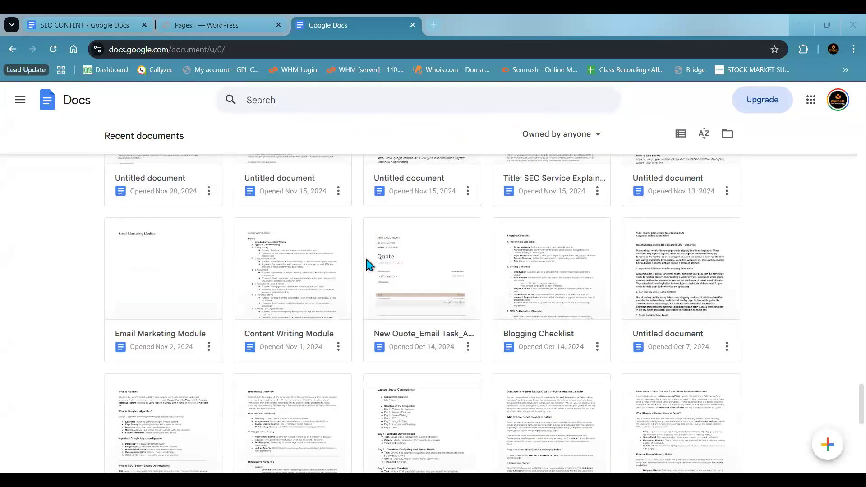
pyautogui.scroll(-8, 367, 261)
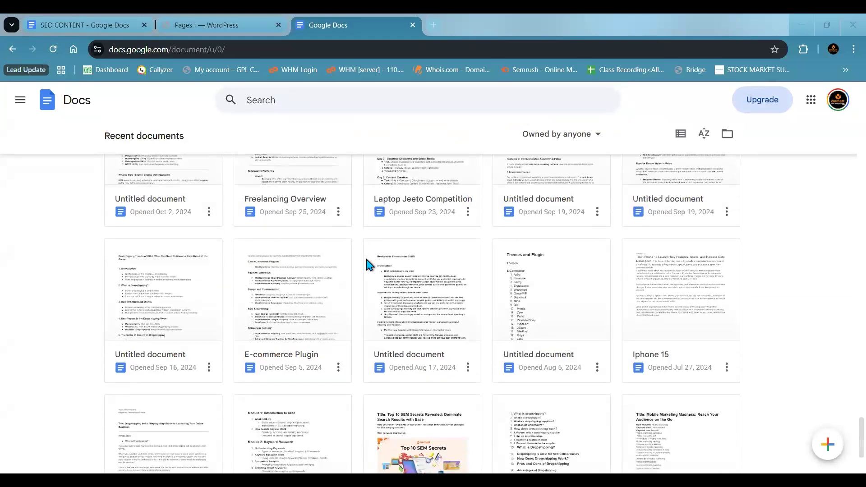
pyautogui.scroll(-4, 367, 261)
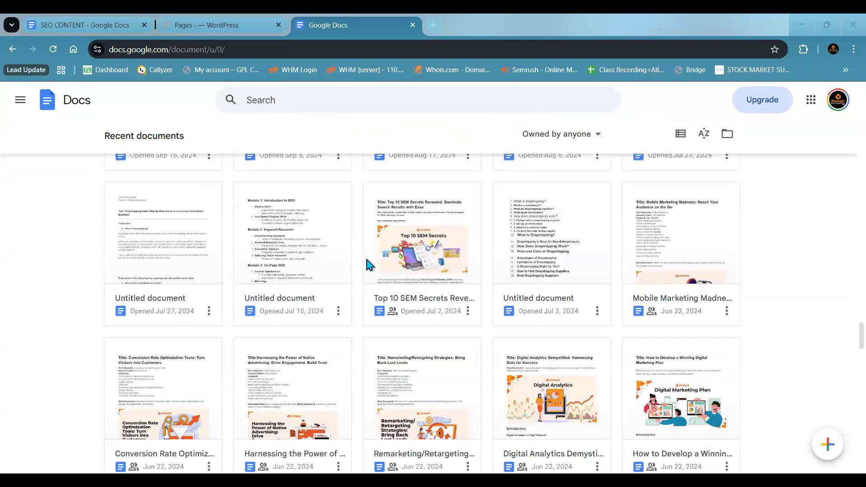
pyautogui.scroll(-3, 366, 262)
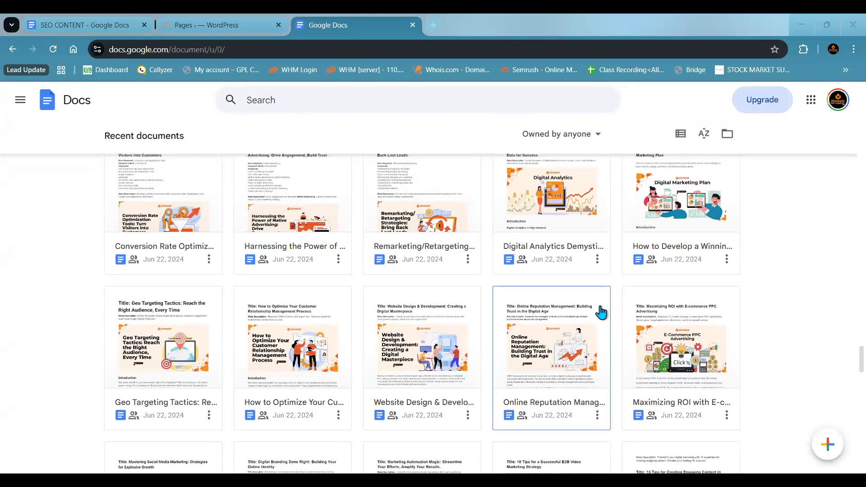
pyautogui.click(422, 356)
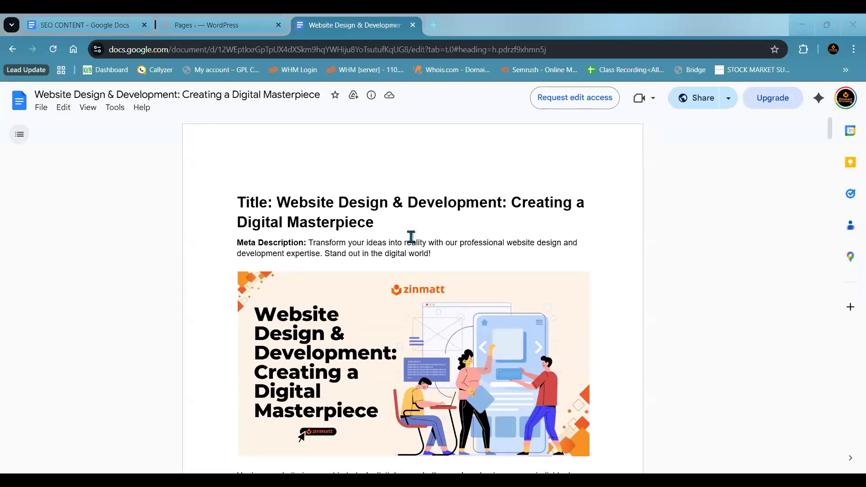
# - Skim the website design article's sections and return to its title and meta description
pyautogui.scroll(-20, 378, 243)
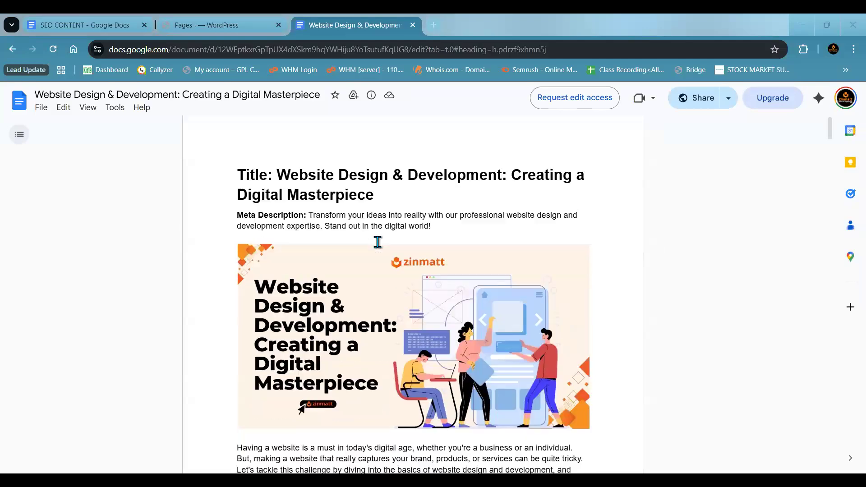
pyautogui.scroll(-20, 378, 243)
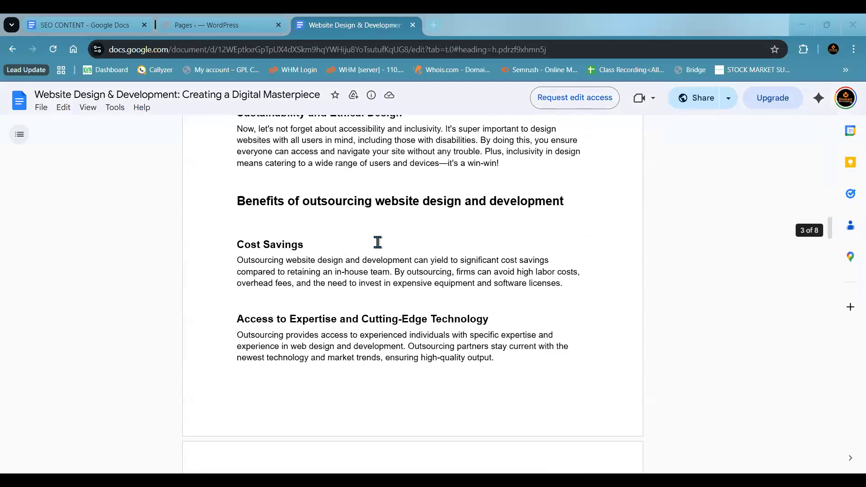
pyautogui.scroll(-20, 378, 242)
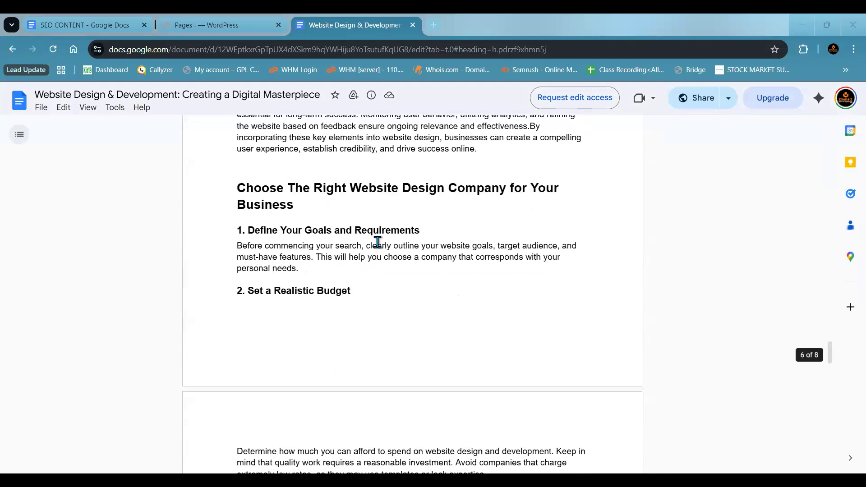
pyautogui.scroll(20, 378, 243)
pyautogui.scroll(3, 378, 242)
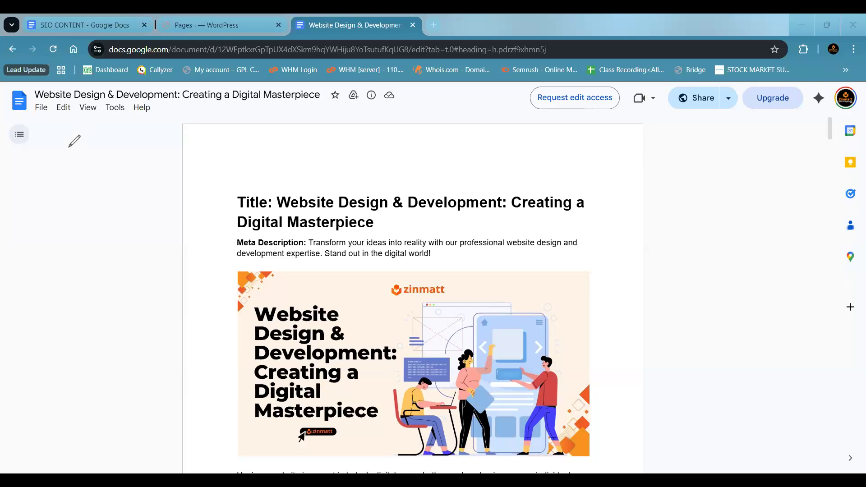
# - Annotate the screen in red beside the article with the handwritten note "Niche → Digital Marketing"
pyautogui.moveTo(68, 150)
pyautogui.mouseDown()
pyautogui.moveTo(77, 136)
pyautogui.moveTo(82, 147)
pyautogui.moveTo(112, 140)
pyautogui.moveTo(100, 148)
pyautogui.mouseUp()
pyautogui.click(81, 135)
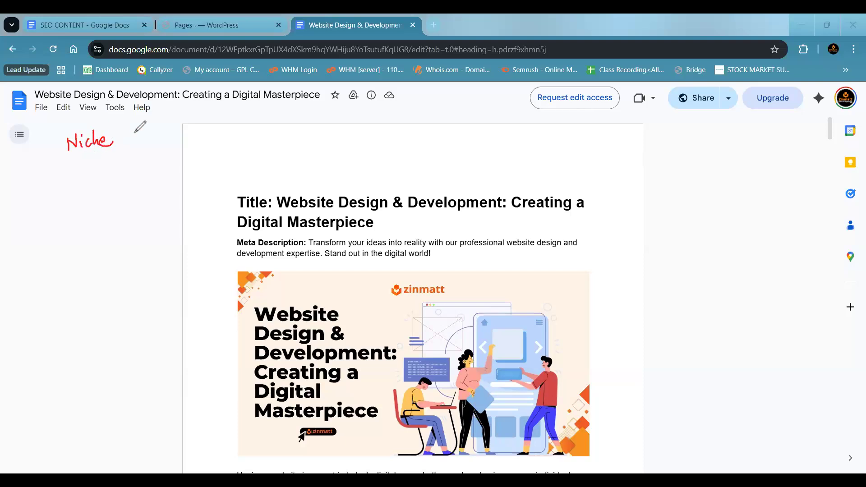
pyautogui.moveTo(128, 135); pyautogui.dragTo(138, 135)
pyautogui.moveTo(134, 130)
pyautogui.mouseDown()
pyautogui.moveTo(134, 141)
pyautogui.moveTo(150, 134)
pyautogui.mouseUp()
pyautogui.moveTo(148, 120)
pyautogui.mouseDown()
pyautogui.moveTo(153, 133)
pyautogui.moveTo(197, 113)
pyautogui.moveTo(195, 130)
pyautogui.mouseUp()
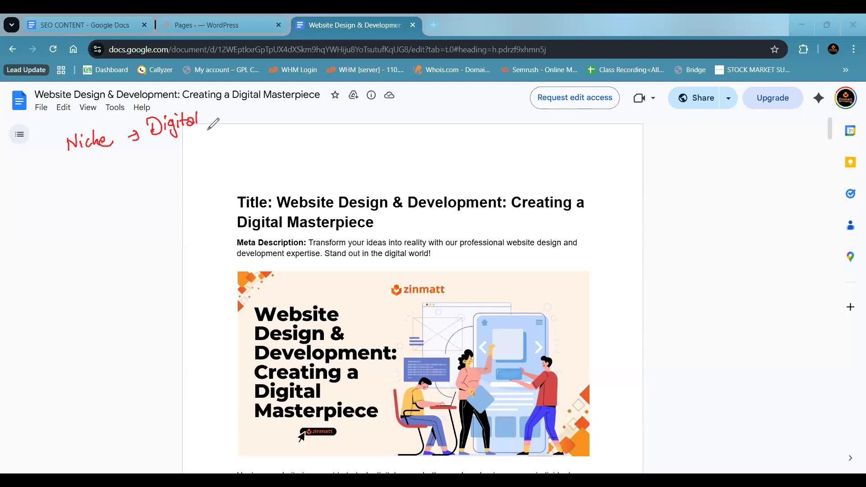
pyautogui.moveTo(216, 123)
pyautogui.mouseDown()
pyautogui.moveTo(284, 105)
pyautogui.moveTo(266, 125)
pyautogui.mouseUp()
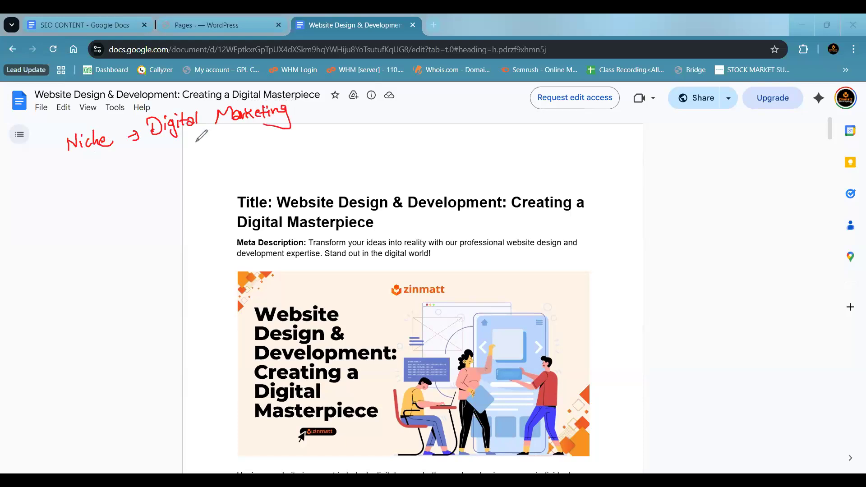
# - Underline and number "Niche" as 1, and draw an arrow down to a handwritten "2. Topic → Website Development"
pyautogui.moveTo(68, 155)
pyautogui.mouseDown()
pyautogui.moveTo(114, 148)
pyautogui.moveTo(83, 155)
pyautogui.mouseUp()
pyautogui.moveTo(93, 159)
pyautogui.mouseDown()
pyautogui.moveTo(91, 183)
pyautogui.moveTo(82, 184)
pyautogui.mouseUp()
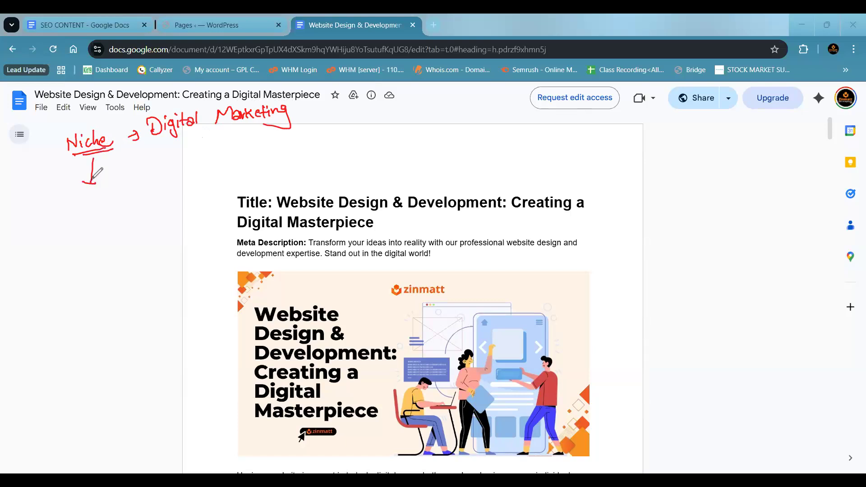
pyautogui.moveTo(44, 142); pyautogui.dragTo(44, 152)
pyautogui.click(50, 152)
pyautogui.click(44, 192)
pyautogui.moveTo(43, 188)
pyautogui.mouseDown()
pyautogui.moveTo(53, 201)
pyautogui.moveTo(91, 184)
pyautogui.moveTo(83, 200)
pyautogui.moveTo(92, 184)
pyautogui.moveTo(101, 202)
pyautogui.moveTo(108, 195)
pyautogui.mouseUp()
pyautogui.moveTo(117, 188); pyautogui.dragTo(118, 195)
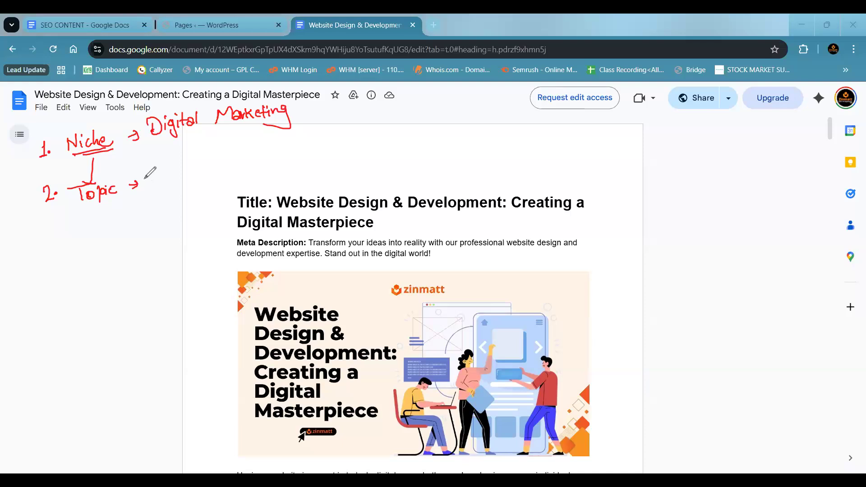
pyautogui.moveTo(152, 175)
pyautogui.mouseDown()
pyautogui.moveTo(179, 176)
pyautogui.moveTo(234, 150)
pyautogui.moveTo(284, 147)
pyautogui.moveTo(334, 121)
pyautogui.moveTo(336, 131)
pyautogui.mouseUp()
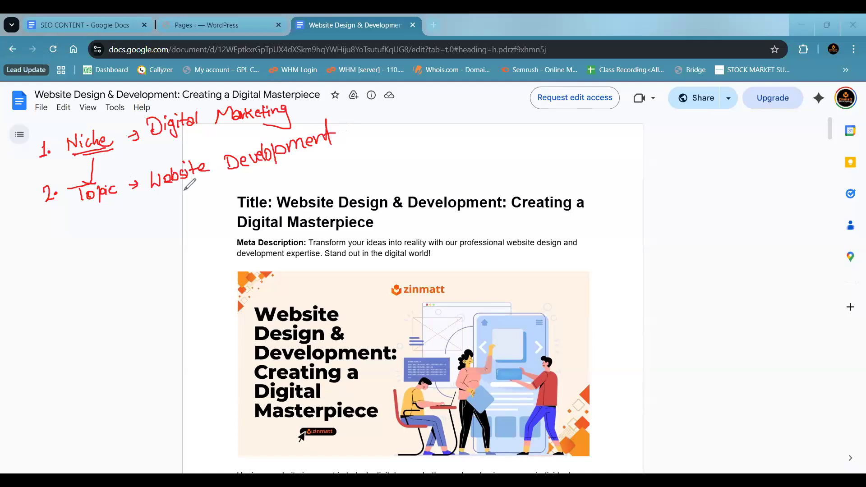
# - Draw an arrow below Topic and handwrite "3. Keyword Research → Website Development → KD = 32"
pyautogui.moveTo(94, 208)
pyautogui.mouseDown()
pyautogui.moveTo(94, 226)
pyautogui.moveTo(99, 218)
pyautogui.mouseUp()
pyautogui.moveTo(48, 237)
pyautogui.mouseDown()
pyautogui.moveTo(60, 255)
pyautogui.moveTo(146, 223)
pyautogui.moveTo(155, 205)
pyautogui.moveTo(172, 214)
pyautogui.moveTo(244, 194)
pyautogui.mouseUp()
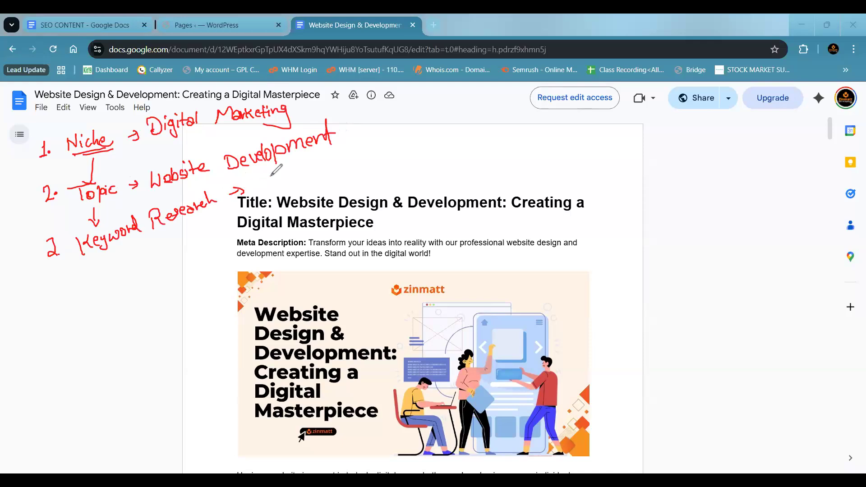
pyautogui.moveTo(260, 183)
pyautogui.mouseDown()
pyautogui.moveTo(265, 193)
pyautogui.moveTo(305, 164)
pyautogui.moveTo(400, 149)
pyautogui.moveTo(411, 127)
pyautogui.moveTo(436, 141)
pyautogui.moveTo(471, 131)
pyautogui.moveTo(472, 138)
pyautogui.mouseUp()
pyautogui.moveTo(479, 127); pyautogui.dragTo(479, 135)
pyautogui.moveTo(486, 130); pyautogui.dragTo(493, 129)
pyautogui.moveTo(487, 132); pyautogui.dragTo(527, 131)
pyautogui.click(506, 125)
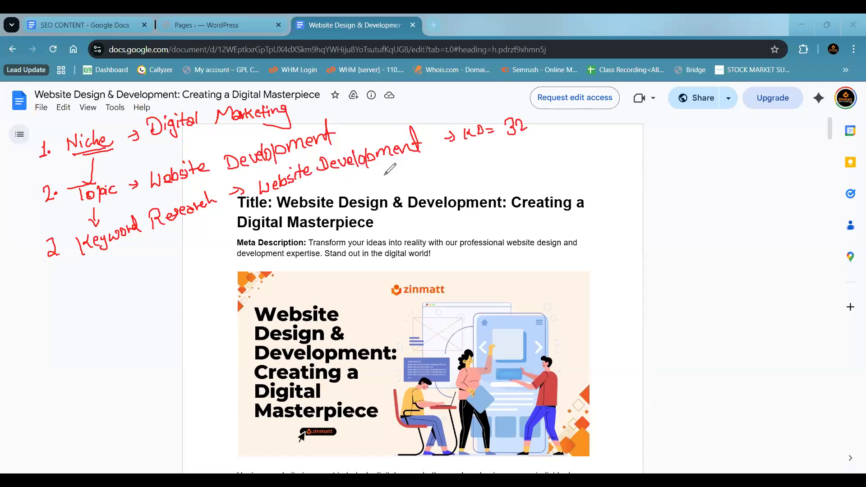
# - Add an arrow and "4. Article" below Keyword Research, and underline "Website Design" in the document's title
pyautogui.click(97, 268)
pyautogui.moveTo(101, 256); pyautogui.dragTo(107, 270)
pyautogui.moveTo(52, 287); pyautogui.dragTo(61, 294)
pyautogui.moveTo(60, 291)
pyautogui.mouseDown()
pyautogui.moveTo(62, 309)
pyautogui.moveTo(110, 277)
pyautogui.moveTo(116, 287)
pyautogui.moveTo(134, 281)
pyautogui.mouseUp()
pyautogui.click(66, 299)
pyautogui.click(146, 274)
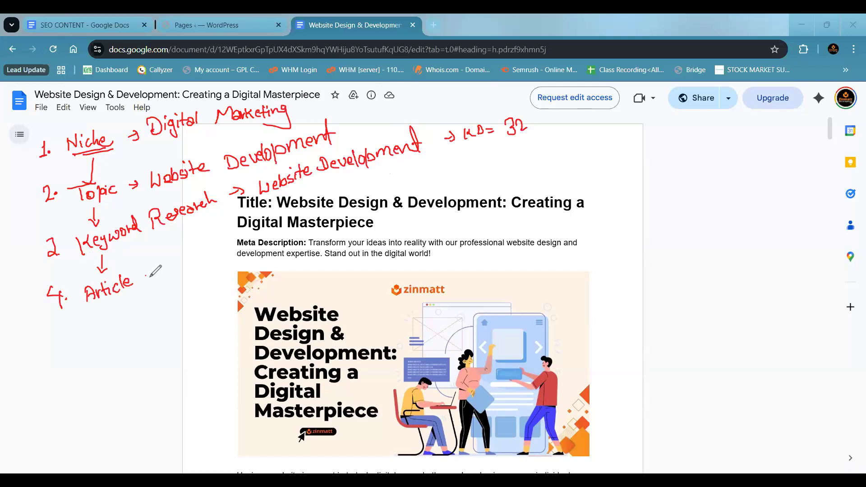
pyautogui.moveTo(292, 210); pyautogui.dragTo(368, 205)
# - Draw an arrow below Article and handwrite "5. On page SEO" with a double underline
pyautogui.moveTo(107, 306)
pyautogui.mouseDown()
pyautogui.moveTo(105, 325)
pyautogui.moveTo(110, 318)
pyautogui.mouseUp()
pyautogui.moveTo(71, 342)
pyautogui.mouseDown()
pyautogui.moveTo(62, 355)
pyautogui.moveTo(111, 352)
pyautogui.mouseUp()
pyautogui.click(74, 348)
pyautogui.moveTo(110, 338)
pyautogui.mouseDown()
pyautogui.moveTo(138, 335)
pyautogui.moveTo(167, 316)
pyautogui.moveTo(163, 328)
pyautogui.mouseUp()
pyautogui.moveTo(163, 320); pyautogui.dragTo(177, 310)
pyautogui.moveTo(99, 366); pyautogui.dragTo(180, 333)
pyautogui.moveTo(111, 374); pyautogui.dragTo(173, 347)
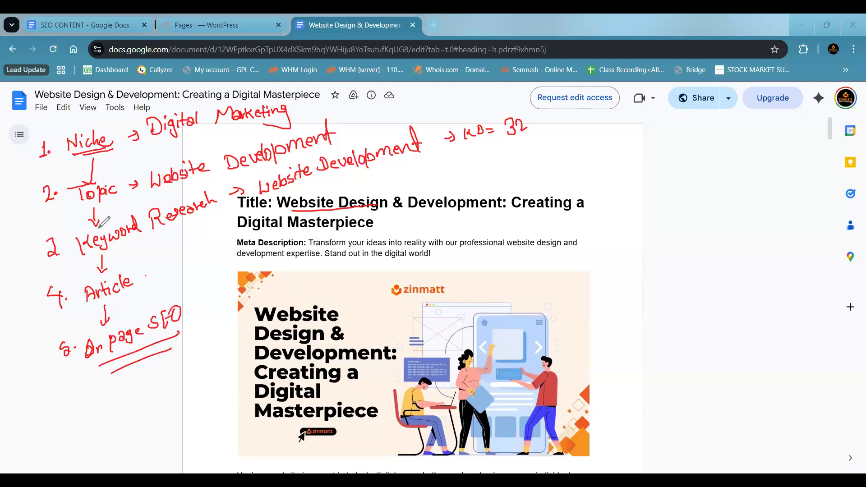
# - Link the five numbered stages with curved lines beside their numbers and clear all annotations from the screen
pyautogui.moveTo(39, 144)
pyautogui.mouseDown()
pyautogui.moveTo(31, 167)
pyautogui.moveTo(45, 194)
pyautogui.moveTo(39, 232)
pyautogui.moveTo(53, 247)
pyautogui.mouseUp()
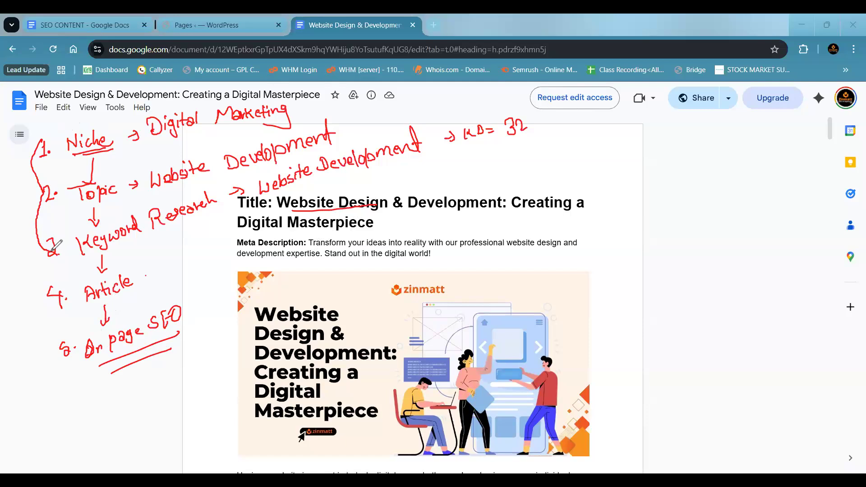
pyautogui.moveTo(50, 251); pyautogui.dragTo(51, 306)
pyautogui.moveTo(49, 309); pyautogui.dragTo(54, 352)
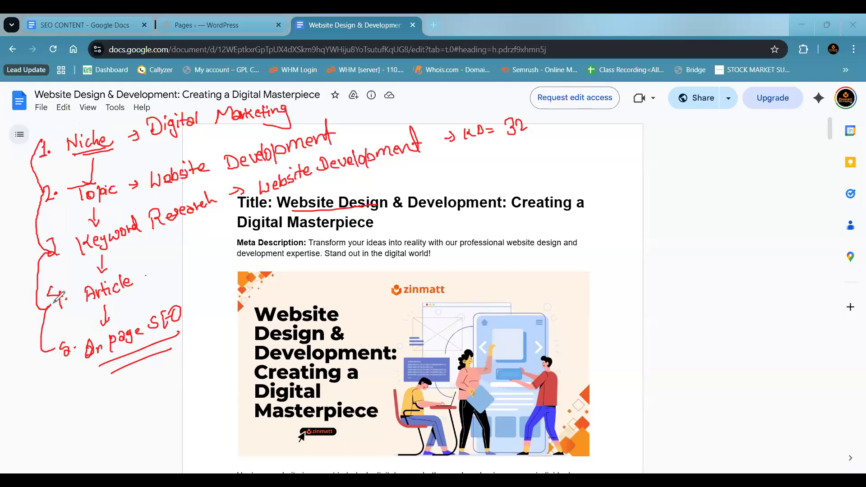
pyautogui.press('Escape')
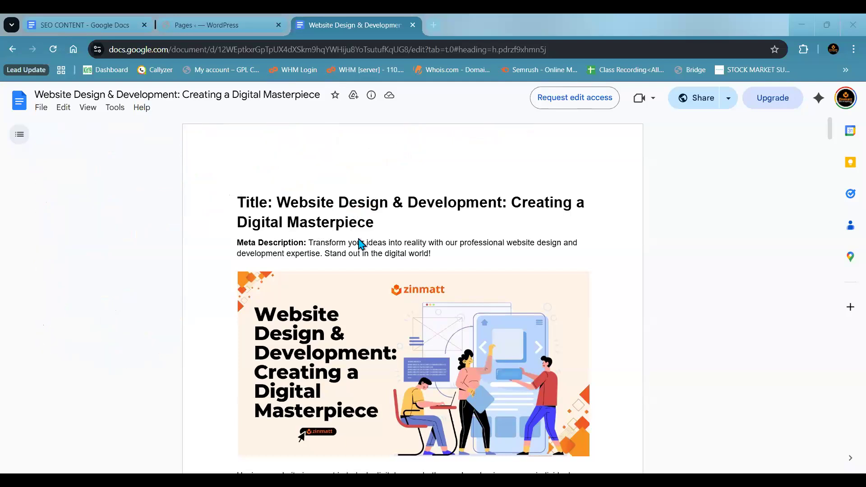
# - Examine how the article is structured, from the title, meta description and image through its headings and subheadings
pyautogui.scroll(-3, 358, 244)
pyautogui.scroll(1, 361, 244)
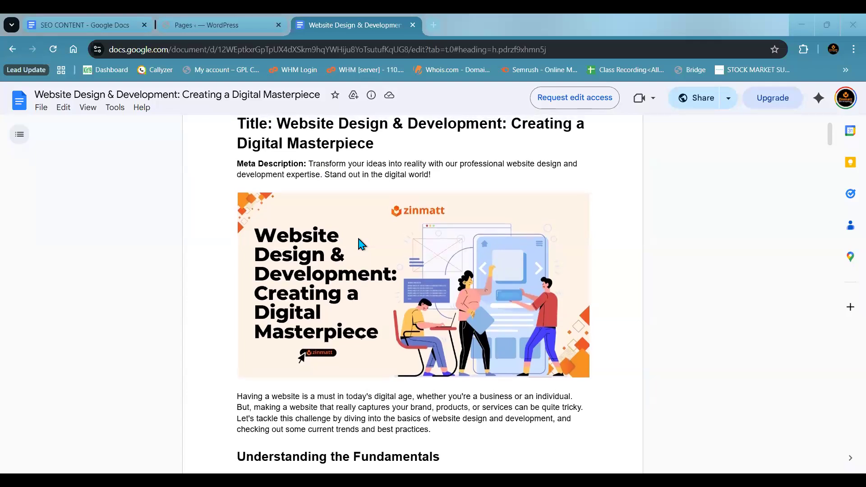
pyautogui.scroll(-1, 361, 244)
pyautogui.scroll(-1, 359, 240)
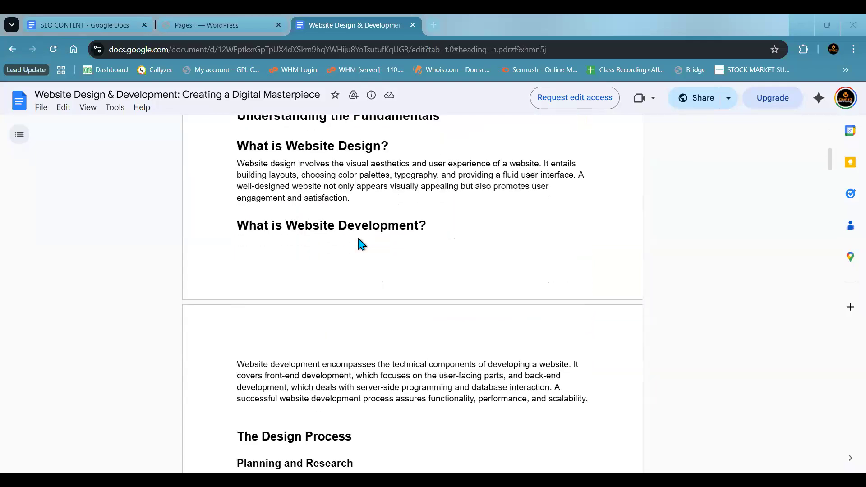
pyautogui.scroll(2, 359, 240)
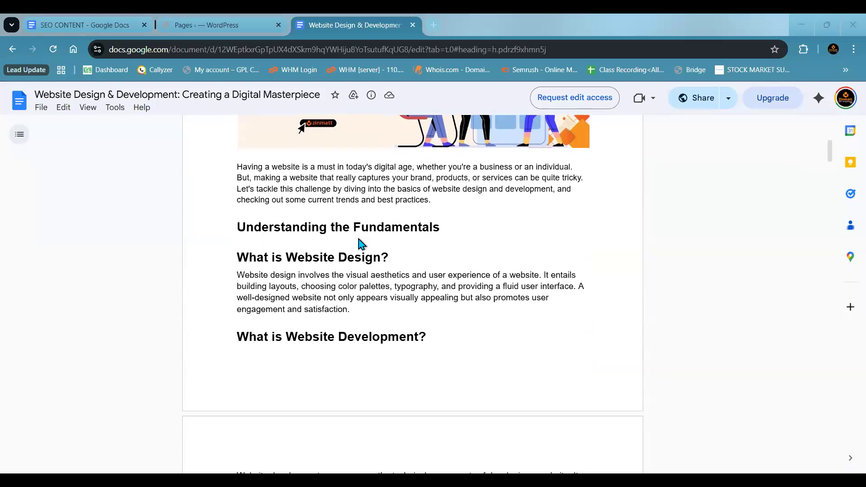
pyautogui.scroll(-4, 362, 244)
pyautogui.scroll(-15, 360, 240)
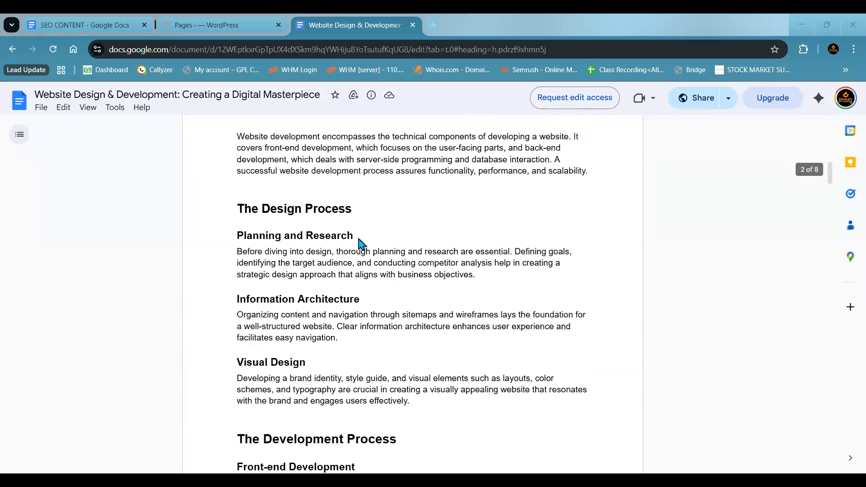
pyautogui.scroll(-2, 359, 244)
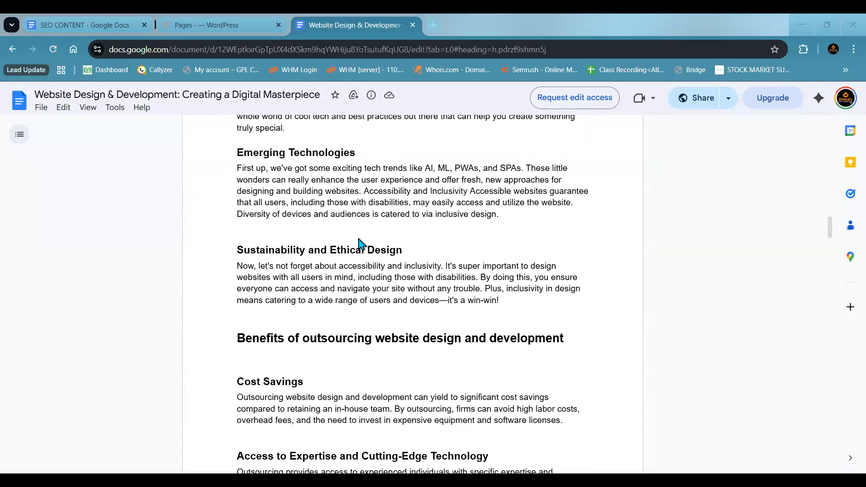
# - Check the article's word count from the start of the document, highlighting the number of words
pyautogui.scroll(20, 360, 244)
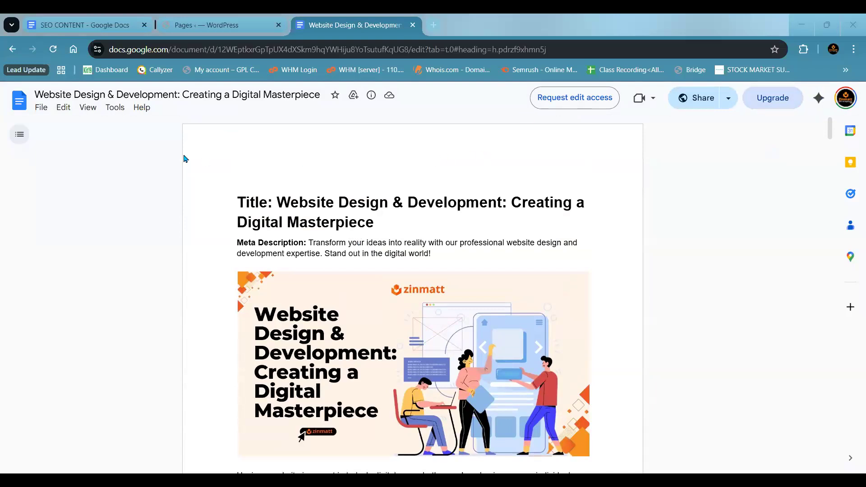
pyautogui.hotkey('alt', '/')
pyautogui.click(119, 112)
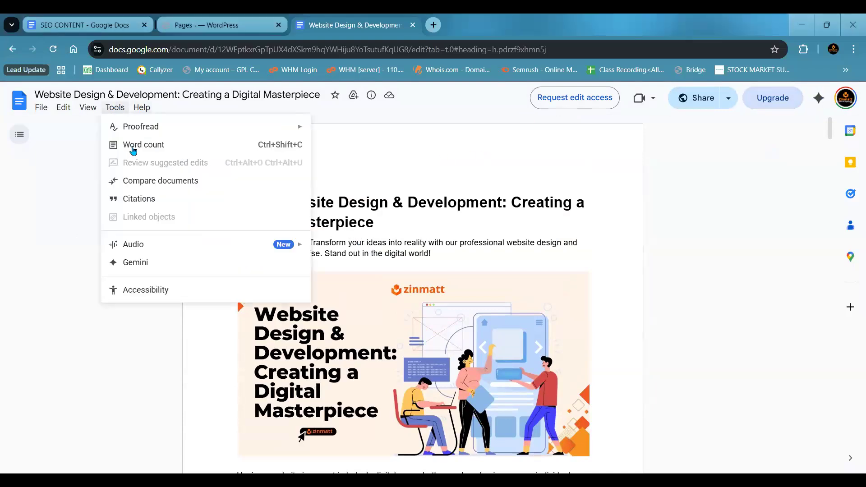
pyautogui.click(134, 145)
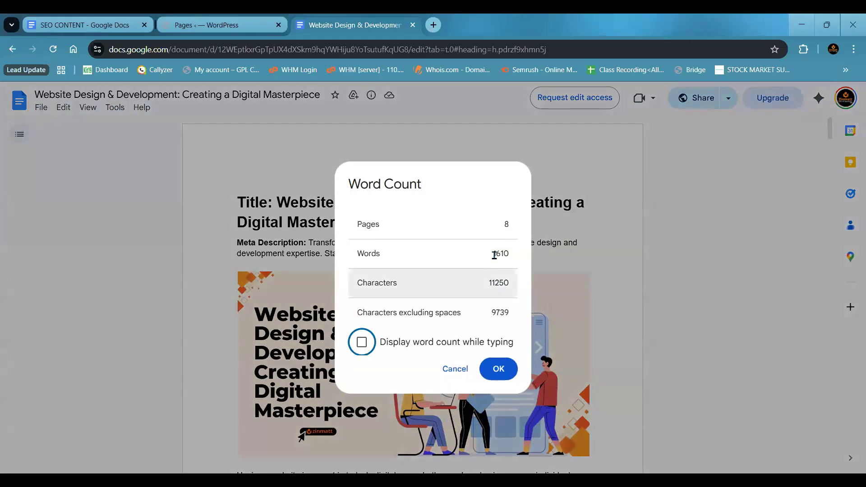
pyautogui.doubleClick(512, 256)
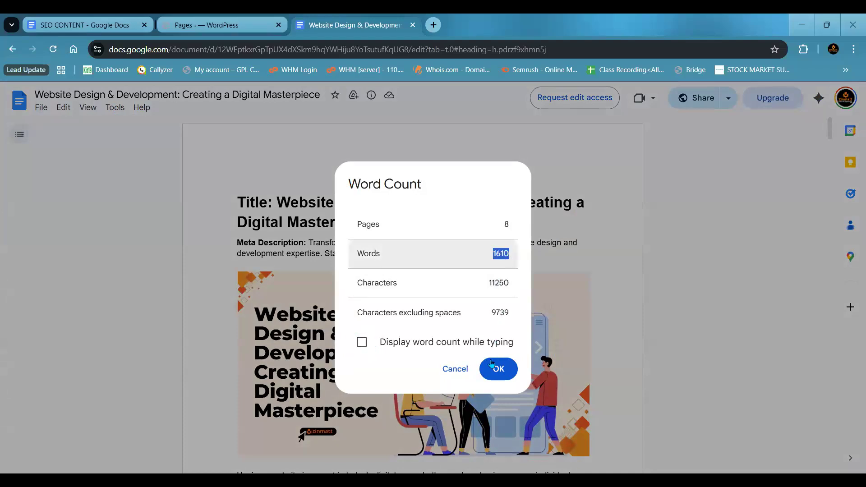
pyautogui.click(498, 374)
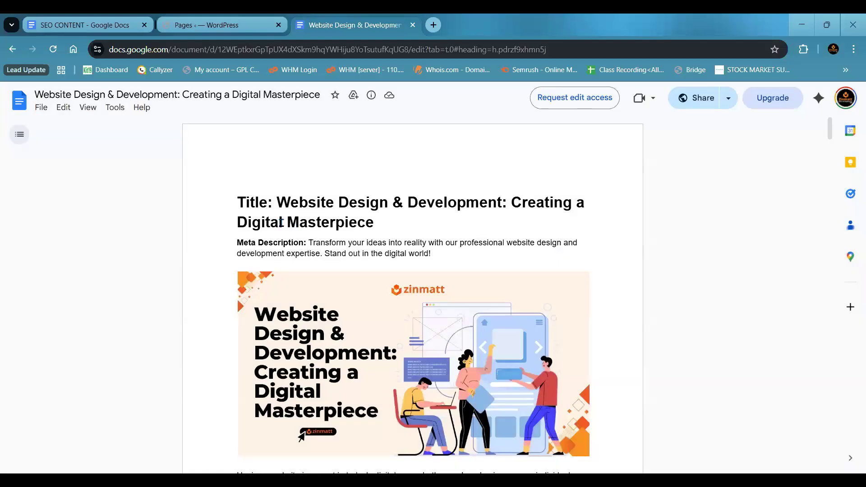
# - Search the document for "website design" and go through the first few matches
pyautogui.hotkey('ctrl', 'f')
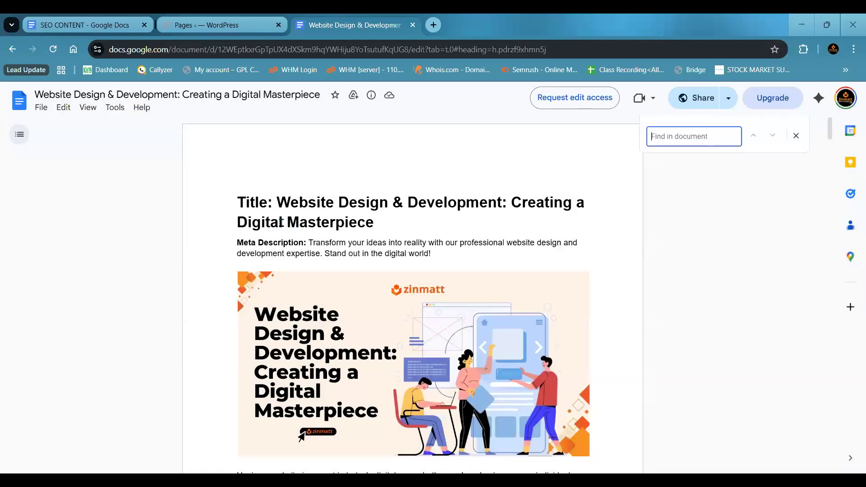
pyautogui.write('websi')
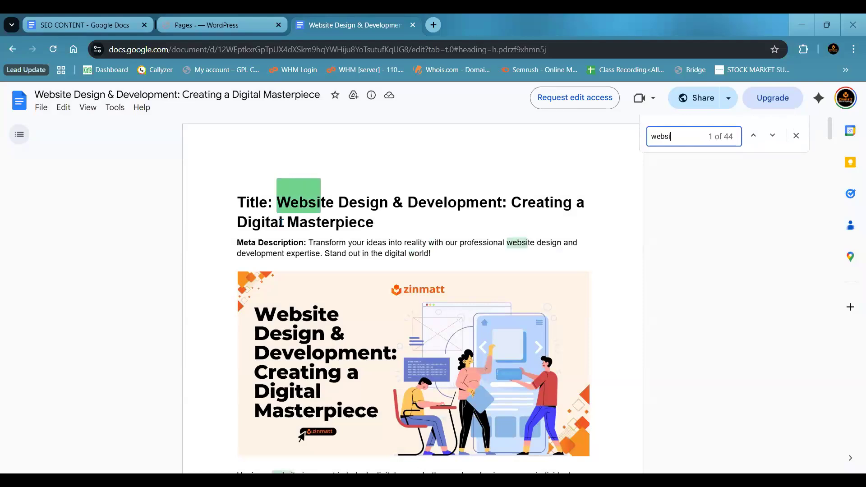
pyautogui.write('te design')
pyautogui.press('Return')
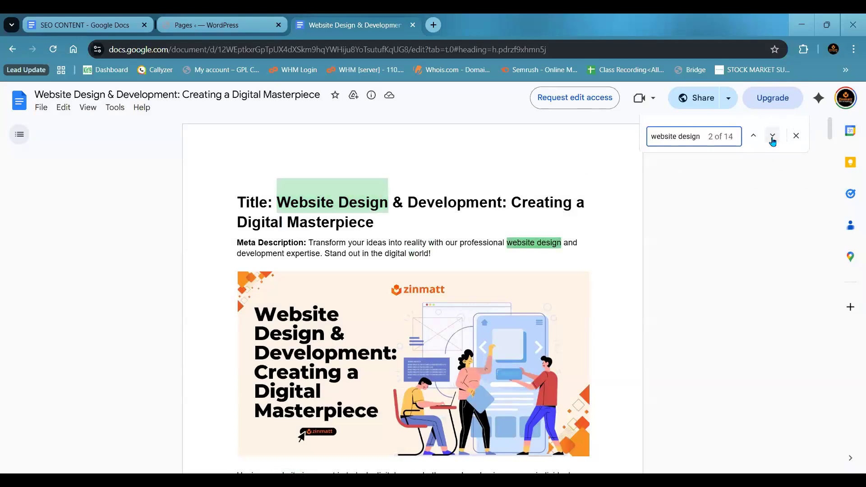
pyautogui.click(773, 136)
pyautogui.click(773, 136)
# - Search the document for the keyword "website development" instead
pyautogui.click(705, 137)
pyautogui.press('BackSpace')
pyautogui.press('BackSpace')
pyautogui.press('BackSpace')
pyautogui.press('BackSpace')
pyautogui.press('BackSpace')
pyautogui.press('BackSpace')
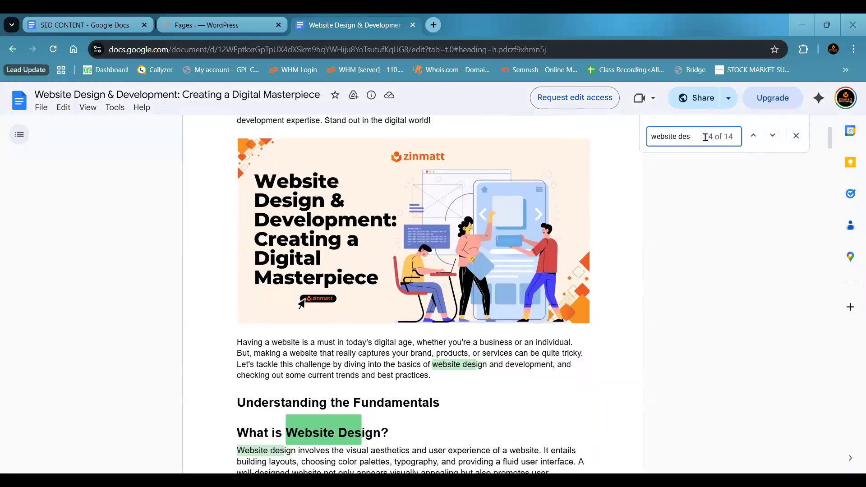
pyautogui.write('de')
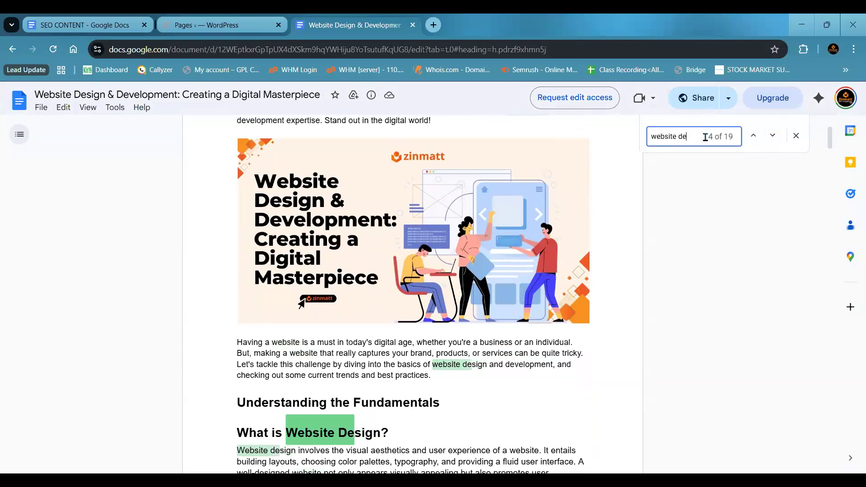
pyautogui.write('velopment')
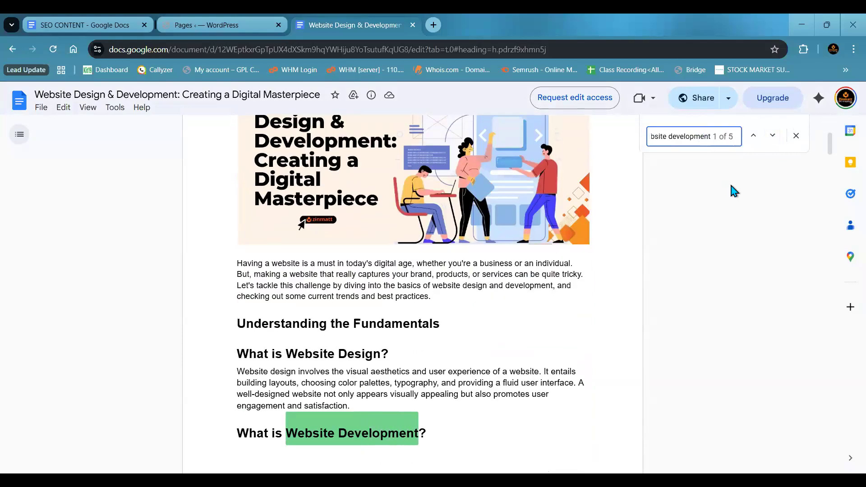
# - Change the document search back to the keyword "website design"
pyautogui.press('BackSpace')
pyautogui.press('BackSpace')
pyautogui.press('BackSpace')
pyautogui.press('BackSpace')
pyautogui.press('BackSpace')
pyautogui.press('BackSpace')
pyautogui.press('BackSpace')
pyautogui.press('BackSpace')
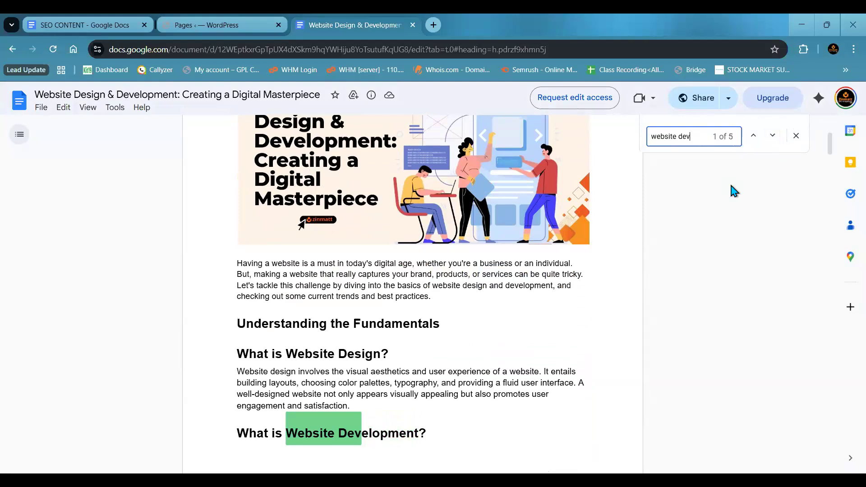
pyautogui.press('BackSpace')
pyautogui.press('BackSpace')
pyautogui.press('BackSpace')
pyautogui.write('des')
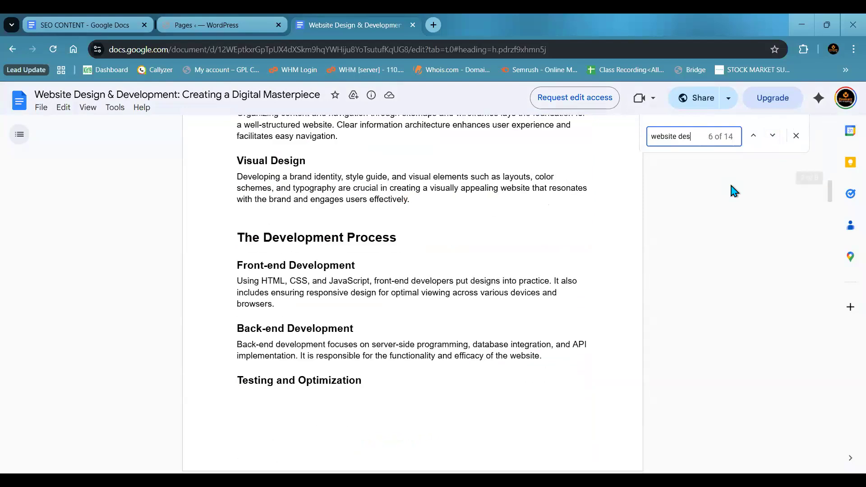
pyautogui.write('ign')
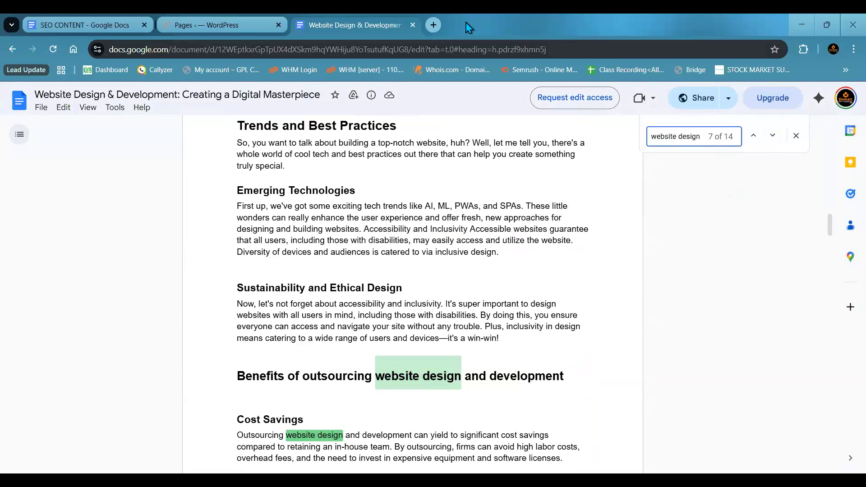
# - Handwrite "KD =" beside the article, with "TW = 1600" and "NK = 14" stacked next to it
pyautogui.moveTo(615, 184); pyautogui.dragTo(614, 198)
pyautogui.moveTo(625, 185); pyautogui.dragTo(626, 196)
pyautogui.moveTo(633, 184); pyautogui.dragTo(633, 194)
pyautogui.moveTo(629, 183)
pyautogui.mouseDown()
pyautogui.moveTo(631, 195)
pyautogui.moveTo(653, 185)
pyautogui.mouseUp()
pyautogui.moveTo(648, 192)
pyautogui.mouseDown()
pyautogui.moveTo(682, 169)
pyautogui.moveTo(734, 170)
pyautogui.mouseUp()
pyautogui.moveTo(674, 204)
pyautogui.mouseDown()
pyautogui.moveTo(685, 191)
pyautogui.moveTo(734, 200)
pyautogui.mouseUp()
# - Handwrite the keyword density calculation "KD = 14/1600 x 100 = 0.9" below, striking through the fraction's values, and clear all annotations
pyautogui.moveTo(625, 246); pyautogui.dragTo(627, 263)
pyautogui.moveTo(638, 245)
pyautogui.mouseDown()
pyautogui.moveTo(629, 255)
pyautogui.moveTo(639, 263)
pyautogui.mouseUp()
pyautogui.moveTo(643, 246)
pyautogui.mouseDown()
pyautogui.moveTo(644, 265)
pyautogui.moveTo(679, 253)
pyautogui.mouseUp()
pyautogui.moveTo(670, 261); pyautogui.dragTo(714, 246)
pyautogui.moveTo(711, 240); pyautogui.dragTo(712, 251)
pyautogui.moveTo(690, 261)
pyautogui.mouseDown()
pyautogui.moveTo(727, 249)
pyautogui.moveTo(703, 271)
pyautogui.mouseUp()
pyautogui.moveTo(712, 261)
pyautogui.mouseDown()
pyautogui.moveTo(710, 269)
pyautogui.moveTo(724, 268)
pyautogui.moveTo(742, 248)
pyautogui.mouseUp()
pyautogui.moveTo(741, 239)
pyautogui.mouseDown()
pyautogui.moveTo(735, 248)
pyautogui.moveTo(747, 245)
pyautogui.mouseUp()
pyautogui.moveTo(754, 235); pyautogui.dragTo(763, 232)
pyautogui.moveTo(748, 240); pyautogui.dragTo(769, 230)
pyautogui.moveTo(715, 268); pyautogui.dragTo(731, 260)
pyautogui.moveTo(673, 294); pyautogui.dragTo(683, 292)
pyautogui.moveTo(676, 300); pyautogui.dragTo(685, 299)
pyautogui.moveTo(705, 264); pyautogui.dragTo(698, 271)
pyautogui.moveTo(727, 240); pyautogui.dragTo(699, 251)
pyautogui.moveTo(701, 297)
pyautogui.mouseDown()
pyautogui.moveTo(721, 289)
pyautogui.moveTo(718, 299)
pyautogui.mouseUp()
pyautogui.click(716, 299)
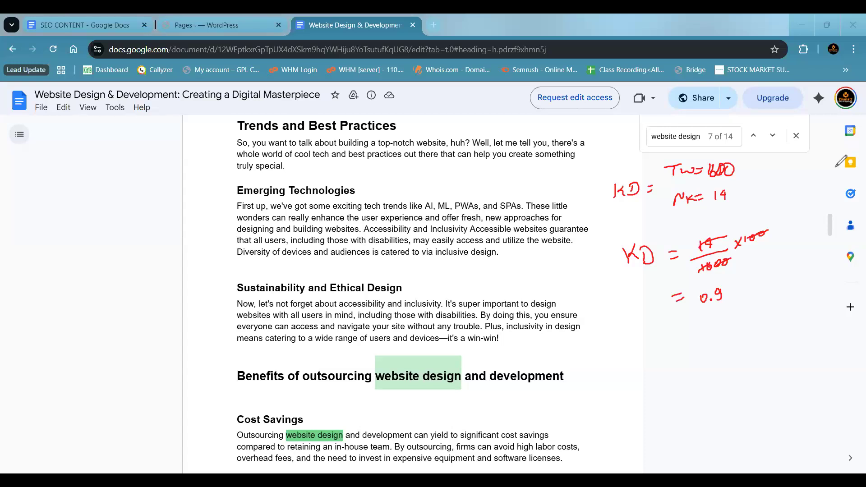
pyautogui.click(4, 370)
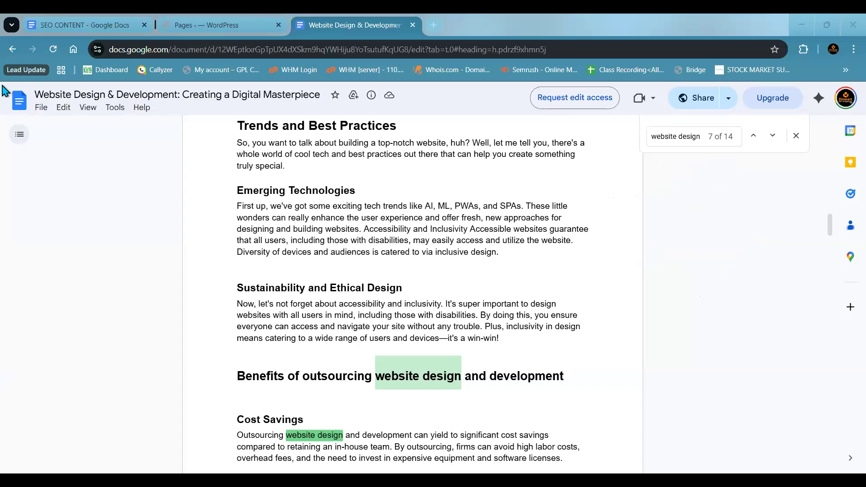
pyautogui.click(390, 280)
pyautogui.hotkey('ctrl', 'a')
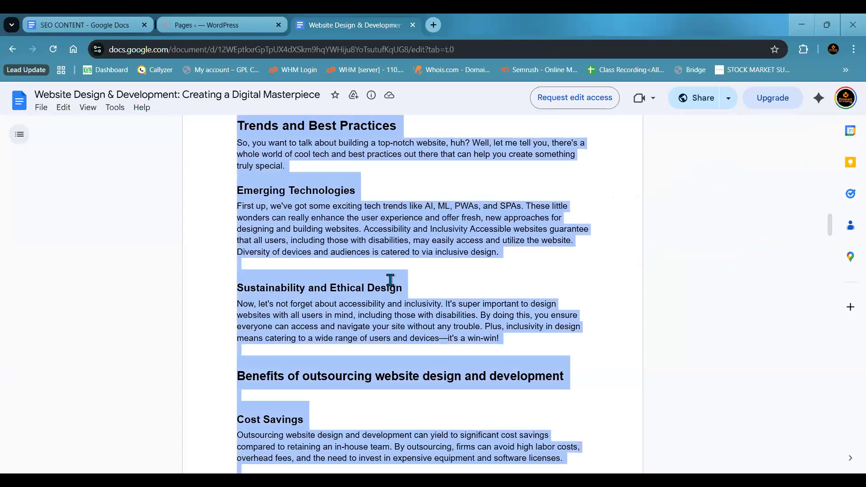
pyautogui.click(201, 27)
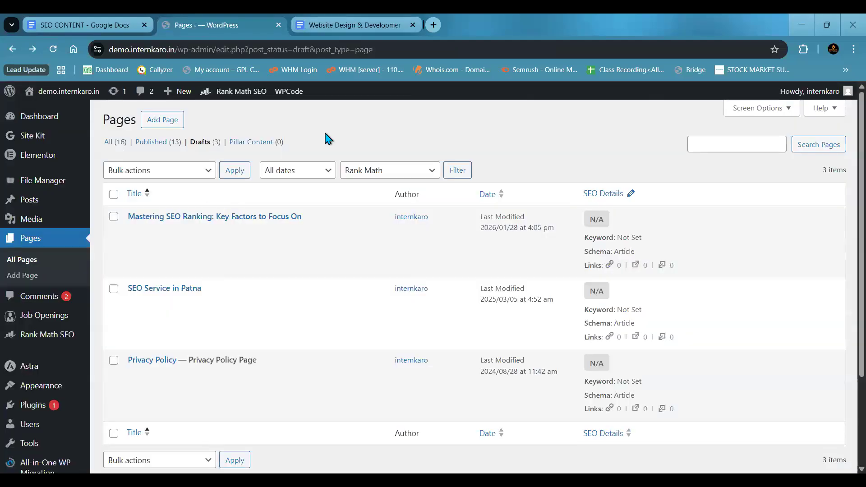
pyautogui.click(350, 25)
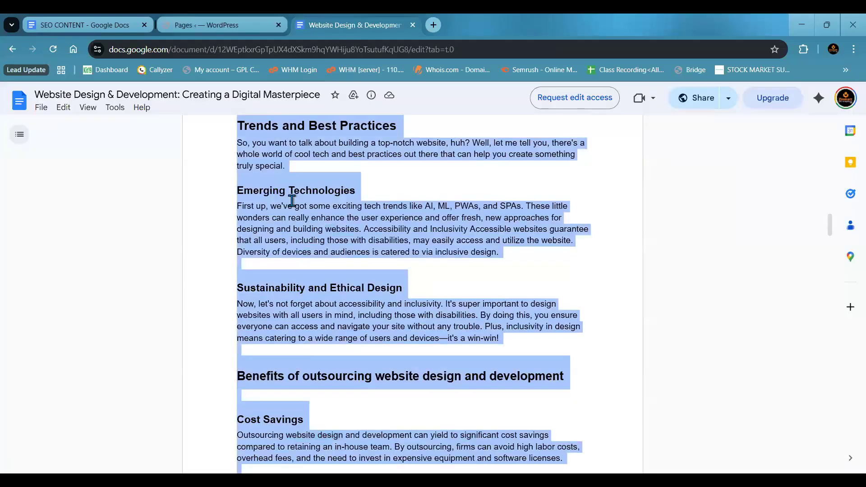
pyautogui.rightClick(293, 200)
pyautogui.scroll(15, 291, 201)
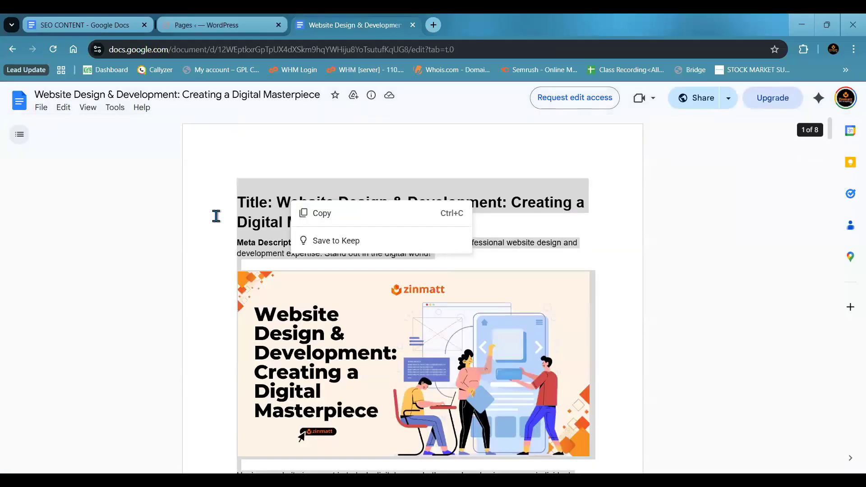
pyautogui.click(216, 216)
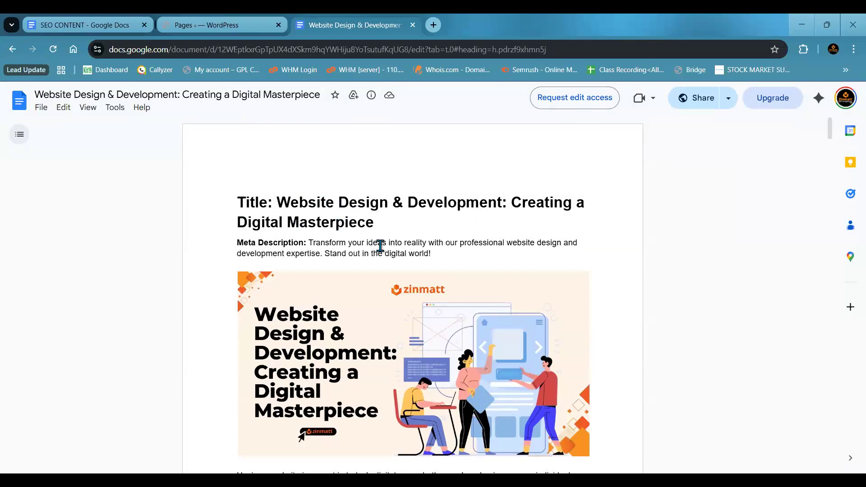
# - Add a new page in WordPress and paste the whole text of the website design article into its content
pyautogui.click(227, 26)
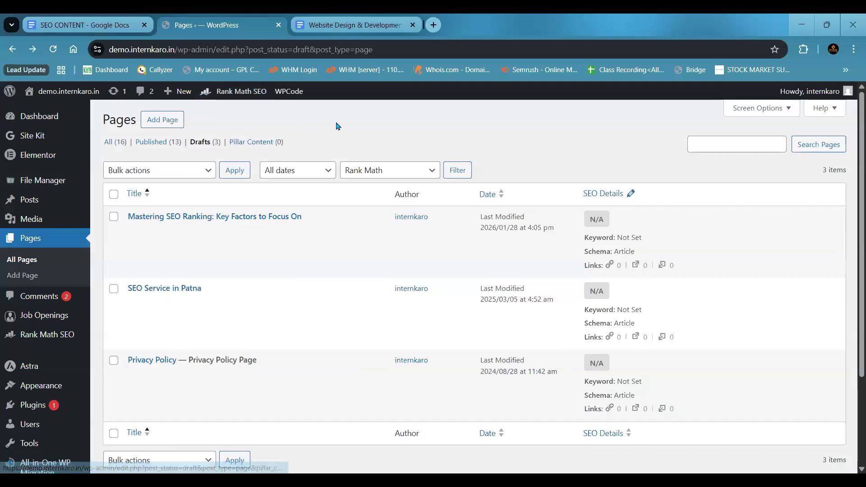
pyautogui.click(173, 120)
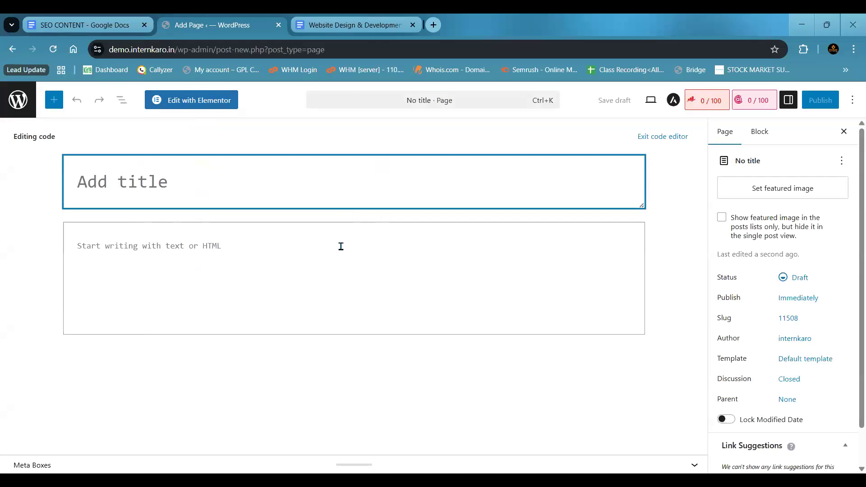
pyautogui.click(326, 20)
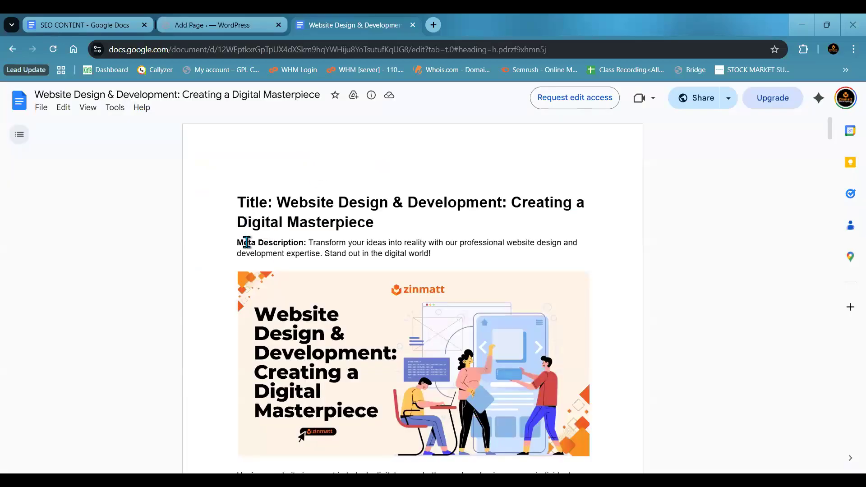
pyautogui.hotkey('ctrl', 'a')
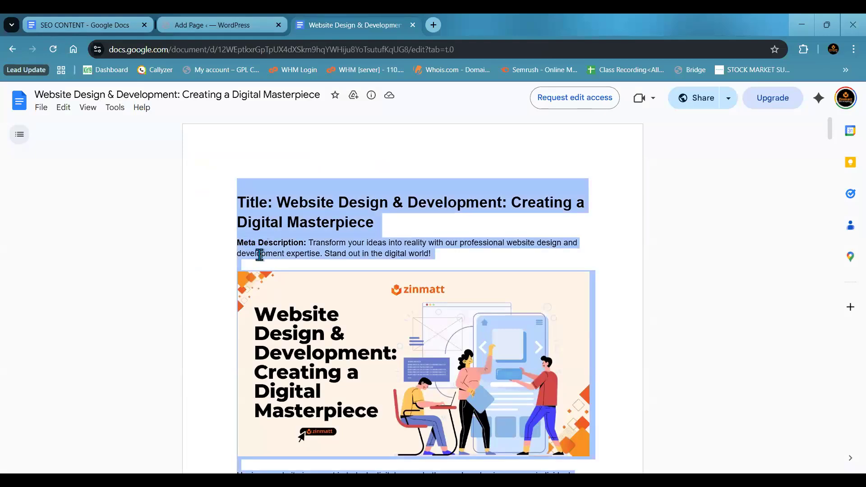
pyautogui.click(193, 25)
pyautogui.click(196, 240)
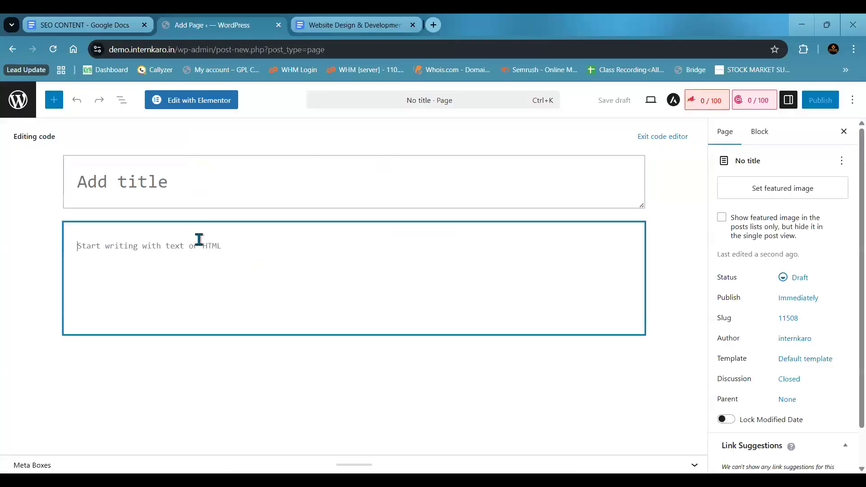
pyautogui.hotkey('ctrl', 'v')
# - Remove the surplus blank lines between the meta description and the opening paragraph, keeping one blank line
pyautogui.scroll(20, 202, 234)
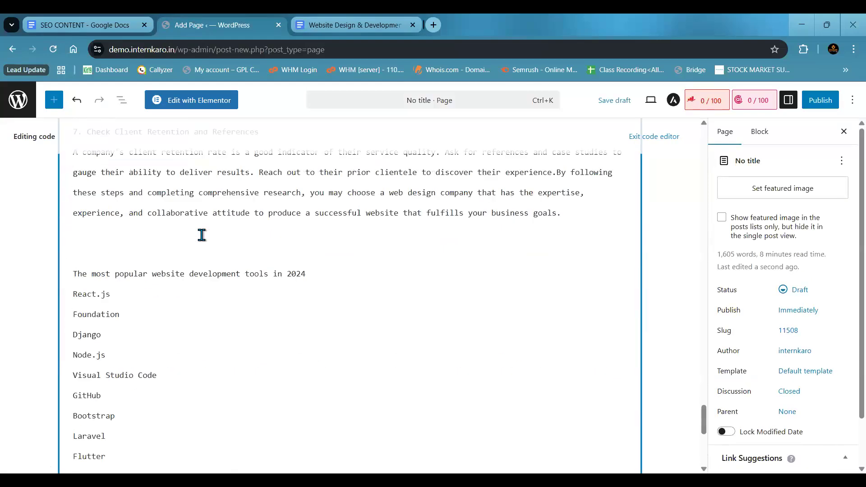
pyautogui.scroll(20, 202, 235)
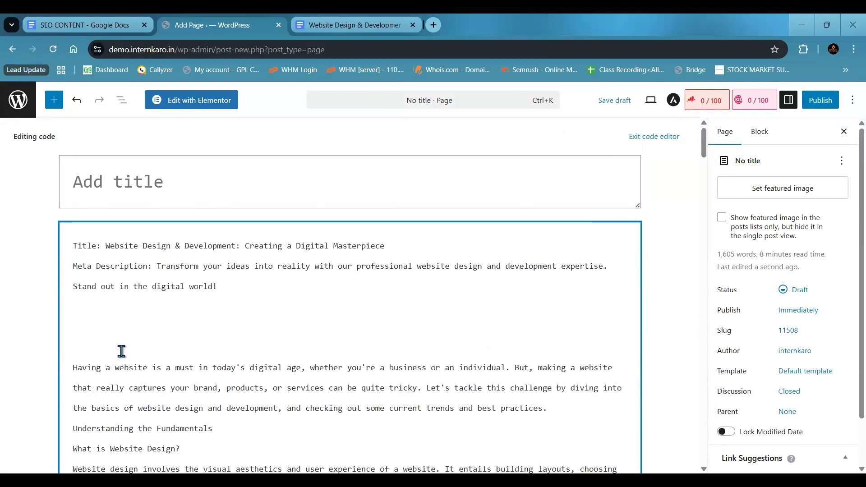
pyautogui.click(122, 351)
pyautogui.press('BackSpace')
pyautogui.press('BackSpace')
pyautogui.press('BackSpace')
pyautogui.press('BackSpace')
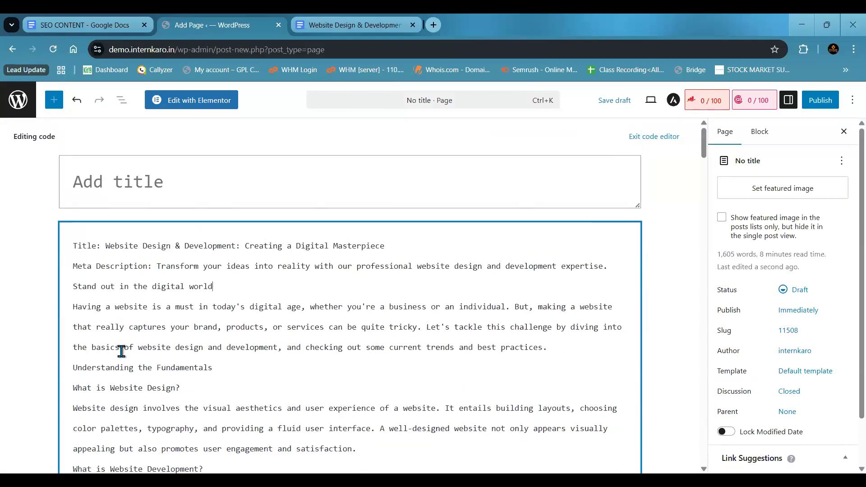
pyautogui.press('Return')
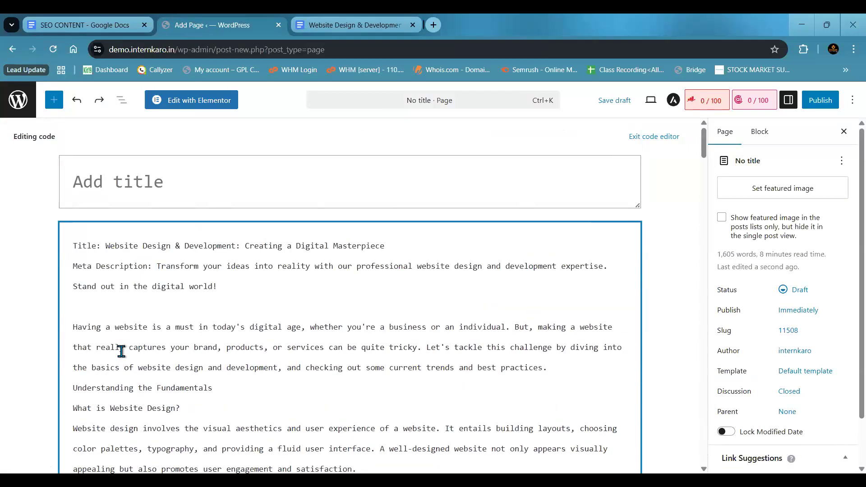
# - Delete the title and meta description lines so the page content starts with "Having a website is a must"
pyautogui.click(268, 286)
pyautogui.keyDown('shift'); pyautogui.click(61, 232); pyautogui.keyUp('shift')
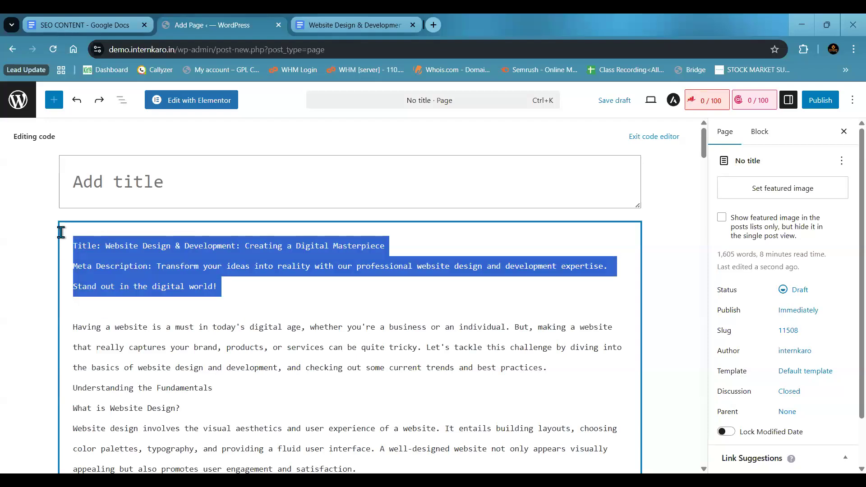
pyautogui.press('BackSpace')
pyautogui.press('Delete')
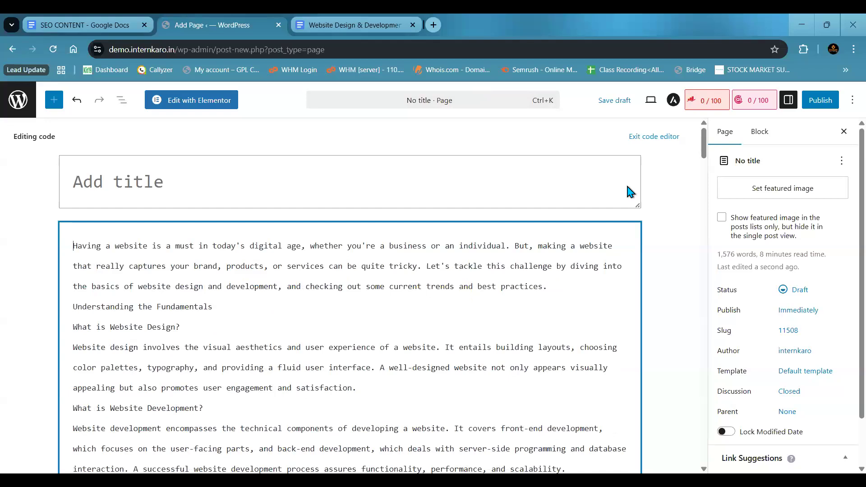
# - Review the pasted website design article in the page's code editor from the opening paragraph to the end
pyautogui.click(843, 158)
pyautogui.click(843, 222)
pyautogui.scroll(-2, 843, 226)
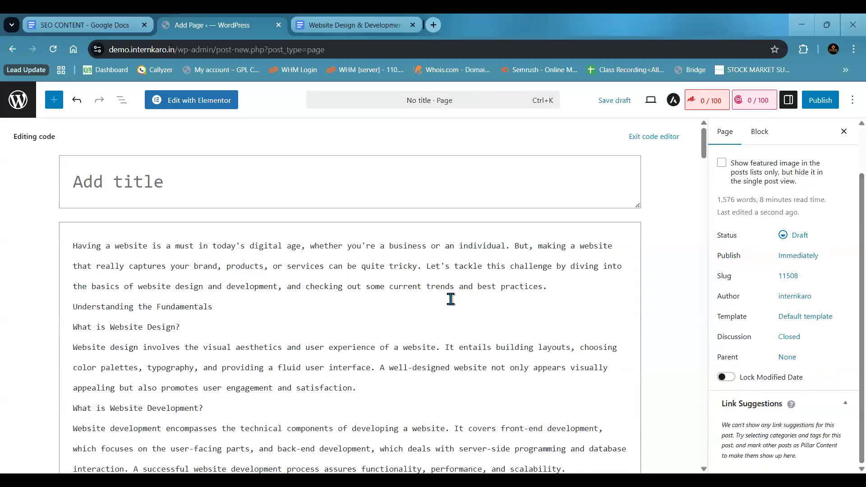
pyautogui.scroll(-10, 455, 298)
pyautogui.scroll(-15, 451, 300)
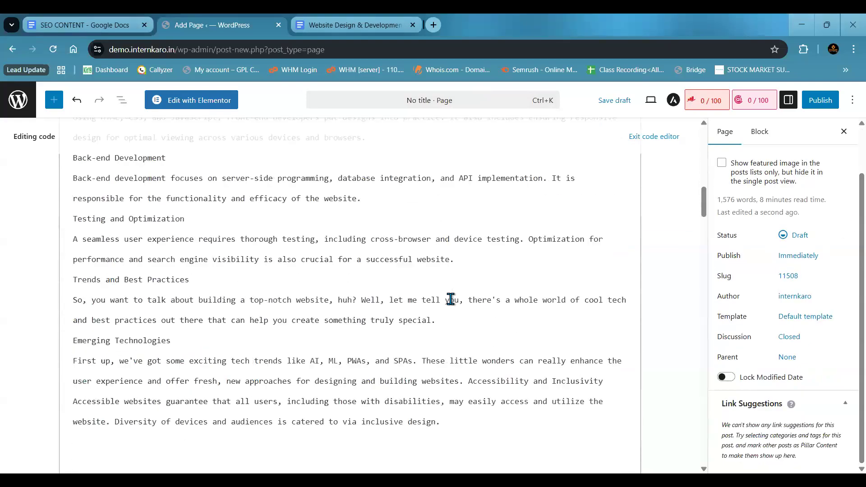
pyautogui.scroll(-12, 451, 300)
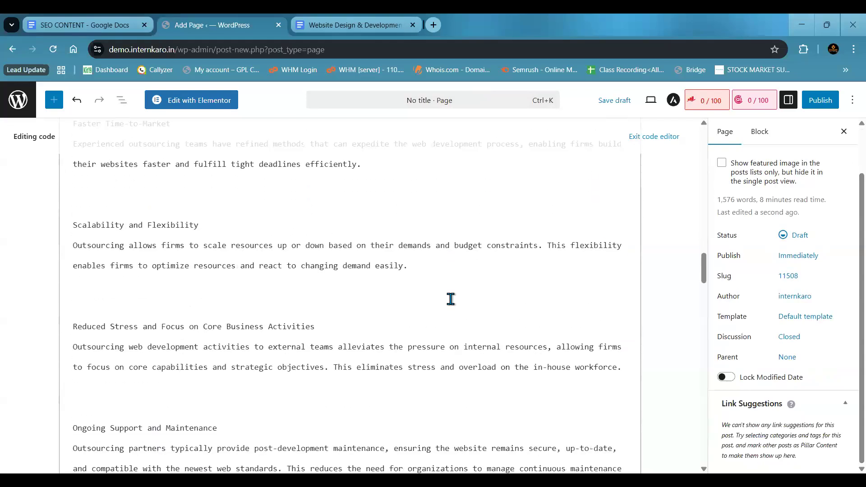
pyautogui.scroll(-15, 451, 299)
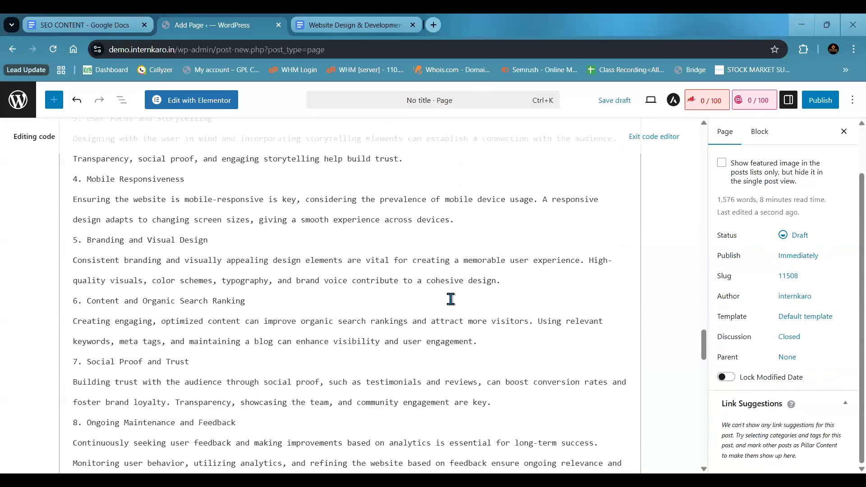
pyautogui.scroll(-10, 451, 300)
pyautogui.scroll(5, 451, 299)
pyautogui.scroll(-3, 451, 300)
pyautogui.scroll(4, 451, 299)
pyautogui.scroll(20, 451, 299)
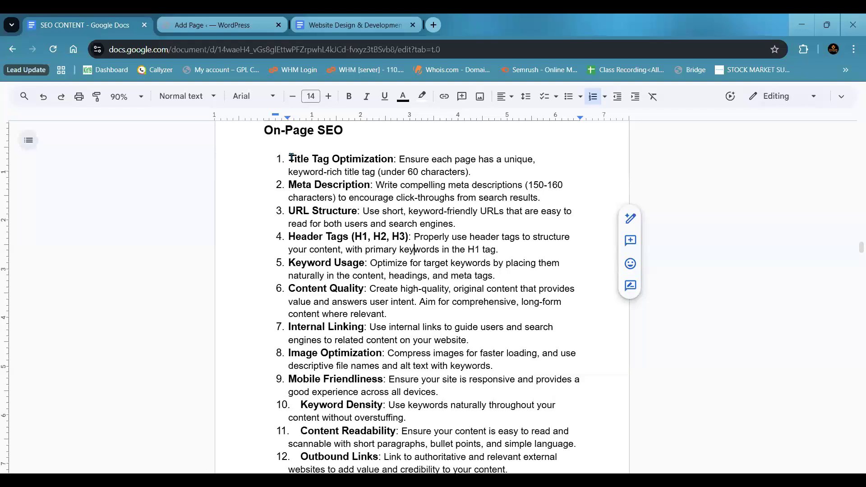
# - Highlight the "Title Tag Optimization" item in the SEO CONTENT Google Doc and compare it with the WordPress page's title field
pyautogui.click(291, 158)
pyautogui.moveTo(290, 159); pyautogui.dragTo(392, 157)
pyautogui.click(247, 24)
pyautogui.click(230, 189)
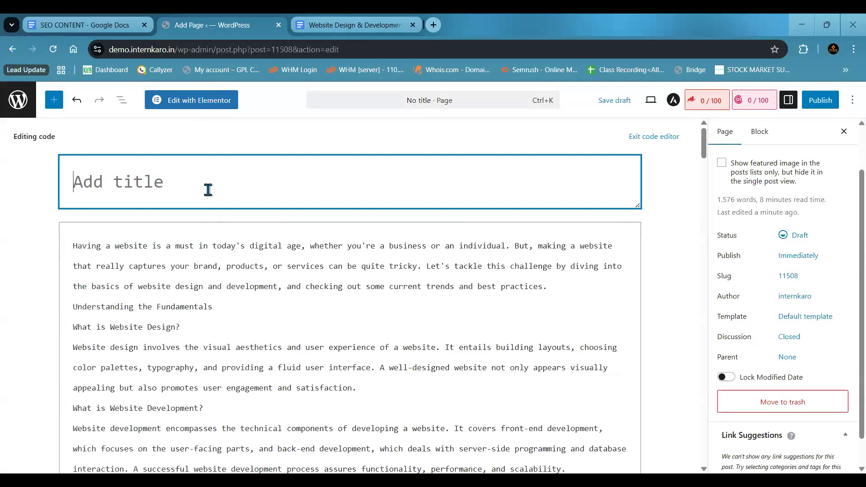
pyautogui.hotkey('ctrl', 'shift', 'Tab')
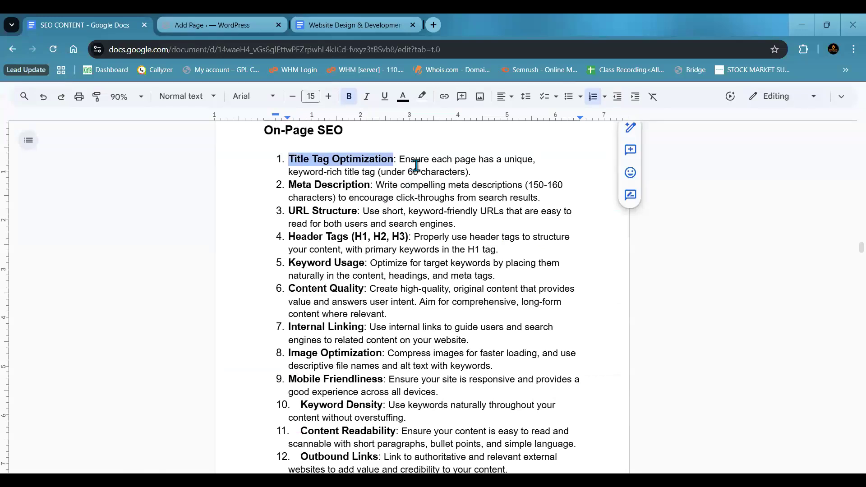
pyautogui.click(416, 160)
pyautogui.hotkey('ctrl', 'Tab')
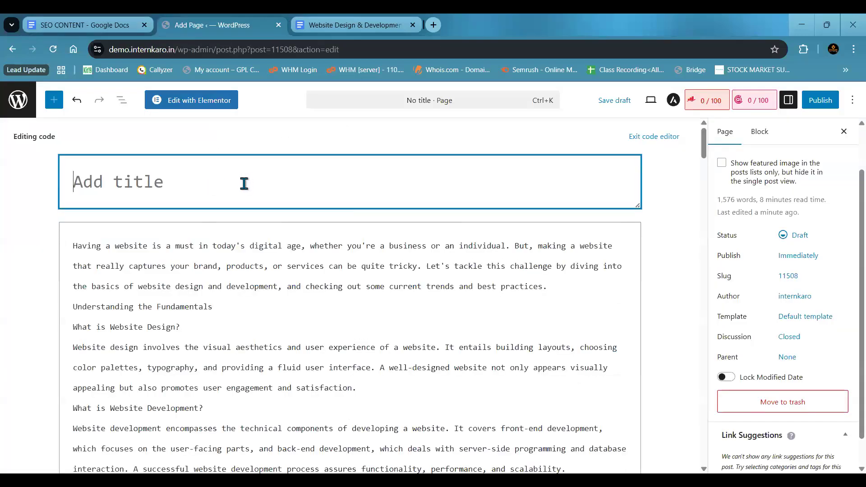
pyautogui.click(723, 190)
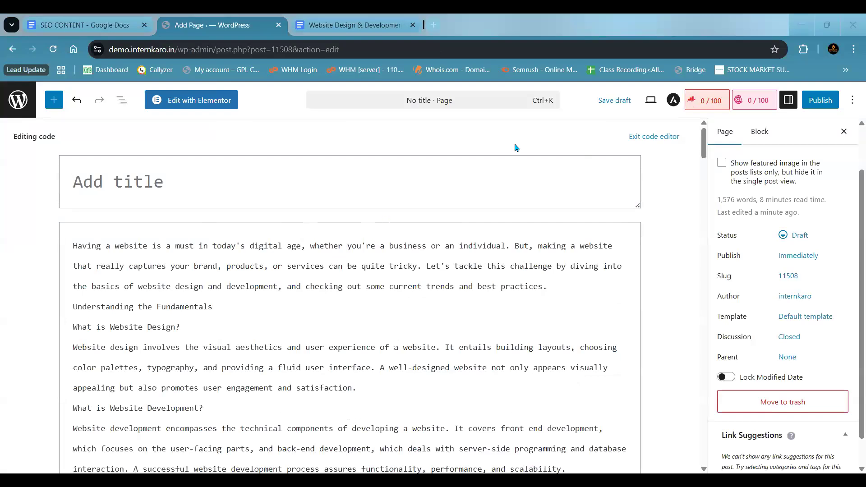
# - Show the Rank Math SEO settings for the page beside the code editor
pyautogui.click(707, 105)
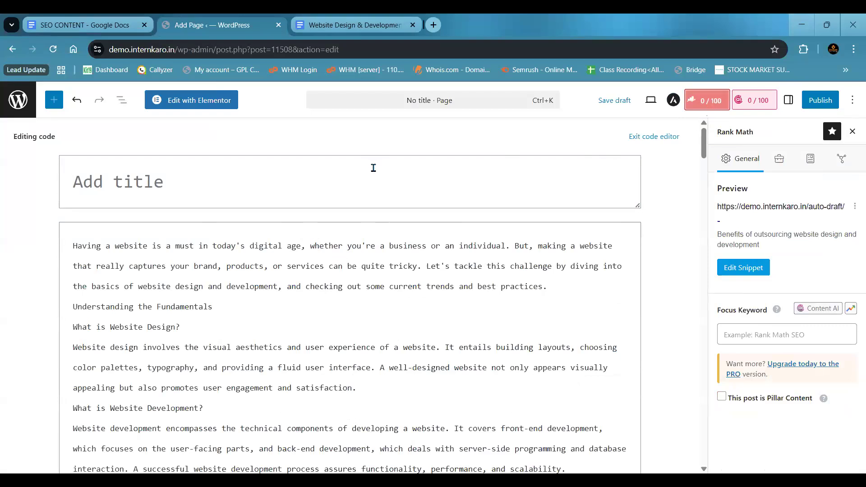
pyautogui.click(713, 107)
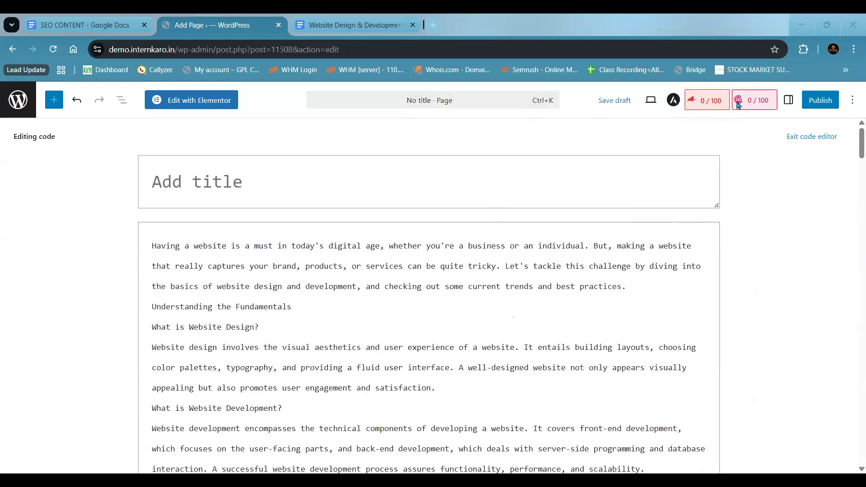
pyautogui.click(707, 101)
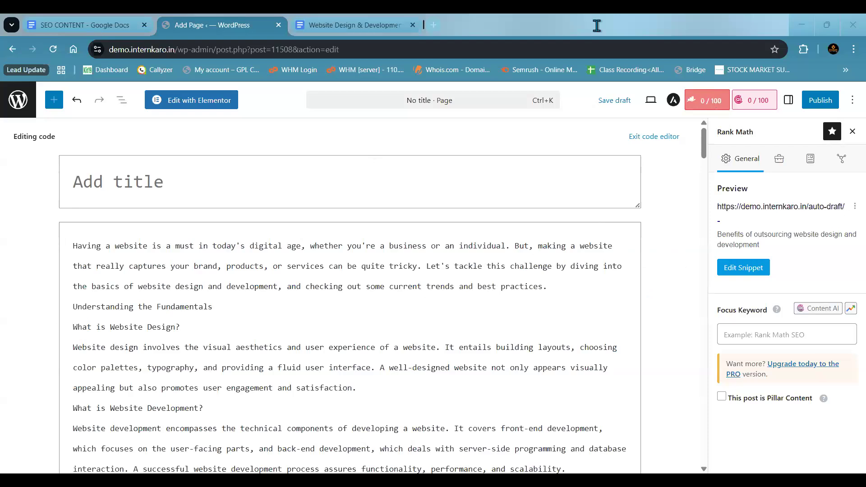
# - Handwrite a circled "xyz" above the title field, draw an arrow from it to the word "Google", and label the arrow "Keyword"
pyautogui.moveTo(258, 135)
pyautogui.mouseDown()
pyautogui.moveTo(287, 142)
pyautogui.moveTo(297, 132)
pyautogui.moveTo(285, 124)
pyautogui.mouseUp()
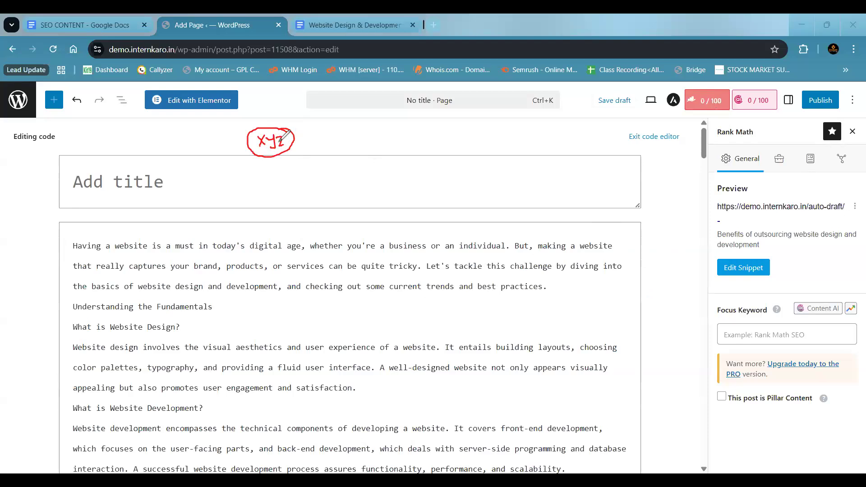
pyautogui.moveTo(294, 143); pyautogui.dragTo(457, 142)
pyautogui.moveTo(466, 126); pyautogui.dragTo(487, 129)
pyautogui.moveTo(494, 126)
pyautogui.mouseDown()
pyautogui.moveTo(502, 137)
pyautogui.moveTo(529, 129)
pyautogui.mouseUp()
pyautogui.moveTo(346, 171)
pyautogui.mouseDown()
pyautogui.moveTo(345, 185)
pyautogui.moveTo(388, 164)
pyautogui.moveTo(413, 163)
pyautogui.moveTo(407, 171)
pyautogui.mouseUp()
# - Sketch a search box containing a circled "xyz" with a boxed "demo.internkaro" result beneath it, and clear all annotations
pyautogui.moveTo(509, 163)
pyautogui.mouseDown()
pyautogui.moveTo(619, 167)
pyautogui.moveTo(514, 152)
pyautogui.moveTo(532, 164)
pyautogui.moveTo(557, 161)
pyautogui.mouseUp()
pyautogui.hotkey('ctrl', 'z')
pyautogui.hotkey('ctrl', 'z')
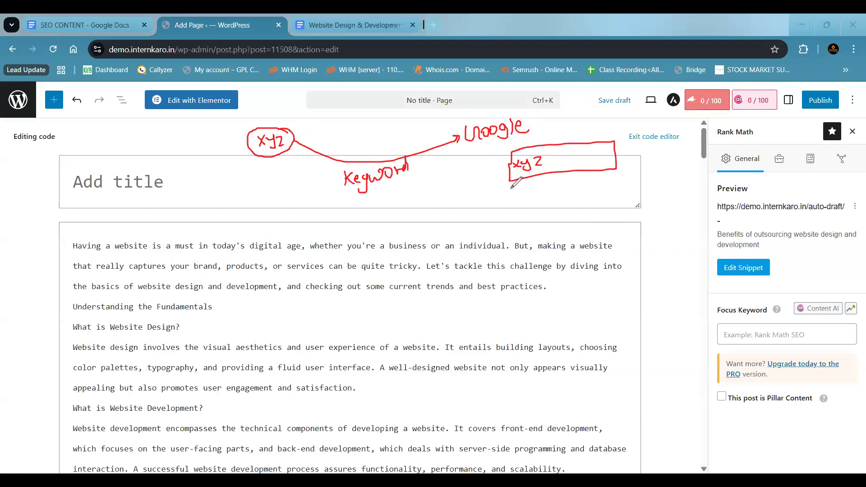
pyautogui.moveTo(523, 194)
pyautogui.mouseDown()
pyautogui.moveTo(515, 202)
pyautogui.moveTo(619, 190)
pyautogui.moveTo(621, 179)
pyautogui.moveTo(513, 193)
pyautogui.moveTo(562, 197)
pyautogui.moveTo(589, 184)
pyautogui.moveTo(597, 193)
pyautogui.moveTo(618, 186)
pyautogui.mouseUp()
pyautogui.moveTo(550, 159)
pyautogui.mouseDown()
pyautogui.moveTo(526, 151)
pyautogui.moveTo(514, 157)
pyautogui.mouseUp()
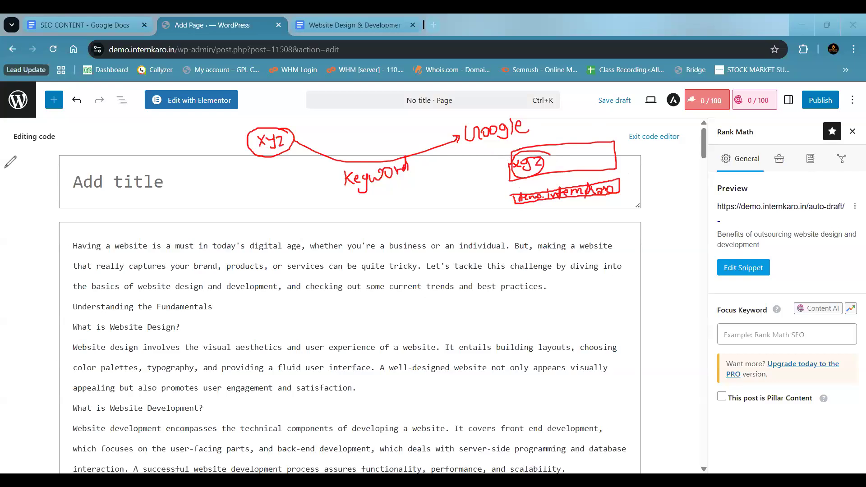
pyautogui.click(208, 115)
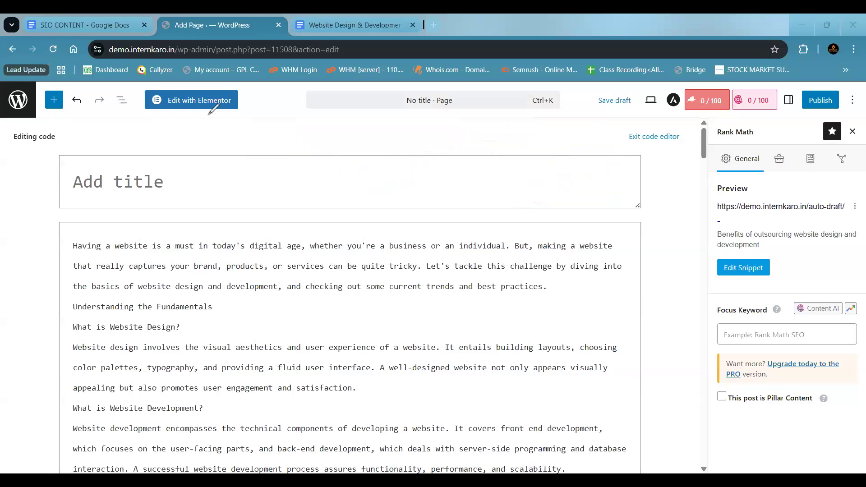
# - Handwrite "website" and "Google" above the title field, connect both by lines to "Rank Math" between them, and underline "Rank Math"
pyautogui.moveTo(185, 130); pyautogui.dragTo(243, 128)
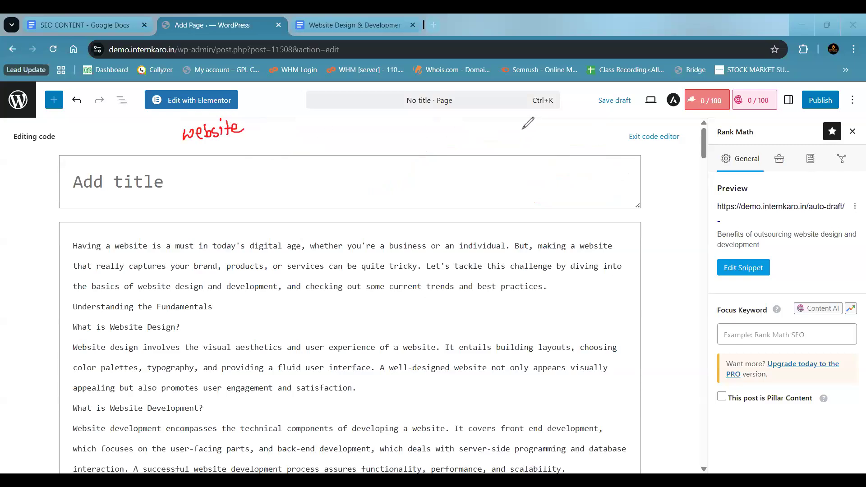
pyautogui.moveTo(520, 124)
pyautogui.mouseDown()
pyautogui.moveTo(554, 137)
pyautogui.moveTo(576, 132)
pyautogui.mouseUp()
pyautogui.moveTo(230, 140)
pyautogui.mouseDown()
pyautogui.moveTo(269, 159)
pyautogui.moveTo(362, 167)
pyautogui.moveTo(524, 140)
pyautogui.mouseUp()
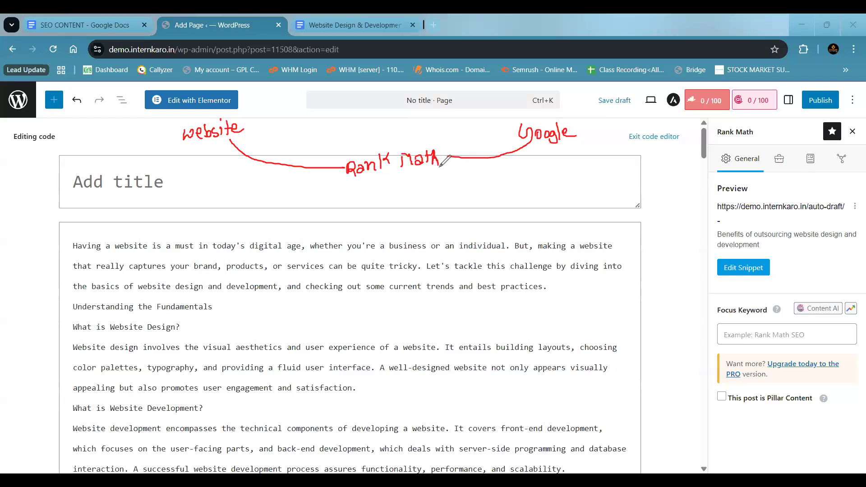
pyautogui.moveTo(349, 184); pyautogui.dragTo(438, 171)
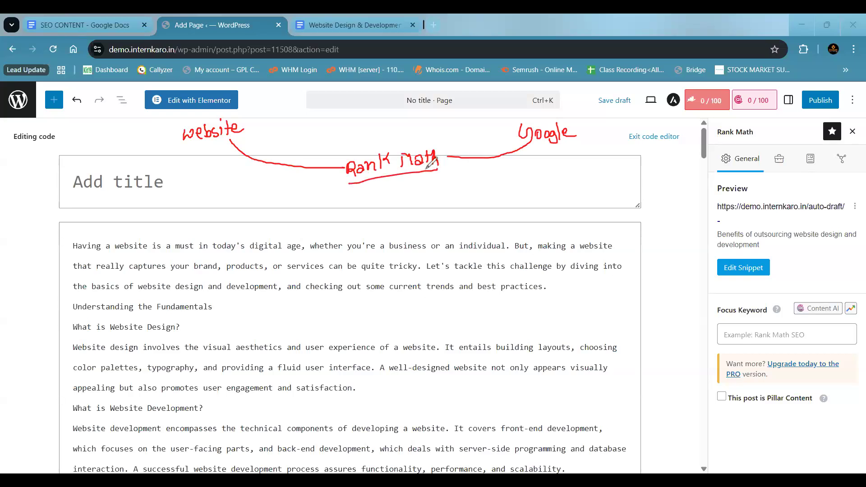
# - Draw curved arrows from "website" and "Google" to "Rank Math", labelling each with a circled "xyz", and underline "website"
pyautogui.moveTo(194, 147)
pyautogui.mouseDown()
pyautogui.moveTo(240, 131)
pyautogui.moveTo(226, 159)
pyautogui.moveTo(298, 192)
pyautogui.moveTo(384, 178)
pyautogui.moveTo(386, 187)
pyautogui.mouseUp()
pyautogui.moveTo(262, 207); pyautogui.dragTo(271, 219)
pyautogui.moveTo(270, 207)
pyautogui.mouseDown()
pyautogui.moveTo(261, 220)
pyautogui.moveTo(301, 209)
pyautogui.mouseUp()
pyautogui.moveTo(383, 178)
pyautogui.mouseDown()
pyautogui.moveTo(520, 182)
pyautogui.moveTo(545, 144)
pyautogui.mouseUp()
pyautogui.moveTo(486, 203); pyautogui.dragTo(492, 209)
pyautogui.moveTo(491, 203)
pyautogui.mouseDown()
pyautogui.moveTo(486, 209)
pyautogui.moveTo(514, 206)
pyautogui.mouseUp()
pyautogui.moveTo(501, 195)
pyautogui.mouseDown()
pyautogui.moveTo(489, 205)
pyautogui.moveTo(511, 192)
pyautogui.moveTo(499, 209)
pyautogui.mouseUp()
pyautogui.moveTo(501, 202); pyautogui.dragTo(491, 210)
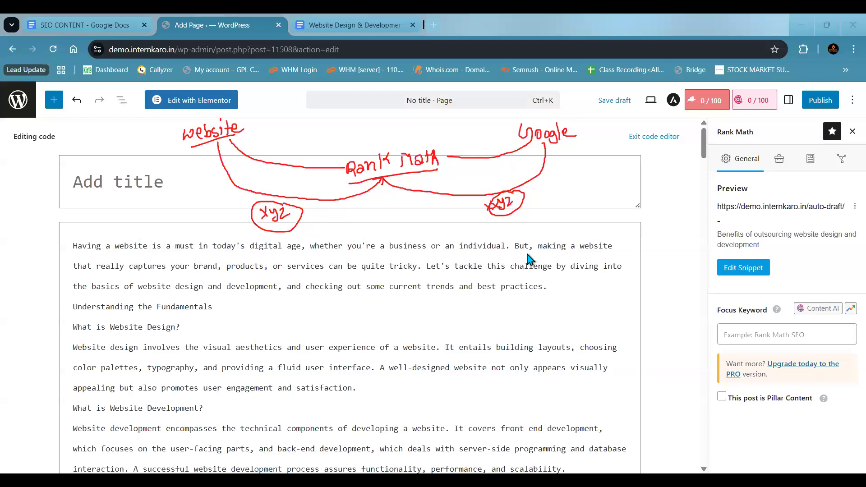
pyautogui.click(755, 336)
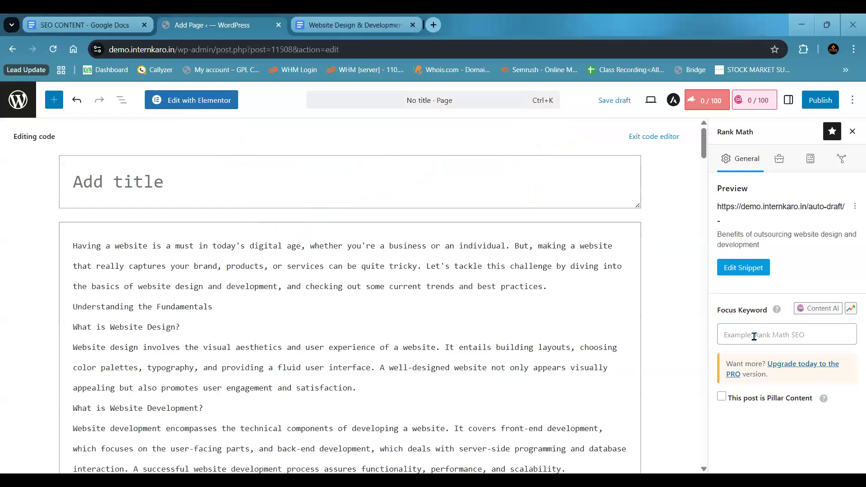
pyautogui.click(730, 335)
pyautogui.click(674, 350)
pyautogui.click(727, 336)
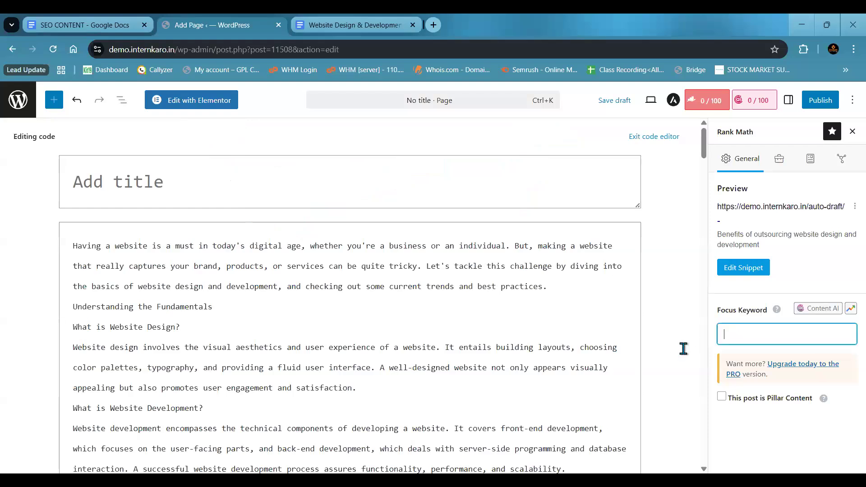
pyautogui.click(708, 340)
pyautogui.click(736, 331)
pyautogui.click(694, 338)
pyautogui.click(739, 333)
pyautogui.click(694, 331)
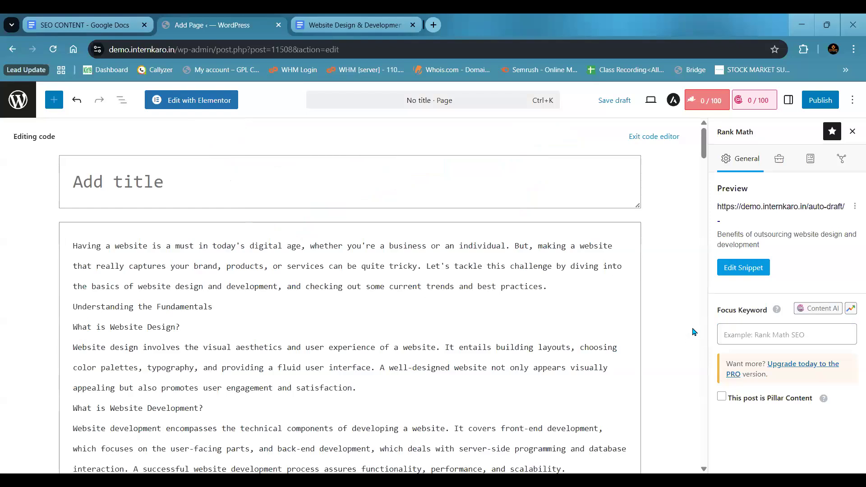
# - Add "website design" as the page's Rank Math focus keyword
pyautogui.click(735, 342)
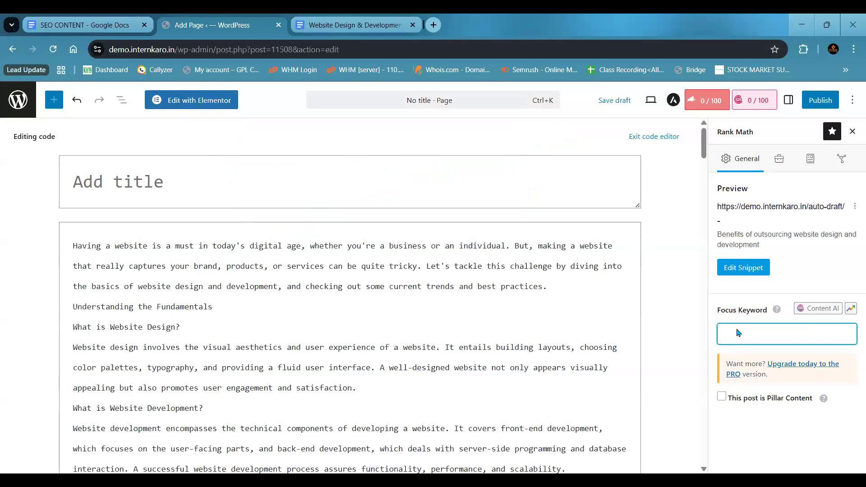
pyautogui.write('website design')
pyautogui.press('Return')
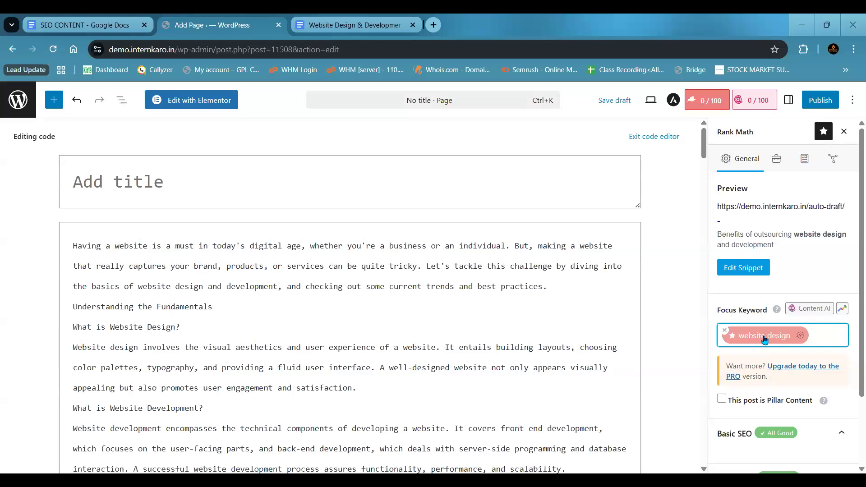
# - Examine the Rank Math checks for the focus keyword, expanding the Additional and Title Readability sections
pyautogui.scroll(-2, 766, 338)
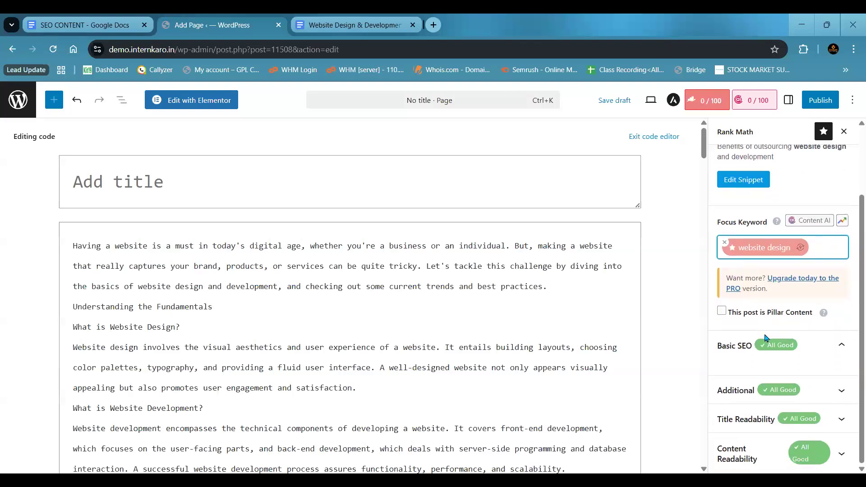
pyautogui.scroll(2, 767, 326)
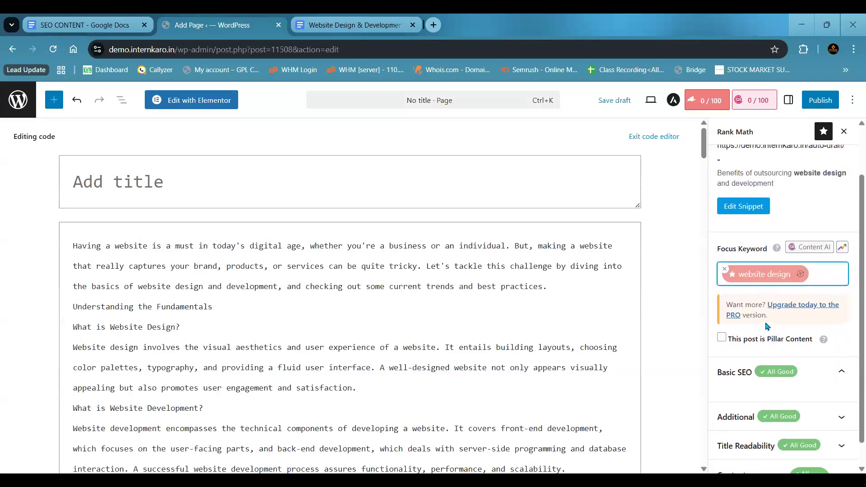
pyautogui.click(710, 101)
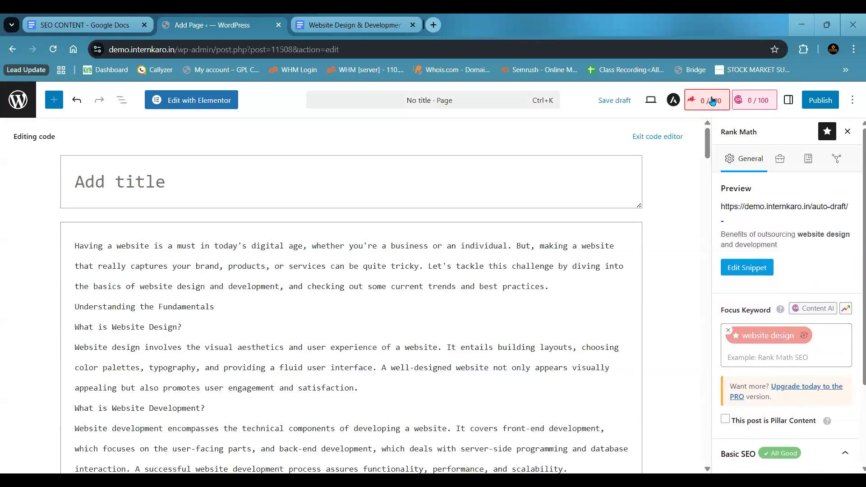
pyautogui.click(709, 102)
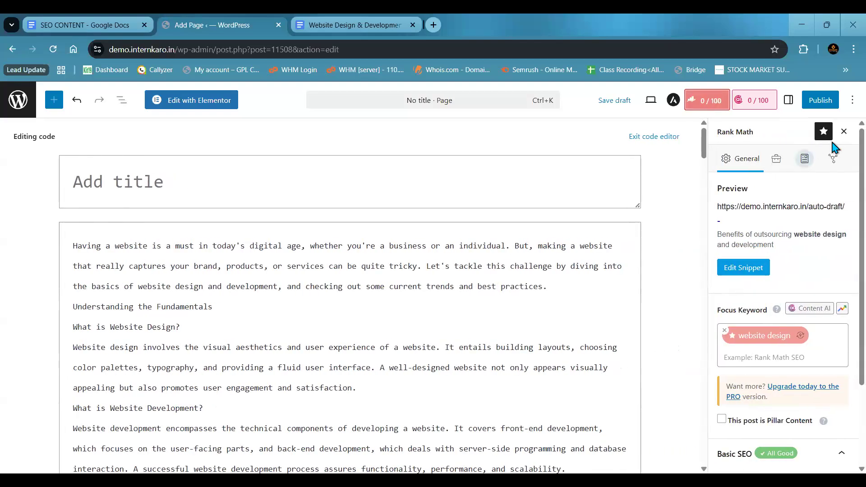
pyautogui.click(319, 193)
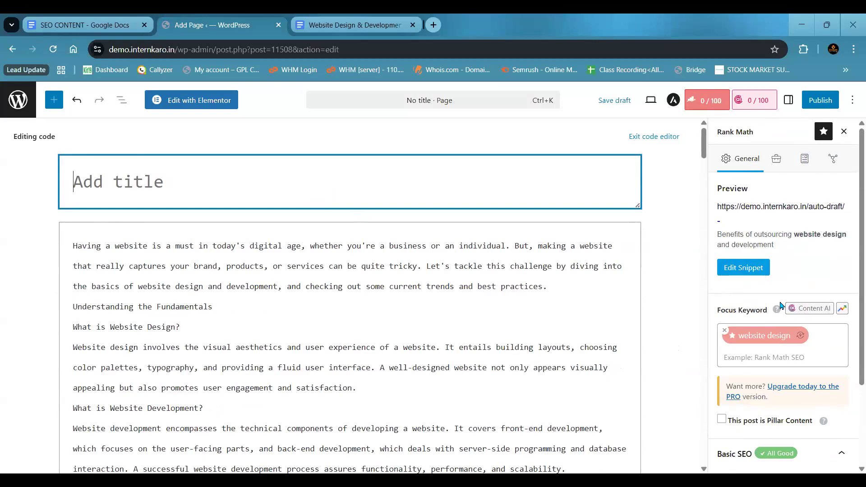
pyautogui.scroll(-3, 854, 280)
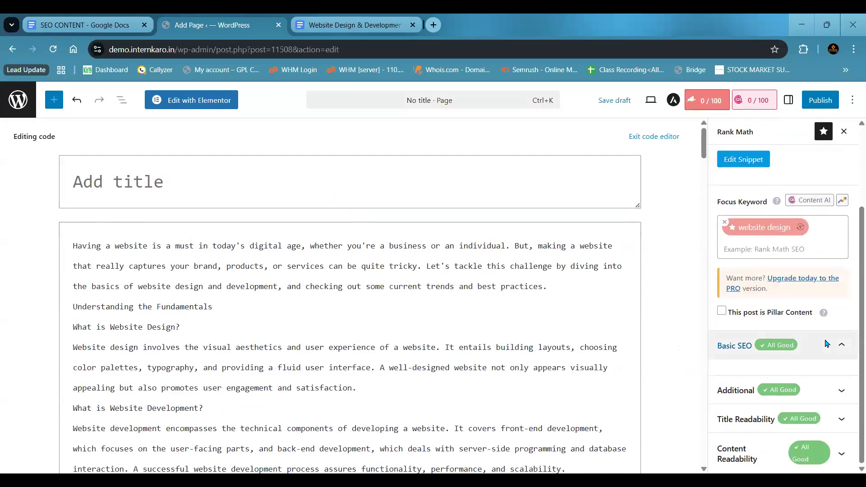
pyautogui.click(828, 369)
pyautogui.click(823, 385)
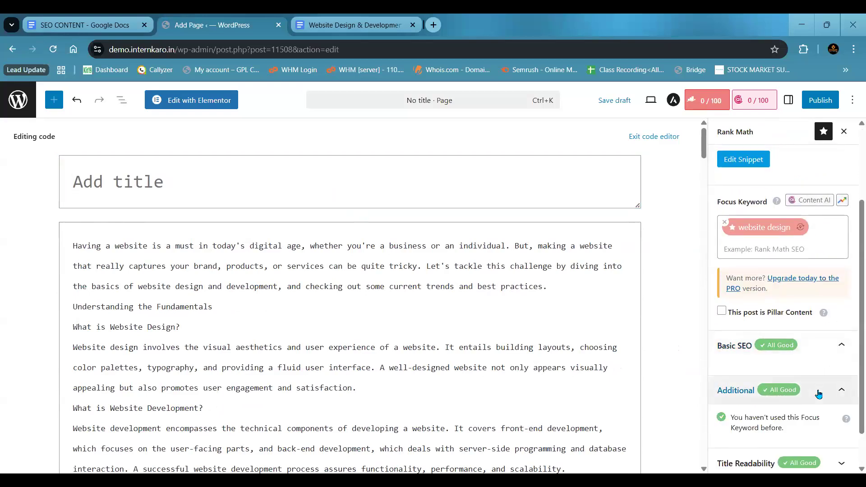
pyautogui.scroll(-1, 854, 392)
pyautogui.click(821, 424)
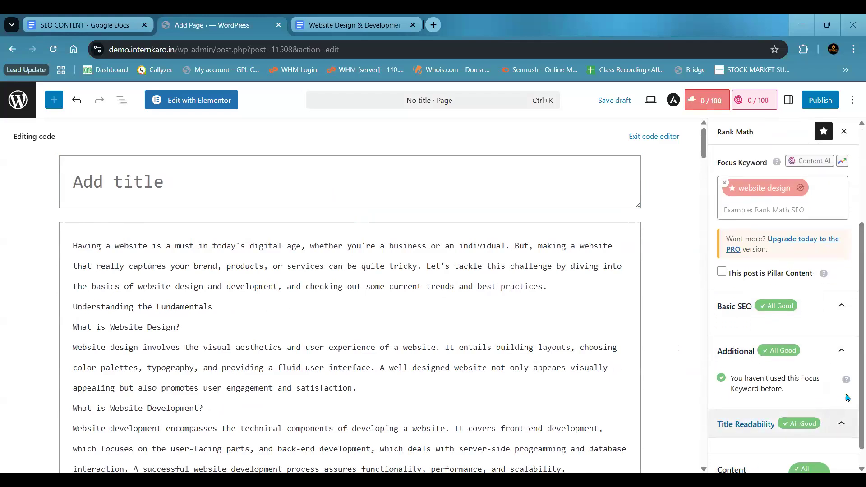
pyautogui.scroll(-1, 848, 386)
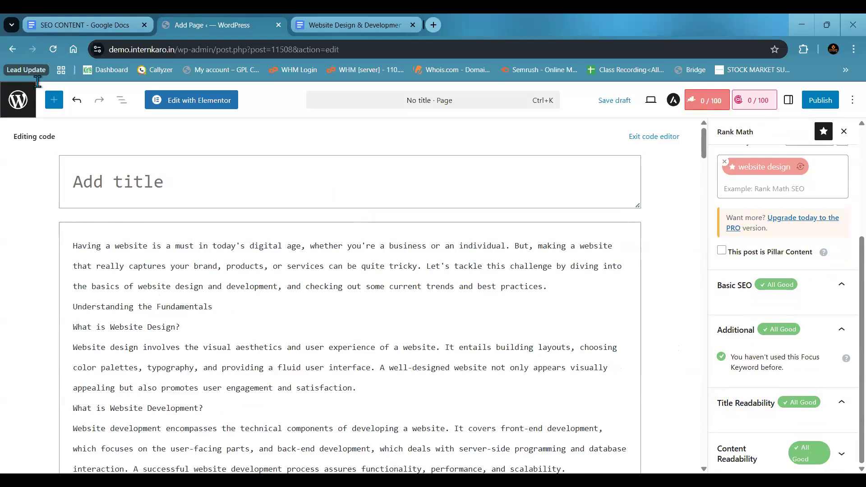
# - Open demo.internkaro.in in a new browser tab and enter its WordPress admin area
pyautogui.click(435, 27)
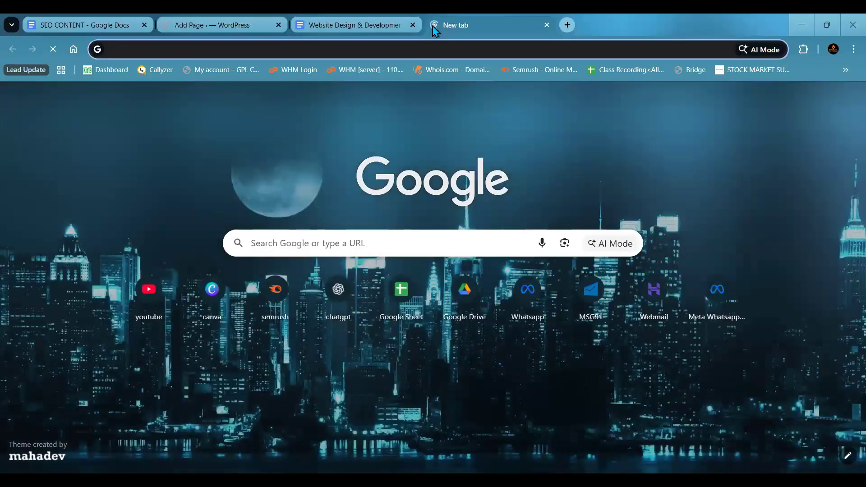
pyautogui.write('demo.internkaro.in')
pyautogui.press('Return')
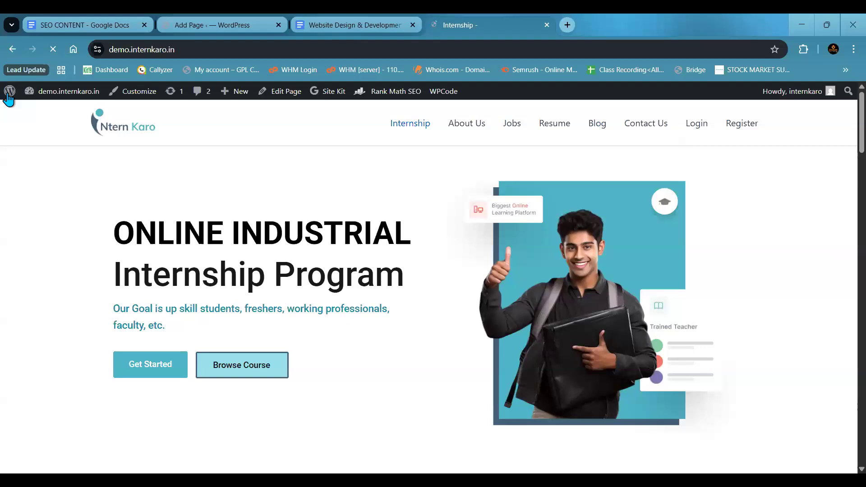
pyautogui.click(10, 93)
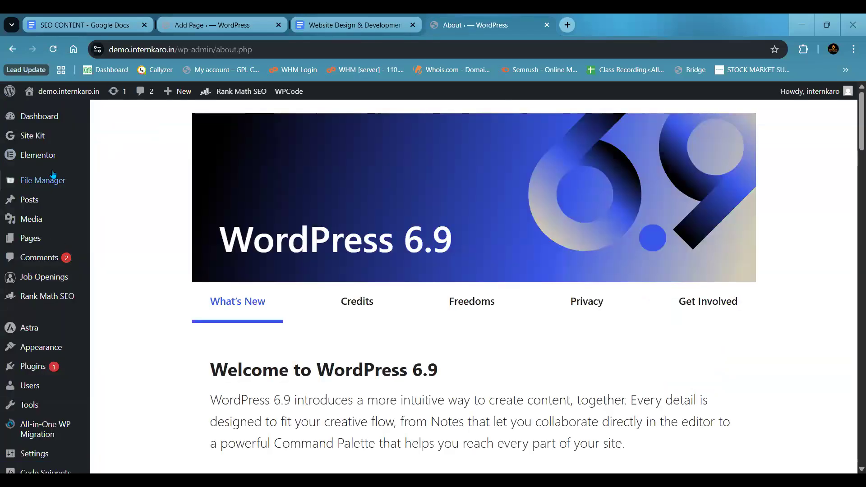
# - Open the WordPress Updates page and try to update the Elementor Pro plugin
pyautogui.click(45, 116)
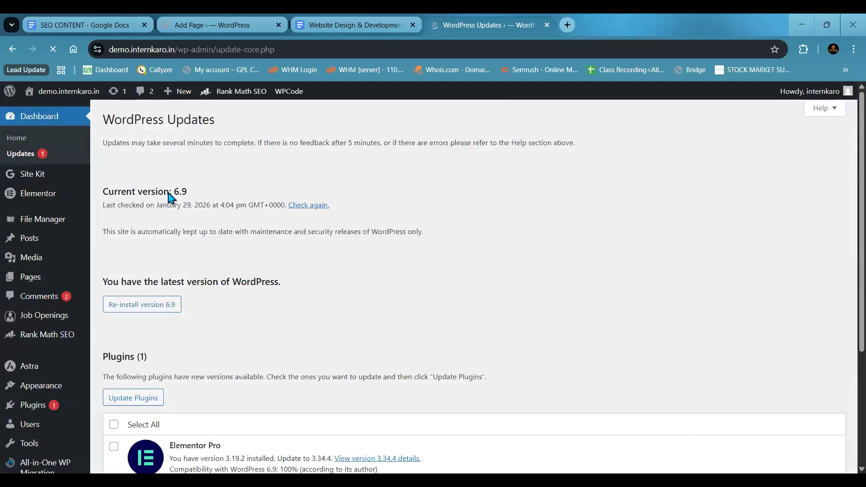
pyautogui.scroll(-4, 168, 197)
pyautogui.click(113, 256)
pyautogui.click(134, 230)
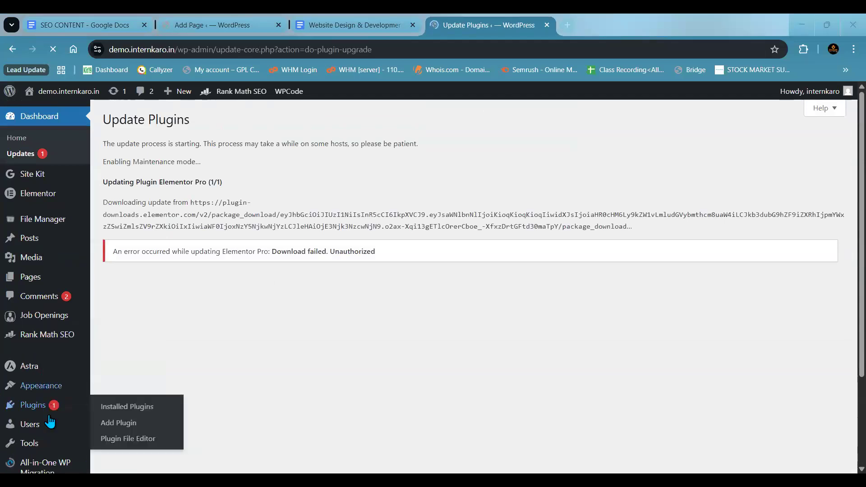
# - Open the Rank Math SEO dashboard and examine the full list of modules and which are enabled
pyautogui.scroll(-3, 49, 421)
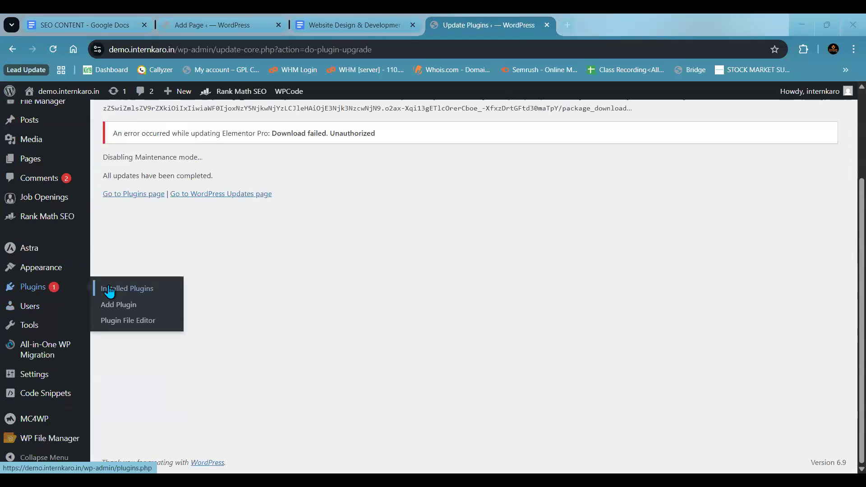
pyautogui.click(114, 293)
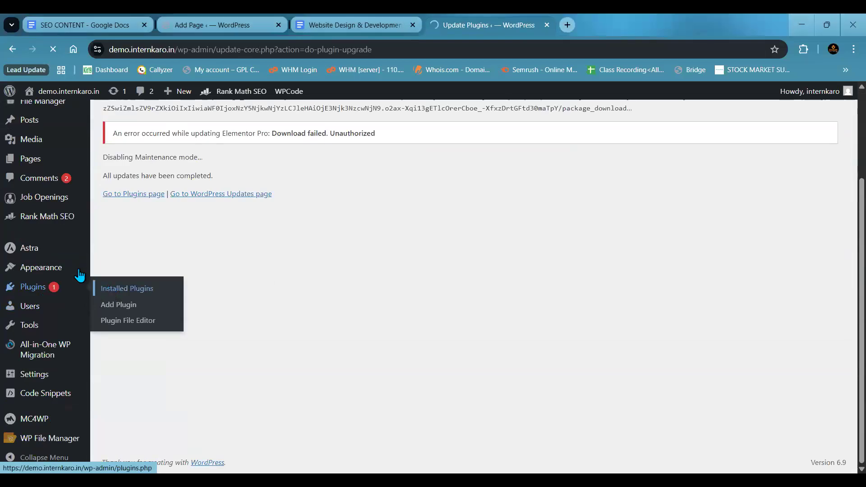
pyautogui.click(66, 220)
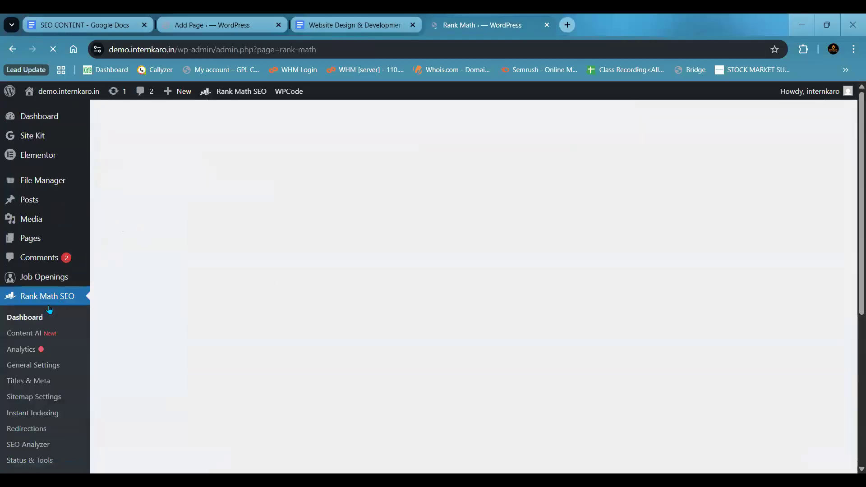
pyautogui.scroll(-3, 416, 185)
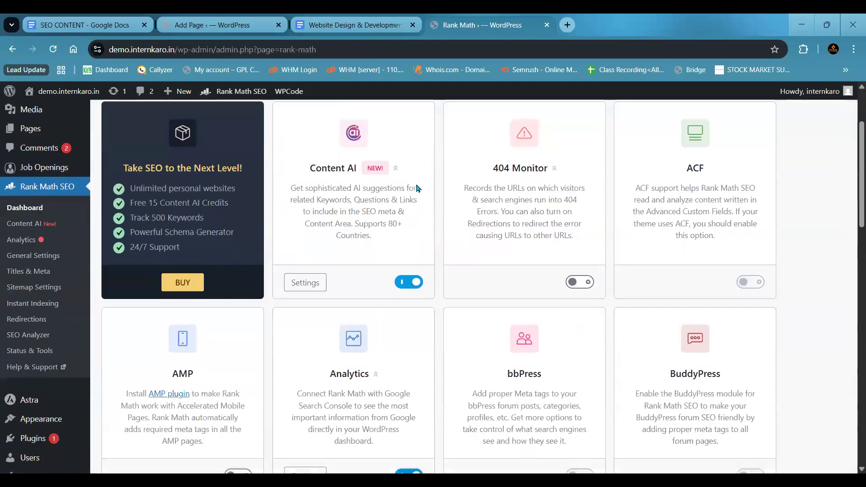
pyautogui.scroll(3, 416, 190)
pyautogui.scroll(-6, 416, 189)
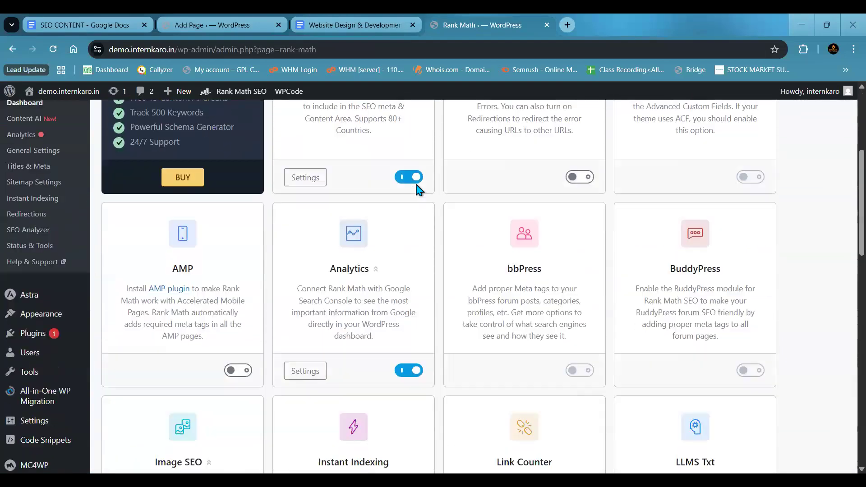
pyautogui.scroll(-4, 416, 185)
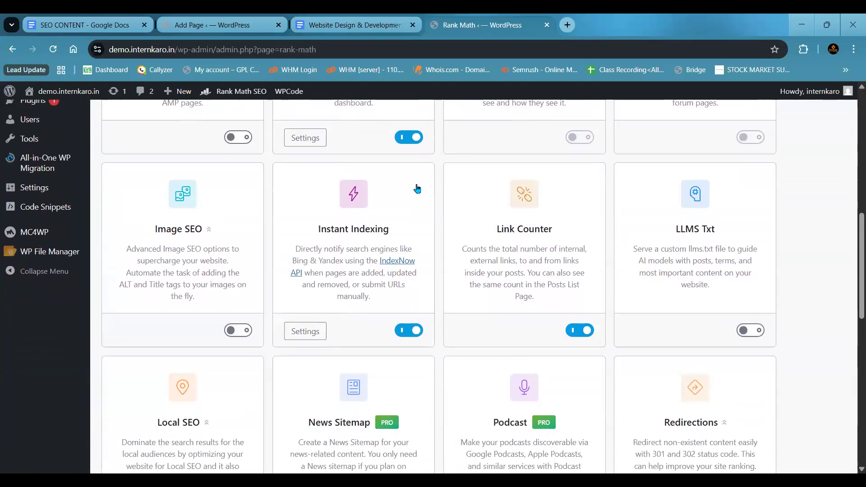
pyautogui.scroll(-5, 416, 189)
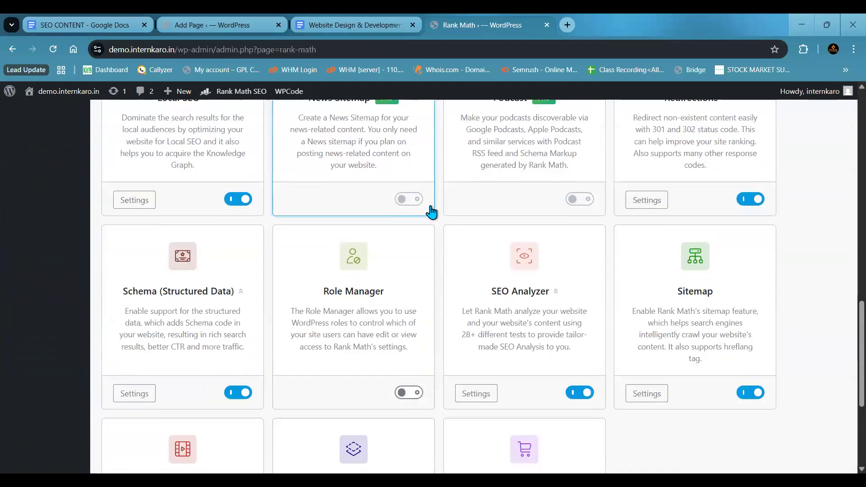
pyautogui.scroll(-4, 429, 221)
pyautogui.scroll(-1, 430, 227)
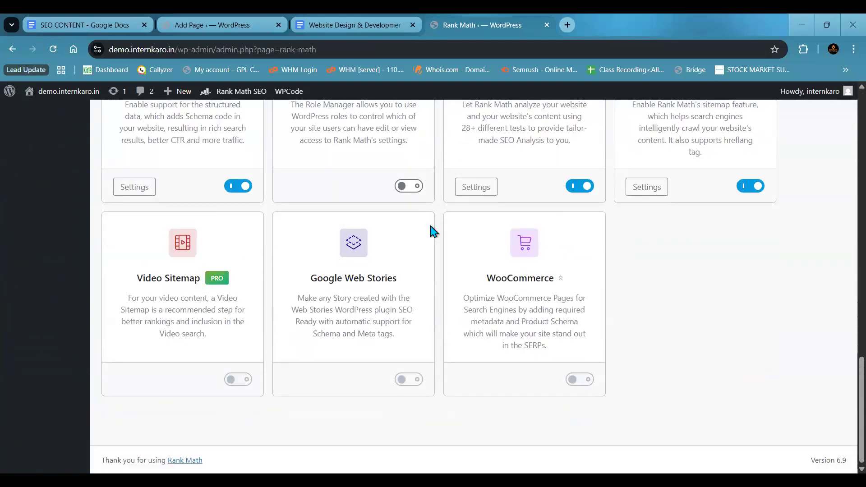
pyautogui.scroll(20, 431, 227)
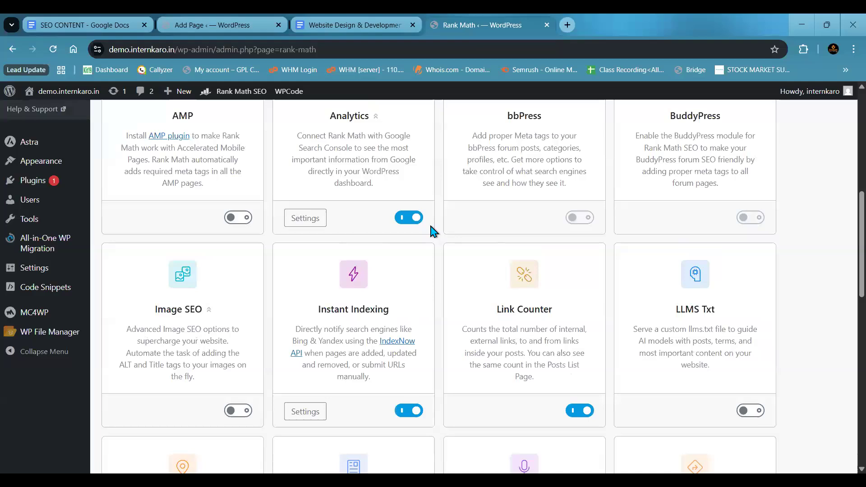
pyautogui.scroll(1, 431, 227)
pyautogui.scroll(-1, 431, 227)
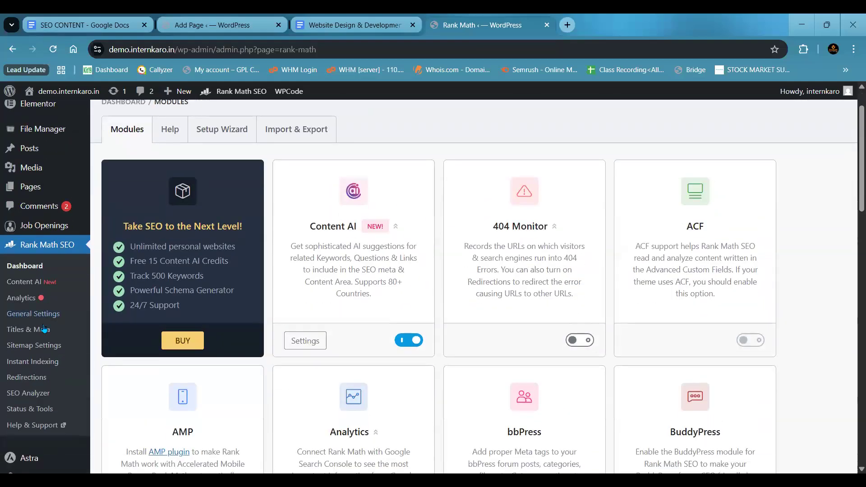
# - Open Rank Math's General Settings and examine the link options, including the Redirect Orphan Attachments URL
pyautogui.click(43, 315)
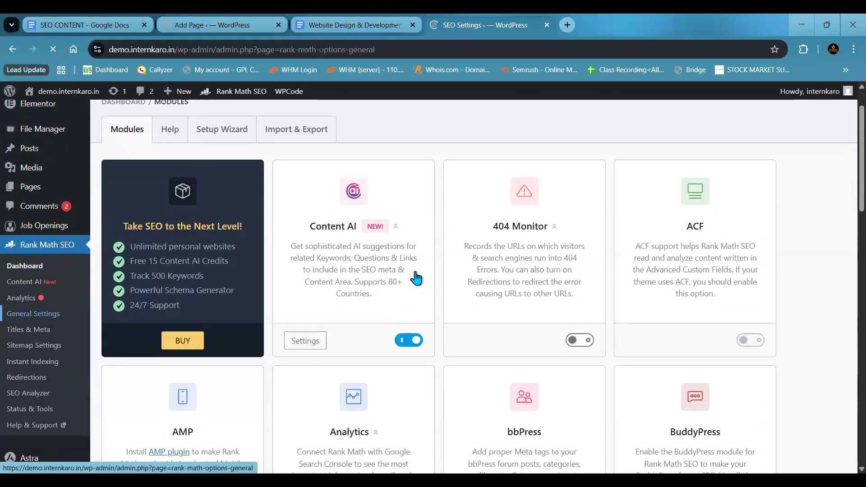
pyautogui.scroll(-4, 414, 273)
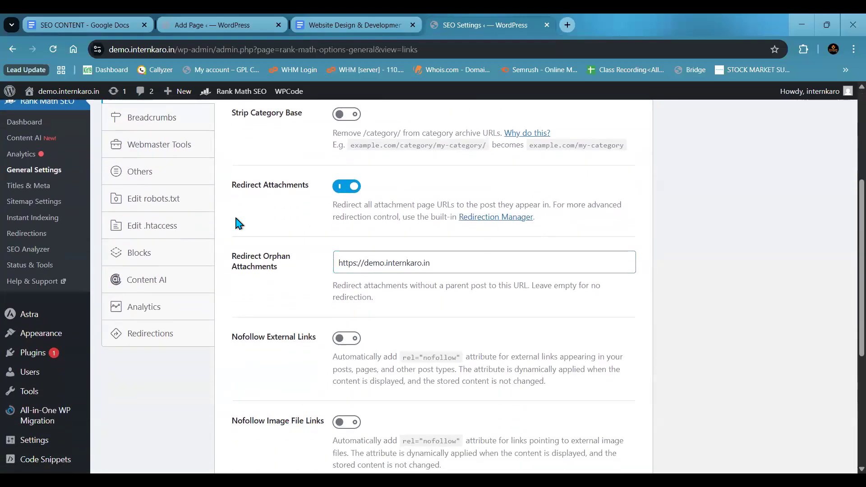
pyautogui.click(410, 262)
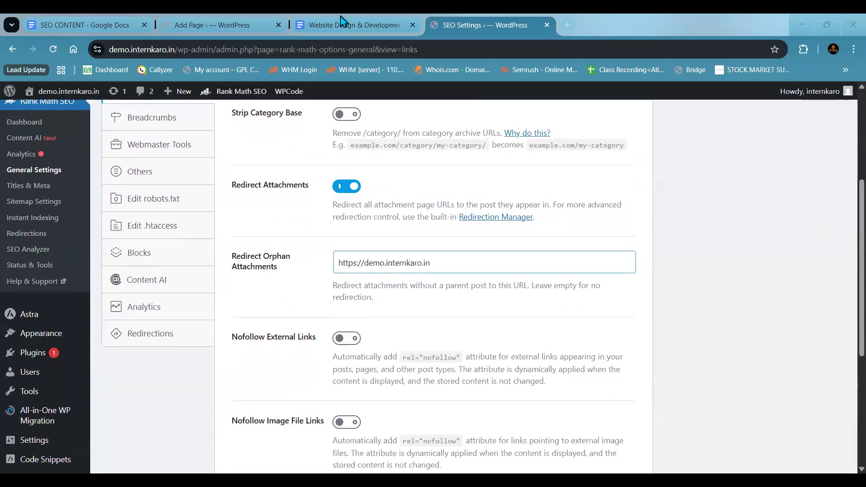
# - Return to the untitled page's editor, reload it, and add "website design" as the Rank Math focus keyword
pyautogui.click(244, 20)
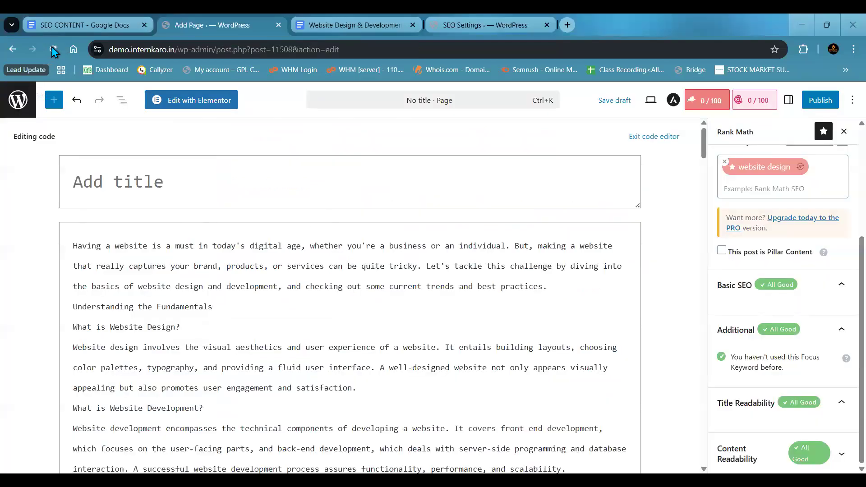
pyautogui.press('F5')
pyautogui.press('Return')
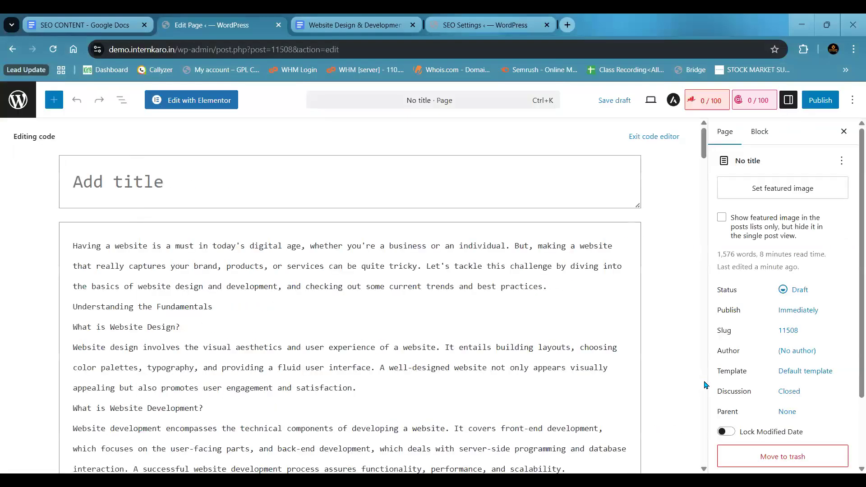
pyautogui.click(715, 108)
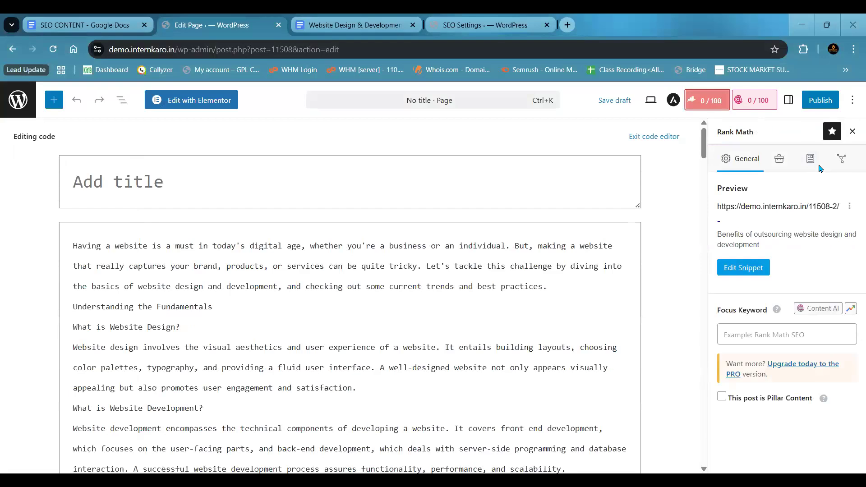
pyautogui.click(727, 335)
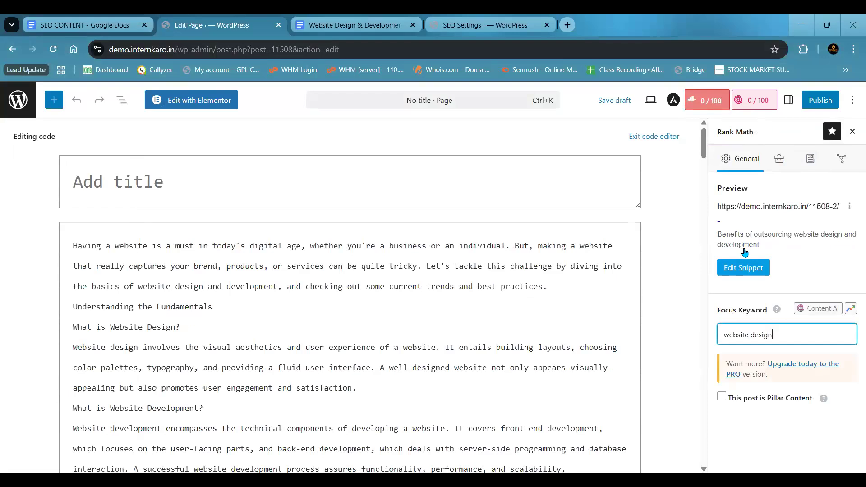
pyautogui.press('Return')
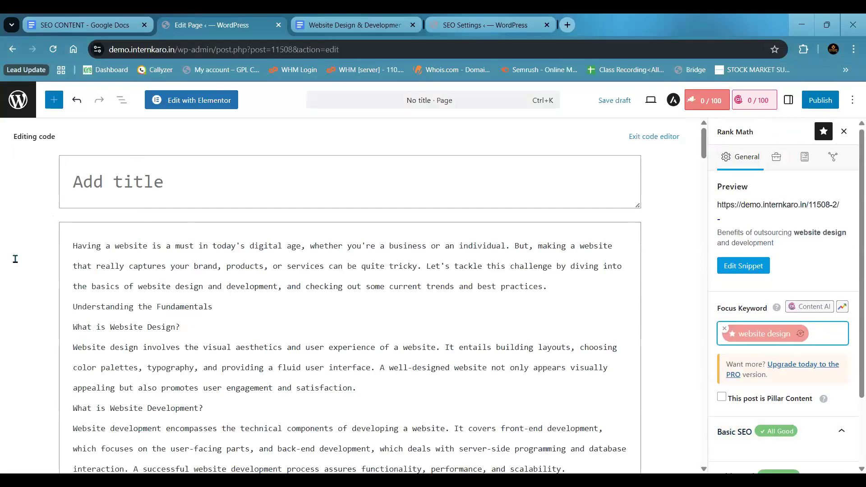
# - Switch to the website design article in Google Docs, highlight its title text, and close the SEO Settings browser tab
pyautogui.click(316, 183)
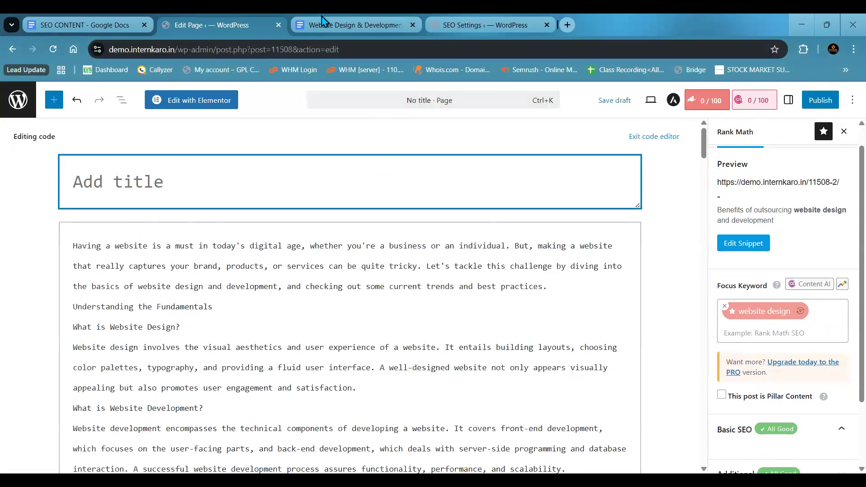
pyautogui.click(356, 25)
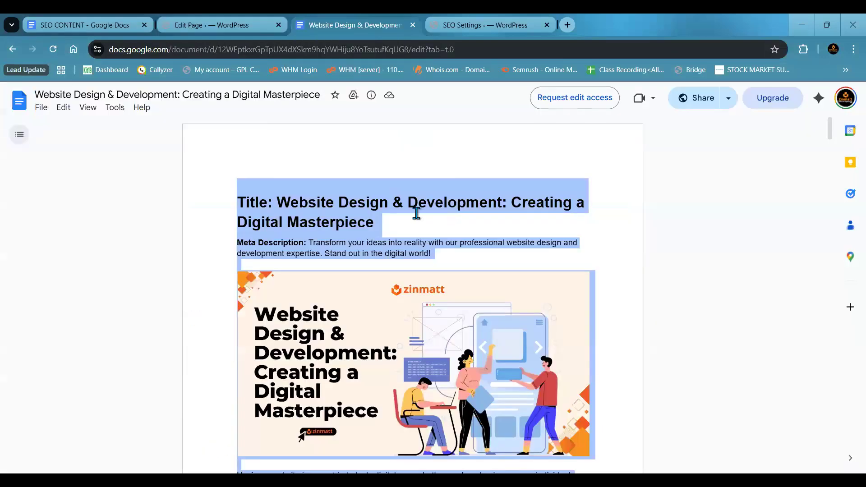
pyautogui.moveTo(285, 212); pyautogui.dragTo(280, 203)
pyautogui.click(382, 226)
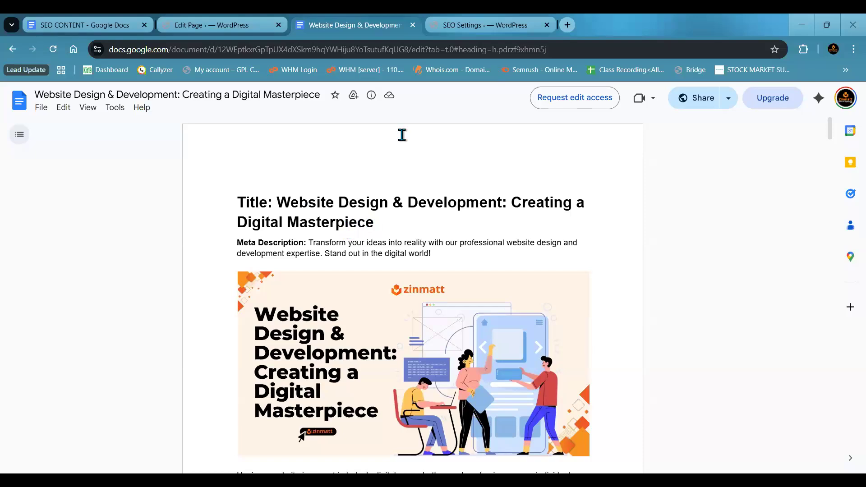
pyautogui.click(547, 25)
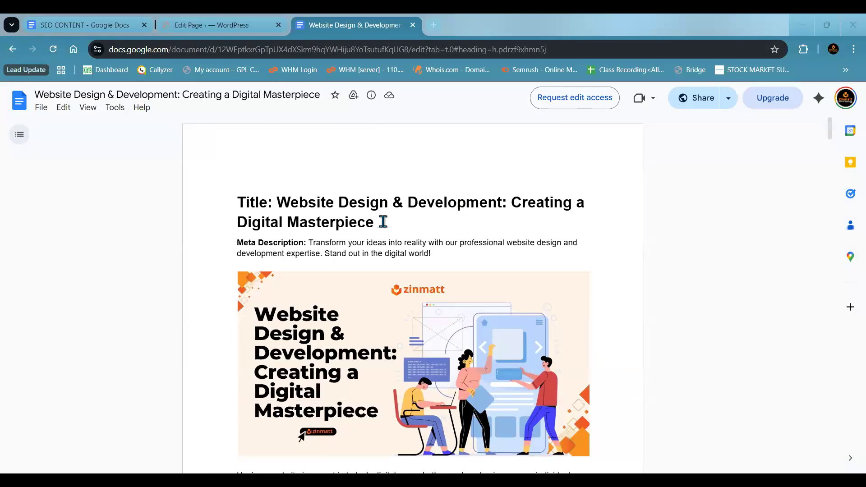
pyautogui.moveTo(383, 223); pyautogui.dragTo(282, 199)
pyautogui.click(381, 231)
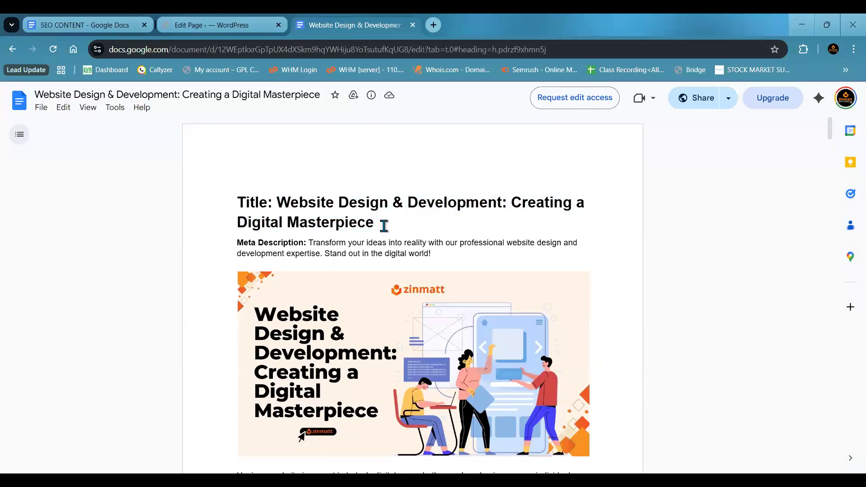
# - Open ChatGPT in a new browser tab
pyautogui.click(434, 25)
pyautogui.click(345, 278)
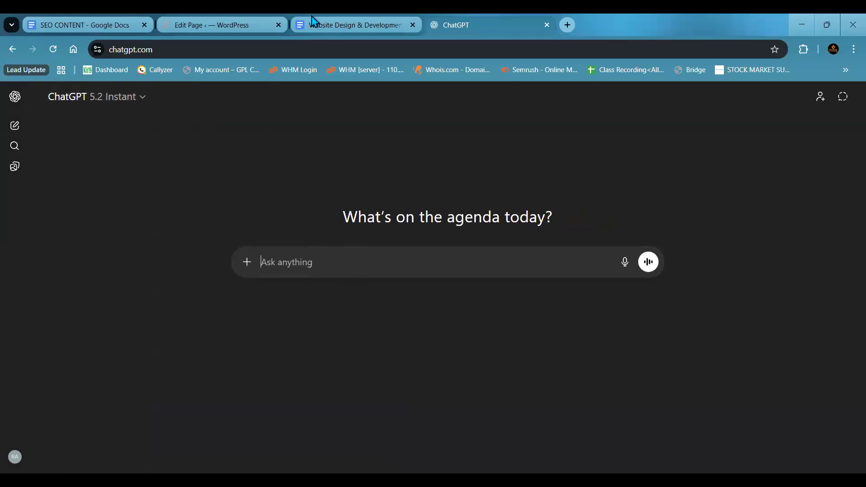
pyautogui.moveTo(348, 30)
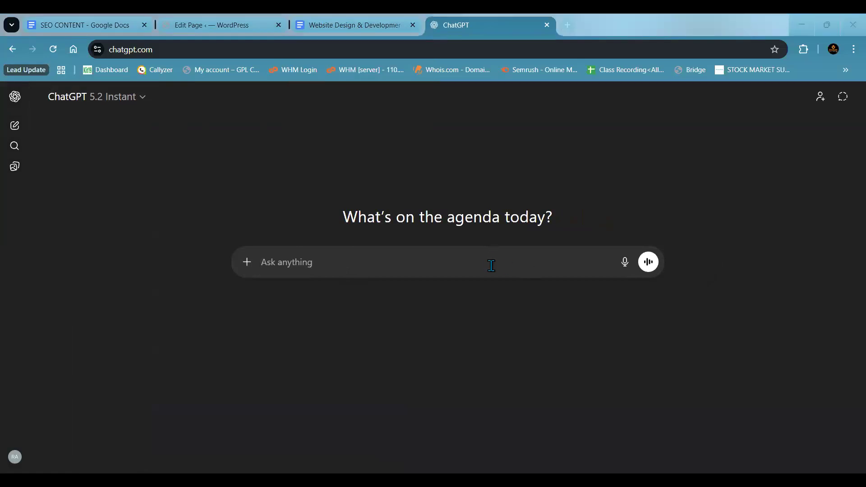
pyautogui.write('writ')
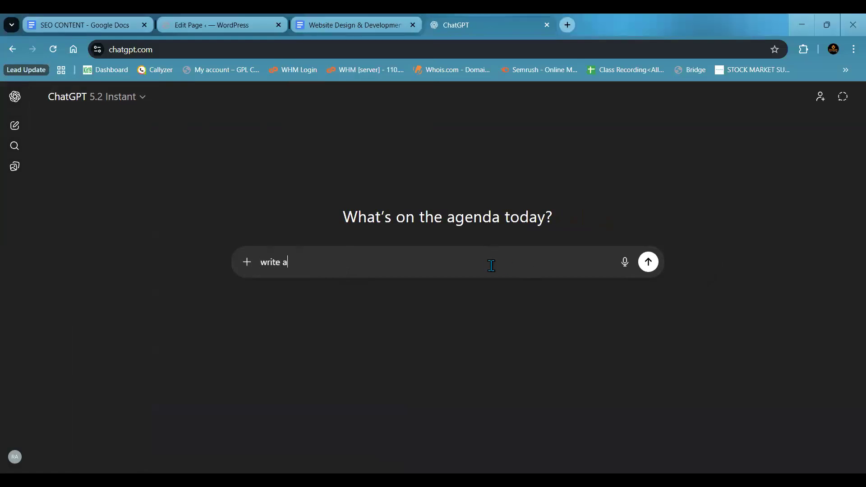
pyautogui.write('e a ')
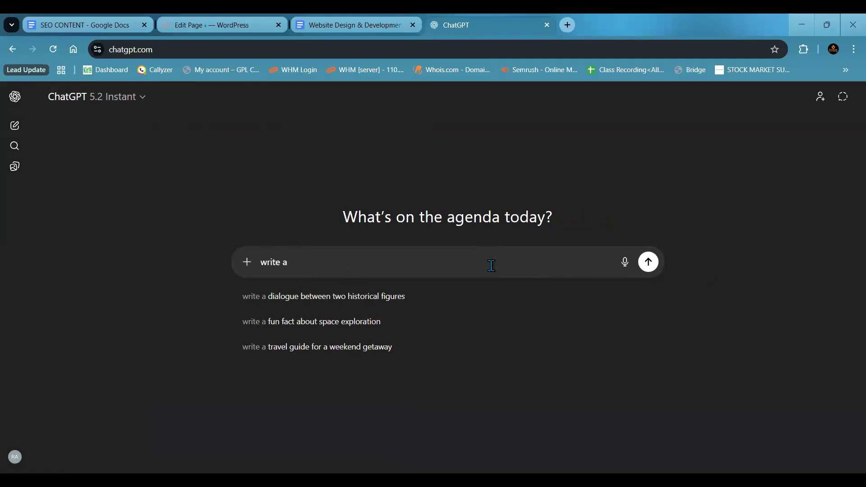
pyautogui.write('a')
pyautogui.hotkey('ctrl', 'a')
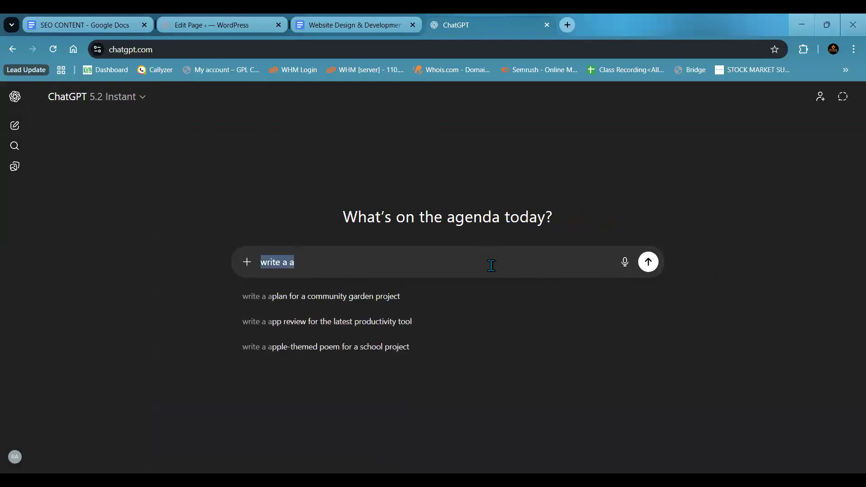
# - Replace the draft ChatGPT prompt with "suggest a title for my web page" and start a new line
pyautogui.write('suggest a title for my ')
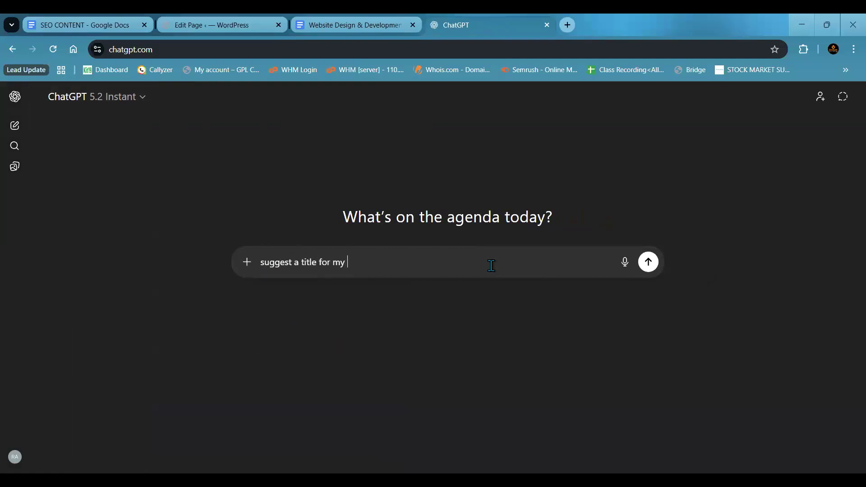
pyautogui.write('web page')
pyautogui.hotkey('shift', 'Return')
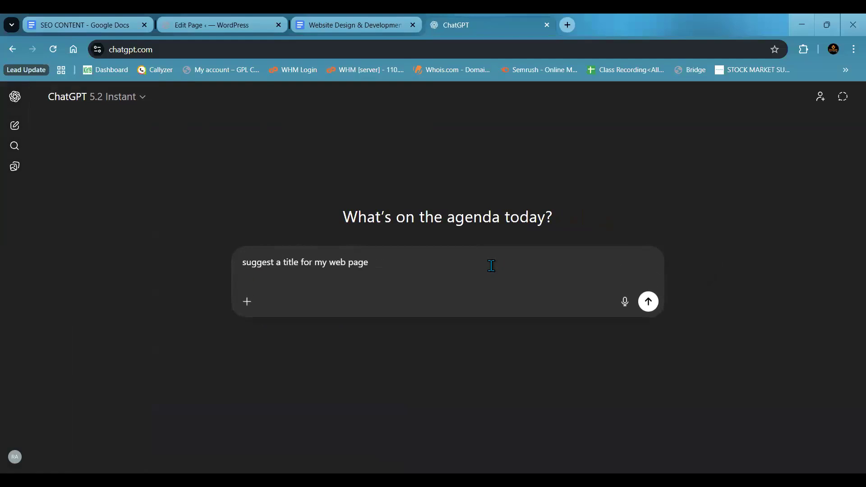
# - Add the line "my keyword is Website Design" to the prompt, followed by a blank line
pyautogui.write('my keyword is Websi')
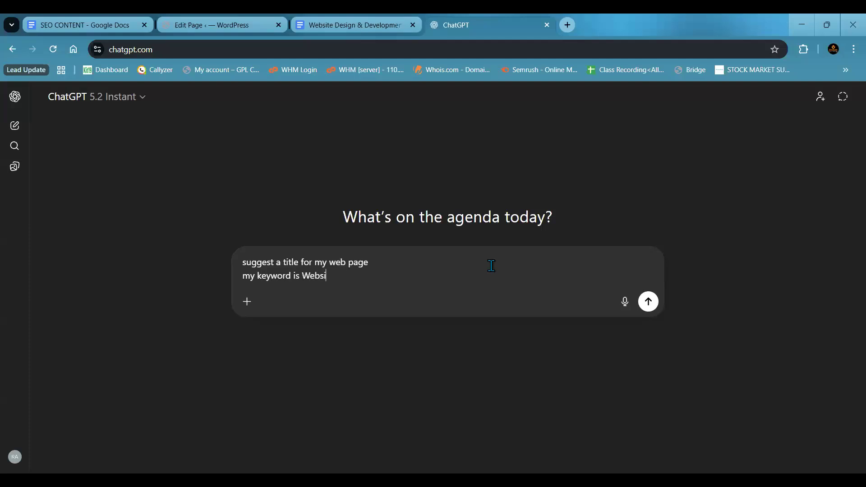
pyautogui.write('te Design')
pyautogui.hotkey('shift', 'Return')
pyautogui.hotkey('shift', 'Return')
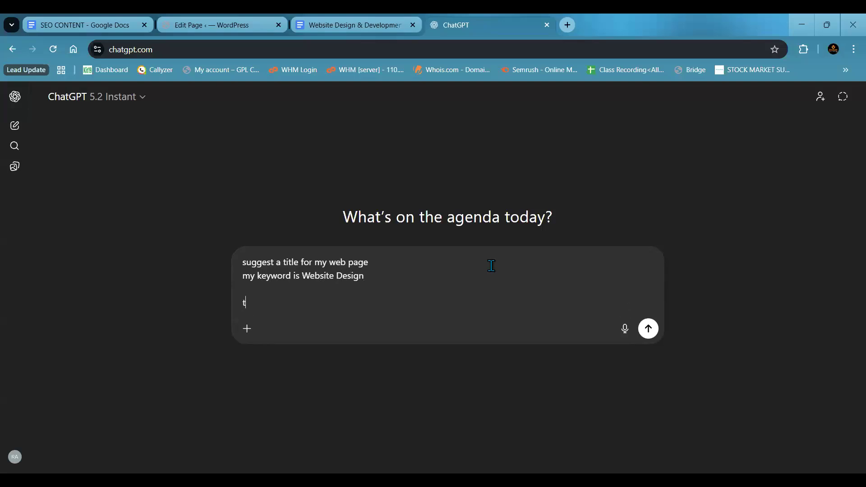
# - Finish the prompt with "the title should be seo friendly", correcting the misspelled "should", and send it
pyautogui.write('the title sjj')
pyautogui.write('ould be')
pyautogui.click(283, 302)
pyautogui.press('BackSpace')
pyautogui.press('BackSpace')
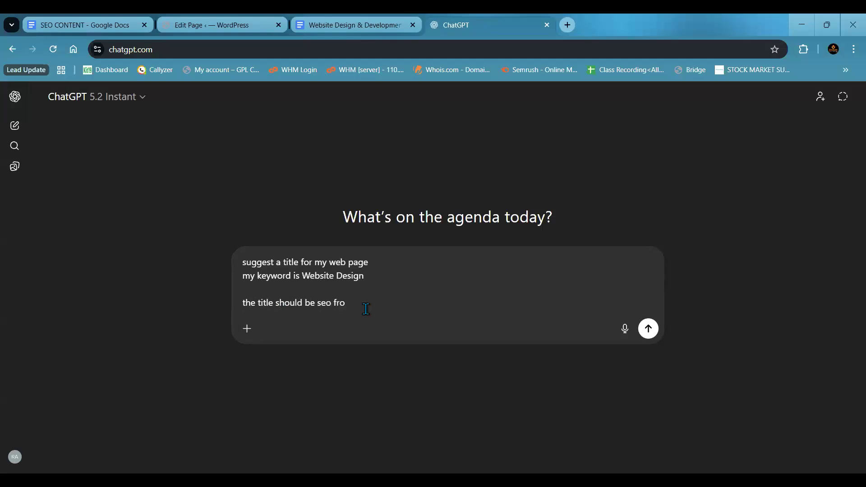
pyautogui.write('endly')
pyautogui.press('Return')
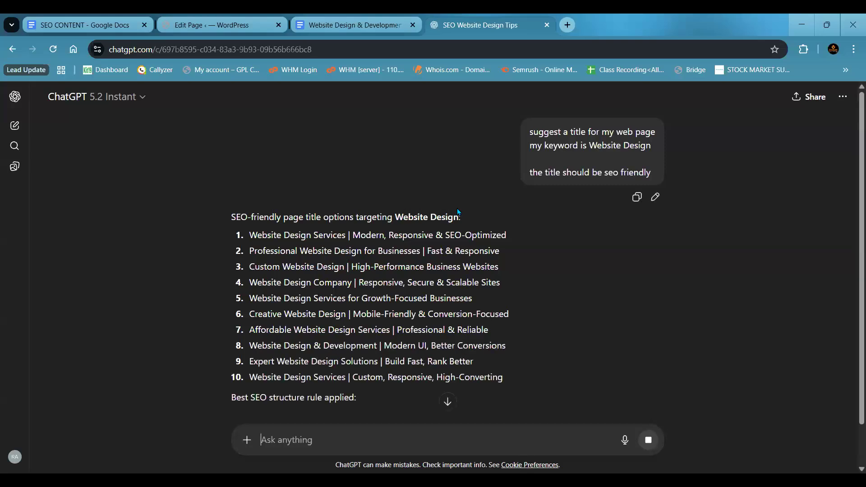
# - Read ChatGPT's suggested titles, highlighting the first three to see where the keyword Website Design stands
pyautogui.scroll(-2, 457, 208)
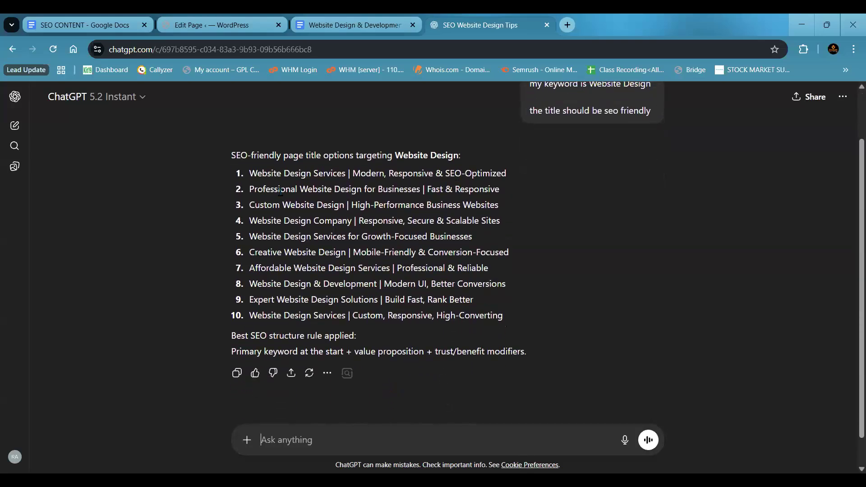
pyautogui.moveTo(249, 174); pyautogui.dragTo(510, 171)
pyautogui.moveTo(249, 190); pyautogui.dragTo(420, 196)
pyautogui.click(254, 203)
pyautogui.moveTo(250, 205); pyautogui.dragTo(352, 206)
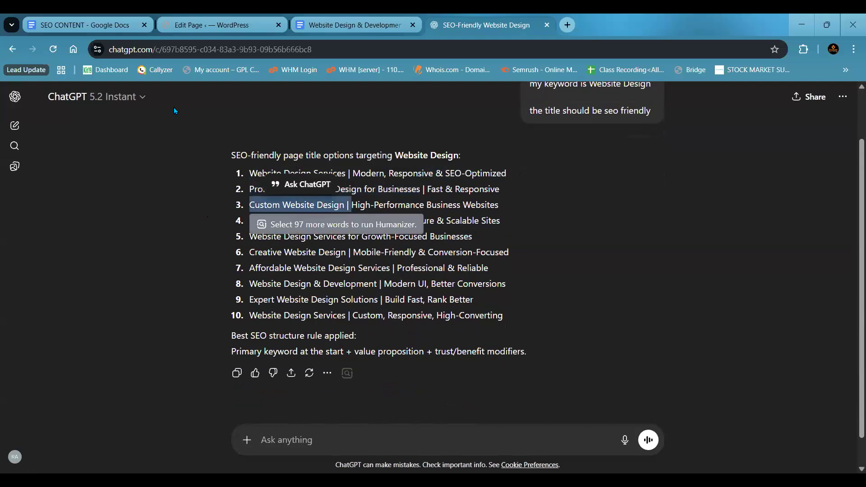
# - Check the website design article in Google Docs and the WordPress page's title field, returning to ChatGPT's title suggestions
pyautogui.click(333, 23)
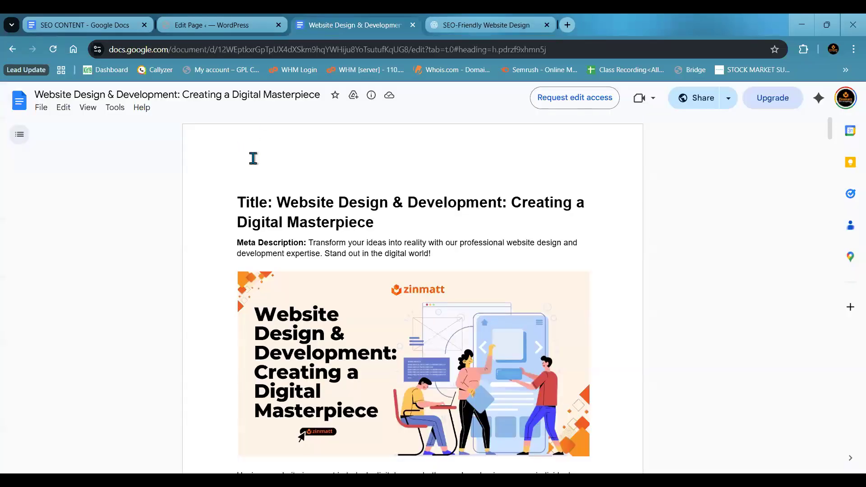
pyautogui.click(215, 19)
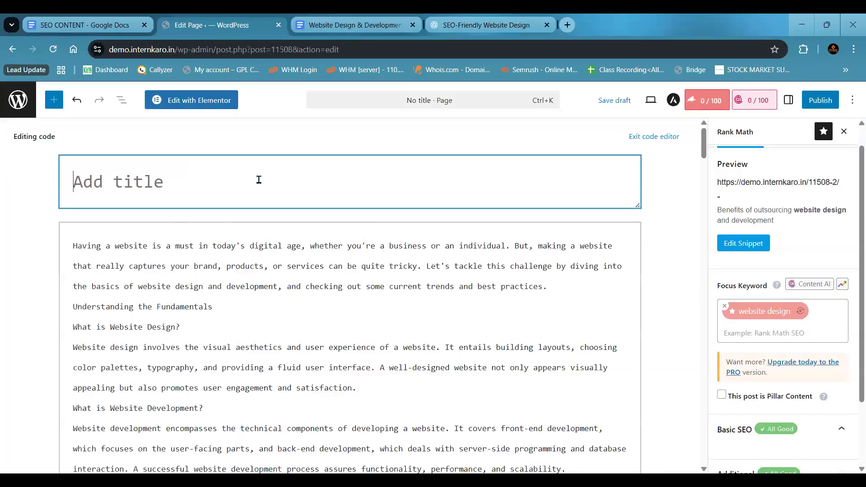
pyautogui.click(481, 21)
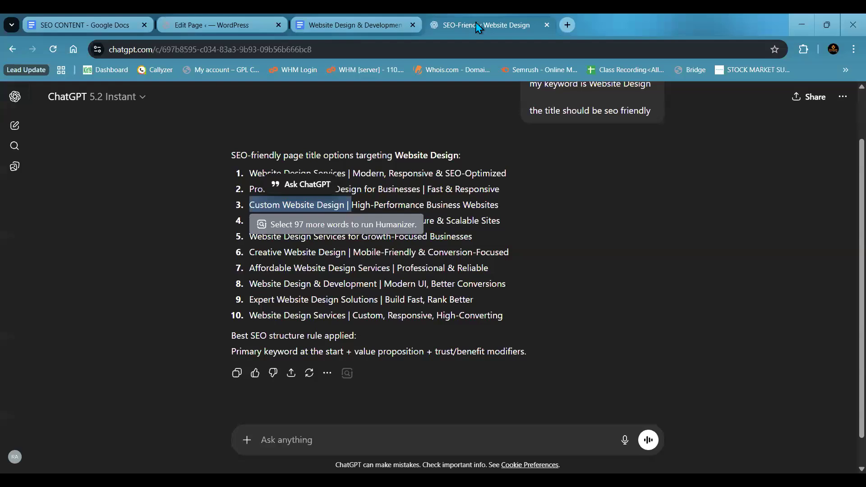
pyautogui.click(257, 218)
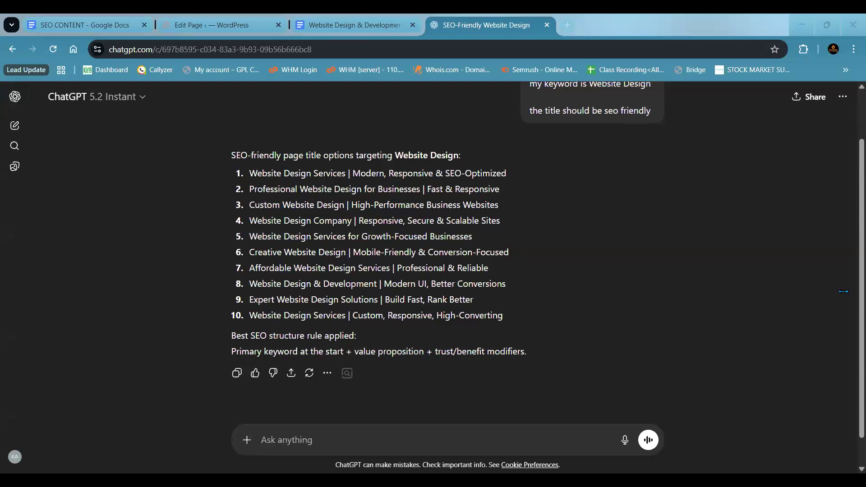
# - Search Google for "what is seo" in a new browser tab and look through the result titles
pyautogui.click(569, 26)
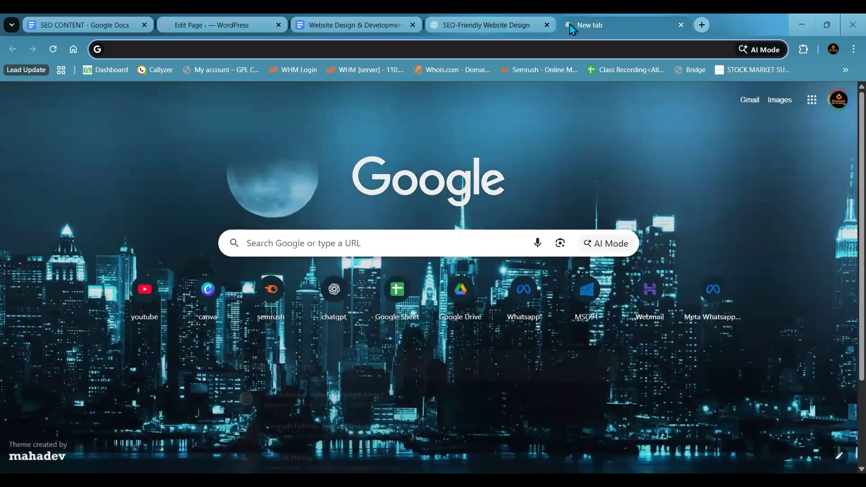
pyautogui.write('wh')
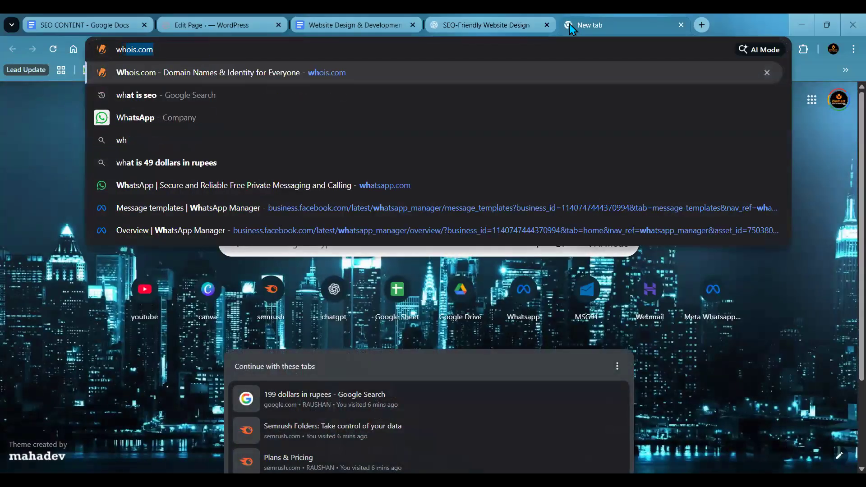
pyautogui.write('at is seo')
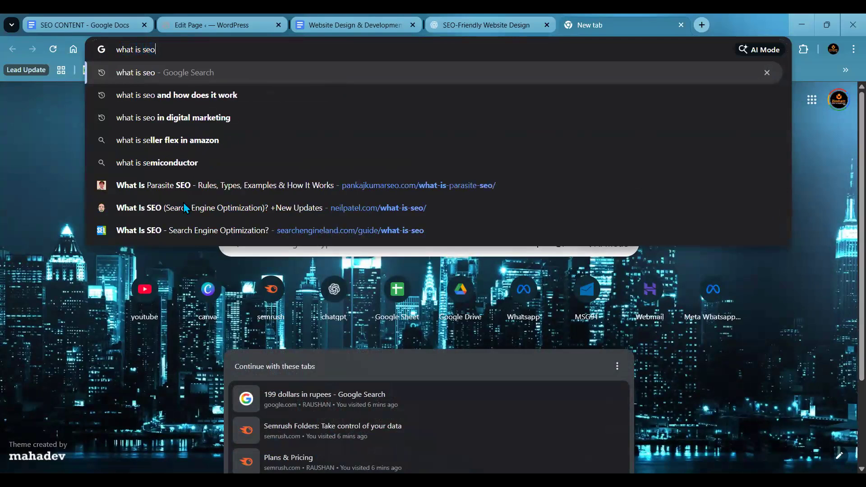
pyautogui.press('Return')
pyautogui.scroll(-3, 292, 187)
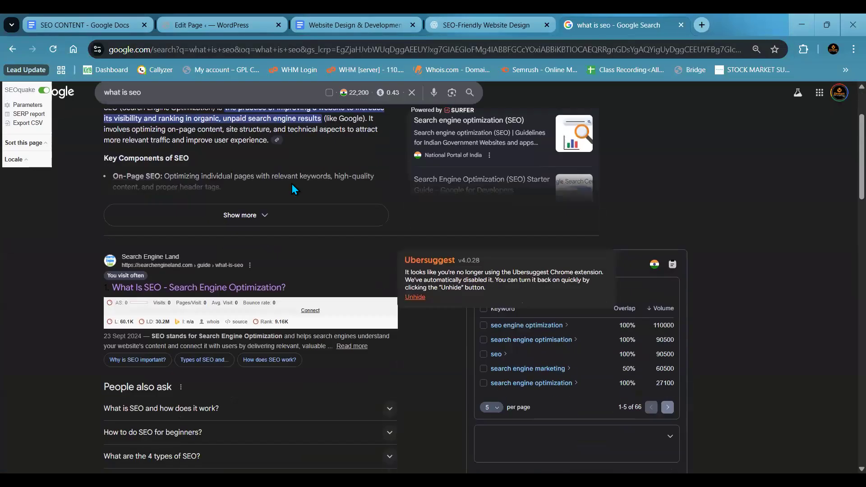
pyautogui.scroll(-9, 292, 188)
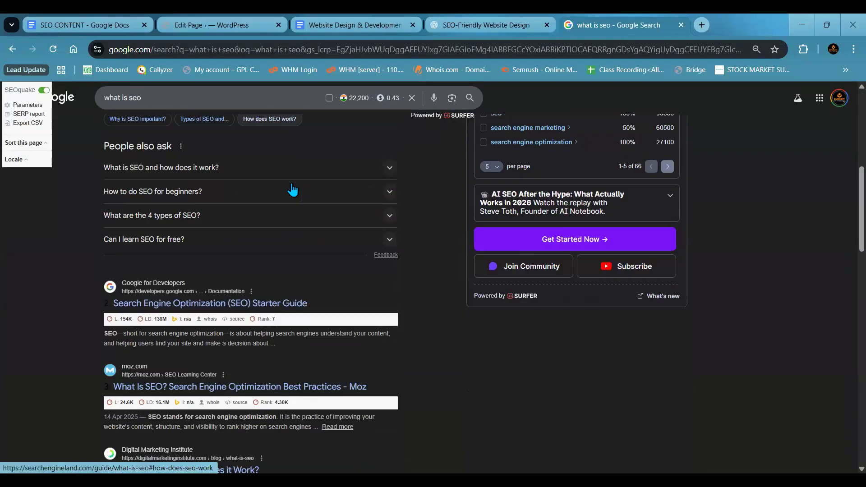
pyautogui.scroll(-1, 292, 188)
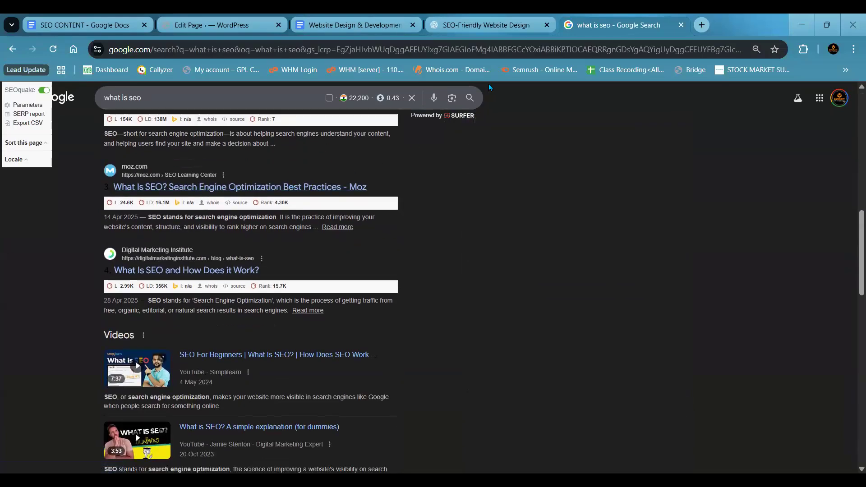
# - Mark the phrase "What is SEO" in several result titles with the on-screen pen, down to the Wix.com result
pyautogui.click(3, 210)
pyautogui.moveTo(116, 185)
pyautogui.mouseDown()
pyautogui.moveTo(168, 186)
pyautogui.moveTo(112, 195)
pyautogui.moveTo(165, 194)
pyautogui.moveTo(146, 189)
pyautogui.moveTo(166, 188)
pyautogui.moveTo(155, 180)
pyautogui.mouseUp()
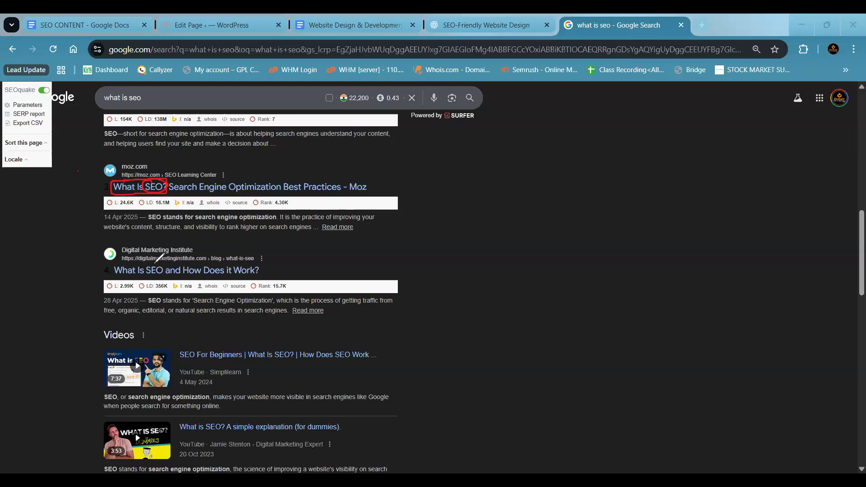
pyautogui.moveTo(124, 263)
pyautogui.mouseDown()
pyautogui.moveTo(162, 275)
pyautogui.moveTo(159, 255)
pyautogui.mouseUp()
pyautogui.scroll(-5, 131, 229)
pyautogui.scroll(-3, 131, 228)
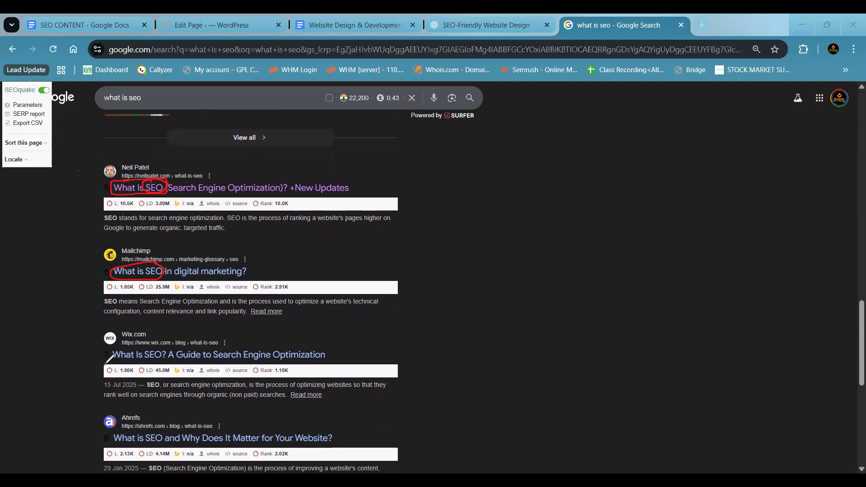
pyautogui.moveTo(165, 352); pyautogui.dragTo(167, 359)
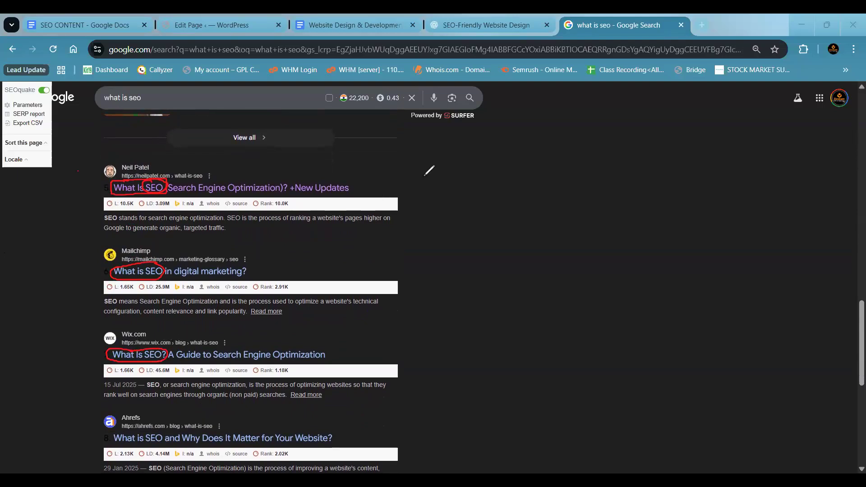
# - Handwrite the notes "Title" and "→ keyword" in red on the empty area beside the search results
pyautogui.moveTo(409, 167)
pyautogui.mouseDown()
pyautogui.moveTo(422, 176)
pyautogui.moveTo(452, 172)
pyautogui.mouseUp()
pyautogui.moveTo(415, 206)
pyautogui.mouseDown()
pyautogui.moveTo(455, 213)
pyautogui.moveTo(485, 201)
pyautogui.mouseUp()
pyautogui.moveTo(485, 204); pyautogui.dragTo(490, 186)
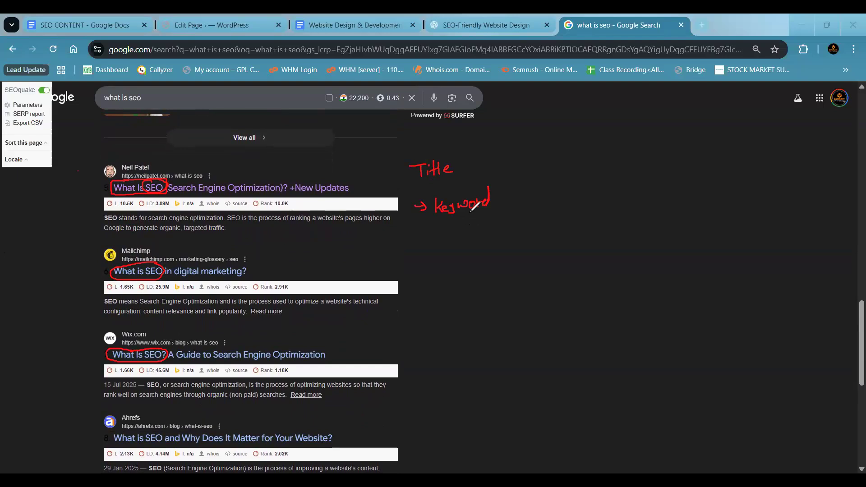
# - Mark the keyword in the visible result titles, circle "Website" and "Search" in the last two, and clear all annotations
pyautogui.moveTo(138, 199); pyautogui.dragTo(167, 194)
pyautogui.moveTo(139, 279); pyautogui.dragTo(169, 271)
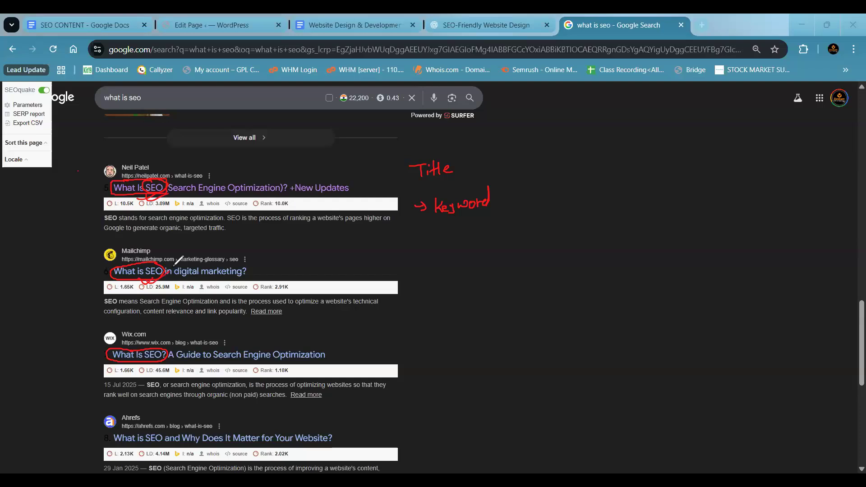
pyautogui.moveTo(154, 361); pyautogui.dragTo(168, 356)
pyautogui.moveTo(121, 427)
pyautogui.mouseDown()
pyautogui.moveTo(141, 444)
pyautogui.moveTo(168, 434)
pyautogui.moveTo(124, 429)
pyautogui.moveTo(156, 447)
pyautogui.mouseUp()
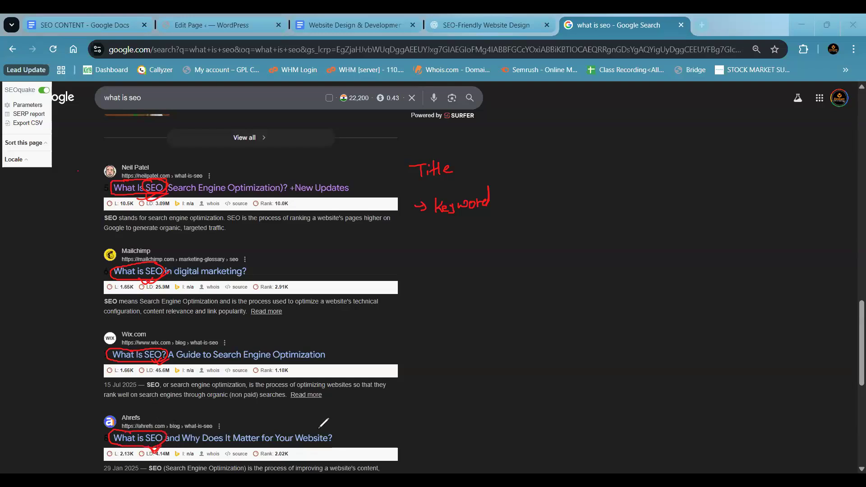
pyautogui.moveTo(287, 429)
pyautogui.mouseDown()
pyautogui.moveTo(312, 428)
pyautogui.moveTo(288, 431)
pyautogui.mouseUp()
pyautogui.moveTo(199, 352)
pyautogui.mouseDown()
pyautogui.moveTo(232, 369)
pyautogui.moveTo(215, 360)
pyautogui.mouseUp()
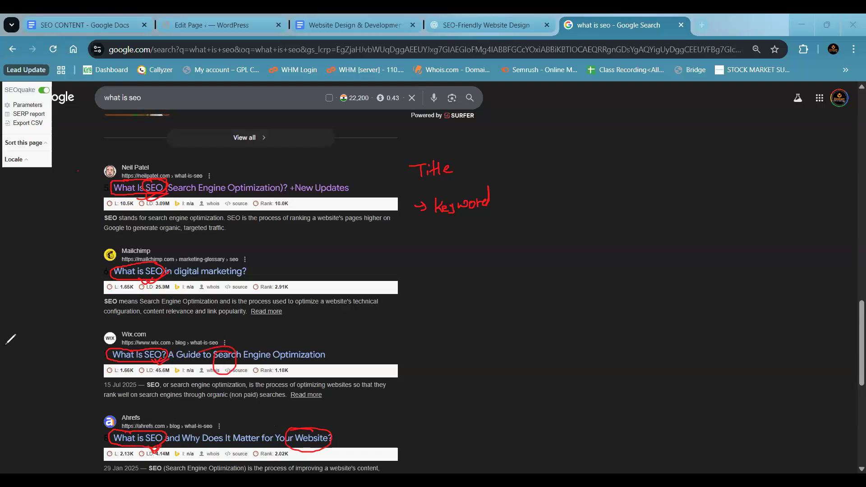
pyautogui.press('Escape')
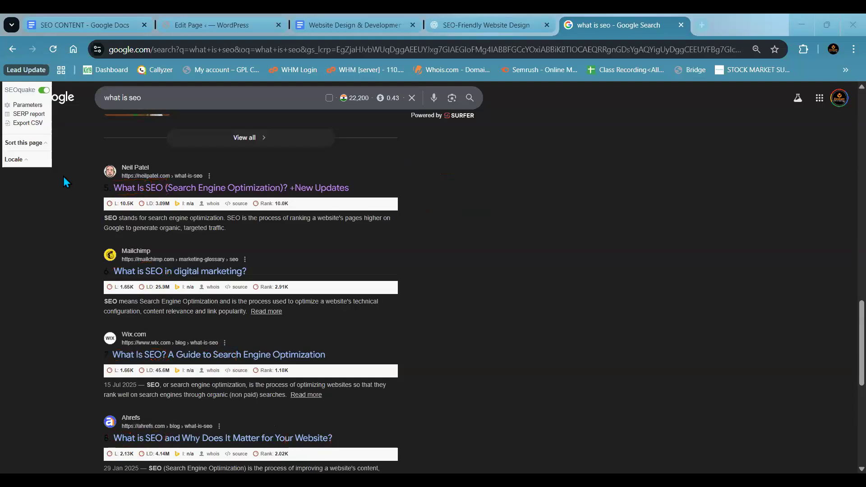
# - Open the second page of the "what is seo" results and examine the titles of the listed pages
pyautogui.scroll(-4, 85, 244)
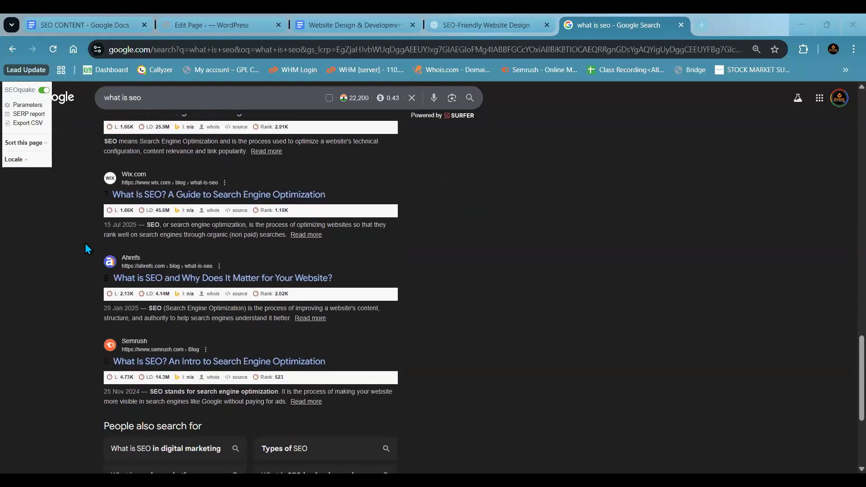
pyautogui.scroll(-3, 152, 323)
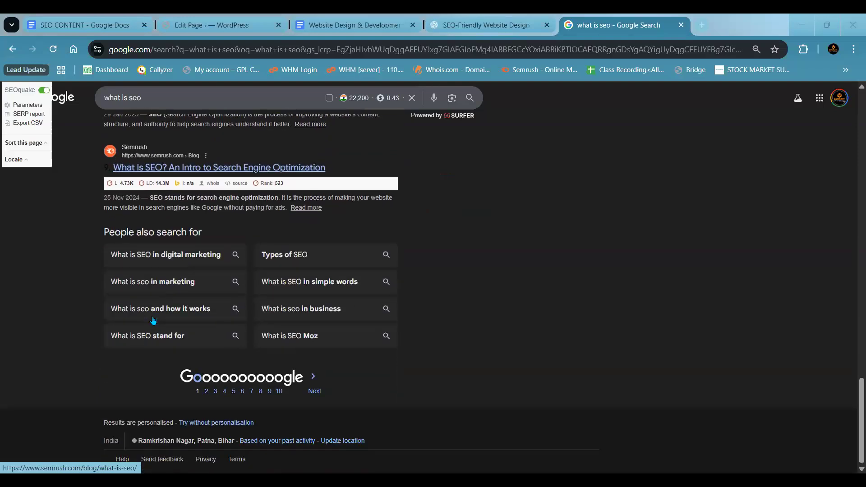
pyautogui.click(207, 391)
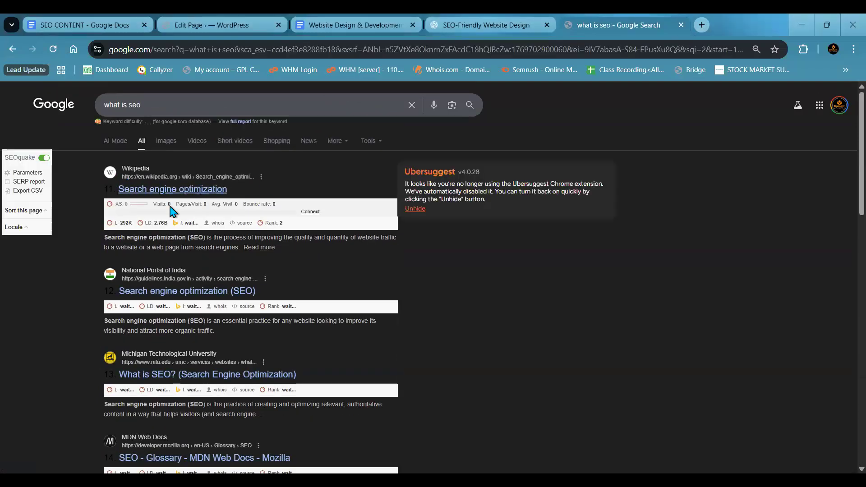
pyautogui.scroll(-3, 146, 301)
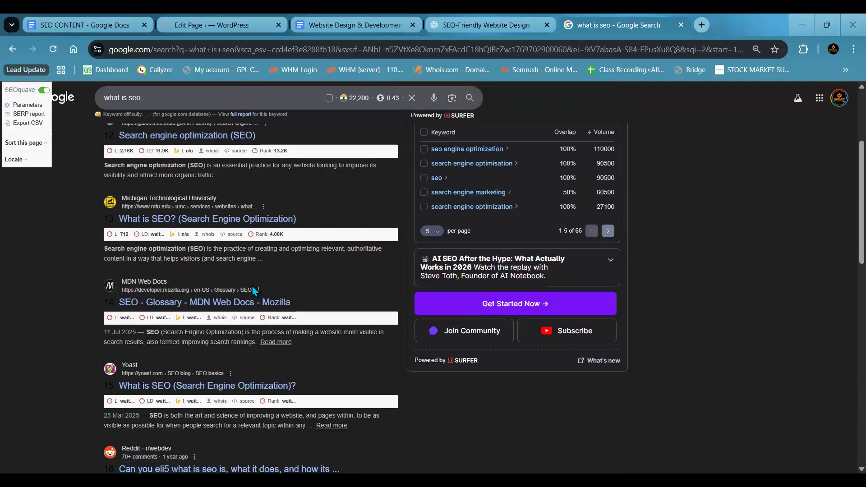
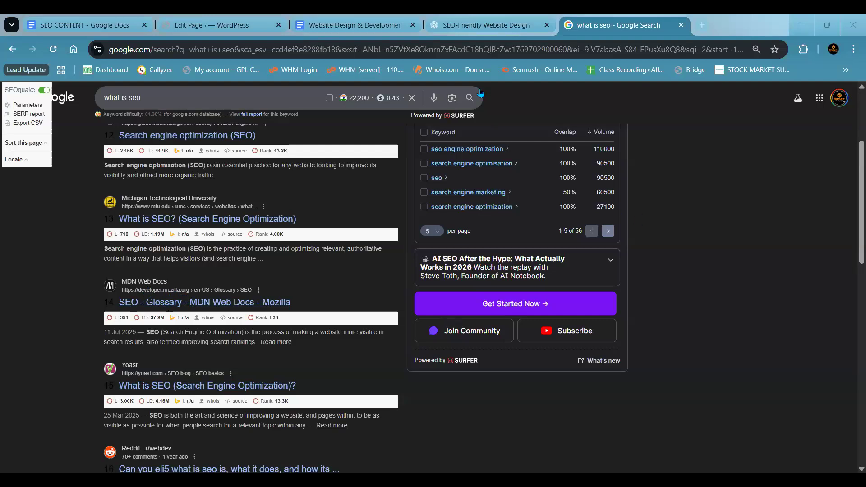
# - Switch to the ChatGPT title suggestions and highlight the first option, "Website Design Services | Modern, Responsive & SEO-Optimized"
pyautogui.click(383, 23)
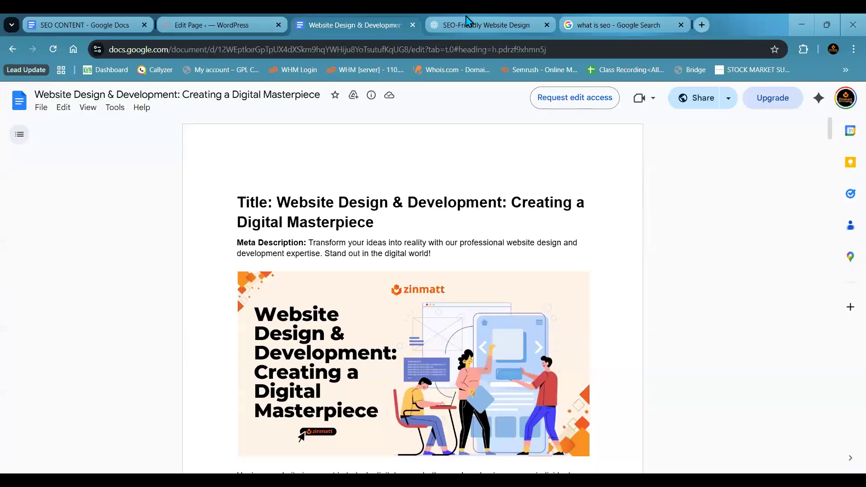
pyautogui.click(468, 21)
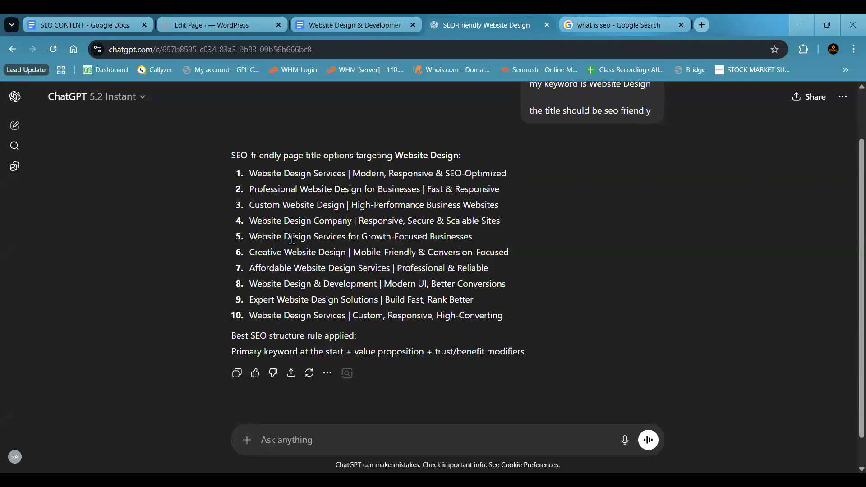
pyautogui.moveTo(357, 173); pyautogui.dragTo(512, 176)
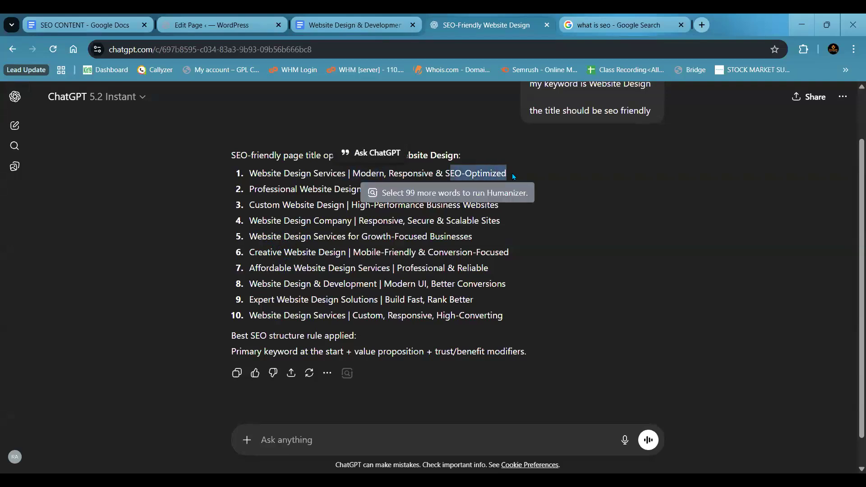
pyautogui.moveTo(249, 176); pyautogui.dragTo(519, 171)
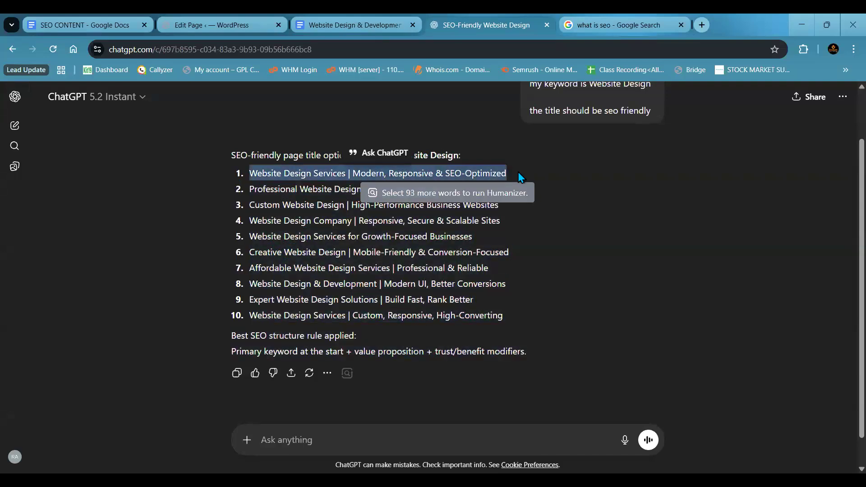
pyautogui.click(519, 175)
pyautogui.moveTo(249, 175); pyautogui.dragTo(518, 174)
pyautogui.click(518, 176)
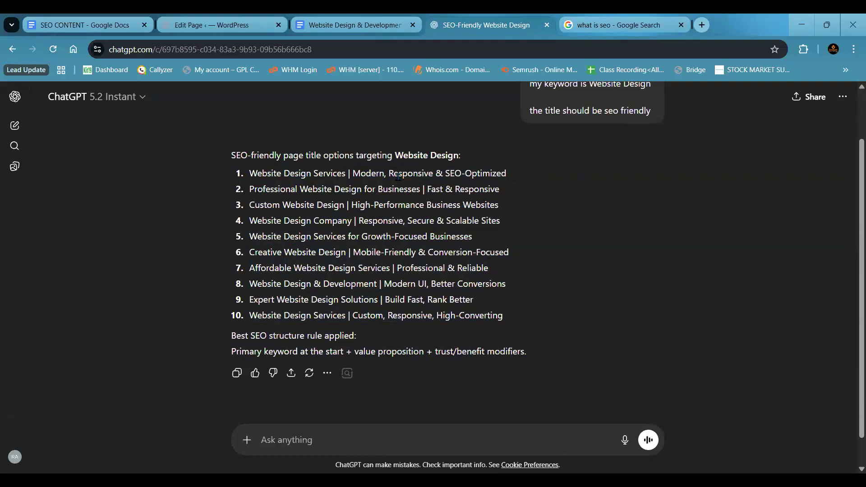
# - Highlight "Modern", "SEO-Optimized" and the keyword "Website Design" one after another in the first title option
pyautogui.moveTo(351, 174); pyautogui.dragTo(385, 174)
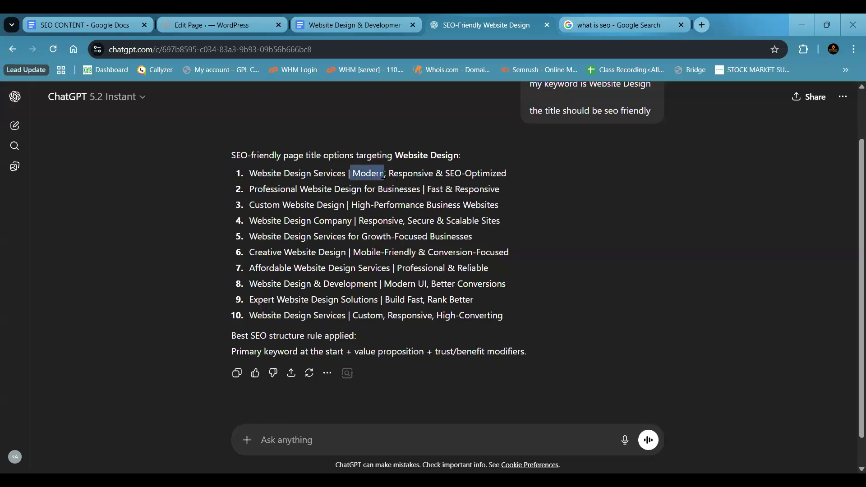
pyautogui.moveTo(446, 174); pyautogui.dragTo(513, 173)
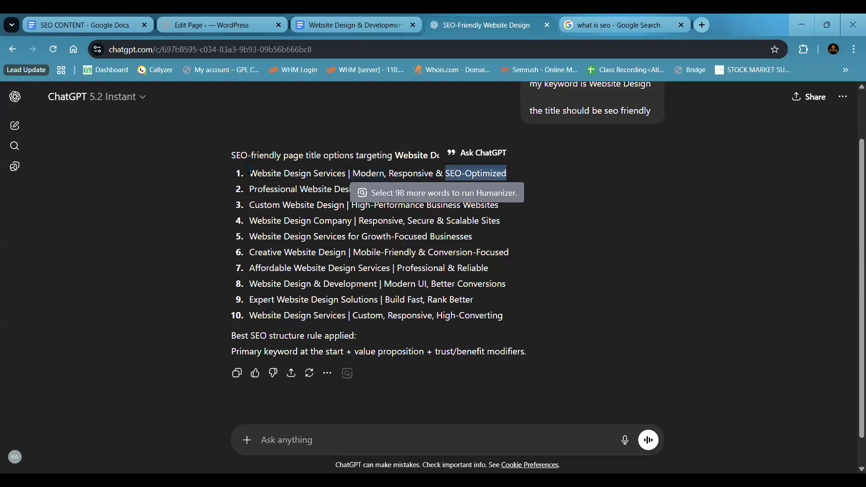
pyautogui.moveTo(250, 172); pyautogui.dragTo(311, 168)
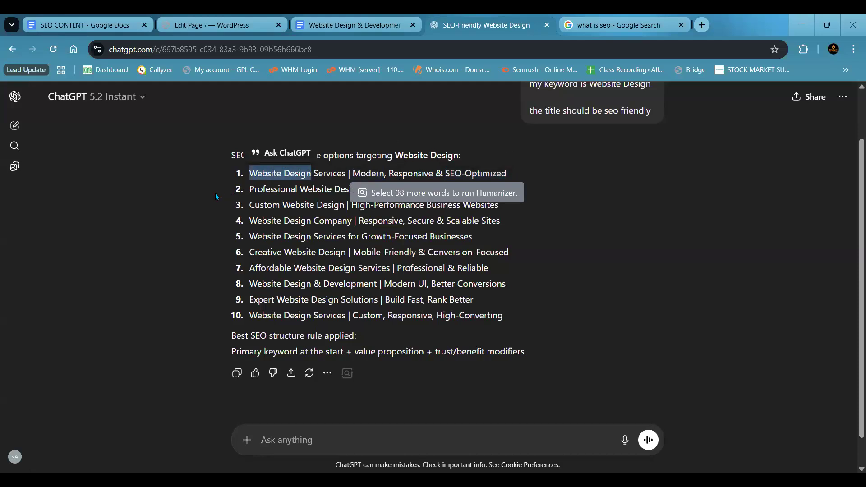
pyautogui.click(252, 187)
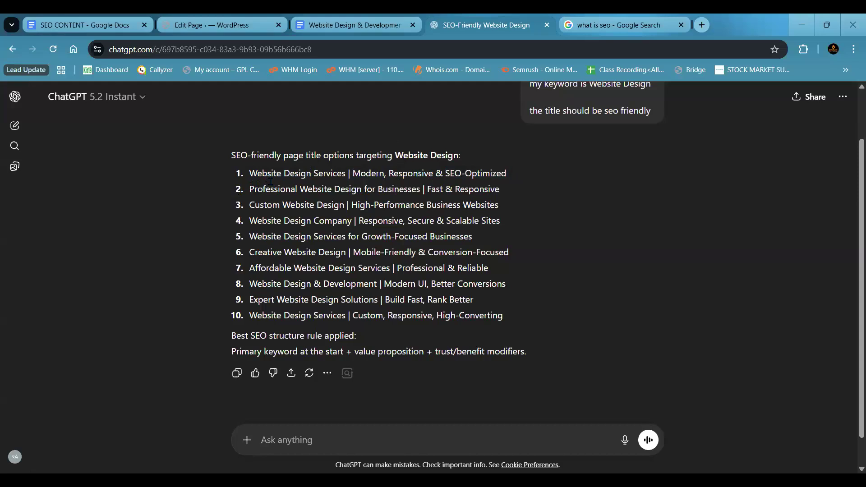
# - Point out the keyword position by repeatedly highlighting "Website Design" at the start of the first title option
pyautogui.moveTo(250, 173); pyautogui.dragTo(311, 173)
pyautogui.click(251, 173)
pyautogui.moveTo(251, 172); pyautogui.dragTo(311, 172)
pyautogui.click(250, 172)
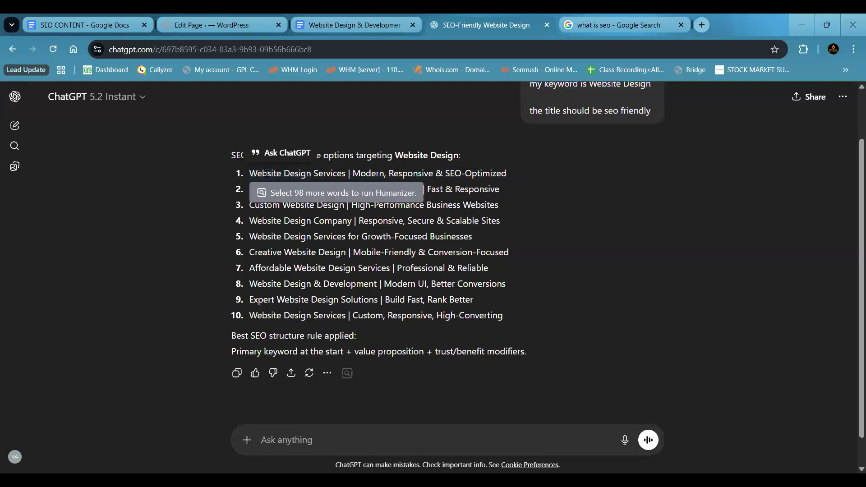
pyautogui.moveTo(251, 172); pyautogui.dragTo(311, 167)
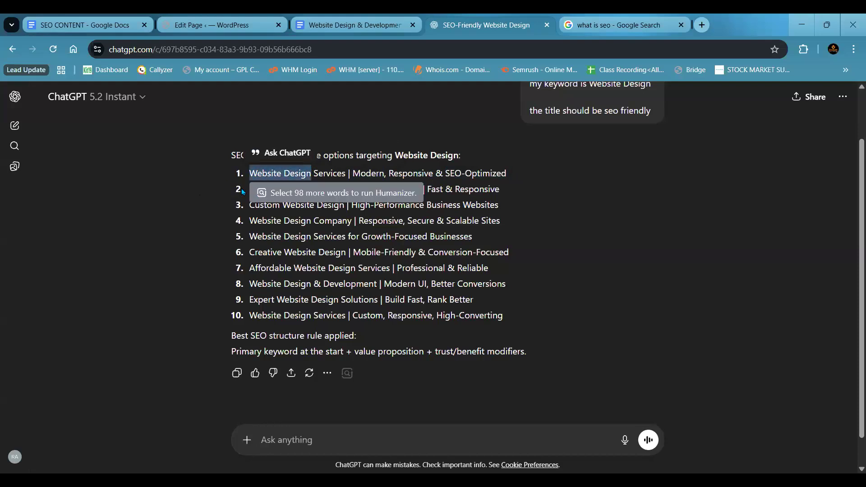
pyautogui.click(249, 190)
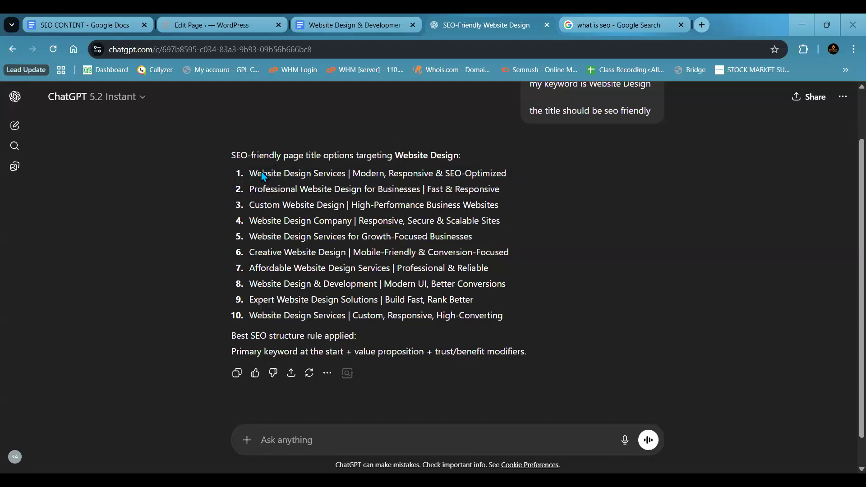
# - Highlight all ten title options, the keyword "Website Design" in the first one, and the whole list once more
pyautogui.moveTo(249, 173); pyautogui.dragTo(531, 319)
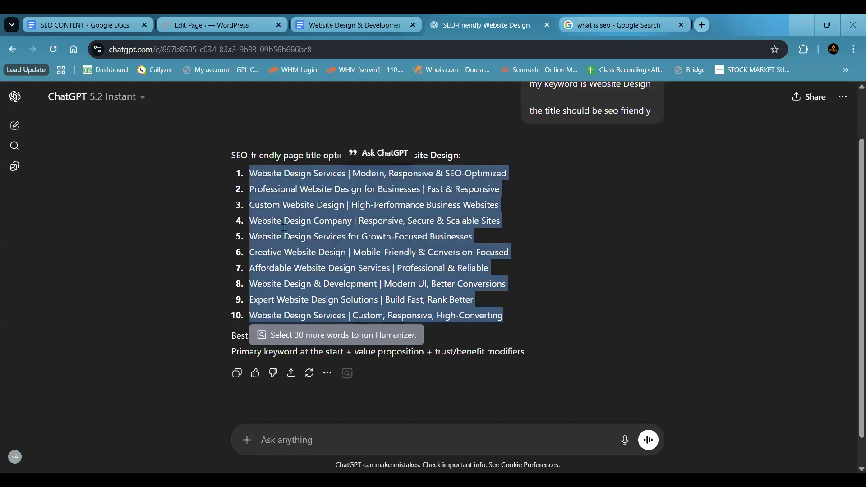
pyautogui.click(210, 237)
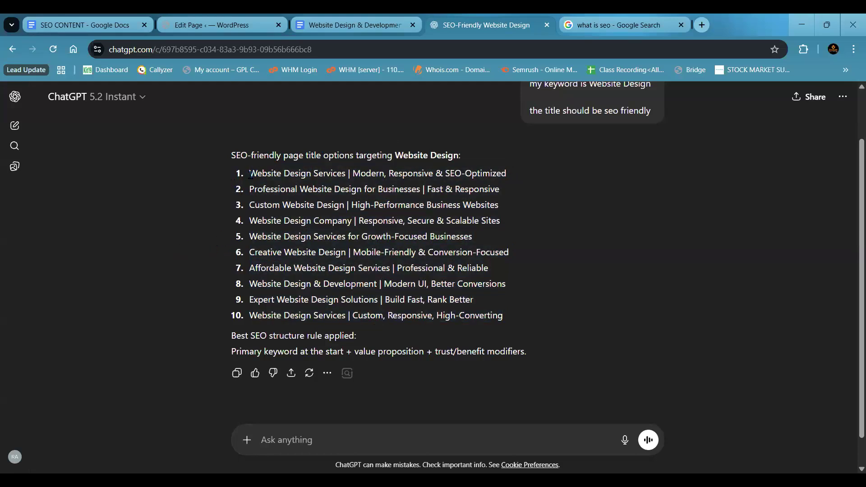
pyautogui.moveTo(250, 173); pyautogui.dragTo(310, 174)
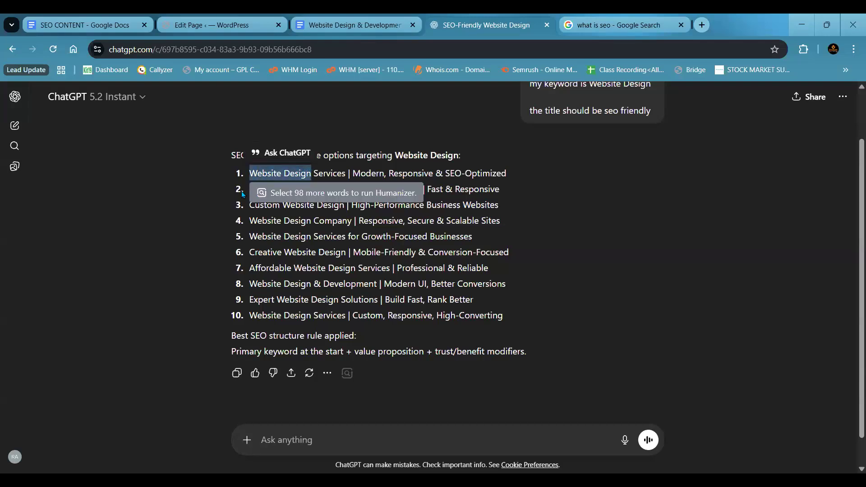
pyautogui.click(252, 188)
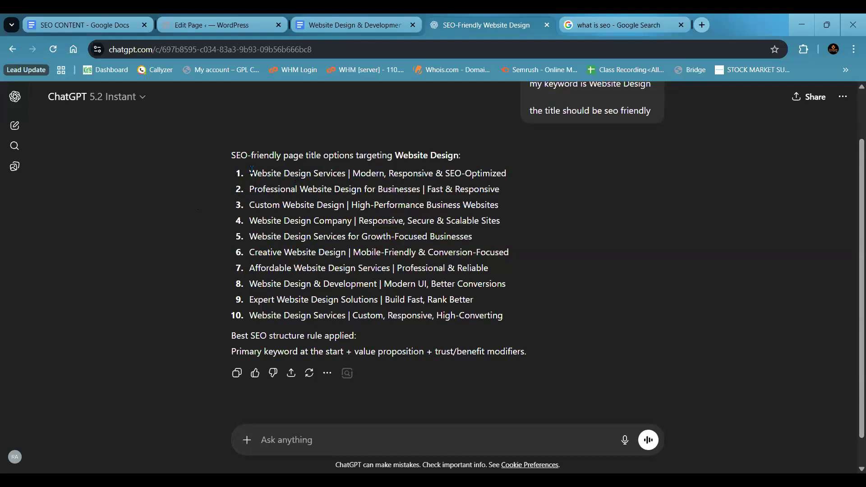
pyautogui.moveTo(252, 170); pyautogui.dragTo(516, 317)
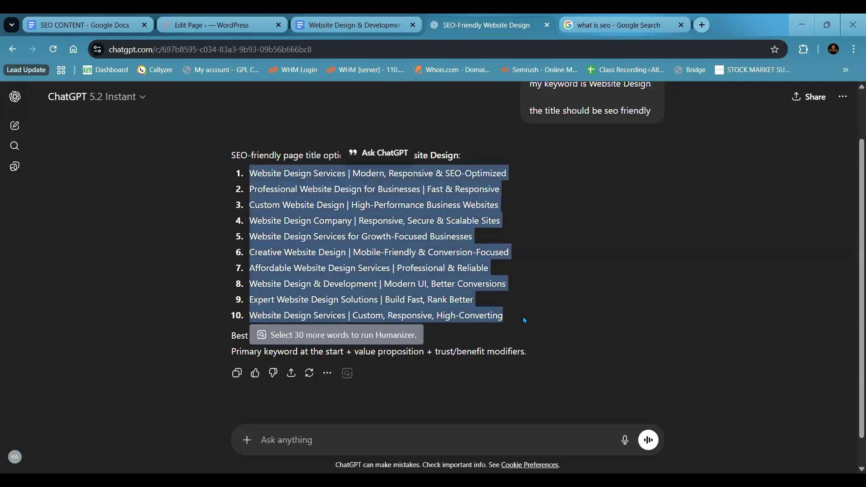
pyautogui.click(555, 251)
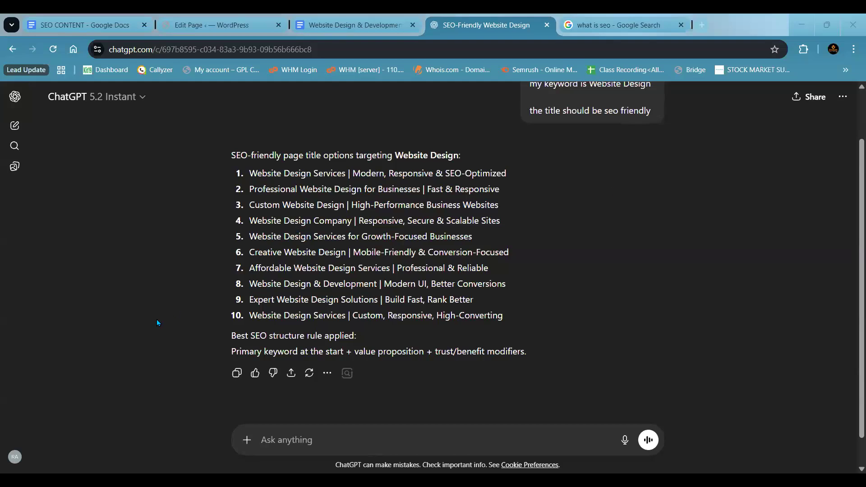
# - Highlight the eighth title option, "Website Design & Development | Modern UI, Better Conversions", and the fifth, "Website Design Services for Growth-Focused Businesses"
pyautogui.moveTo(250, 283); pyautogui.dragTo(527, 287)
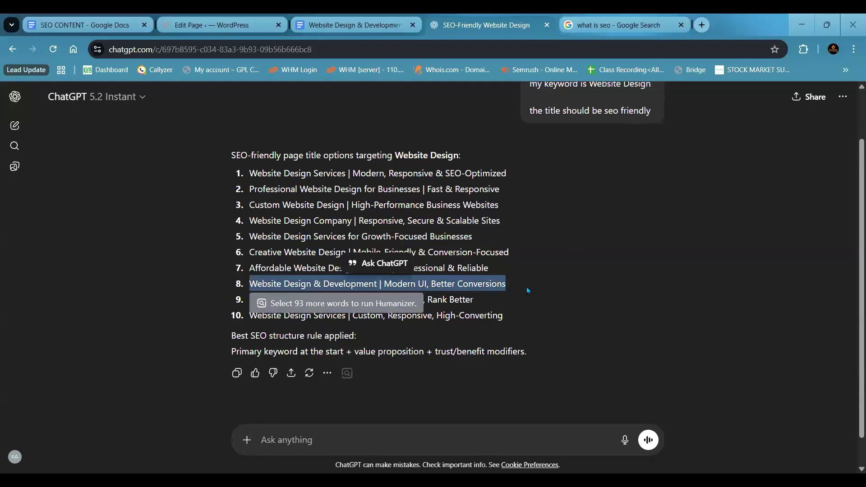
pyautogui.click(526, 287)
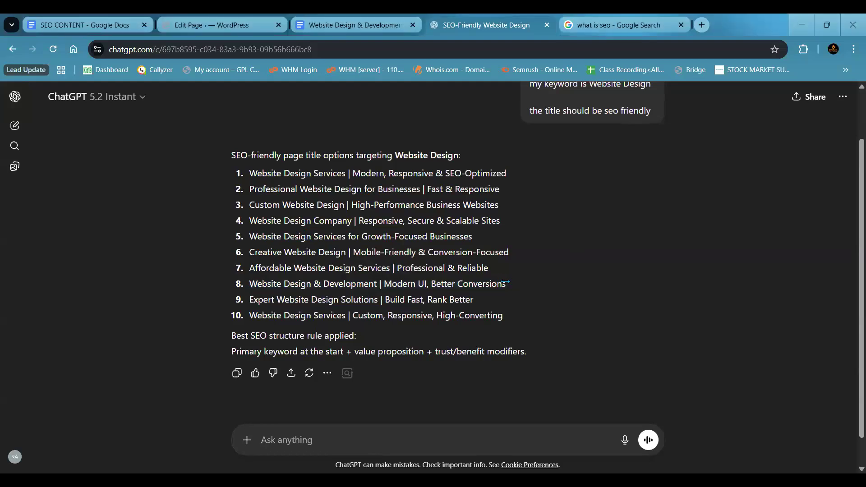
pyautogui.click(505, 282)
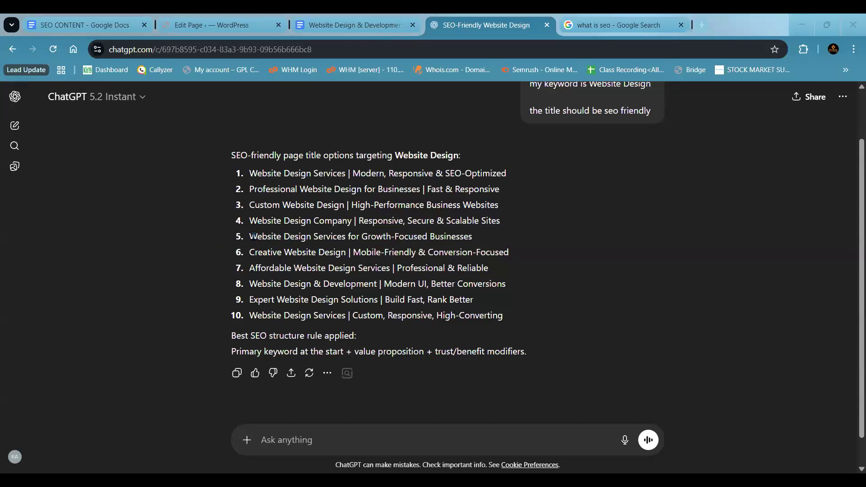
pyautogui.moveTo(250, 236); pyautogui.dragTo(480, 233)
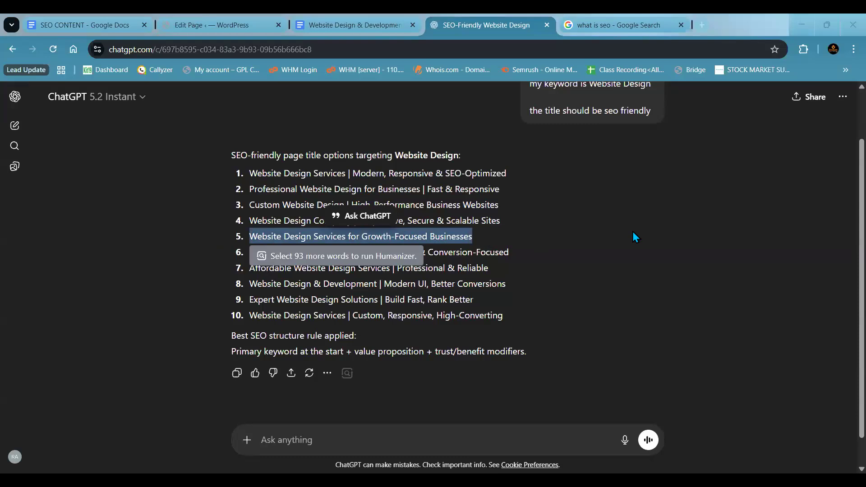
pyautogui.click(204, 234)
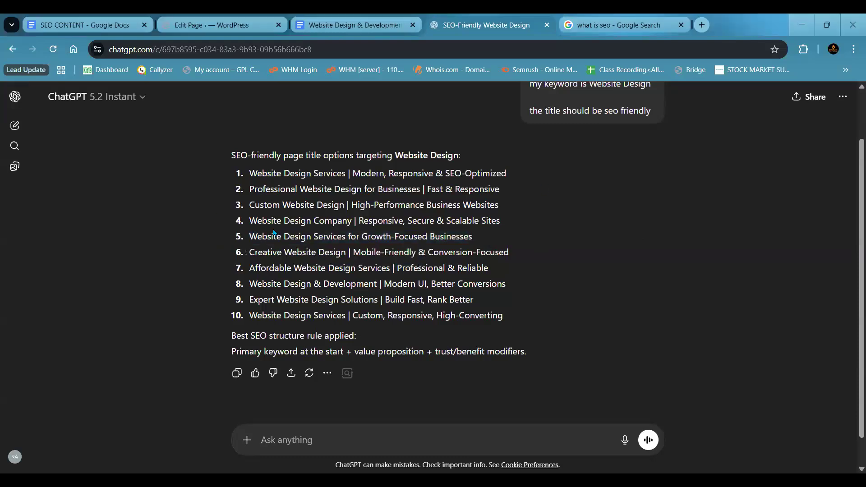
# - Highlight the fourth title option, the word "Professional" in the second, and the complete first option
pyautogui.moveTo(249, 220); pyautogui.dragTo(515, 218)
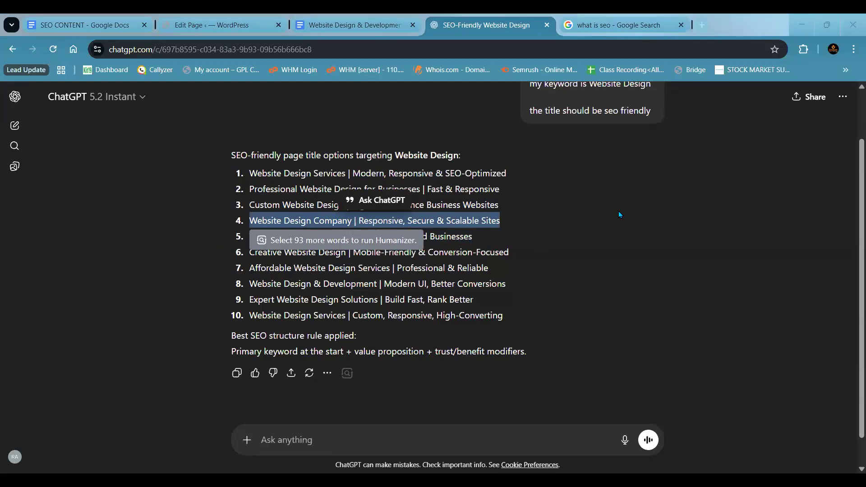
pyautogui.moveTo(250, 189); pyautogui.dragTo(298, 185)
pyautogui.click(339, 186)
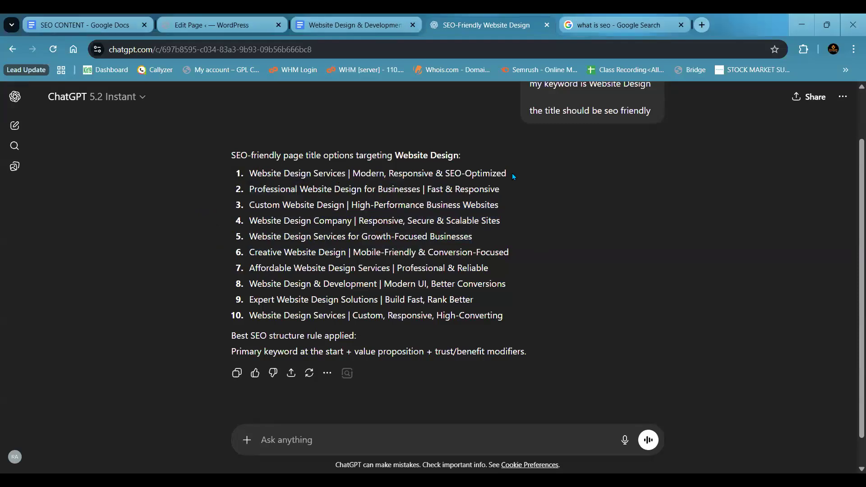
pyautogui.moveTo(251, 172); pyautogui.dragTo(511, 173)
pyautogui.click(491, 175)
# - Switch to the website design and development document and highlight its headings from "What is Website Design?" to "The Design Process"
pyautogui.click(370, 27)
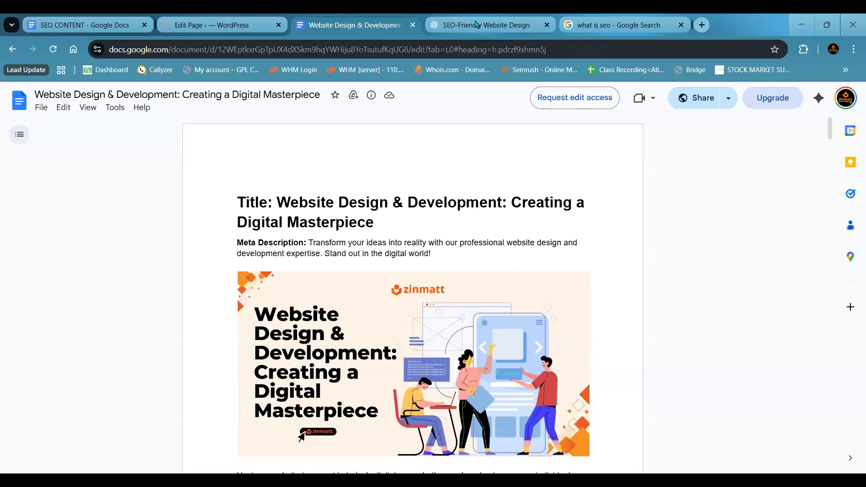
pyautogui.click(481, 20)
pyautogui.click(354, 26)
pyautogui.scroll(-7, 337, 232)
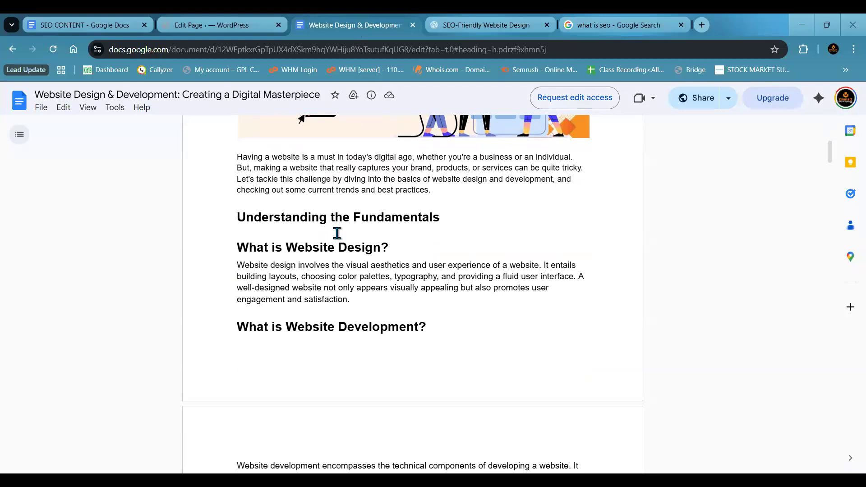
pyautogui.doubleClick(257, 247)
pyautogui.scroll(-2, 256, 247)
pyautogui.doubleClick(253, 221)
pyautogui.tripleClick(253, 221)
pyautogui.scroll(-5, 253, 221)
pyautogui.tripleClick(253, 221)
pyautogui.scroll(-4, 253, 221)
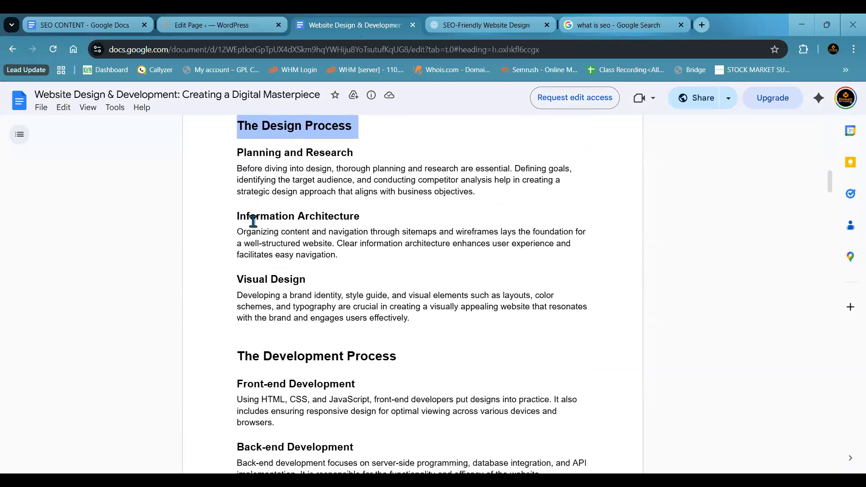
# - Highlight further headings after "The Design Process", down to "Trends and Best Practices"
pyautogui.doubleClick(249, 247)
pyautogui.tripleClick(248, 247)
pyautogui.scroll(-2, 251, 253)
pyautogui.scroll(-6, 250, 257)
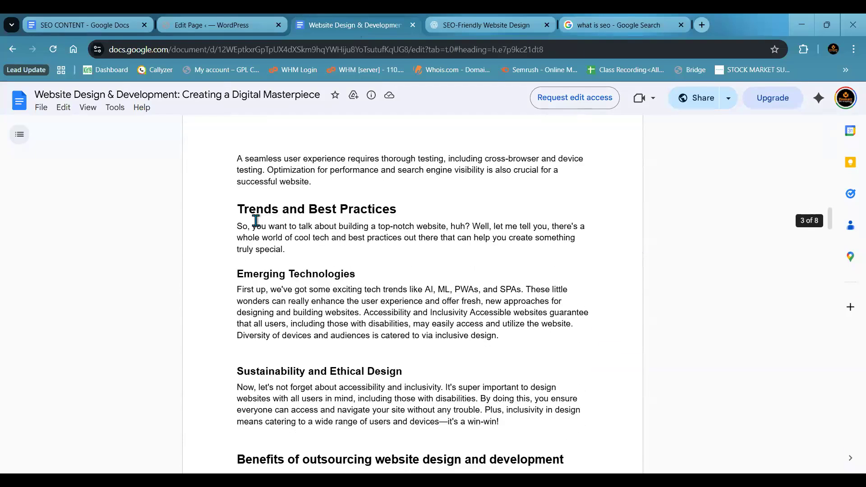
pyautogui.doubleClick(255, 212)
pyautogui.tripleClick(254, 211)
# - Highlight the headings "Trends and Best Practices", "Emerging Technologies", "Sustainability and Ethical Design" and "Benefits of outsourcing website design and development" one after another
pyautogui.scroll(-1, 254, 212)
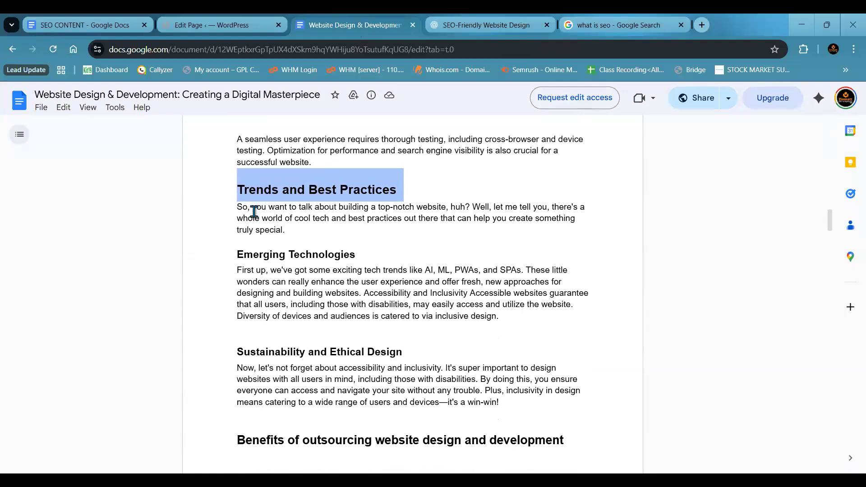
pyautogui.doubleClick(255, 211)
pyautogui.tripleClick(254, 211)
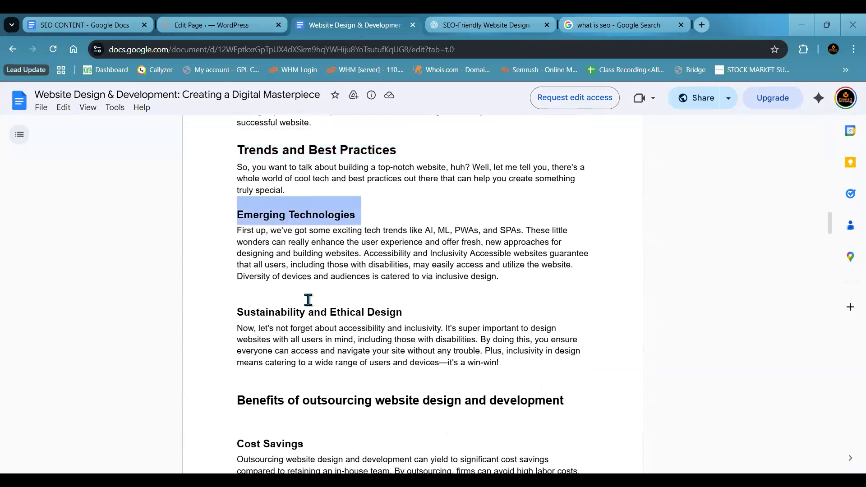
pyautogui.doubleClick(271, 312)
pyautogui.tripleClick(271, 312)
pyautogui.scroll(-5, 267, 293)
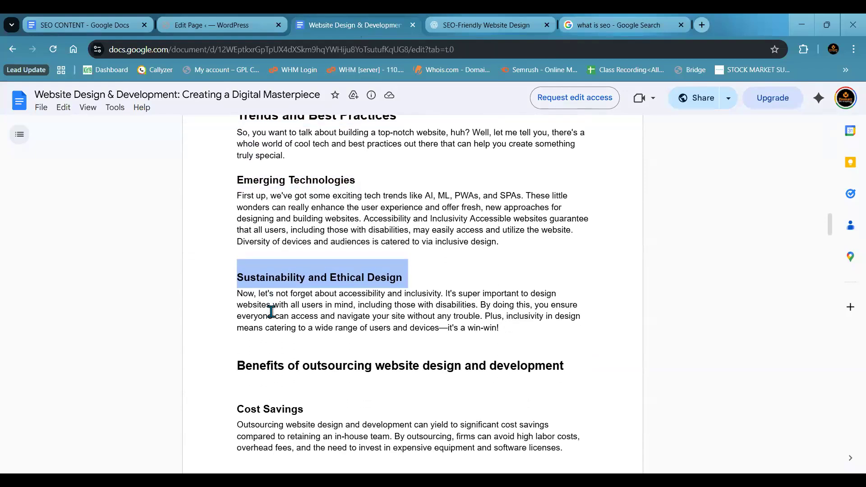
pyautogui.tripleClick(258, 175)
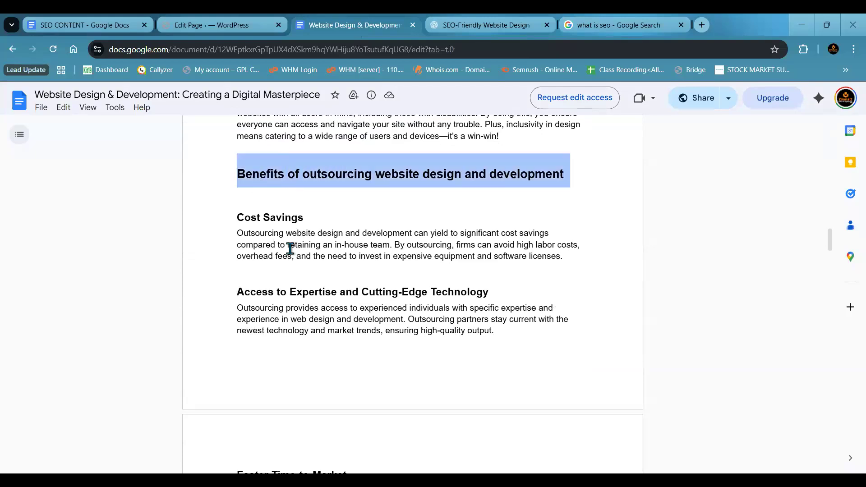
# - Highlight "Key Elements of a Successful Website Design" and "Choose The Right Website Design Company for Your Business", then mark "The most popular website development tools in 2024"
pyautogui.scroll(-5, 290, 249)
pyautogui.scroll(-7, 290, 249)
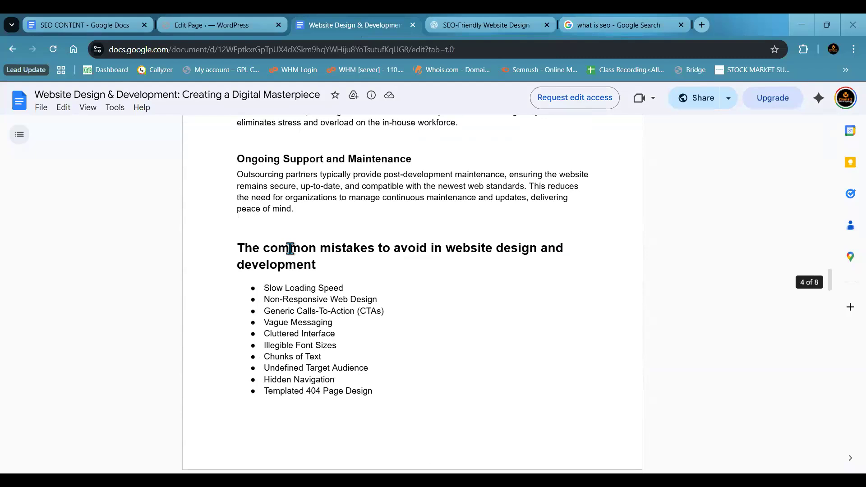
pyautogui.scroll(-12, 290, 248)
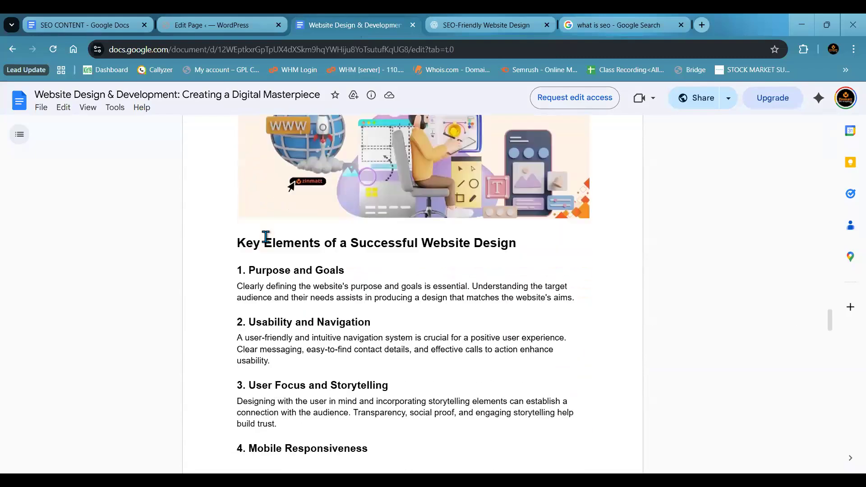
pyautogui.tripleClick(256, 228)
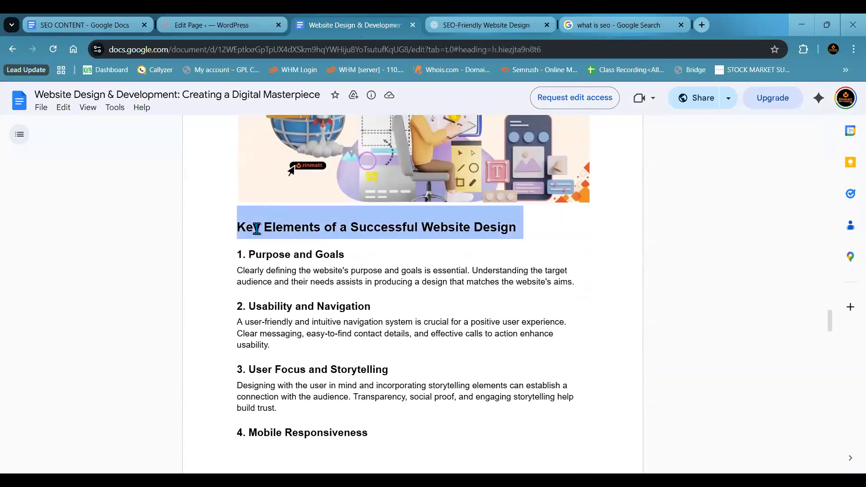
pyautogui.scroll(-12, 257, 228)
pyautogui.scroll(-4, 256, 228)
pyautogui.tripleClick(256, 183)
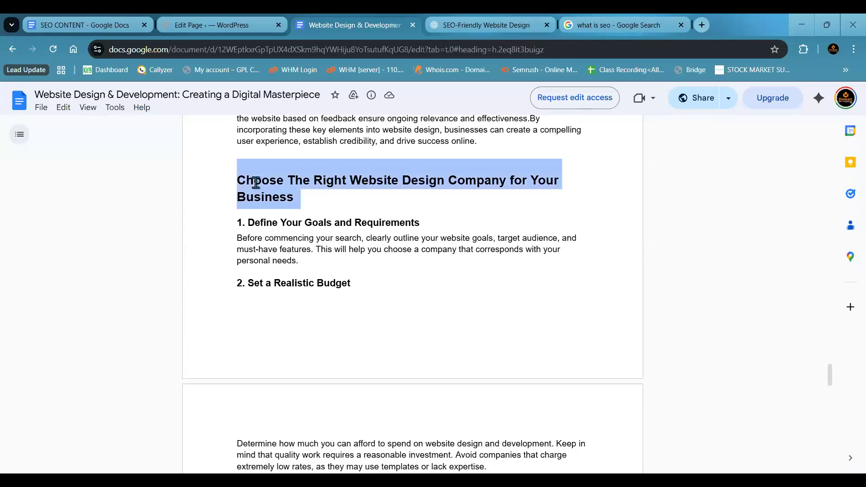
pyautogui.click(341, 200)
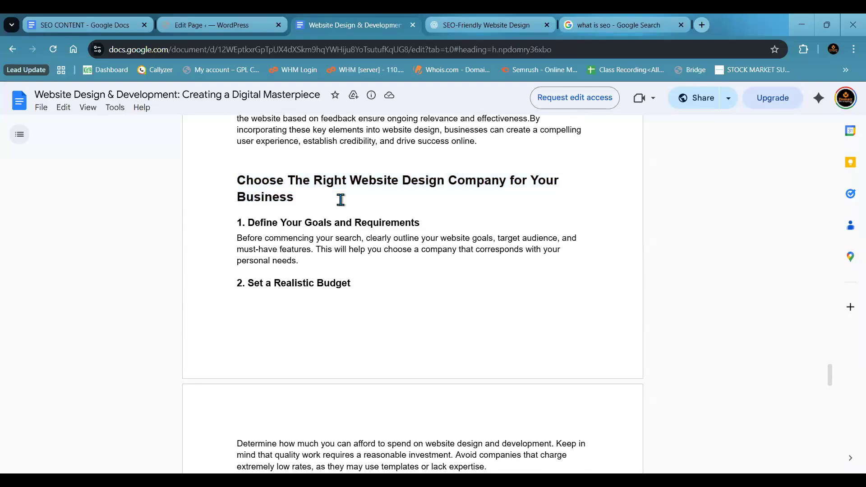
pyautogui.scroll(-10, 341, 200)
pyautogui.scroll(-4, 340, 200)
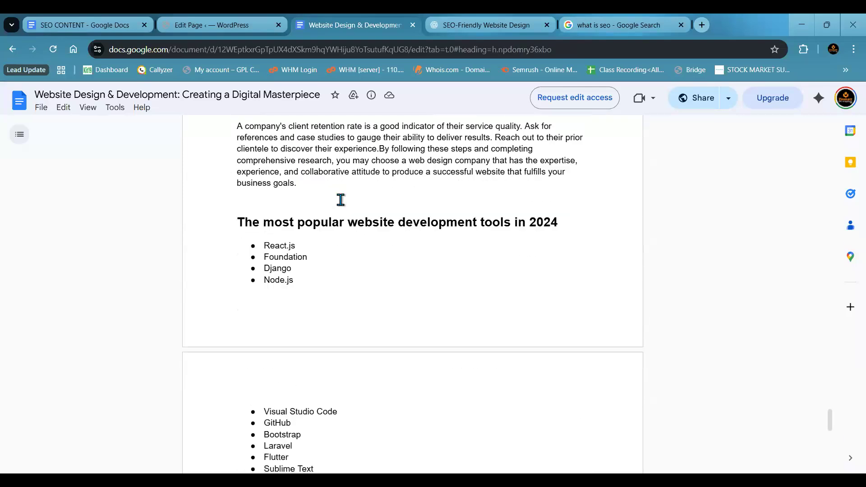
pyautogui.click(559, 173)
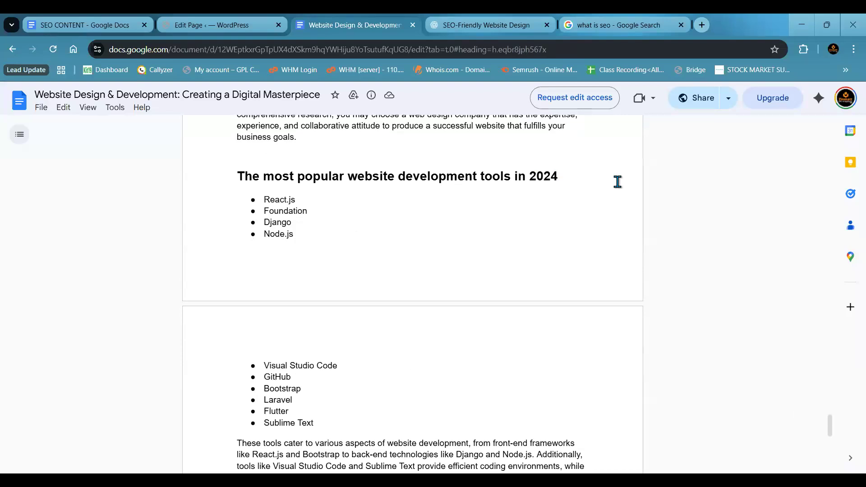
# - Switch to the WordPress page editor and examine how the article's headings appear in the code view down to the common mistakes list
pyautogui.click(208, 23)
pyautogui.scroll(-5, 238, 246)
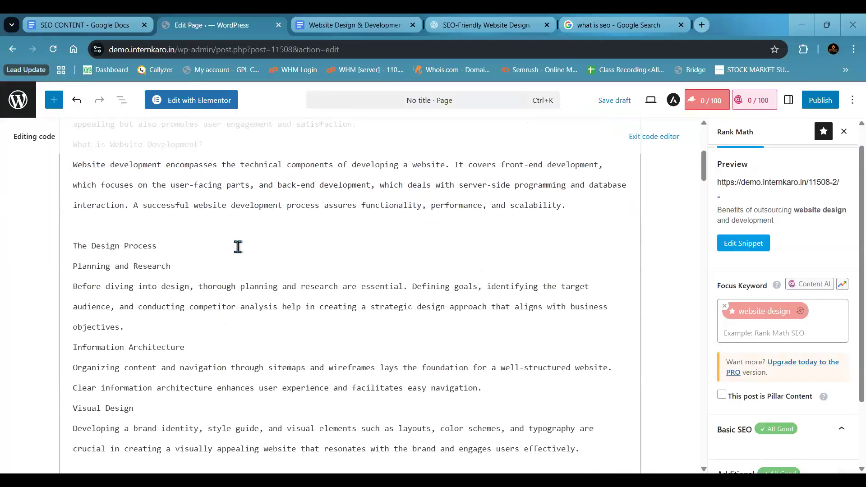
pyautogui.scroll(-20, 238, 246)
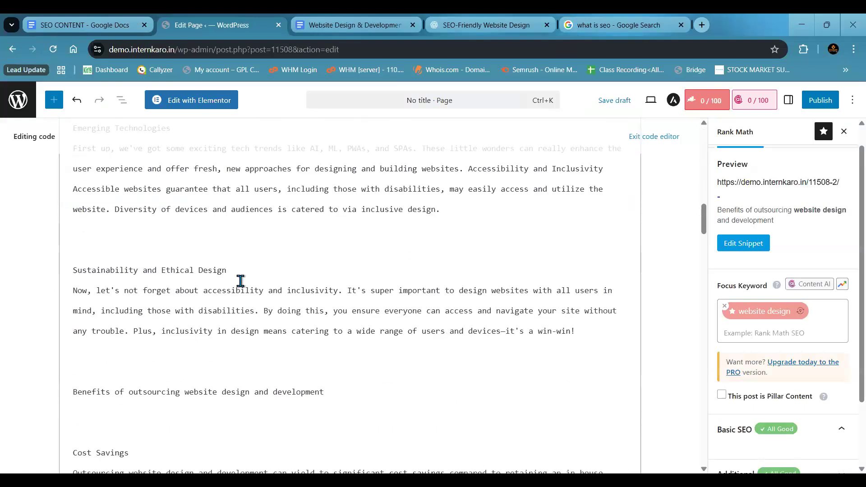
pyautogui.scroll(-8, 241, 280)
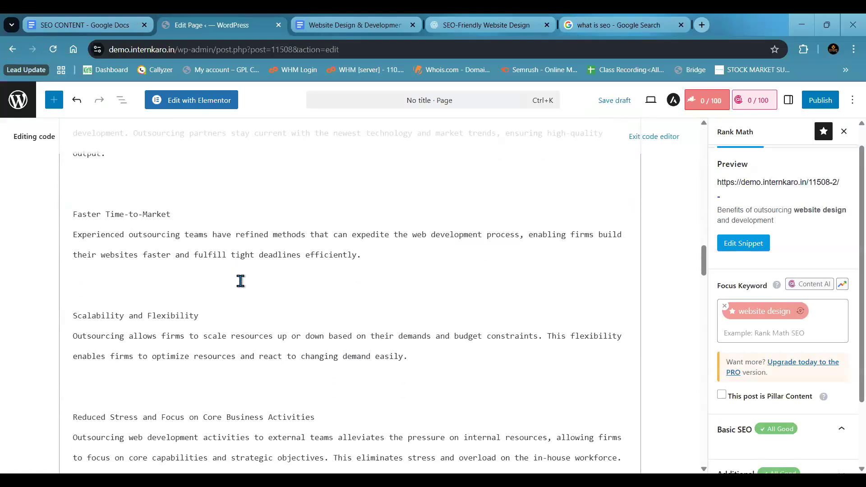
pyautogui.scroll(-10, 241, 281)
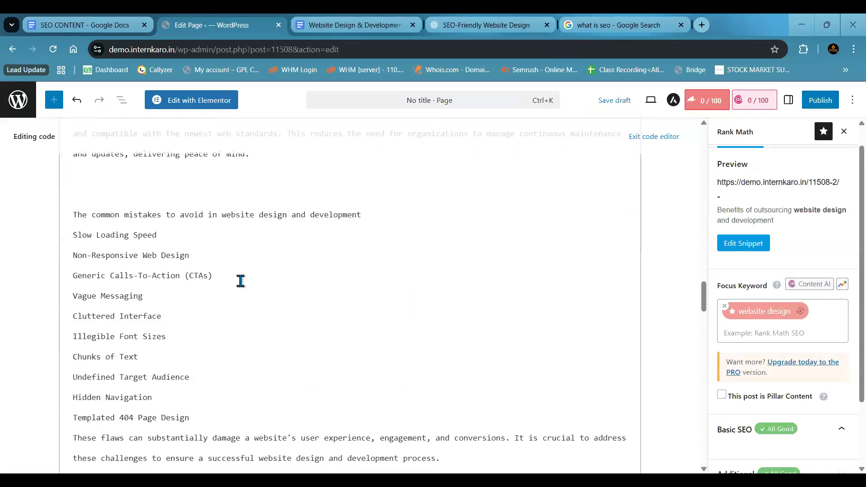
pyautogui.scroll(-3, 240, 281)
# - Return to the website design and development document and examine the banner image above "Key Elements of a Successful Website Design"
pyautogui.click(382, 23)
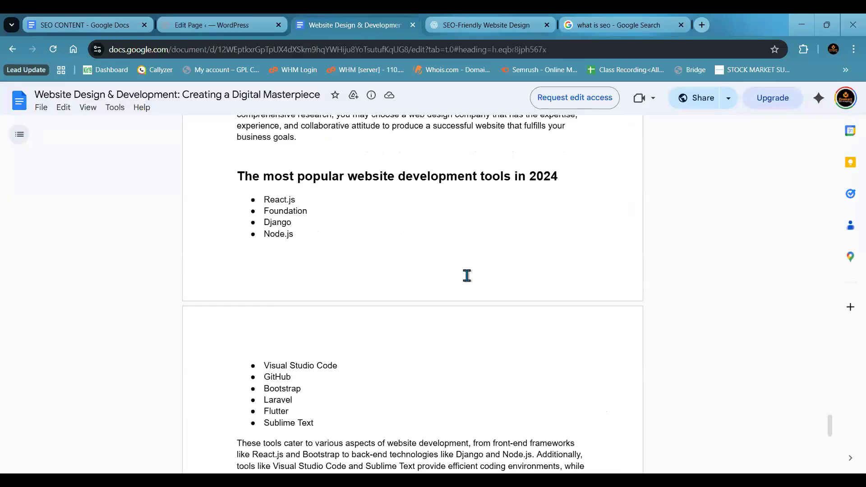
pyautogui.scroll(-5, 368, 341)
pyautogui.scroll(2, 368, 341)
pyautogui.scroll(20, 368, 342)
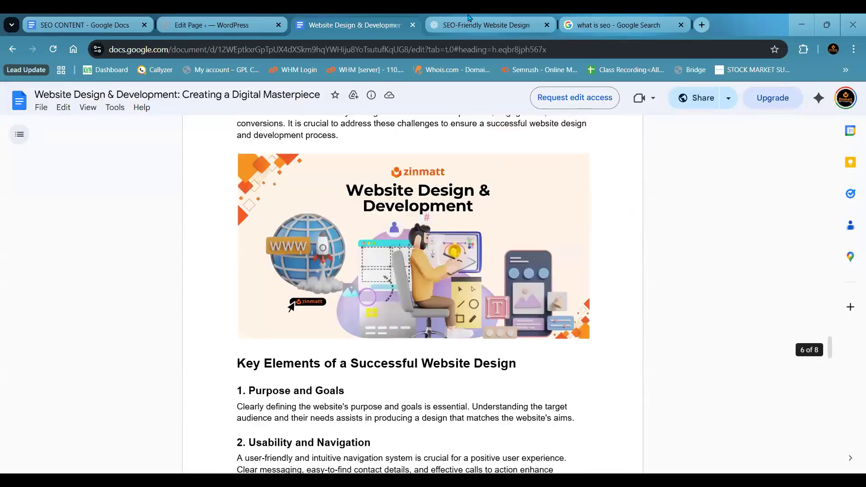
# - Switch to the ChatGPT title options and highlight the eighth title and the word "Design" within it
pyautogui.click(470, 22)
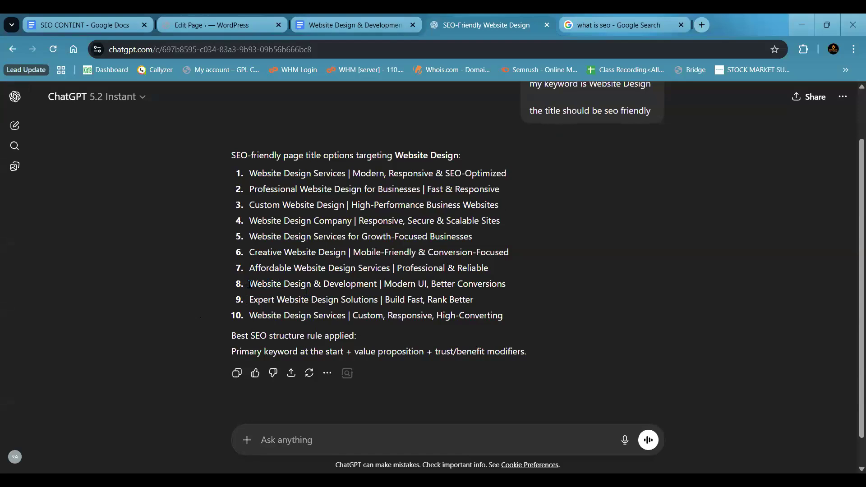
pyautogui.moveTo(249, 283); pyautogui.dragTo(507, 285)
pyautogui.click(507, 285)
pyautogui.moveTo(296, 285); pyautogui.dragTo(312, 283)
pyautogui.click(224, 291)
pyautogui.moveTo(252, 284); pyautogui.dragTo(527, 293)
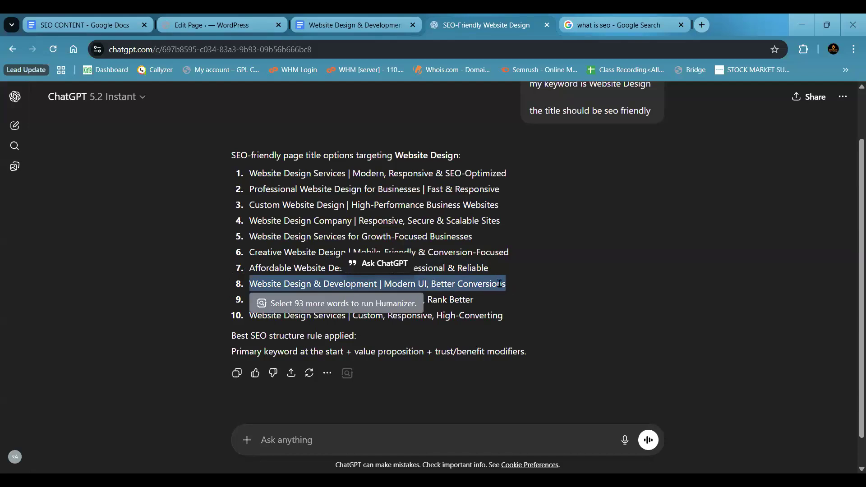
pyautogui.click(474, 286)
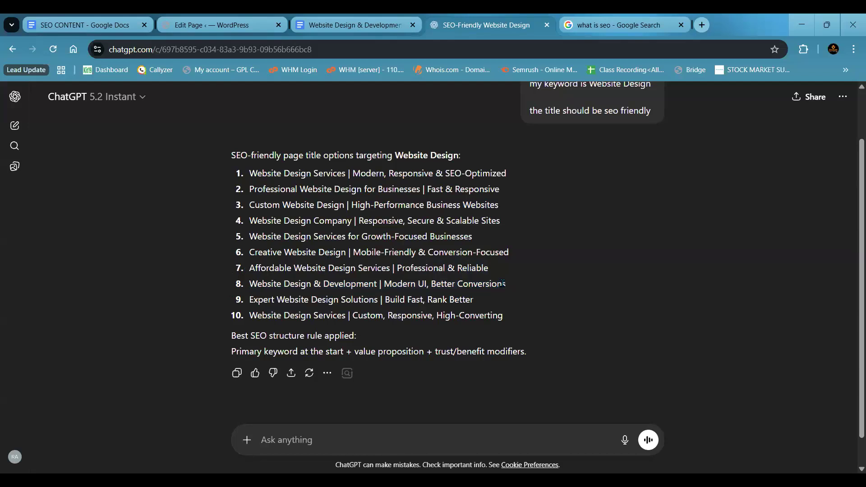
# - Highlight the eighth title from its end back towards "Design", and the complete sixth title, "Creative Website Design | Mobile-Friendly & Conversion-Focused"
pyautogui.moveTo(510, 282); pyautogui.dragTo(283, 285)
pyautogui.click(251, 256)
pyautogui.moveTo(252, 256); pyautogui.dragTo(515, 253)
pyautogui.doubleClick(461, 240)
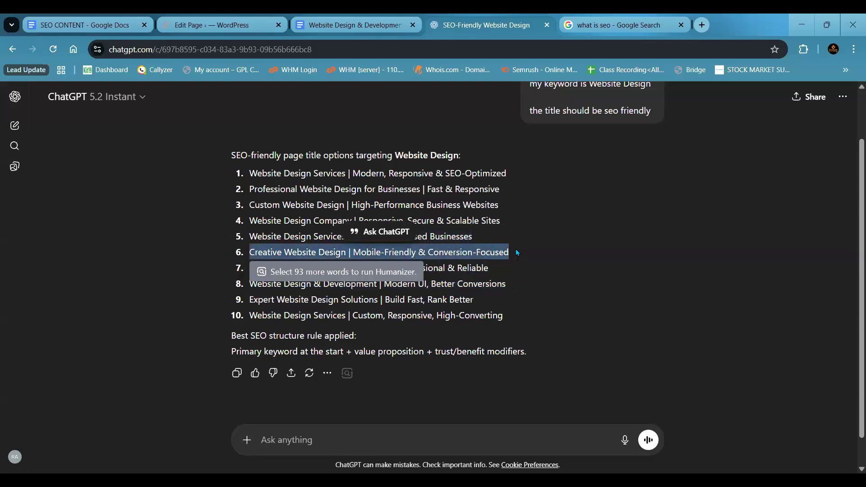
pyautogui.click(518, 249)
# - Copy the eighth option, "Website Design & Development | Modern UI, Better Conversions", and paste it as the title of the WordPress page
pyautogui.moveTo(250, 284); pyautogui.dragTo(311, 287)
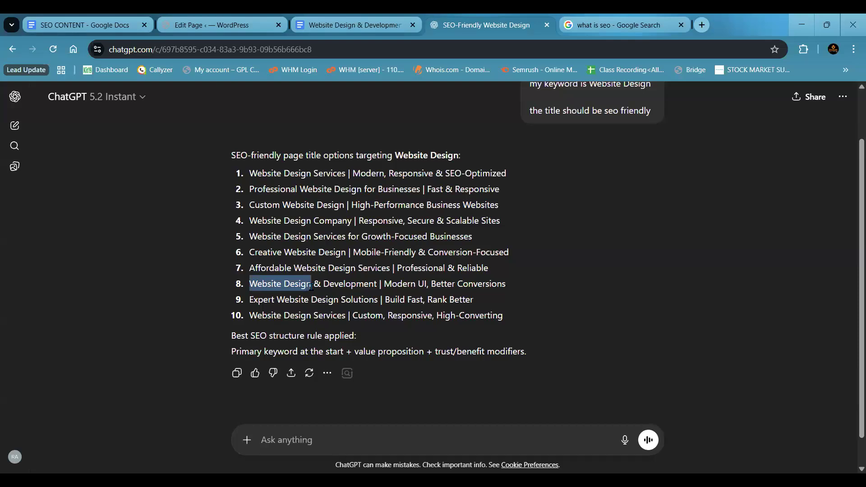
pyautogui.moveTo(311, 286); pyautogui.dragTo(519, 287)
pyautogui.hotkey('ctrl', 'c')
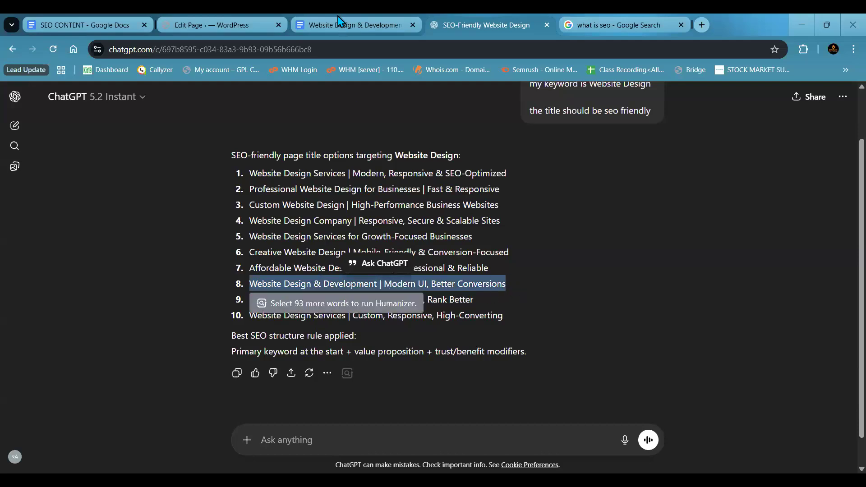
pyautogui.click(239, 25)
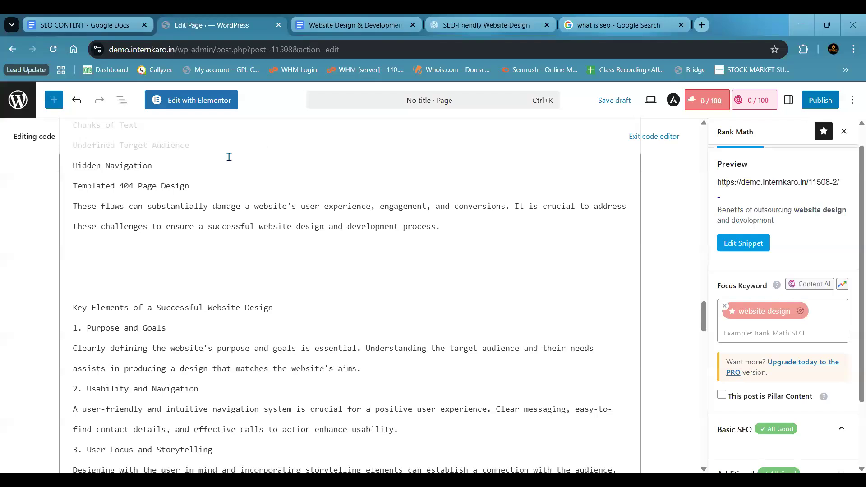
pyautogui.rightClick(204, 173)
pyautogui.scroll(20, 148, 375)
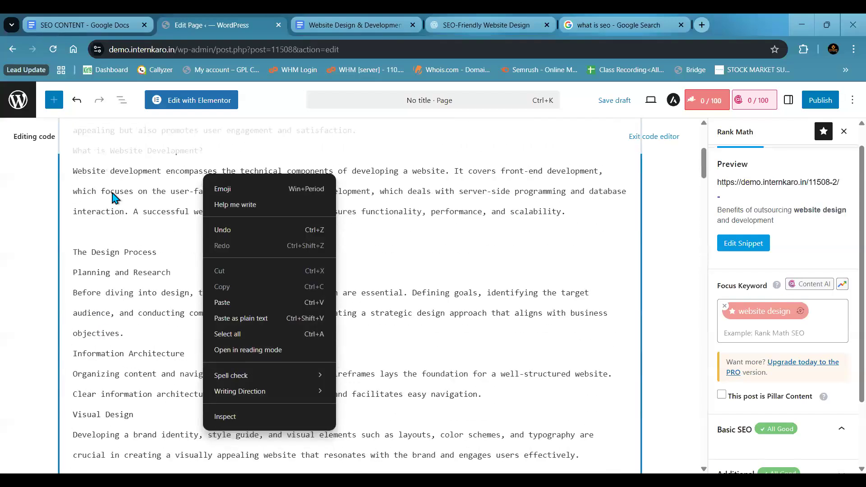
pyautogui.scroll(5, 113, 197)
pyautogui.click(113, 181)
pyautogui.hotkey('ctrl', 'v')
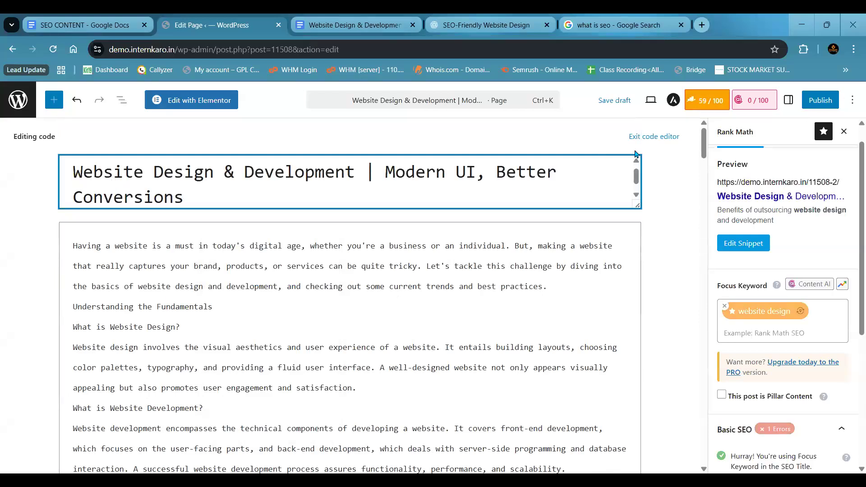
# - Look through the Rank Math settings and clear the whole page title
pyautogui.scroll(-3, 769, 244)
pyautogui.scroll(4, 770, 245)
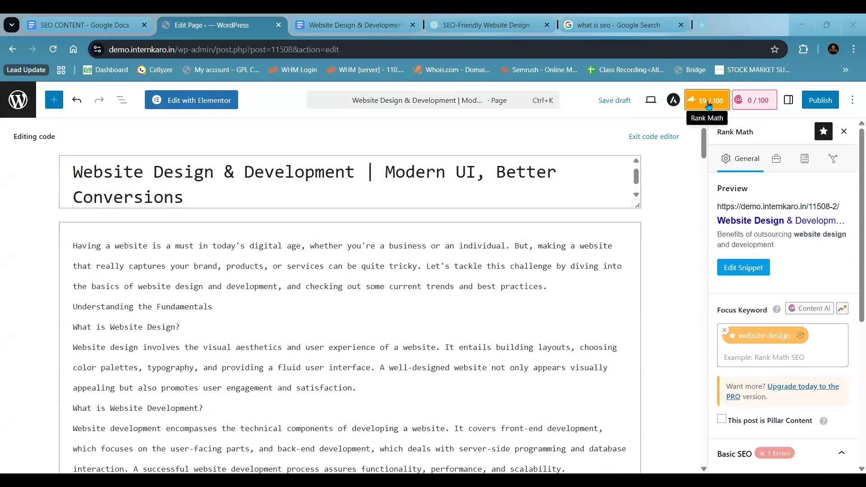
pyautogui.click(415, 197)
pyautogui.hotkey('ctrl', 'a')
pyautogui.press('BackSpace')
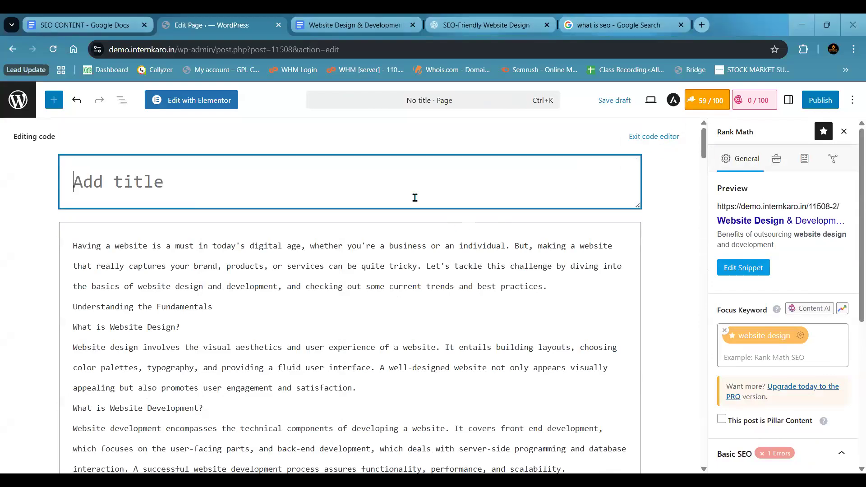
pyautogui.click(515, 245)
pyautogui.click(541, 197)
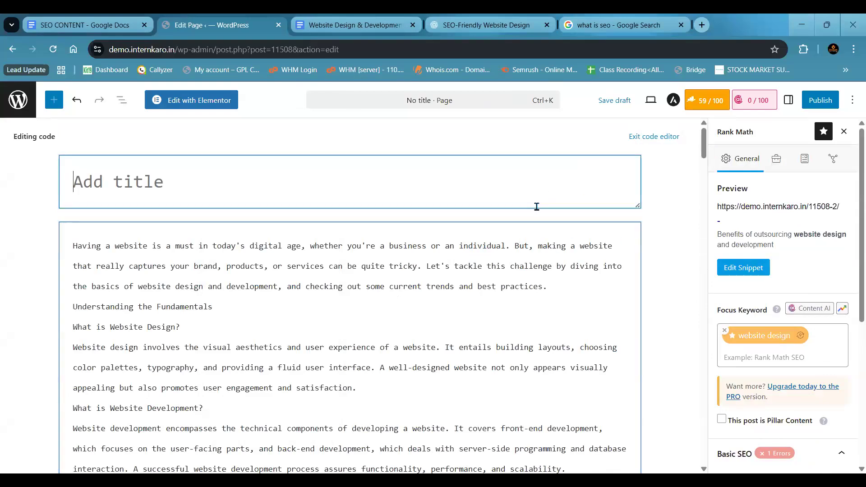
pyautogui.click(487, 251)
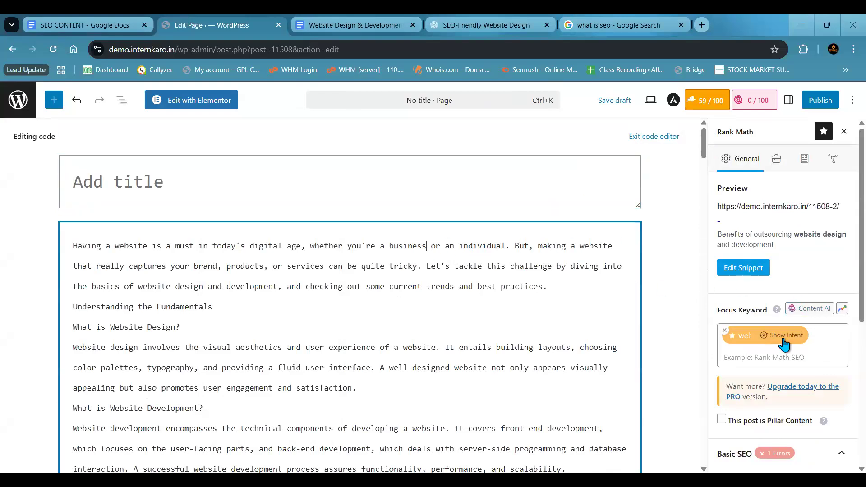
# - Examine the Rank Math Basic SEO checks for the focus keyword while the page title is empty
pyautogui.scroll(-5, 785, 343)
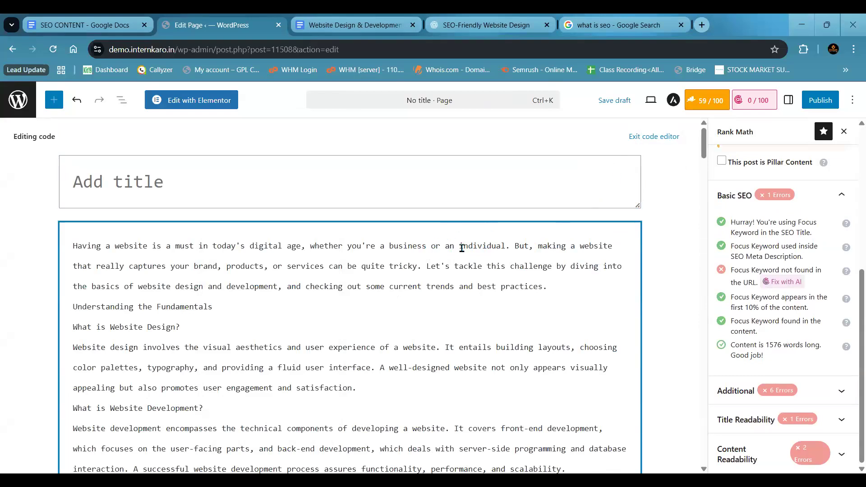
pyautogui.press('Return')
pyautogui.press('BackSpace')
pyautogui.click(226, 185)
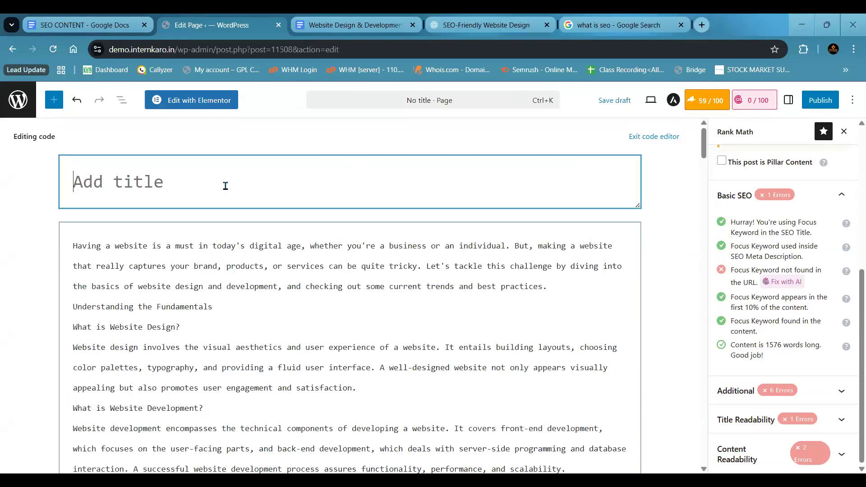
# - Reload the page editor without keeping the unsaved changes and dismiss the backup restore notice
pyautogui.click(57, 49)
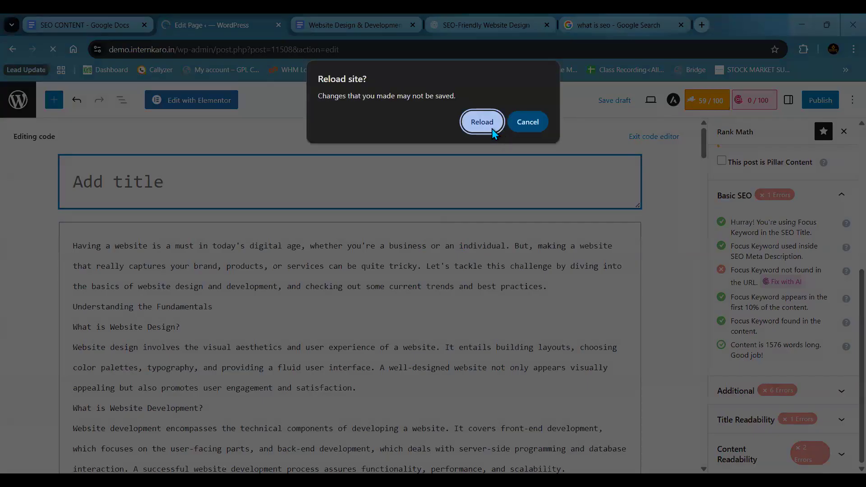
pyautogui.click(493, 130)
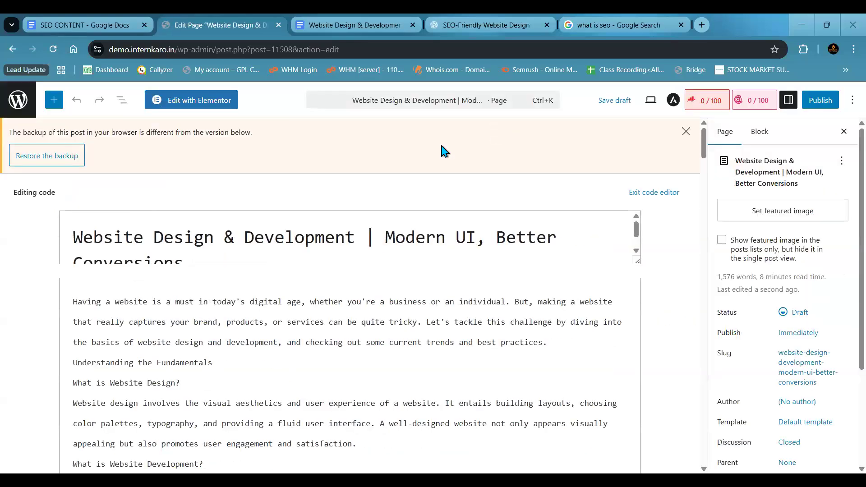
pyautogui.click(686, 131)
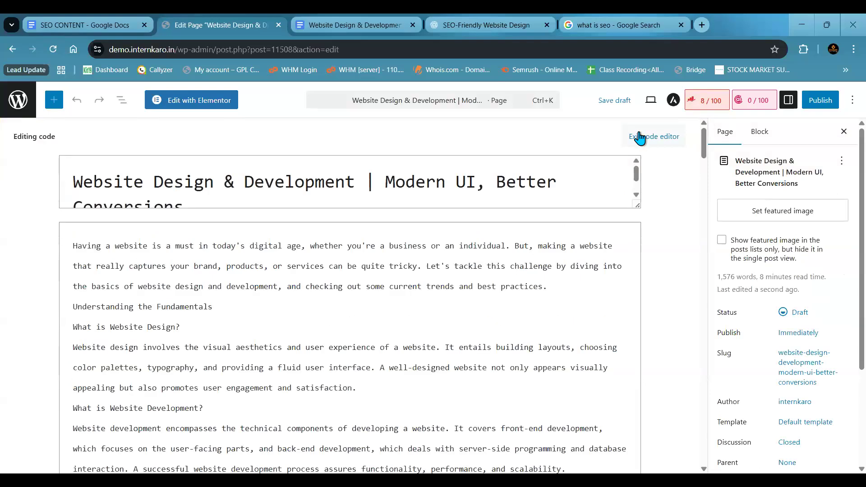
# - Clear the page title and paste "Website Design & Development | Modern UI, Better Conversions" back in
pyautogui.click(416, 185)
pyautogui.hotkey('ctrl', 'a')
pyautogui.hotkey('ctrl', 'c')
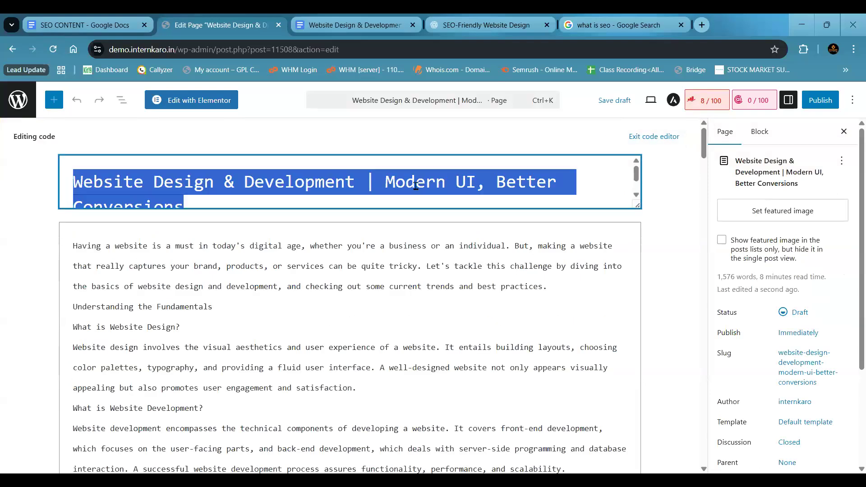
pyautogui.press('BackSpace')
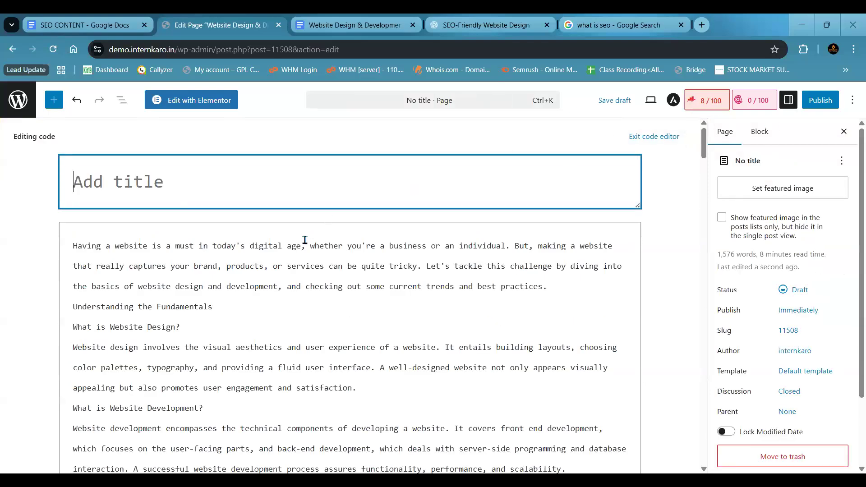
pyautogui.hotkey('ctrl', 'v')
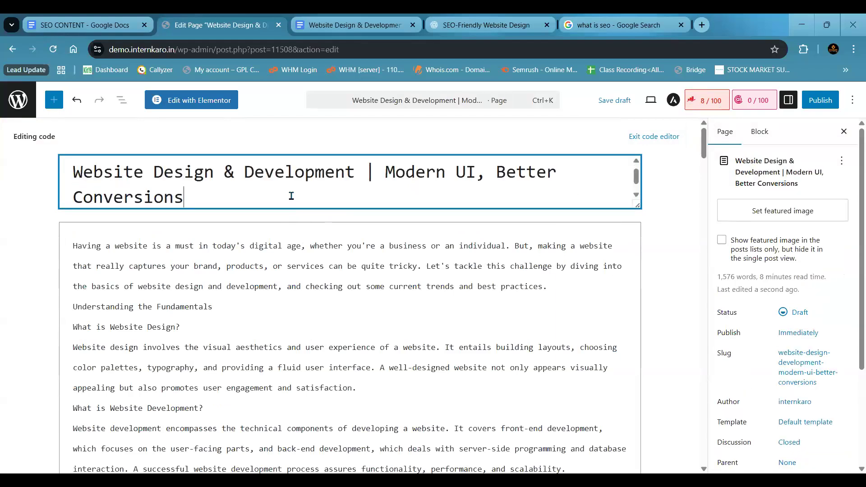
pyautogui.click(287, 293)
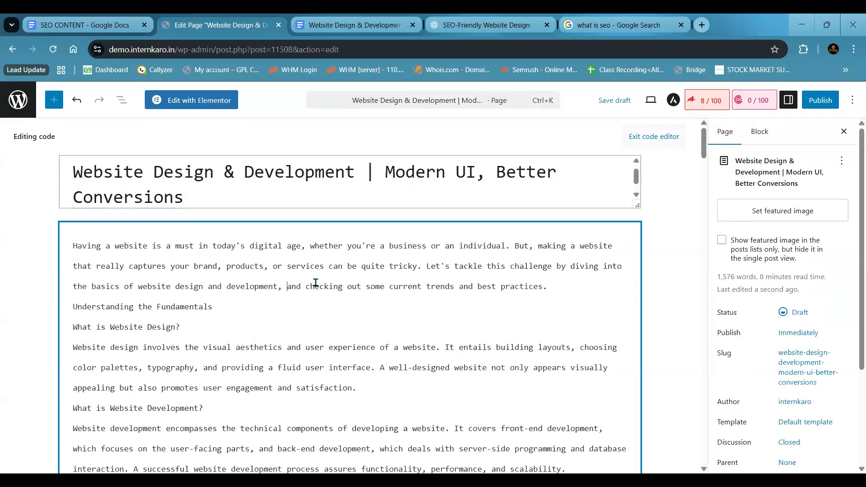
# - Open the Rank Math settings for the page and add "website Design" as its focus keyword
pyautogui.scroll(-3, 719, 207)
pyautogui.scroll(3, 721, 186)
pyautogui.click(707, 100)
pyautogui.click(749, 342)
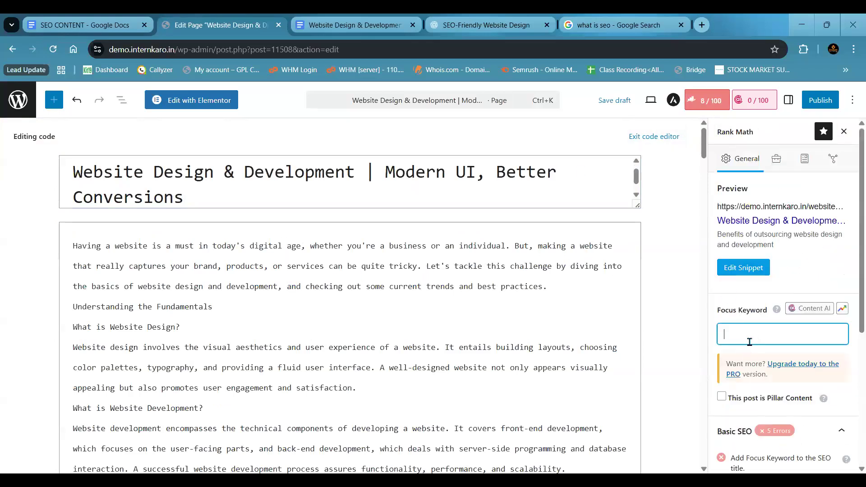
pyautogui.write('website Design')
pyautogui.press('Return')
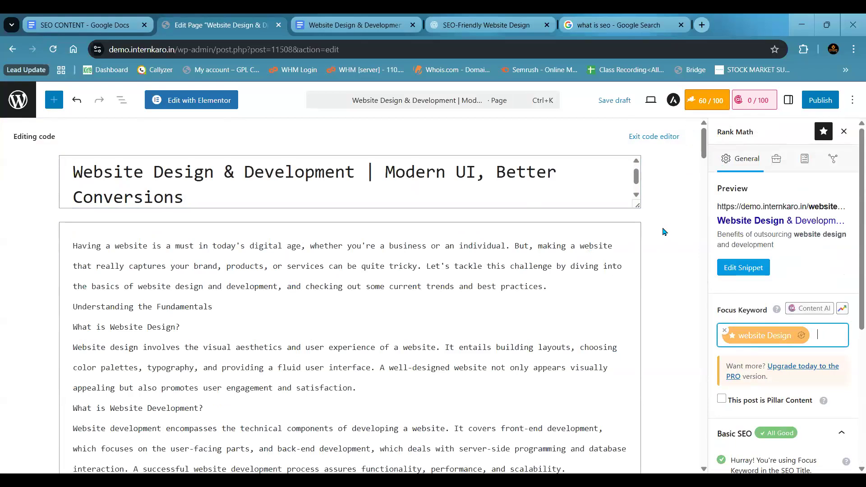
# - Examine how the focus keyword "website Design" is used in the page title and look through the article text
pyautogui.moveTo(189, 201); pyautogui.dragTo(73, 174)
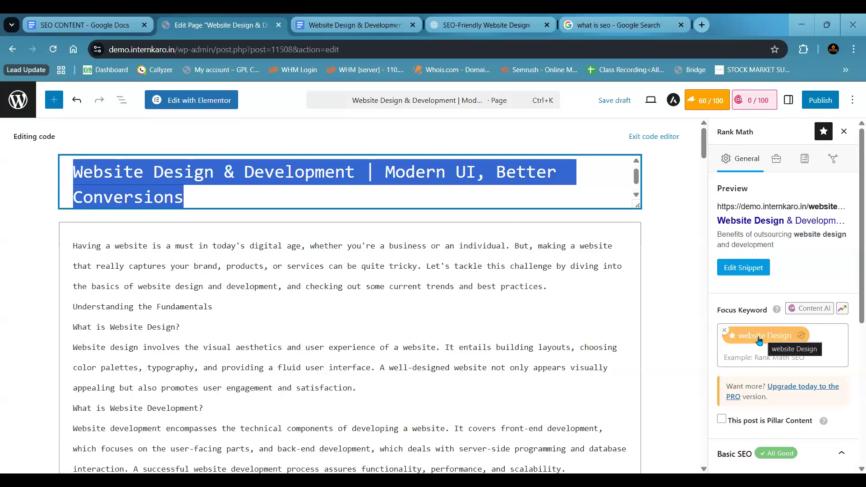
pyautogui.scroll(-10, 445, 342)
pyautogui.scroll(-3, 445, 343)
pyautogui.scroll(15, 445, 343)
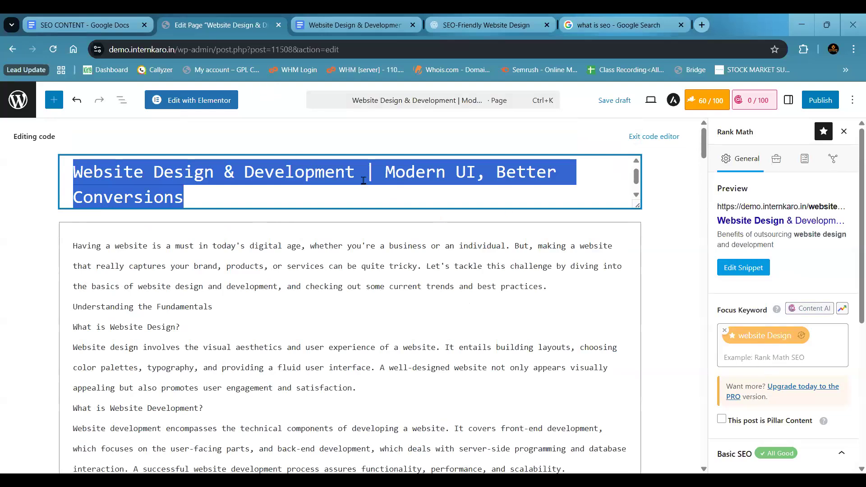
pyautogui.scroll(-20, 425, 335)
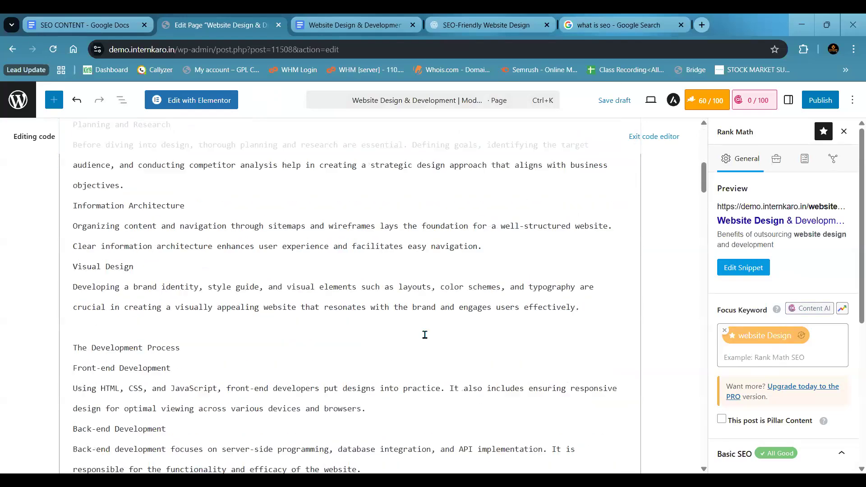
pyautogui.scroll(20, 600, 176)
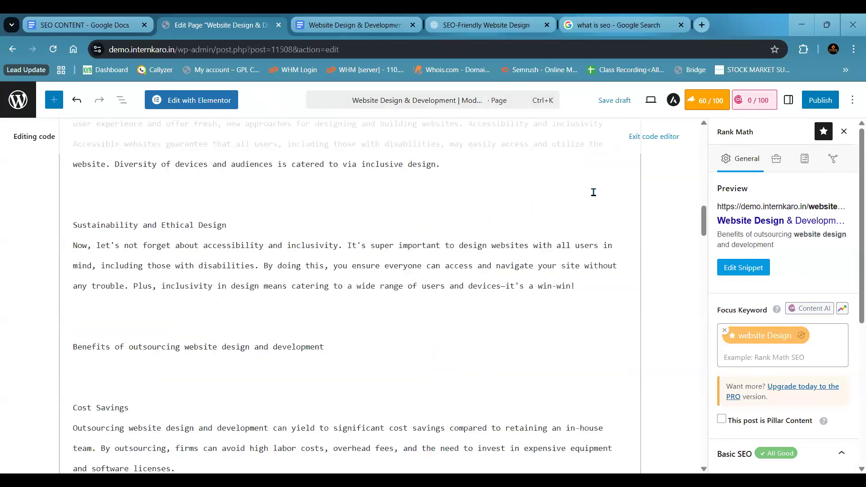
pyautogui.click(329, 192)
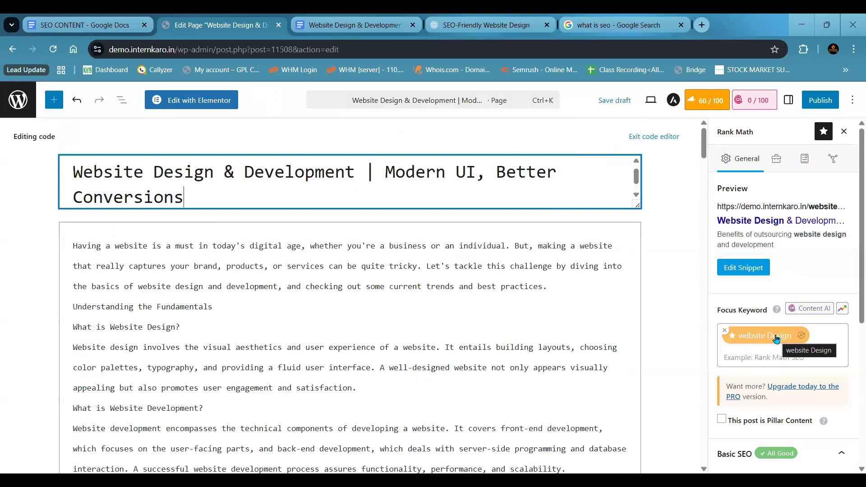
pyautogui.moveTo(213, 174); pyautogui.dragTo(149, 175)
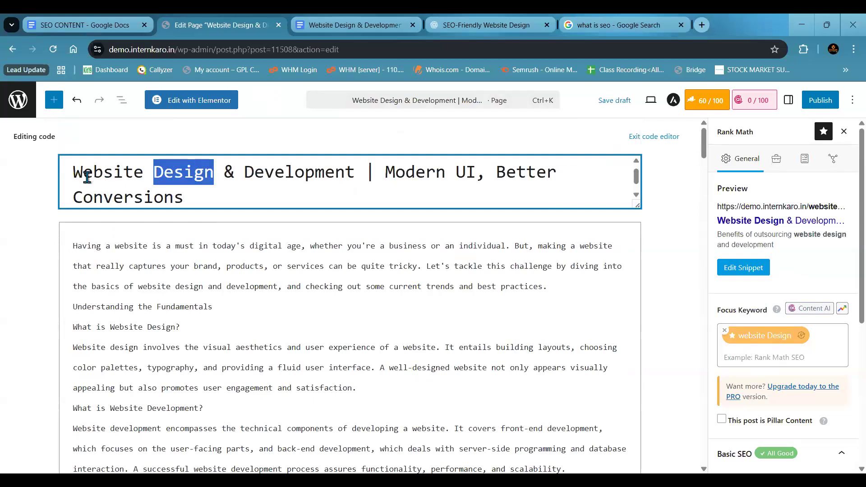
pyautogui.moveTo(87, 177); pyautogui.dragTo(73, 175)
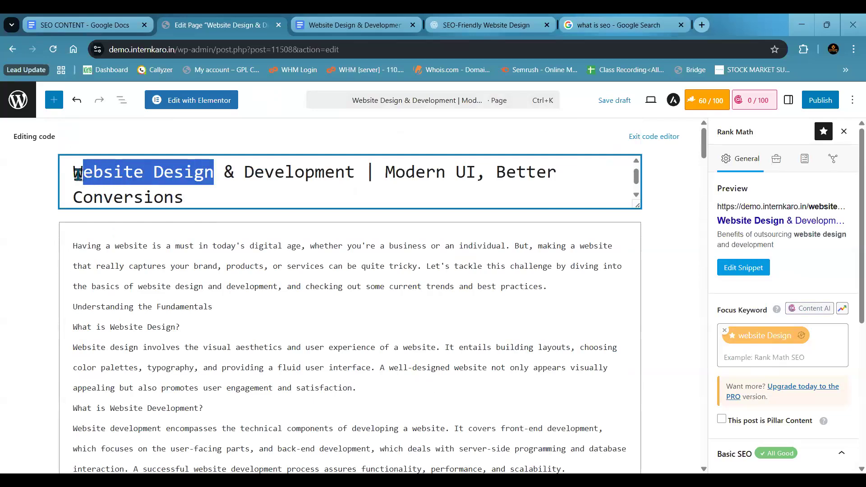
pyautogui.click(205, 195)
pyautogui.scroll(-1, 778, 311)
pyautogui.scroll(1, 777, 315)
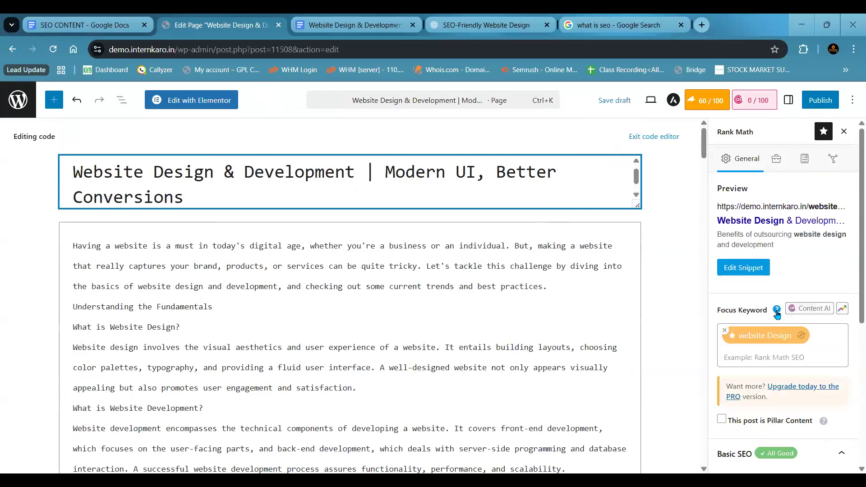
# - Switch to the SEO CONTENT document and read the Meta Description item in the On-Page SEO list
pyautogui.click(325, 24)
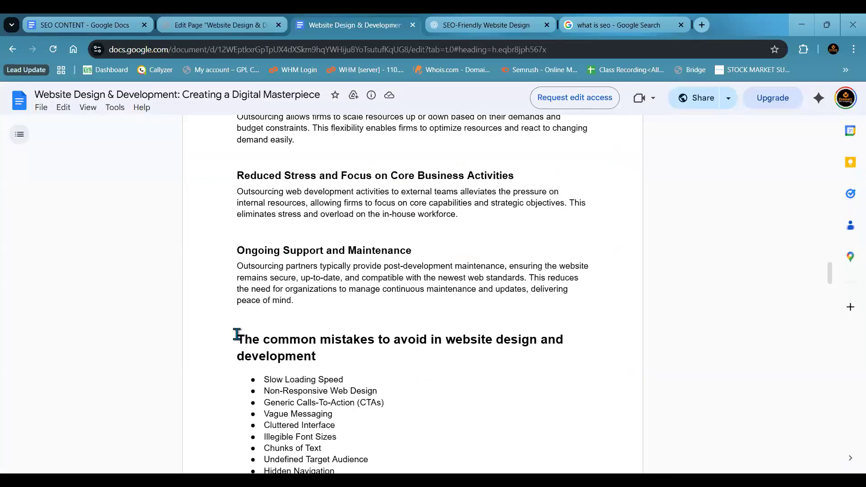
pyautogui.click(81, 18)
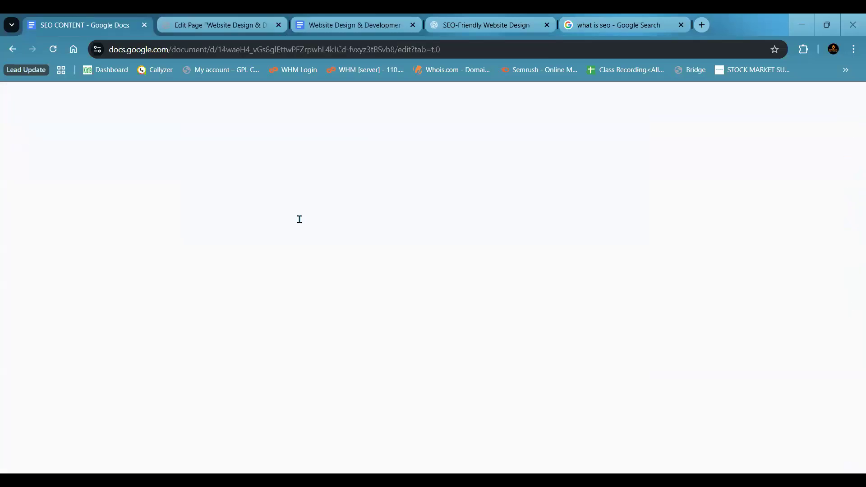
pyautogui.moveTo(290, 186); pyautogui.dragTo(370, 185)
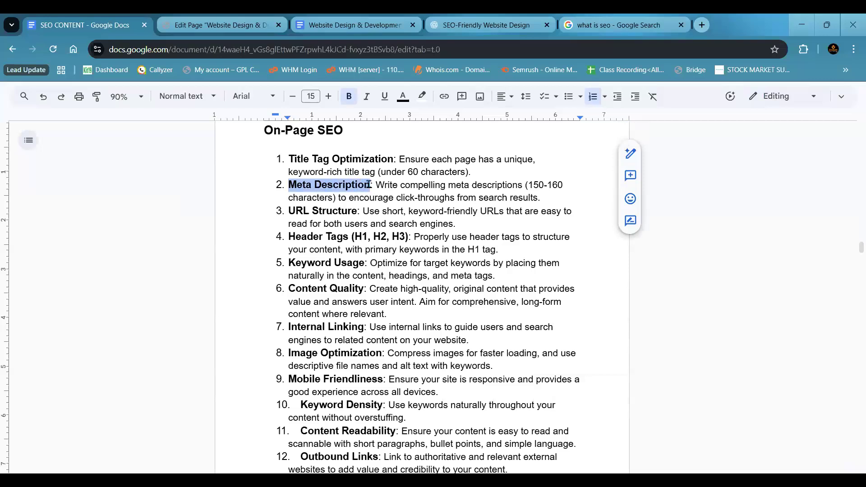
pyautogui.click(370, 185)
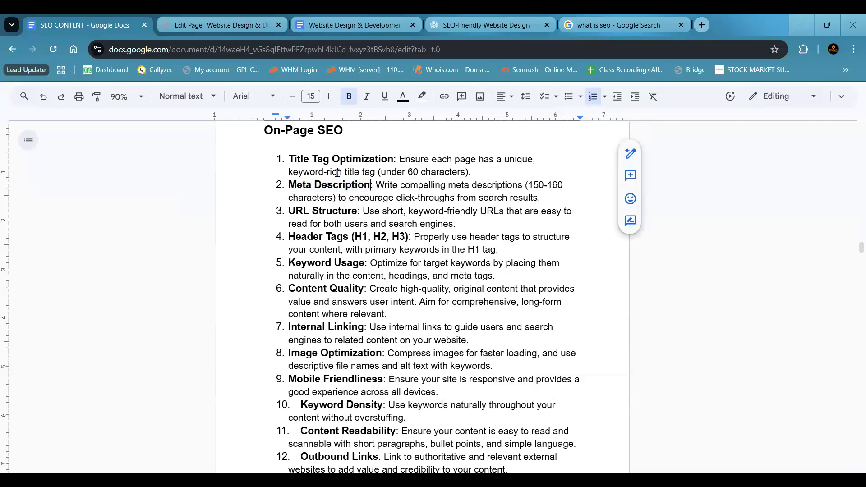
# - Return to the WordPress page editor and examine the opening paragraph of the article from start to end
pyautogui.click(200, 18)
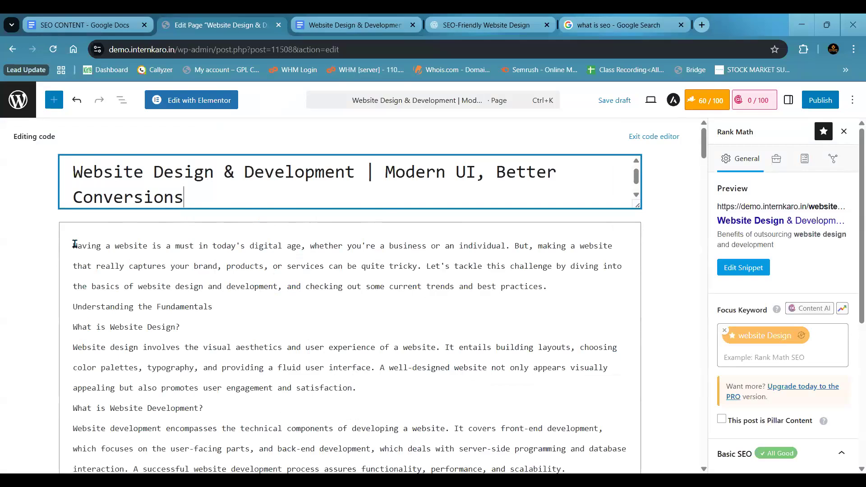
pyautogui.moveTo(74, 245); pyautogui.dragTo(223, 264)
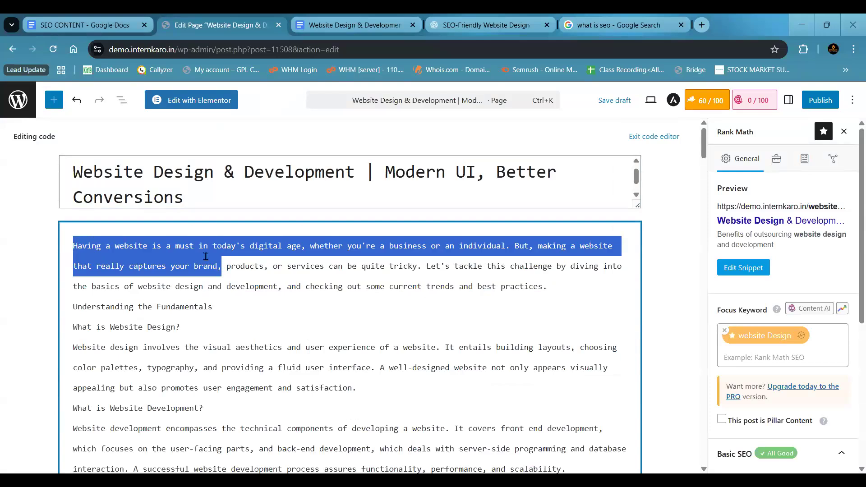
pyautogui.click(86, 247)
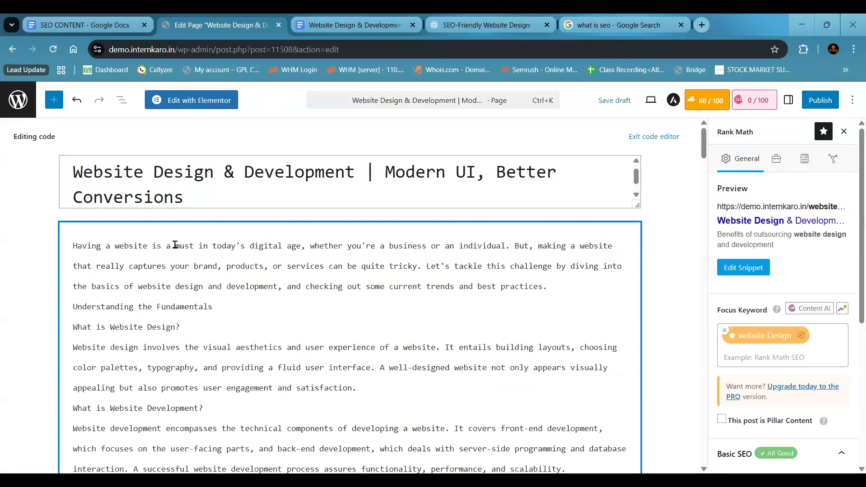
pyautogui.moveTo(73, 247); pyautogui.dragTo(175, 247)
pyautogui.moveTo(251, 283); pyautogui.dragTo(555, 287)
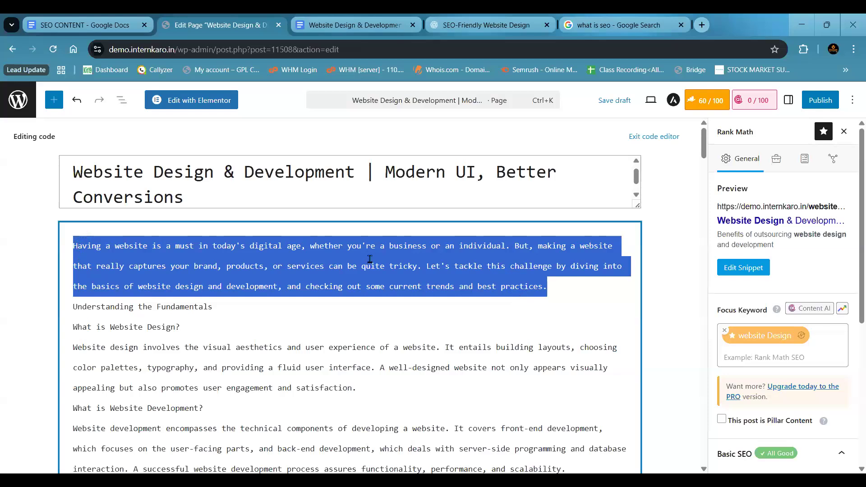
pyautogui.click(536, 287)
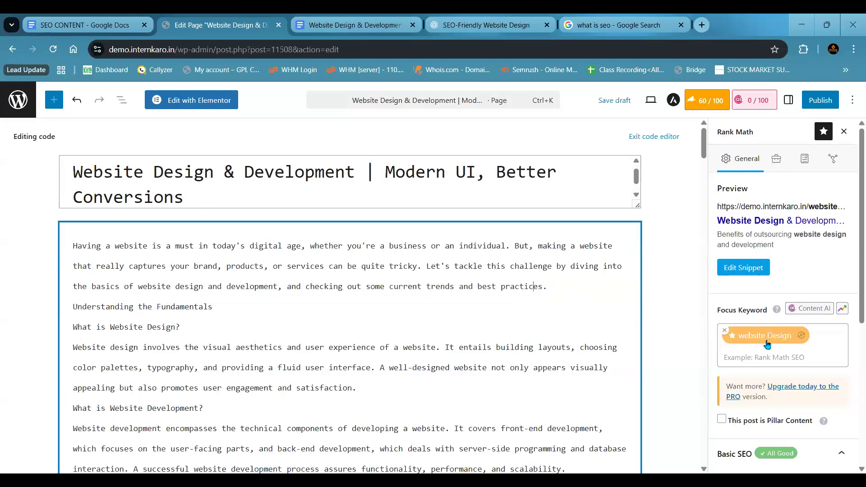
# - Open the Rank Math snippet editor and look over its Title, Permalink and Description fields
pyautogui.click(745, 268)
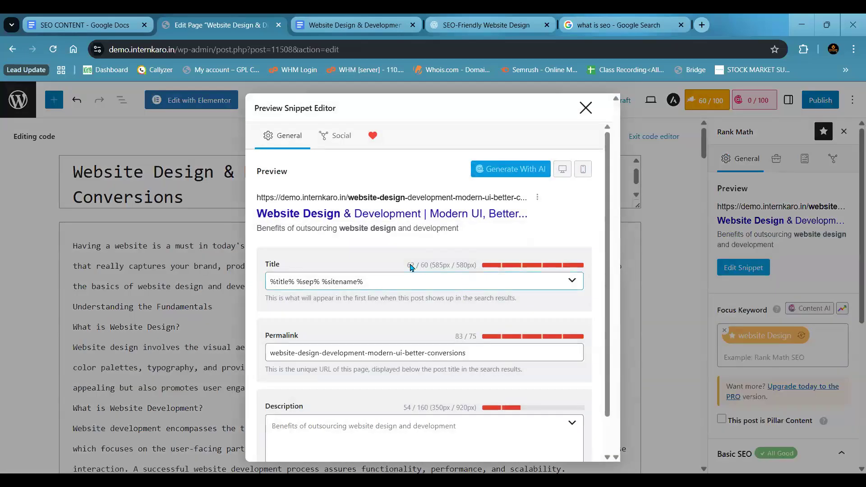
pyautogui.scroll(-1, 388, 266)
pyautogui.scroll(1, 278, 253)
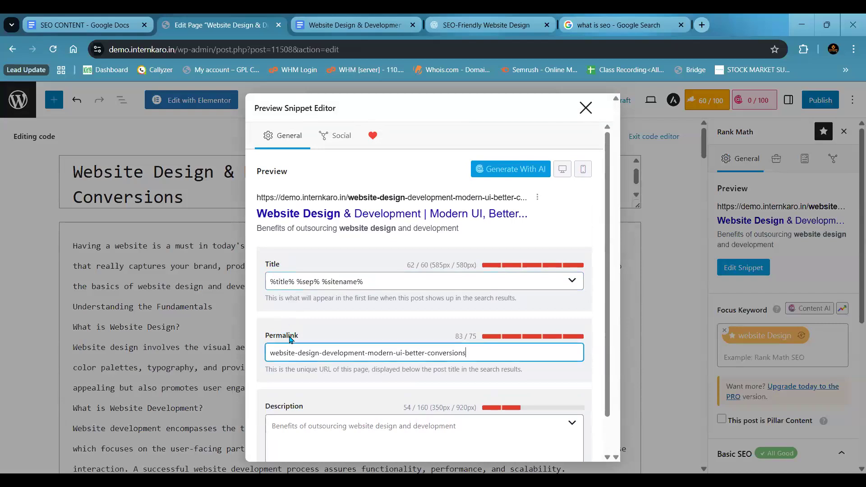
pyautogui.scroll(-1, 291, 361)
pyautogui.click(293, 368)
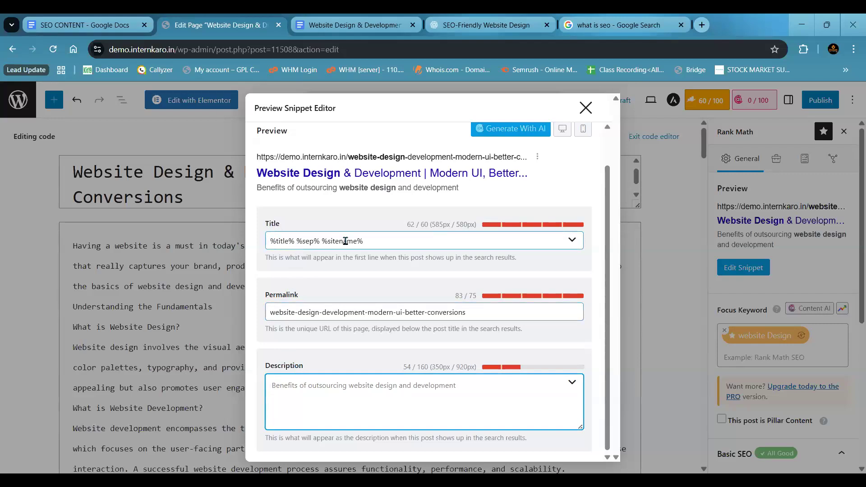
# - Examine the %title%, %sep% and %sitename% variables in the snippet's Title field
pyautogui.tripleClick(283, 241)
pyautogui.click(283, 241)
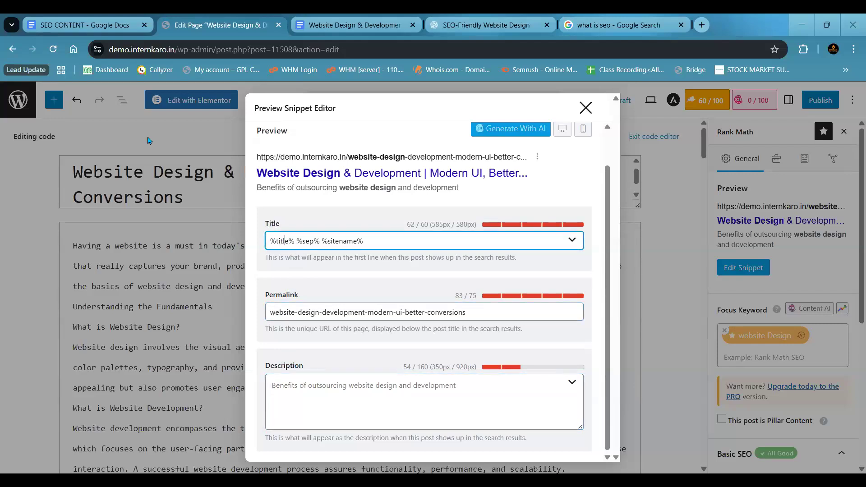
pyautogui.doubleClick(308, 242)
pyautogui.click(318, 243)
pyautogui.click(348, 242)
# - Show the desktop search preview and check the snippet title's length limit and its %sitename% variable
pyautogui.click(563, 129)
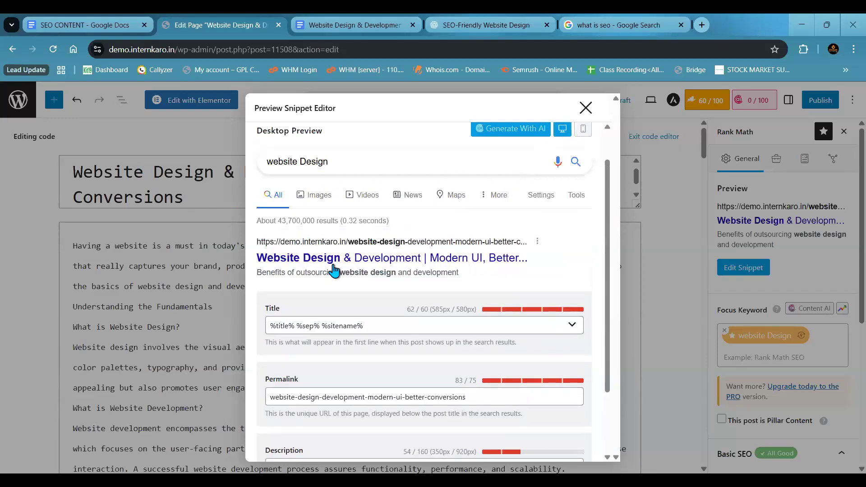
pyautogui.scroll(-1, 335, 270)
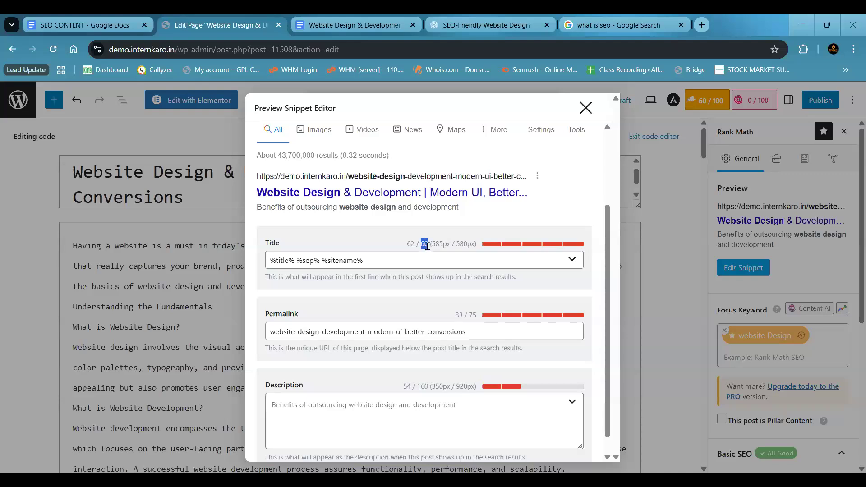
pyautogui.click(399, 254)
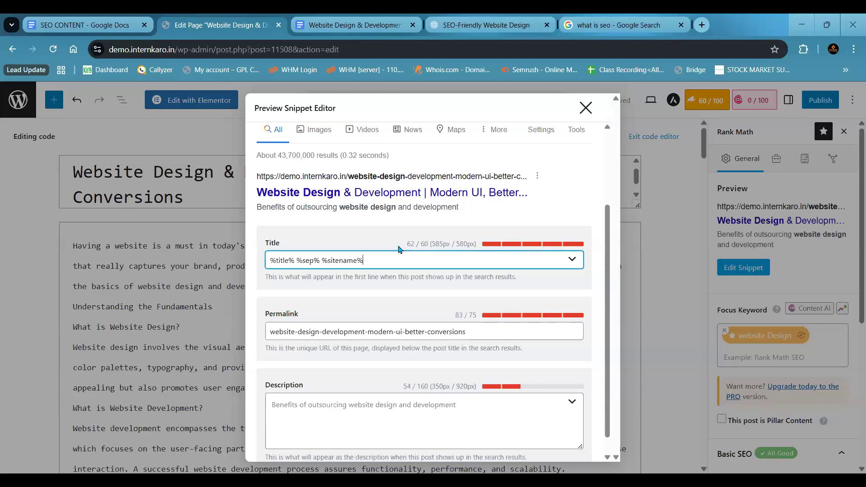
pyautogui.moveTo(330, 263); pyautogui.dragTo(366, 261)
pyautogui.click(310, 262)
pyautogui.click(378, 261)
pyautogui.scroll(2, 417, 211)
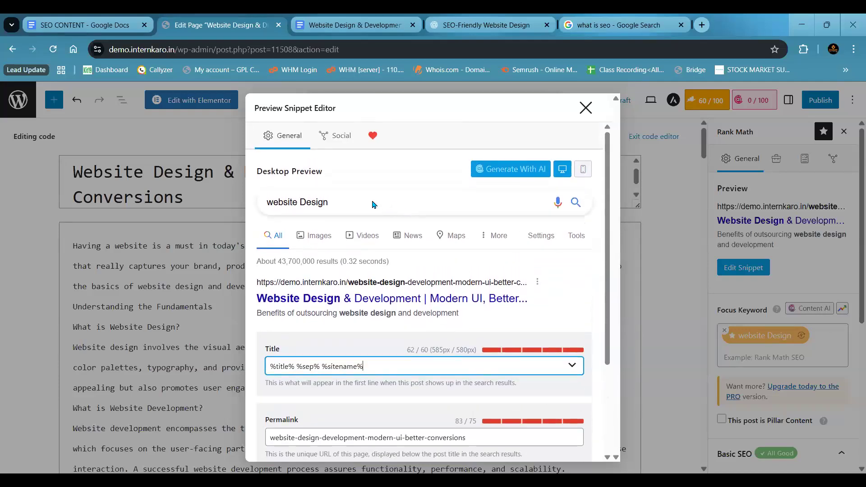
# - Examine the search query and page title in the desktop preview, and compare the title with the mobile preview
pyautogui.click(283, 205)
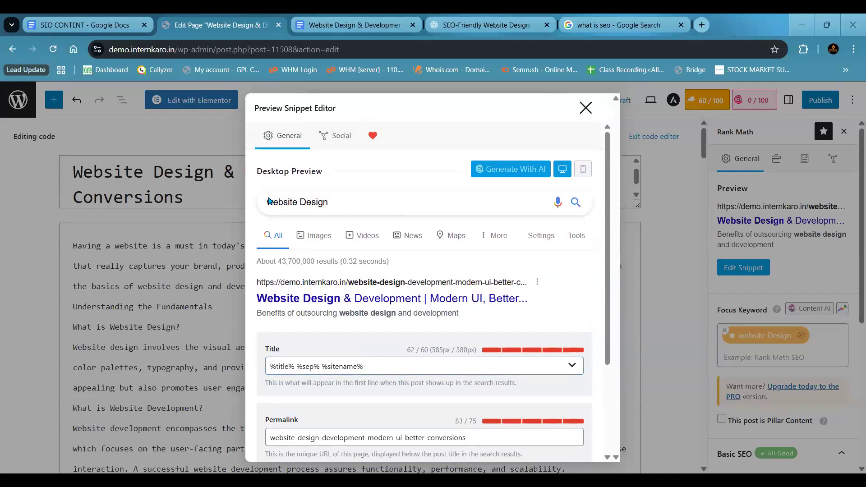
pyautogui.moveTo(256, 299); pyautogui.dragTo(537, 305)
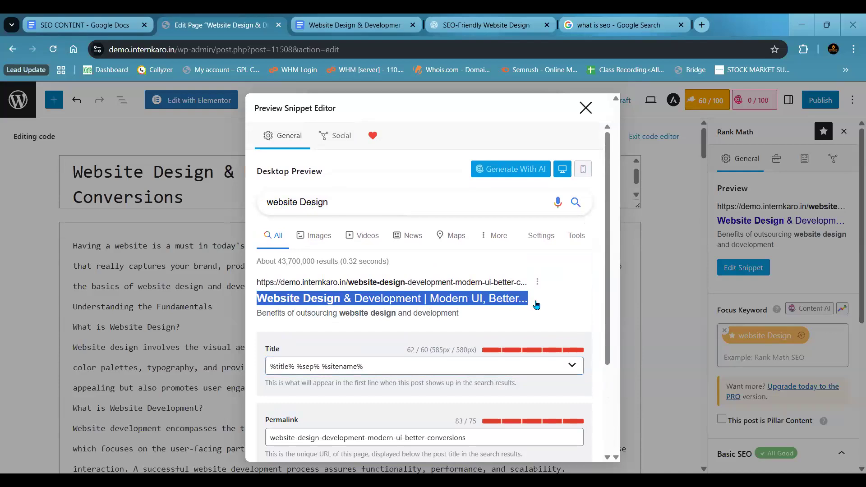
pyautogui.click(583, 169)
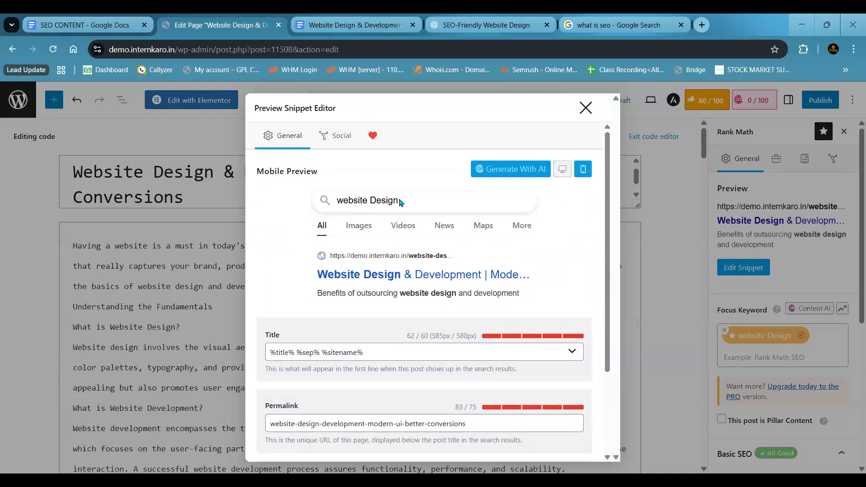
pyautogui.moveTo(314, 275); pyautogui.dragTo(545, 269)
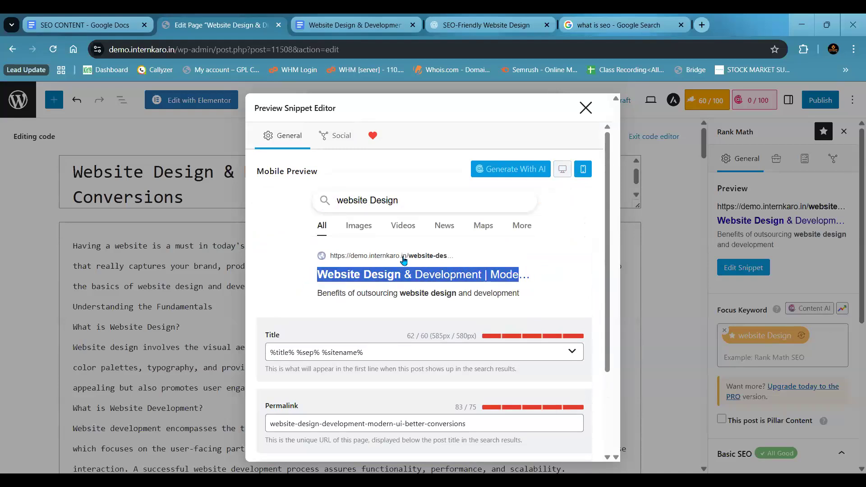
# - Examine the URL in the mobile preview, switch to the desktop preview, and examine the Title field's %sep% %sitename% variables
pyautogui.moveTo(350, 256); pyautogui.dragTo(440, 259)
pyautogui.click(289, 273)
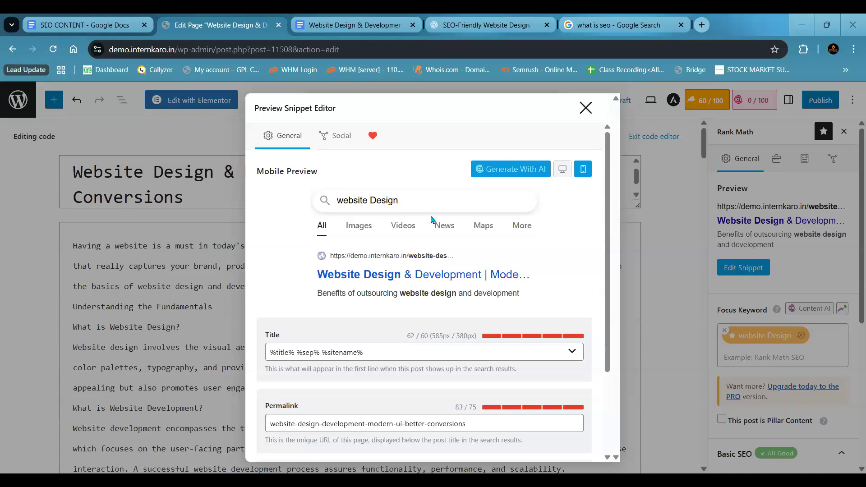
pyautogui.click(562, 170)
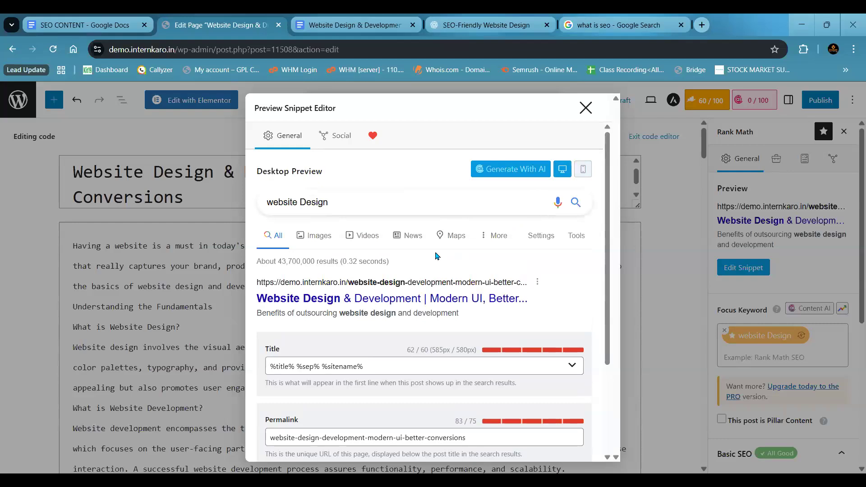
pyautogui.scroll(-2, 436, 256)
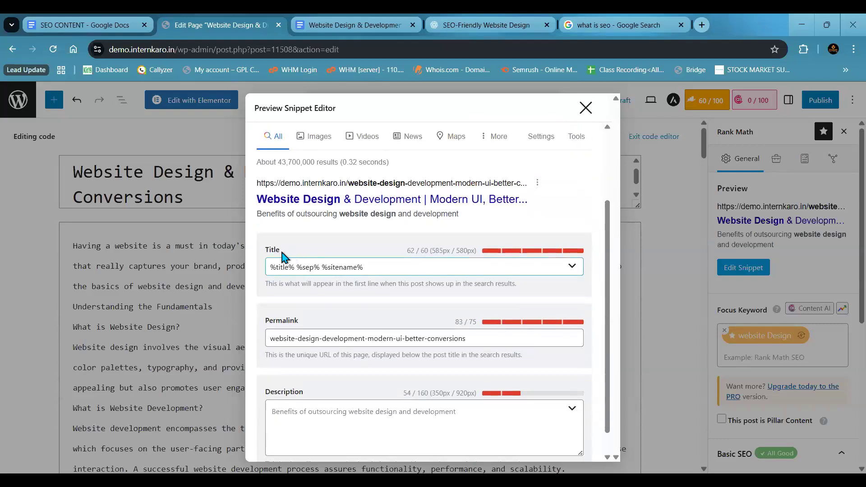
pyautogui.moveTo(361, 268); pyautogui.dragTo(296, 262)
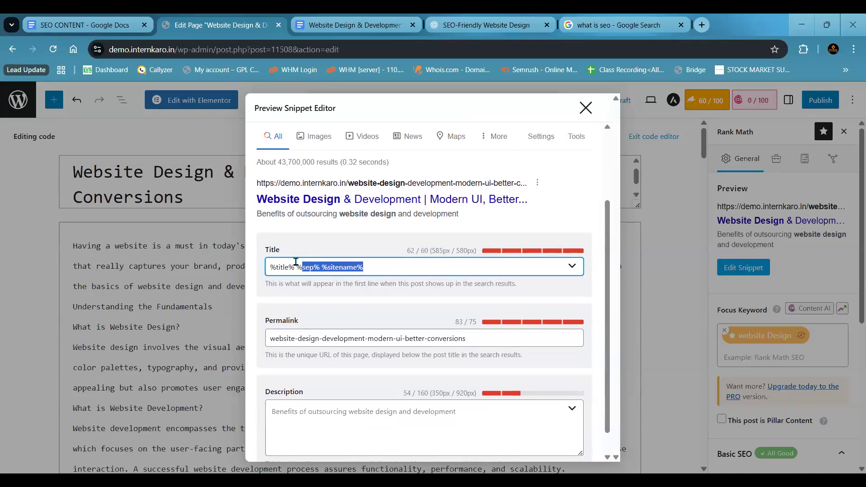
pyautogui.click(374, 271)
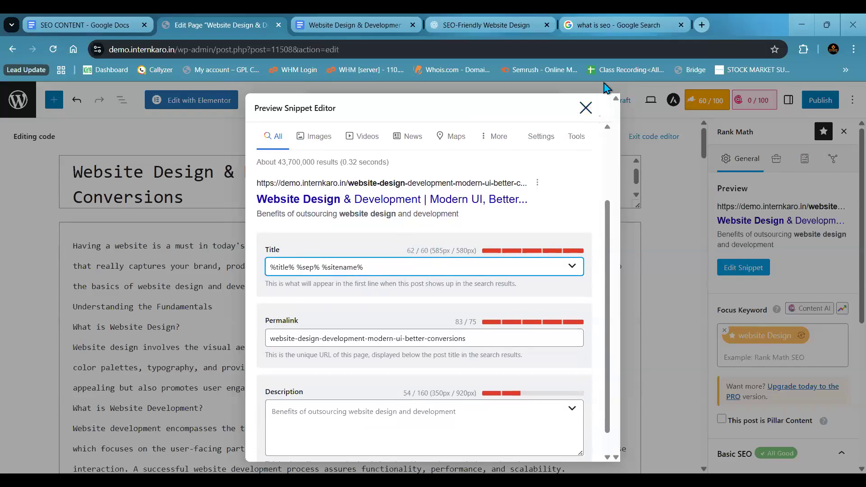
# - Annotate the preview title with its cut-off ending and site name, mark %sep% %sitename% and the title's character count, and clear the markings
pyautogui.moveTo(241, 230); pyautogui.dragTo(276, 229)
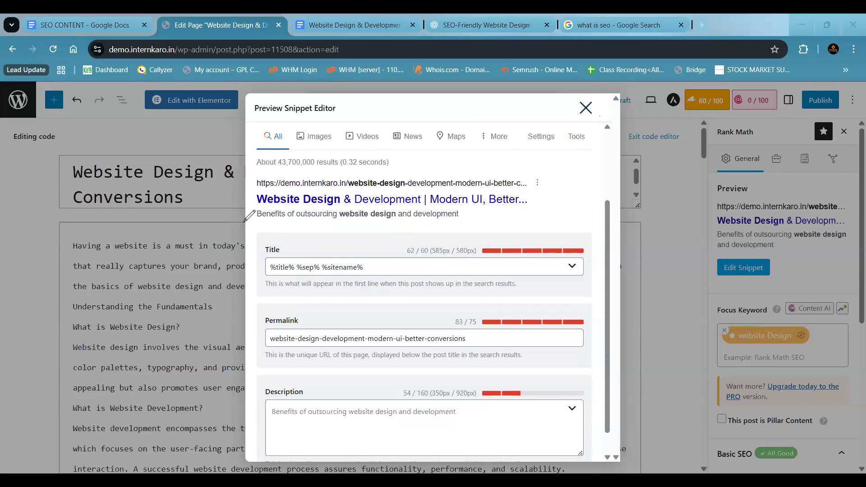
pyautogui.moveTo(261, 207)
pyautogui.mouseDown()
pyautogui.moveTo(519, 206)
pyautogui.moveTo(571, 191)
pyautogui.moveTo(574, 202)
pyautogui.moveTo(604, 207)
pyautogui.moveTo(580, 203)
pyautogui.moveTo(606, 194)
pyautogui.mouseUp()
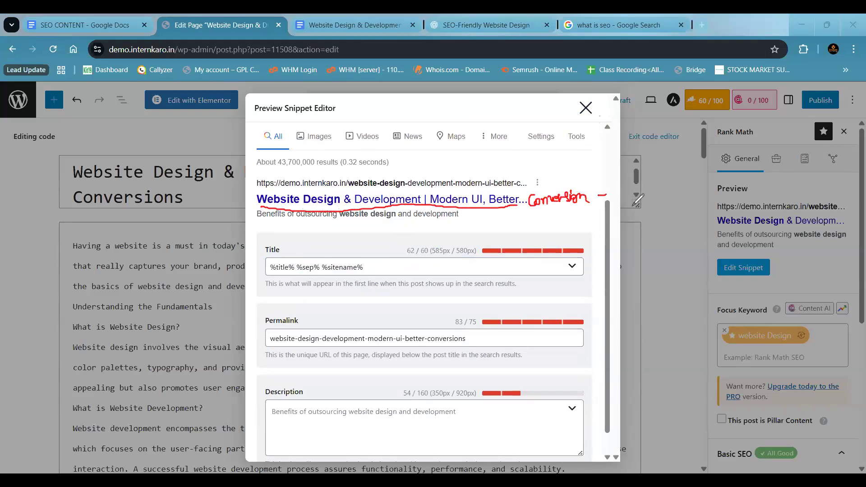
pyautogui.moveTo(621, 191)
pyautogui.mouseDown()
pyautogui.moveTo(741, 174)
pyautogui.moveTo(722, 190)
pyautogui.mouseUp()
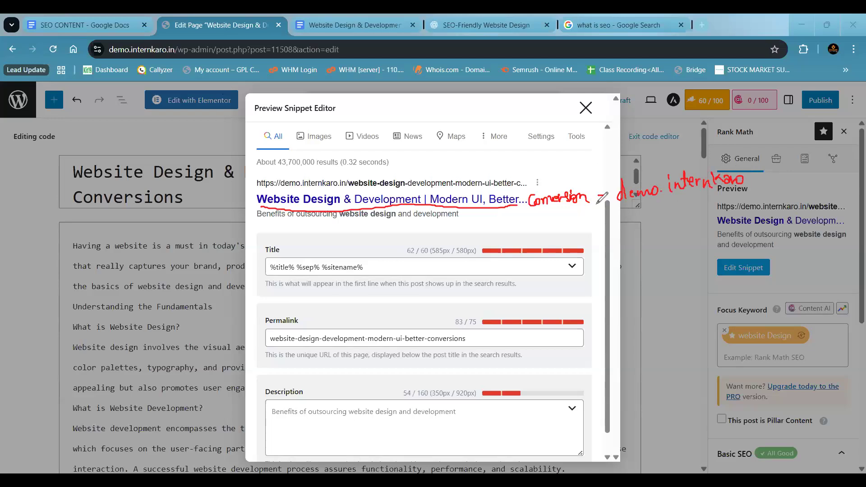
pyautogui.moveTo(538, 192); pyautogui.dragTo(528, 210)
pyautogui.moveTo(602, 191)
pyautogui.mouseDown()
pyautogui.moveTo(595, 208)
pyautogui.moveTo(643, 207)
pyautogui.mouseUp()
pyautogui.moveTo(731, 198)
pyautogui.mouseDown()
pyautogui.moveTo(753, 165)
pyautogui.moveTo(643, 159)
pyautogui.moveTo(591, 185)
pyautogui.mouseUp()
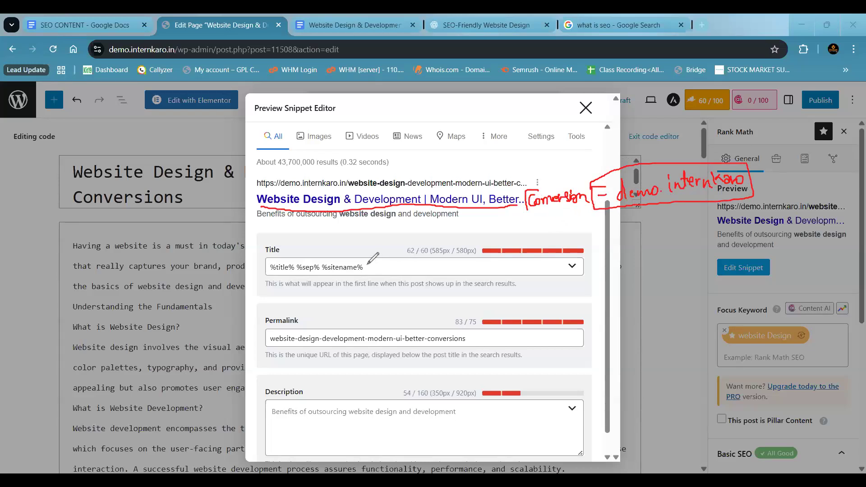
pyautogui.moveTo(362, 259)
pyautogui.mouseDown()
pyautogui.moveTo(370, 266)
pyautogui.moveTo(356, 276)
pyautogui.moveTo(298, 274)
pyautogui.moveTo(301, 263)
pyautogui.mouseUp()
pyautogui.moveTo(423, 243)
pyautogui.mouseDown()
pyautogui.moveTo(430, 254)
pyautogui.moveTo(421, 245)
pyautogui.moveTo(402, 253)
pyautogui.moveTo(415, 246)
pyautogui.mouseUp()
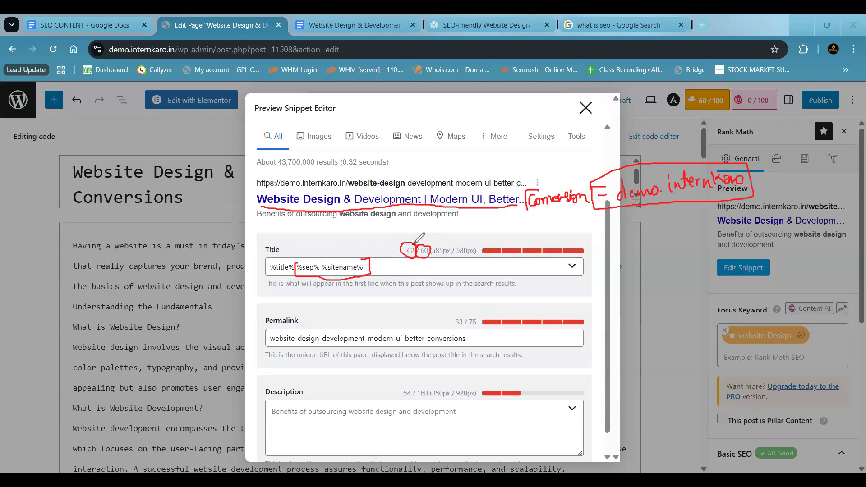
pyautogui.press('Escape')
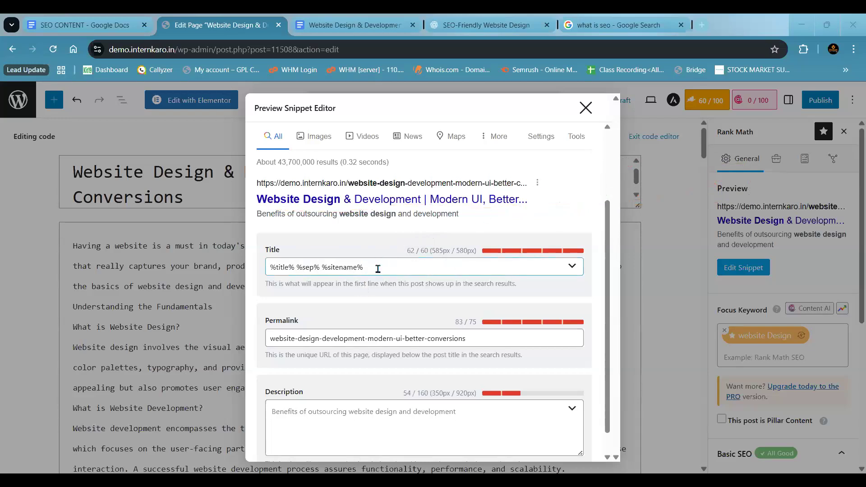
# - Remove %sep% %sitename% from the snippet's Title field, keeping only %title%
pyautogui.moveTo(366, 267); pyautogui.dragTo(299, 268)
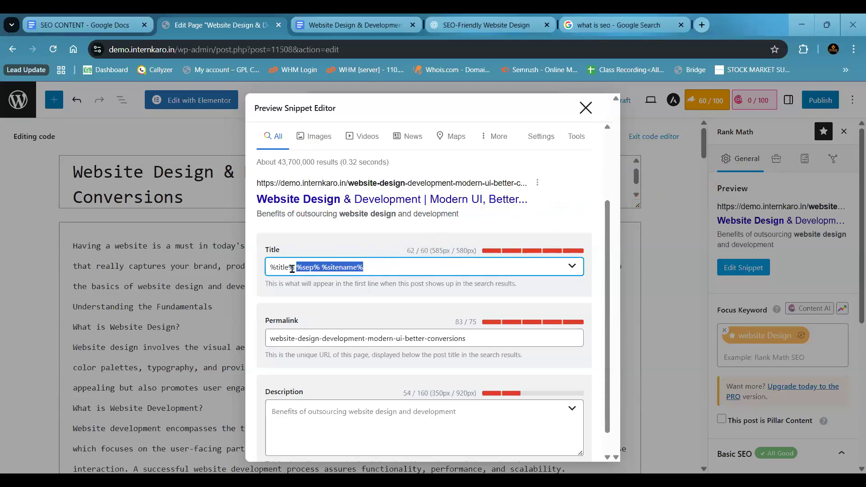
pyautogui.press('BackSpace')
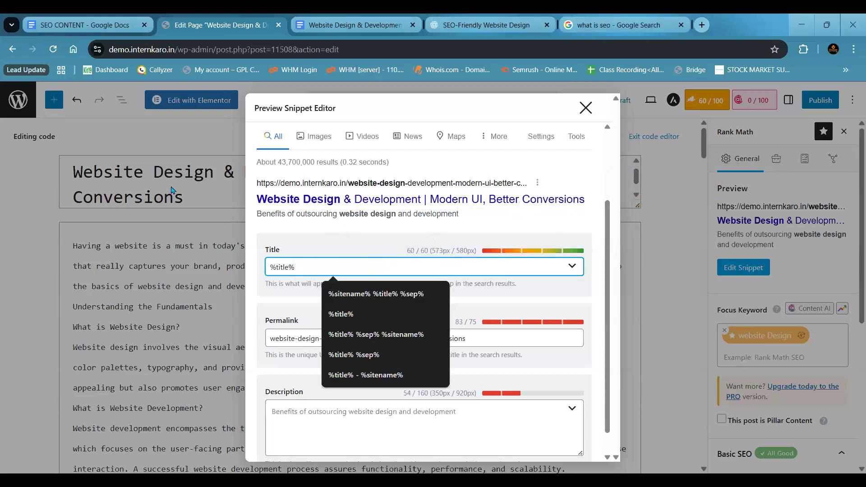
pyautogui.click(346, 232)
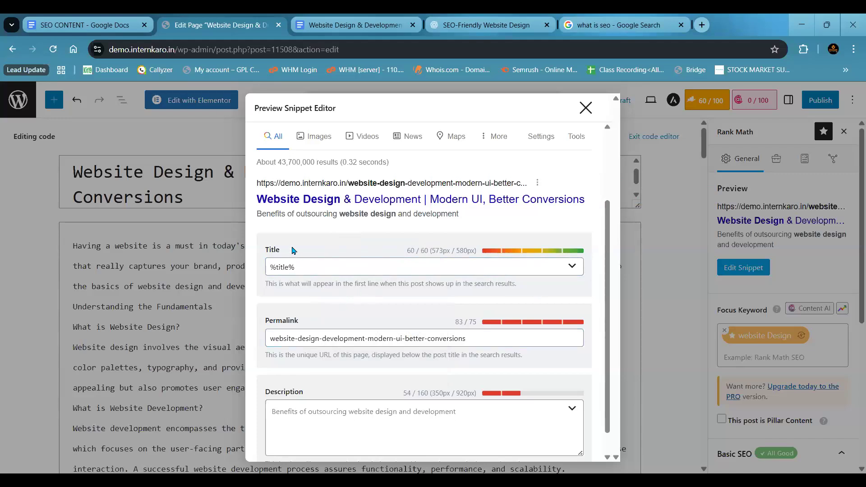
# - Shorten the Permalink to website-design-development-modern-ui by deleting its -better-conversions ending
pyautogui.click(276, 338)
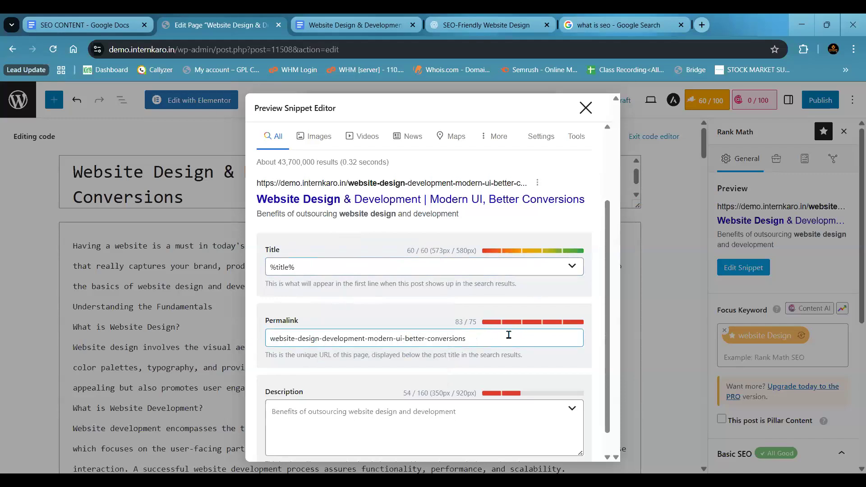
pyautogui.moveTo(478, 324); pyautogui.dragTo(456, 326)
pyautogui.click(454, 322)
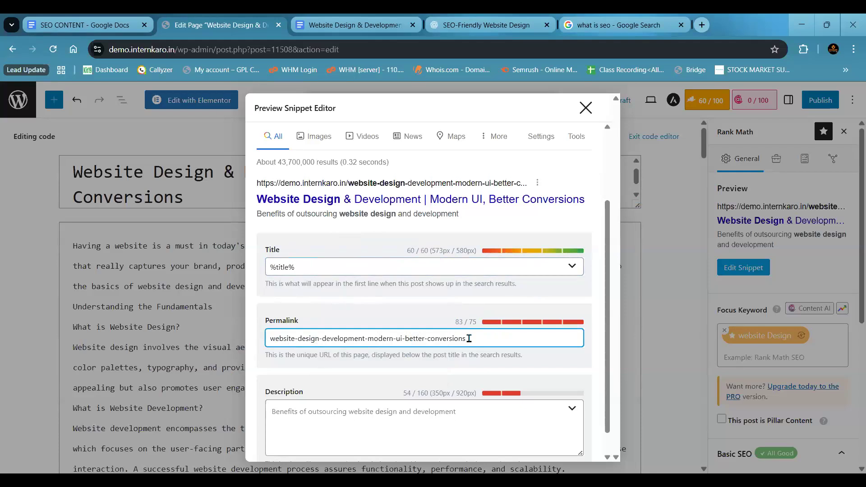
pyautogui.moveTo(487, 335); pyautogui.dragTo(401, 337)
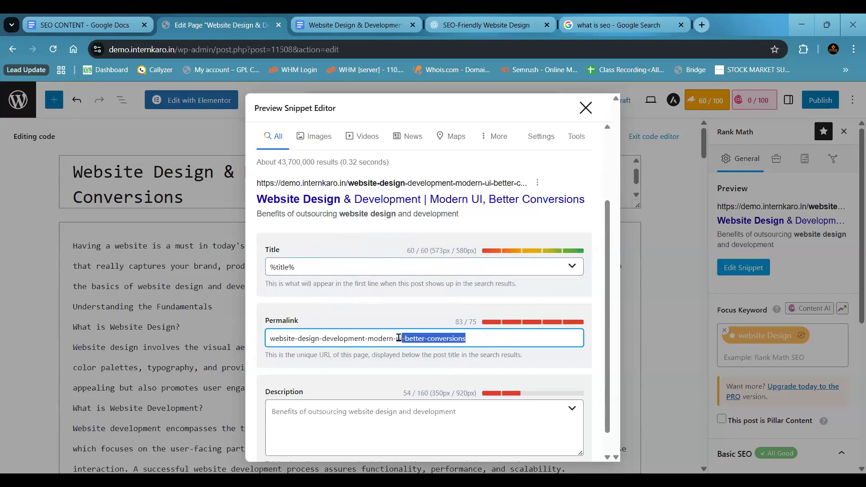
pyautogui.press('BackSpace')
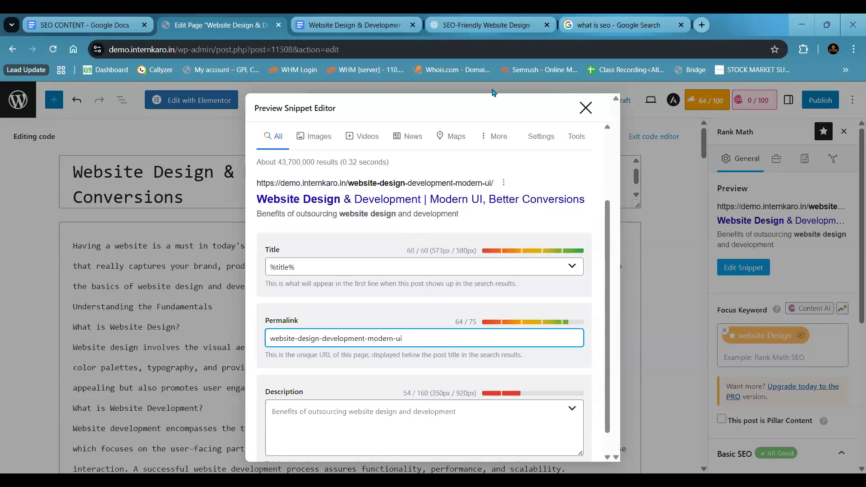
# - Copy the page URL from the desktop preview, open it in a new browser tab to check it, and close that tab
pyautogui.moveTo(257, 183); pyautogui.dragTo(494, 182)
pyautogui.hotkey('ctrl', 'c')
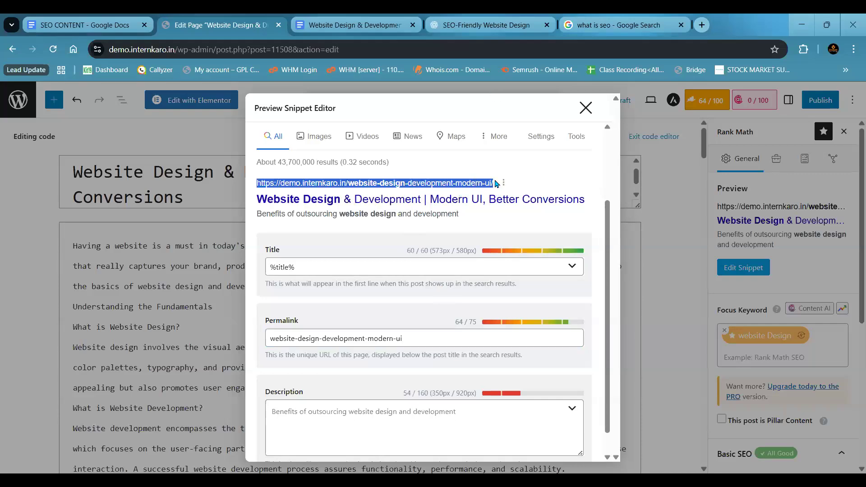
pyautogui.click(671, 24)
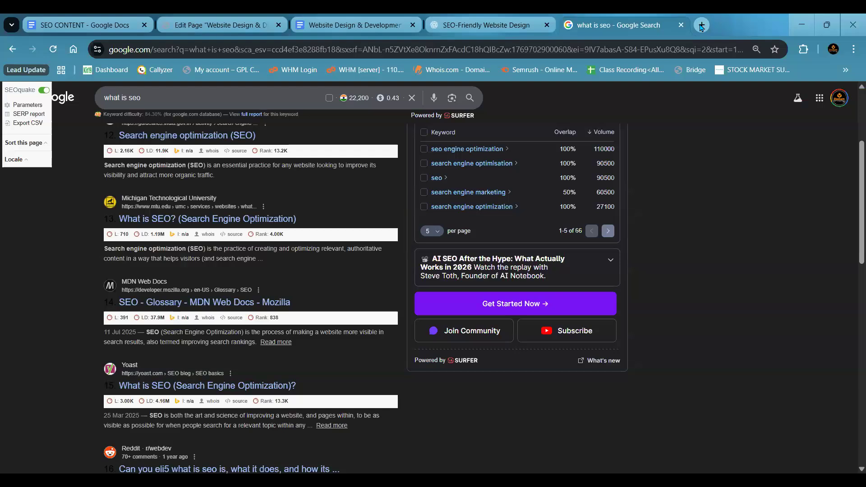
pyautogui.click(702, 25)
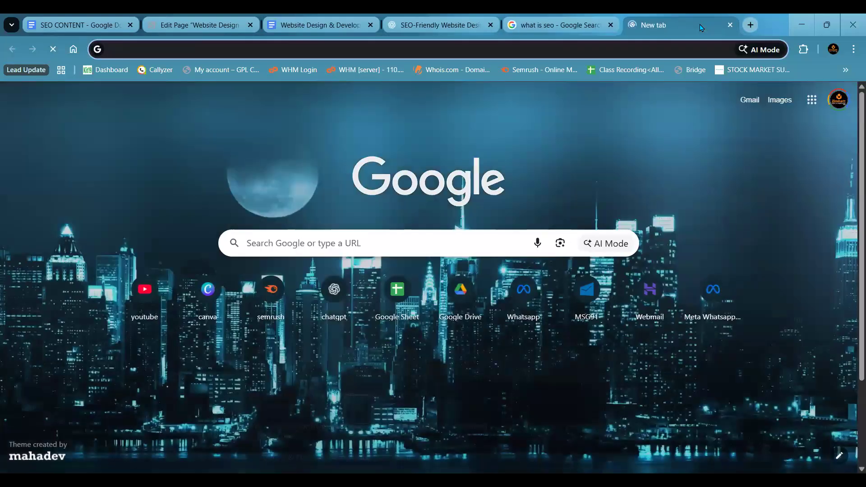
pyautogui.hotkey('ctrl', 'v')
pyautogui.press('Return')
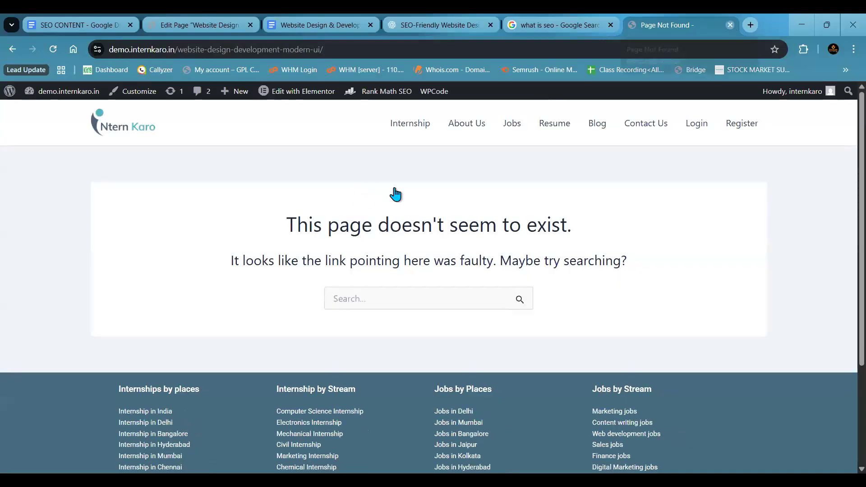
pyautogui.hotkey('ctrl', 'w')
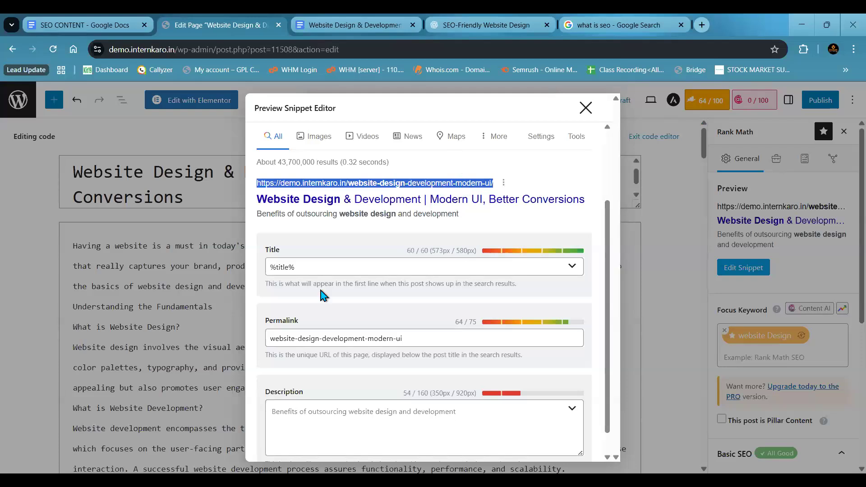
# - Examine the Permalink field, consult the SEO CONTENT document, and check the website-design keyword at the start of the permalink
pyautogui.click(427, 338)
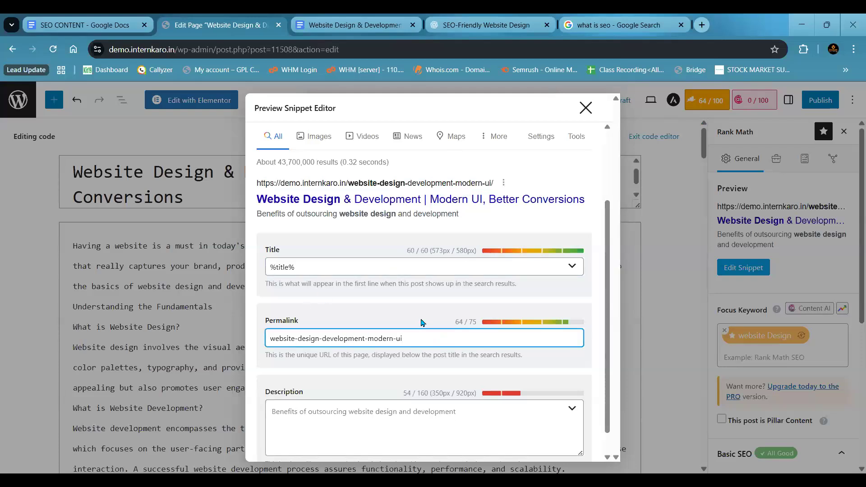
pyautogui.click(482, 83)
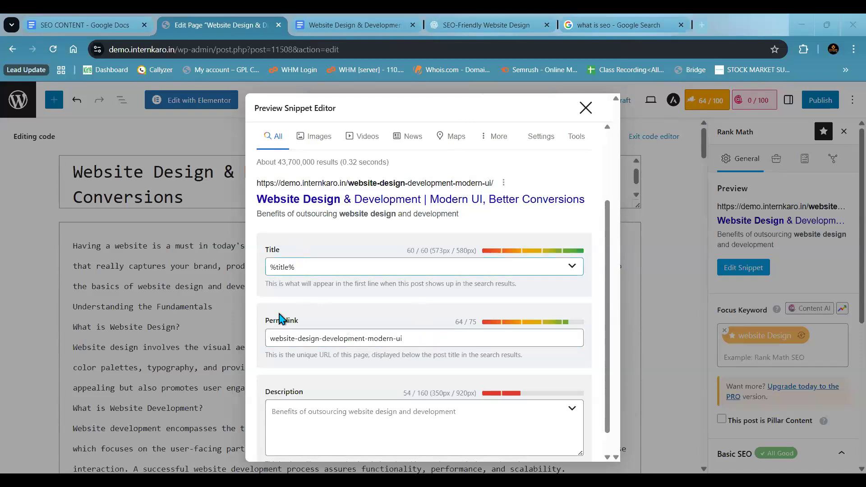
pyautogui.moveTo(299, 323); pyautogui.dragTo(259, 326)
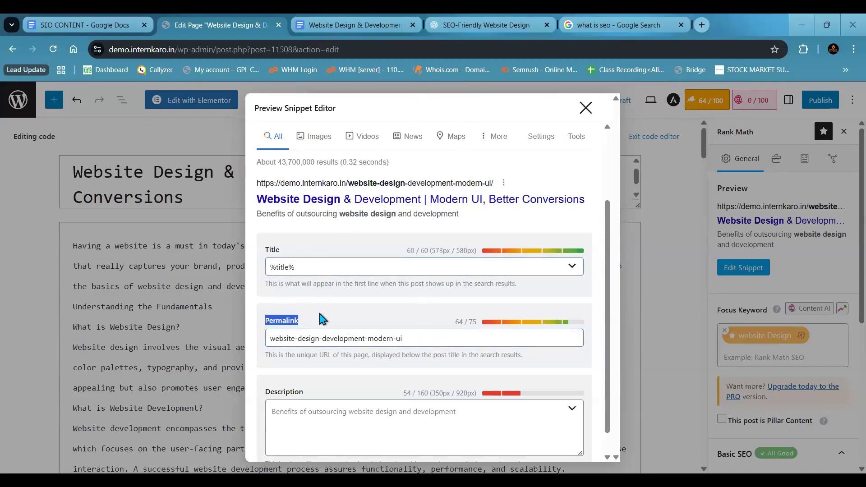
pyautogui.click(319, 334)
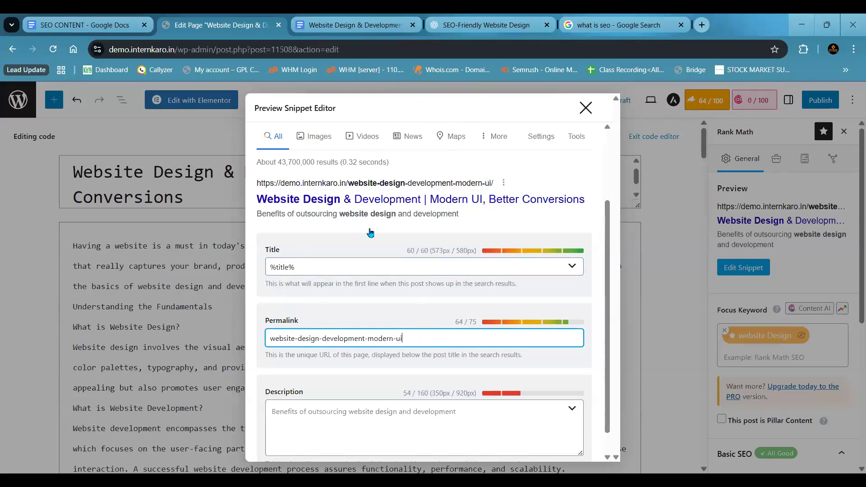
pyautogui.click(347, 26)
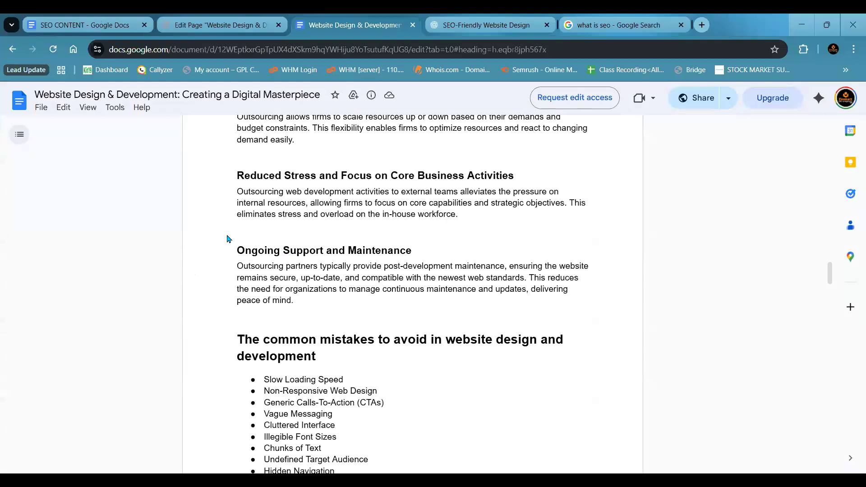
pyautogui.click(96, 23)
pyautogui.moveTo(289, 211); pyautogui.dragTo(470, 211)
pyautogui.click(241, 22)
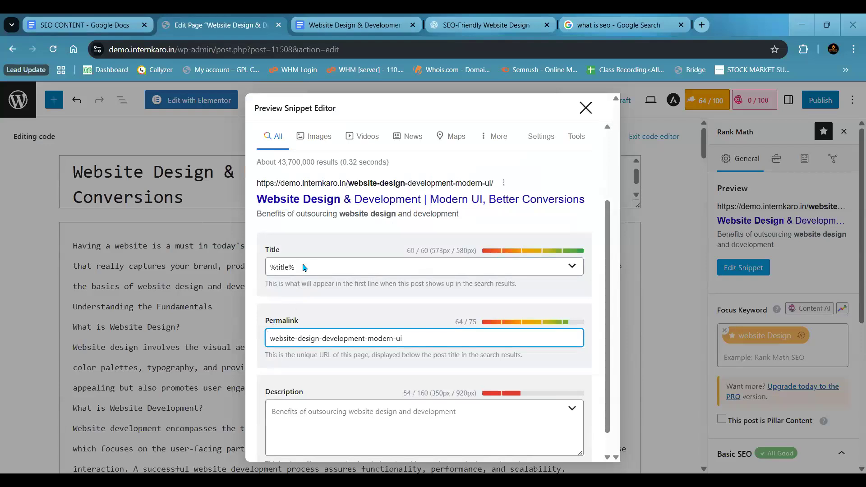
pyautogui.moveTo(271, 338); pyautogui.dragTo(318, 338)
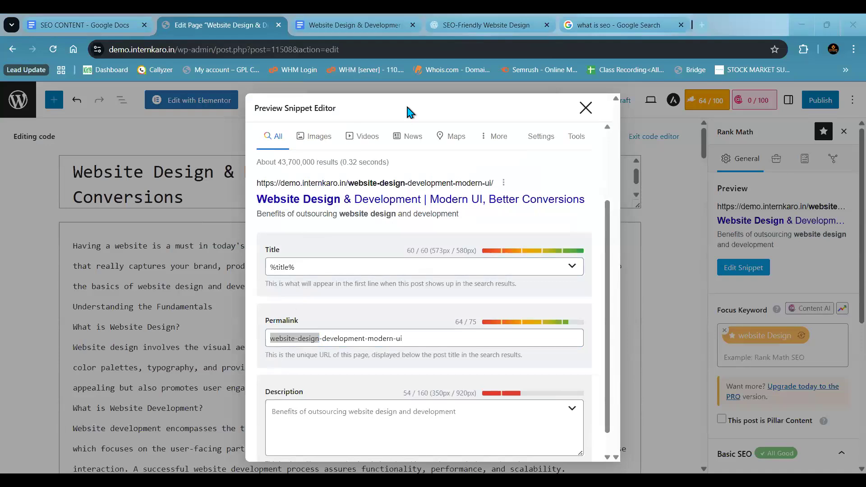
pyautogui.click(266, 338)
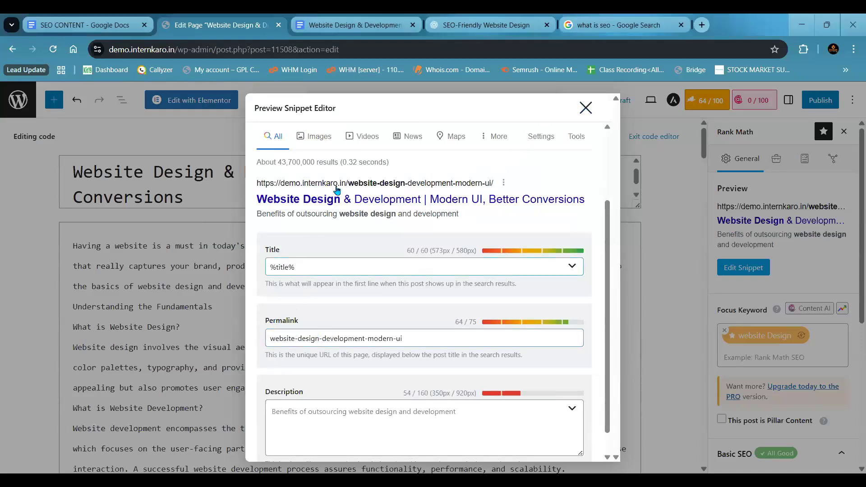
# - Compare the page title with the permalink part of the URL in the desktop search preview
pyautogui.moveTo(254, 200); pyautogui.dragTo(586, 199)
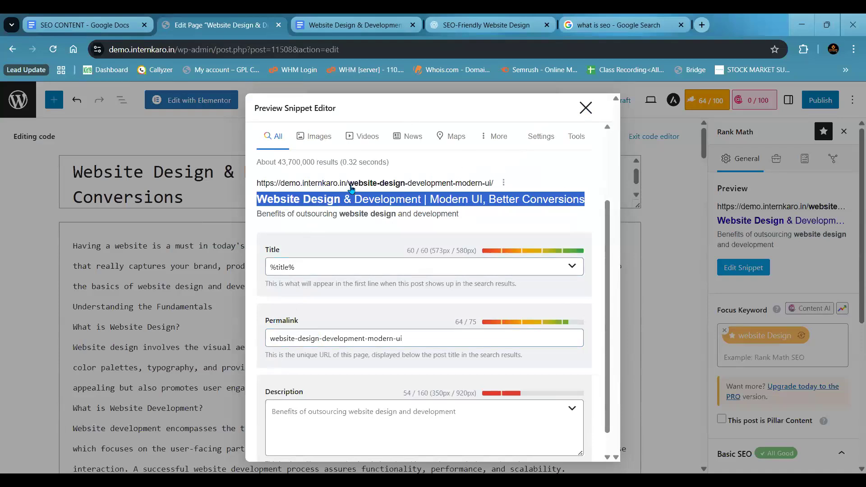
pyautogui.moveTo(348, 183); pyautogui.dragTo(488, 181)
pyautogui.moveTo(253, 202); pyautogui.dragTo(585, 199)
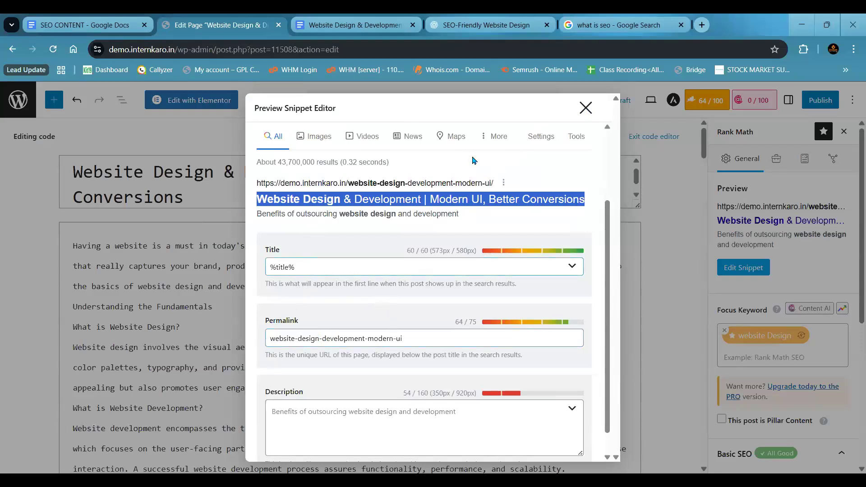
pyautogui.click(433, 336)
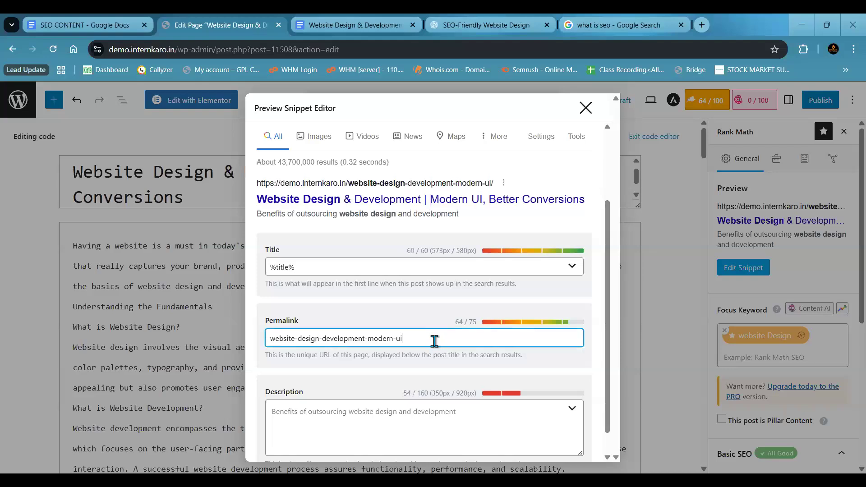
# - Check the character limit of the snippet's Description field and place the cursor in that field
pyautogui.click(345, 422)
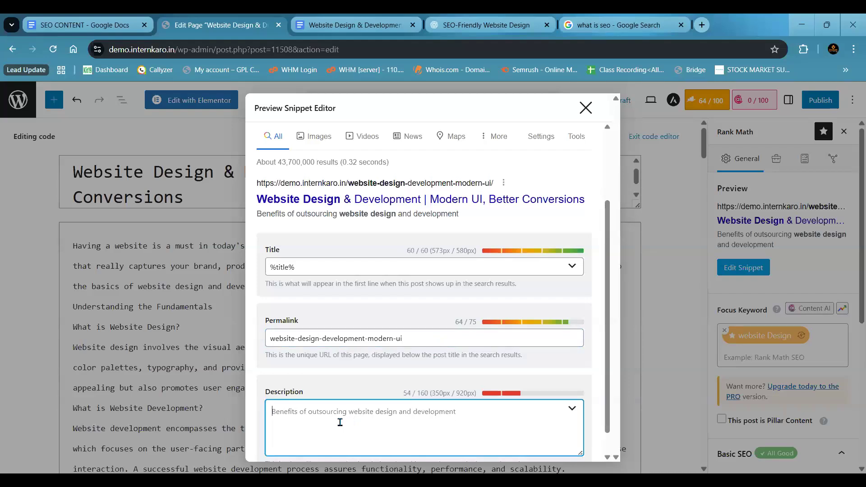
pyautogui.moveTo(417, 394)
pyautogui.mouseDown()
pyautogui.moveTo(440, 394)
pyautogui.moveTo(428, 393)
pyautogui.mouseUp()
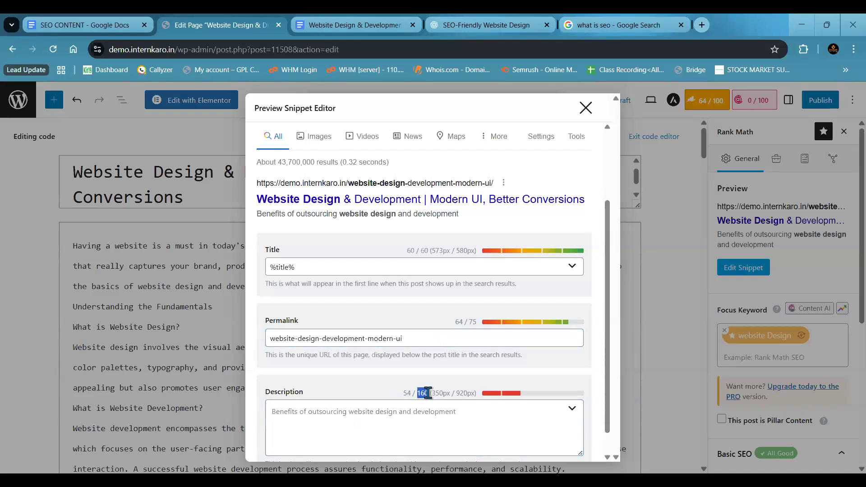
pyautogui.click(407, 427)
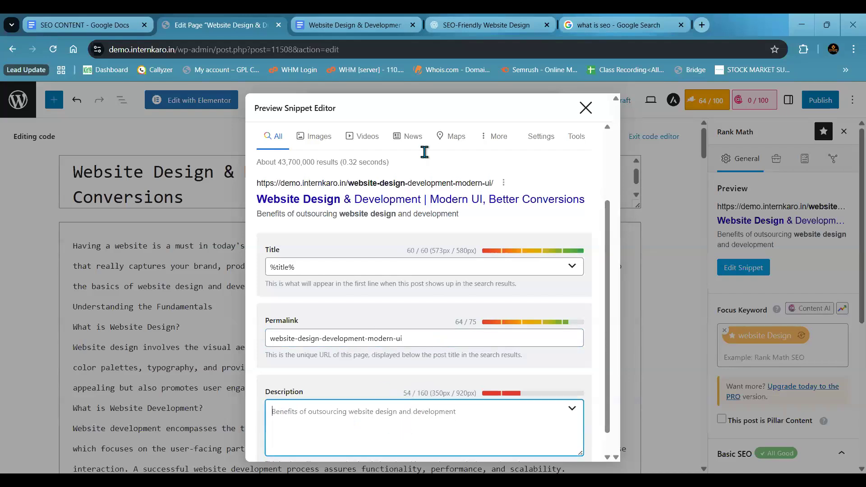
# - Switch to the ChatGPT conversation and begin a prompt with "write a meta description for this page"
pyautogui.click(497, 23)
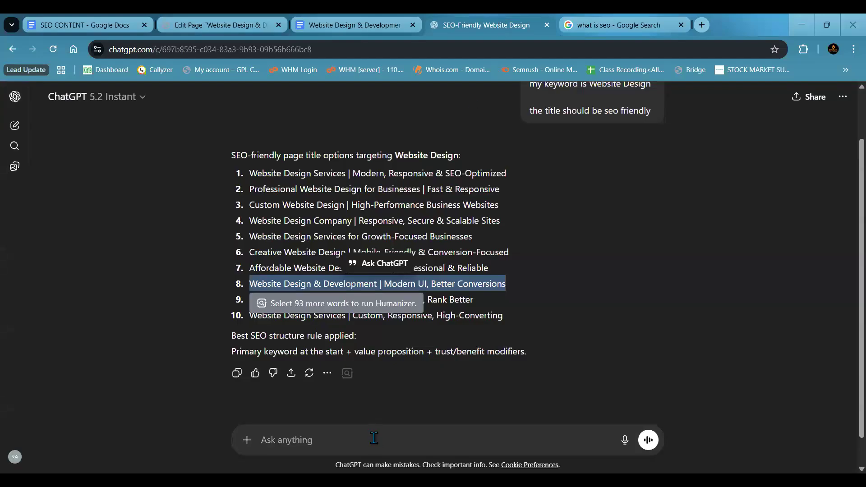
pyautogui.click(375, 438)
pyautogui.write('write a ')
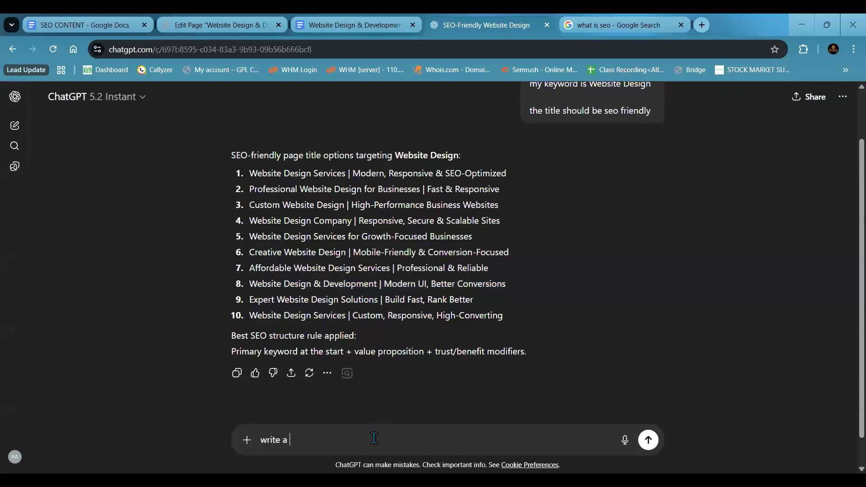
pyautogui.write('meta description for this page')
pyautogui.hotkey('shift', 'Return')
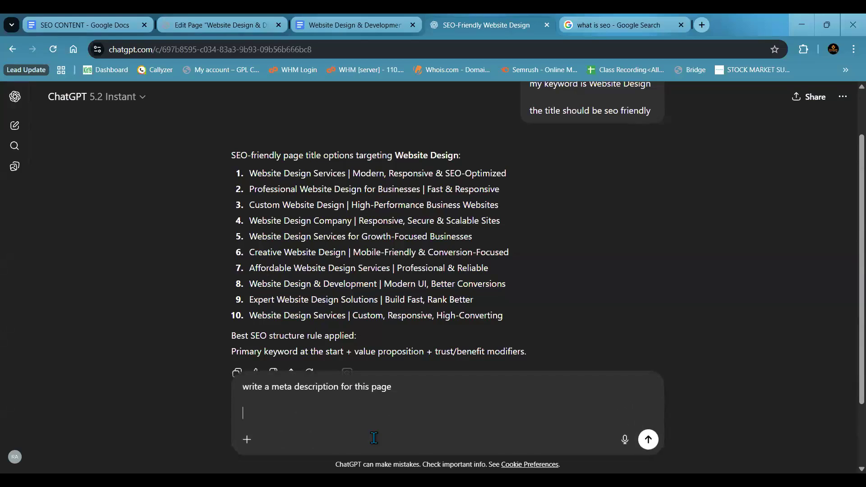
# - Add the instruction "show my keyword in the begining" on a new line of the prompt
pyautogui.write('show my keyword in the begi')
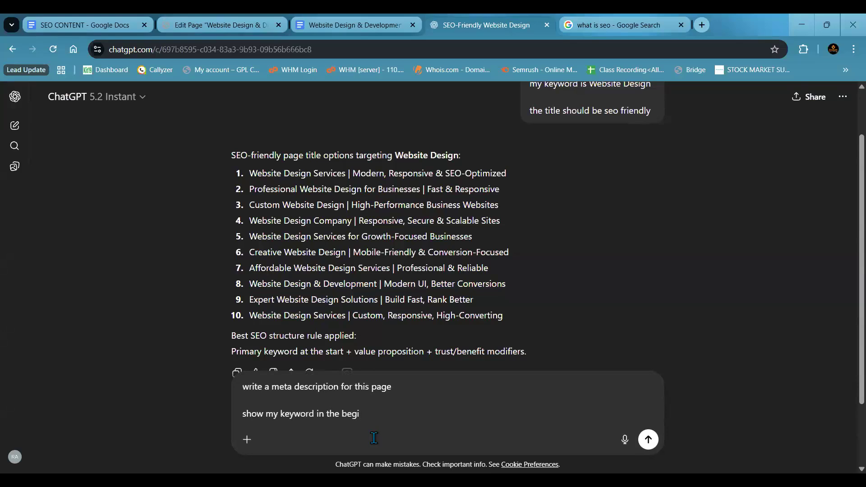
pyautogui.write('ning, the')
# - Extend the prompt with "the description should be under 160 character" and send it
pyautogui.press('BackSpace')
pyautogui.write('he description sho')
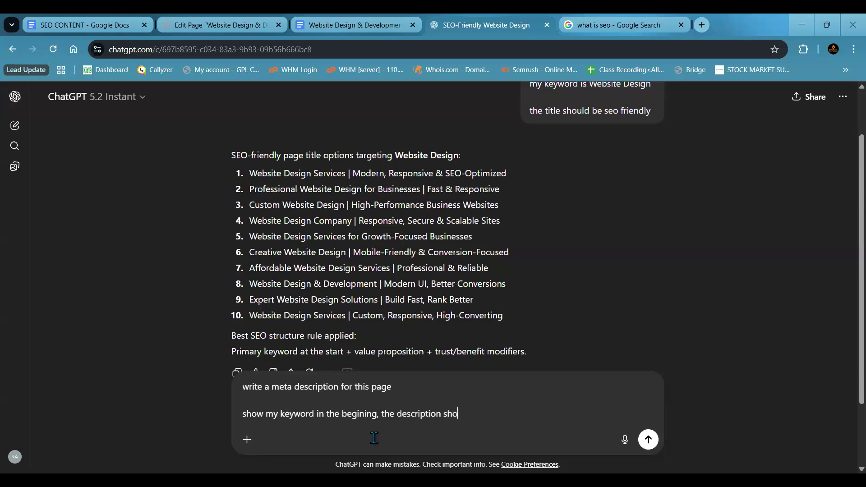
pyautogui.write('uld be under 160 chara')
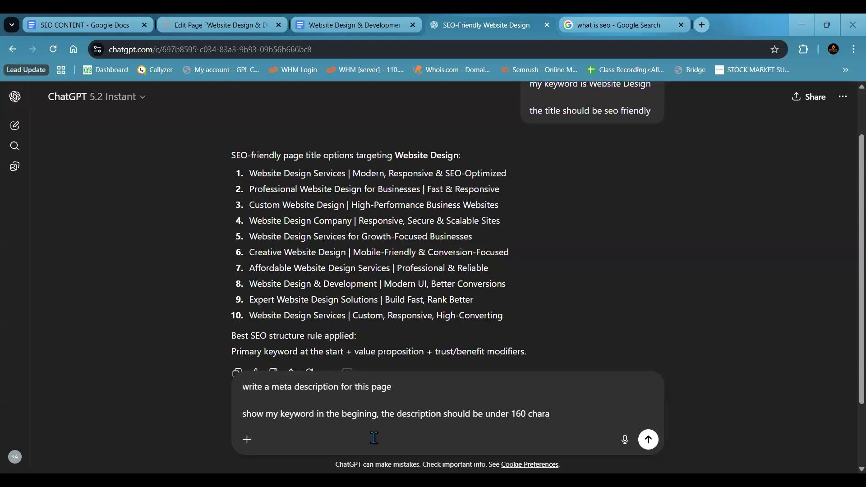
pyautogui.write('cter')
pyautogui.press('Return')
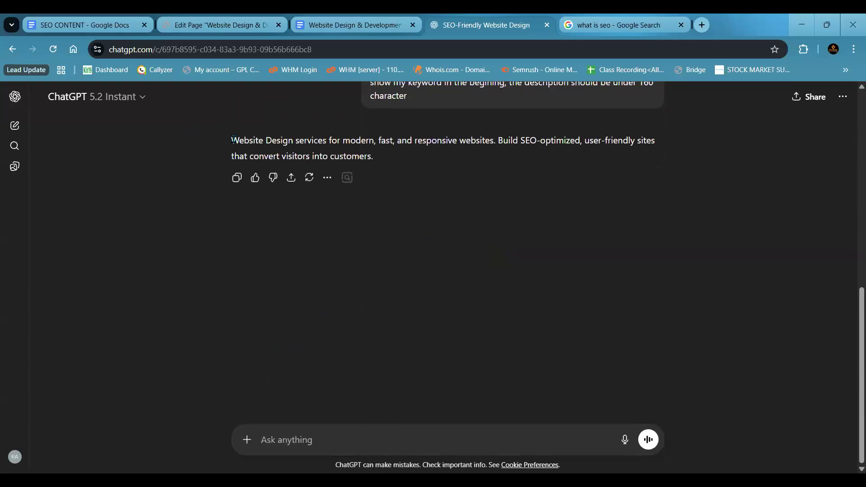
# - Review the generated meta description and copy the title "Website Design & Development | Modern UI, Better Conversions" into a new message
pyautogui.moveTo(232, 140); pyautogui.dragTo(393, 158)
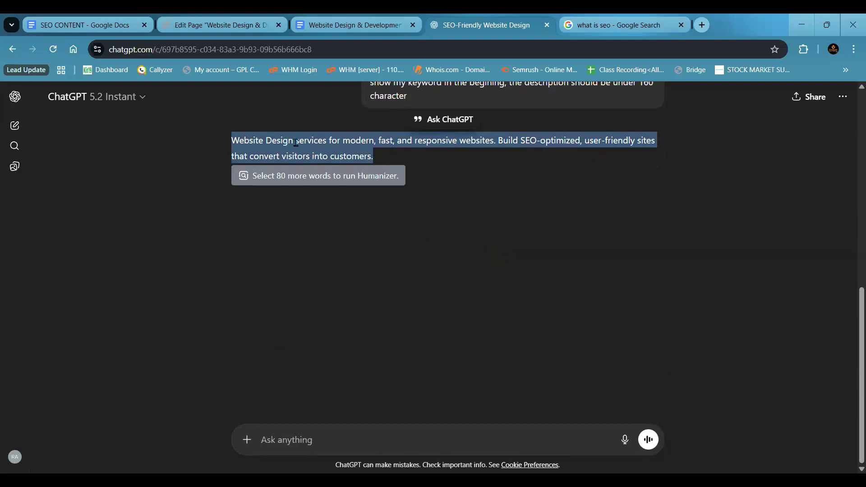
pyautogui.click(345, 142)
pyautogui.scroll(5, 345, 142)
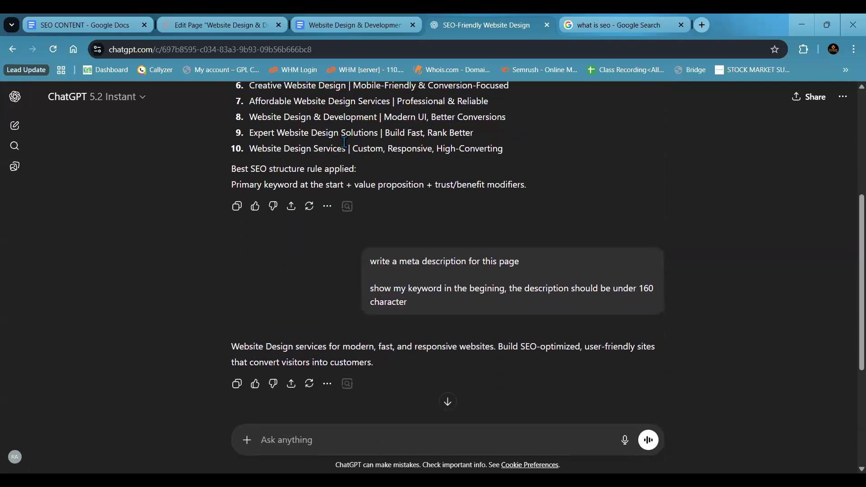
pyautogui.moveTo(249, 116); pyautogui.dragTo(510, 119)
pyautogui.hotkey('ctrl', 'c')
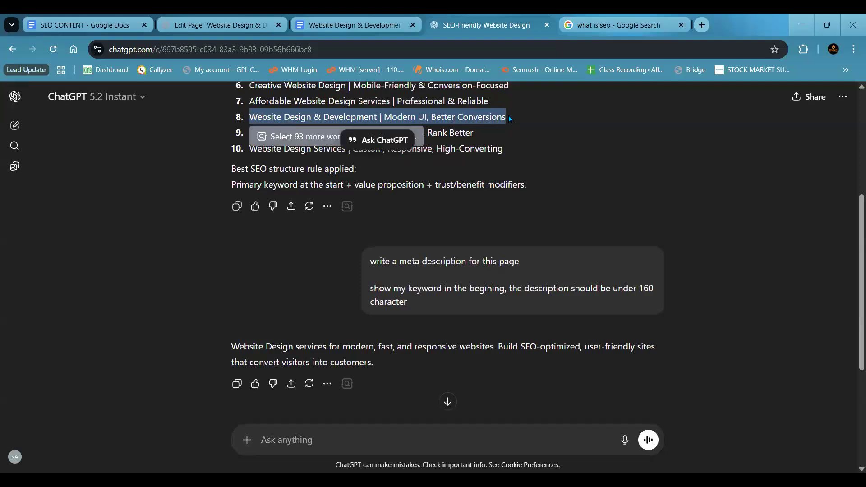
pyautogui.click(391, 387)
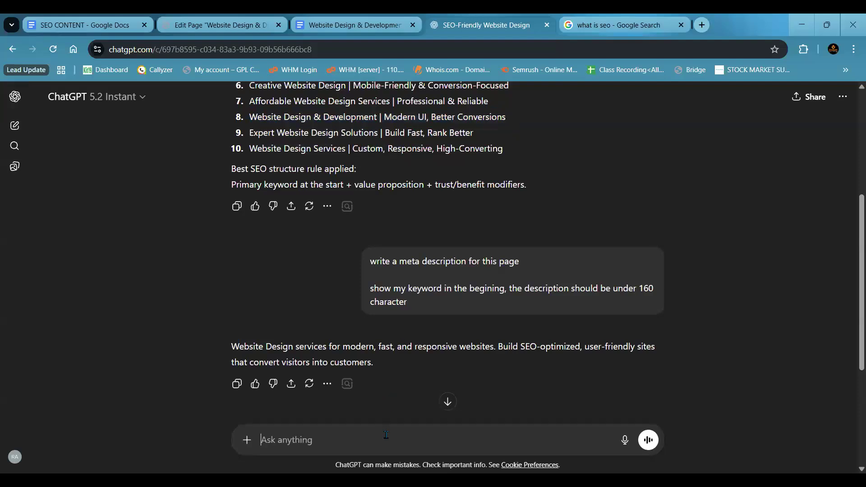
pyautogui.hotkey('ctrl', 'v')
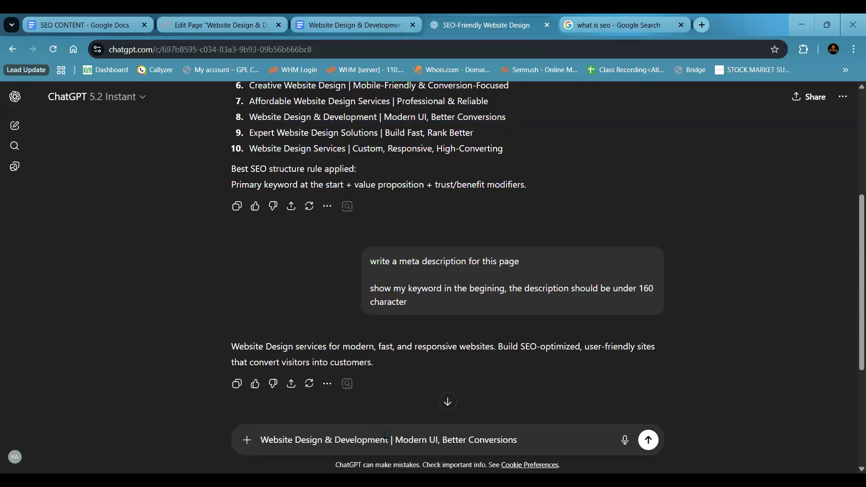
# - Add "this is my title" below the pasted title and send the message
pyautogui.hotkey('shift', 'Return')
pyautogui.hotkey('shift', 'Return')
pyautogui.write('thi')
pyautogui.press('BackSpace')
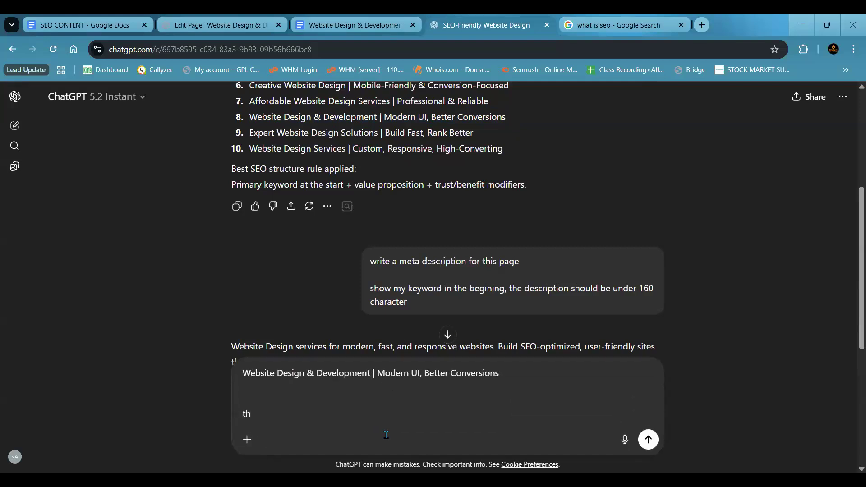
pyautogui.write('s is my title')
pyautogui.press('Return')
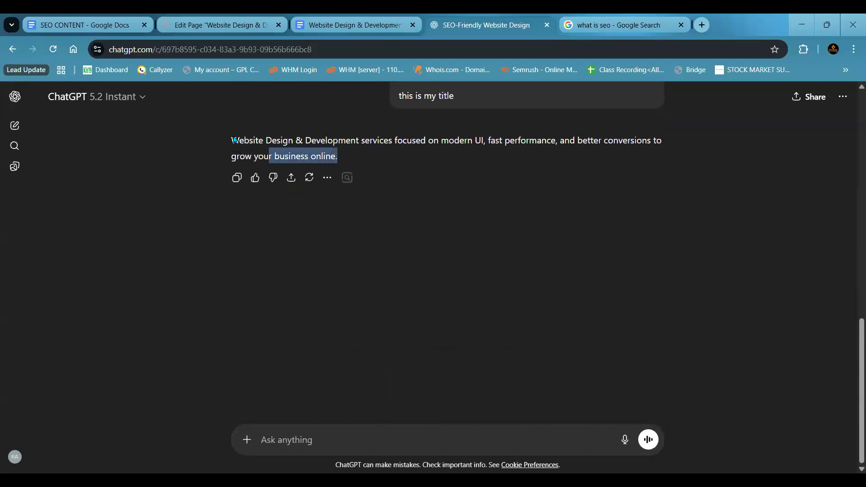
# - Compare the newly generated meta description with the supplied title and the earlier description
pyautogui.moveTo(234, 140); pyautogui.dragTo(230, 134)
pyautogui.click(195, 175)
pyautogui.scroll(1, 195, 175)
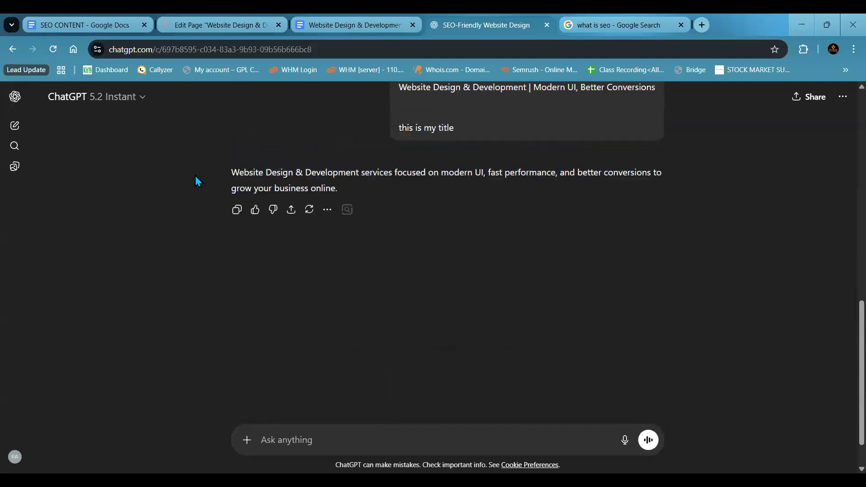
pyautogui.scroll(4, 195, 175)
pyautogui.moveTo(231, 348); pyautogui.dragTo(484, 346)
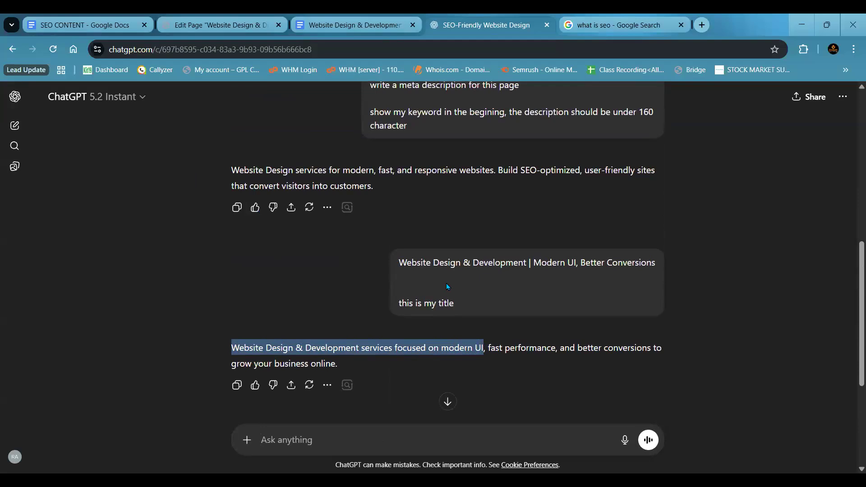
pyautogui.moveTo(534, 263); pyautogui.dragTo(657, 264)
pyautogui.click(360, 355)
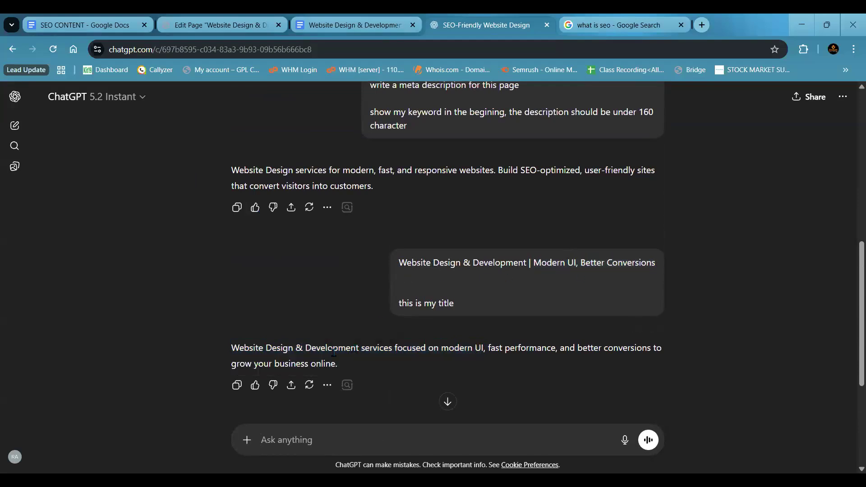
pyautogui.moveTo(232, 350); pyautogui.dragTo(339, 364)
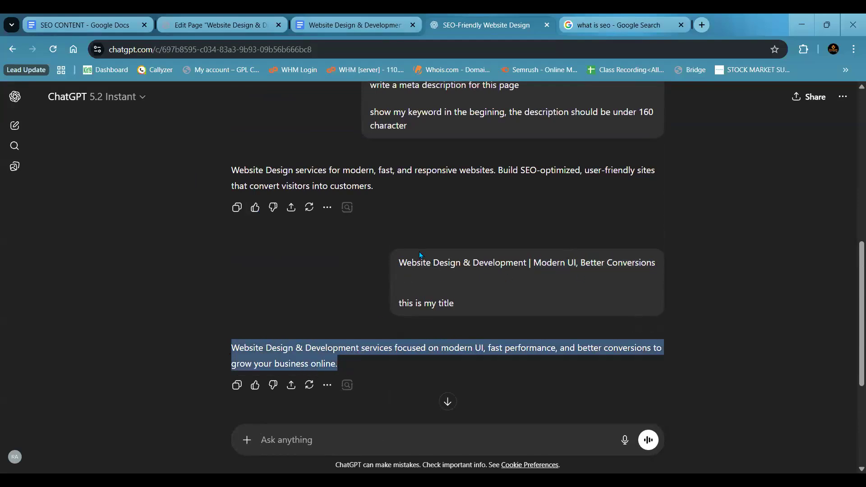
pyautogui.click(327, 313)
pyautogui.moveTo(231, 170); pyautogui.dragTo(471, 167)
pyautogui.click(462, 185)
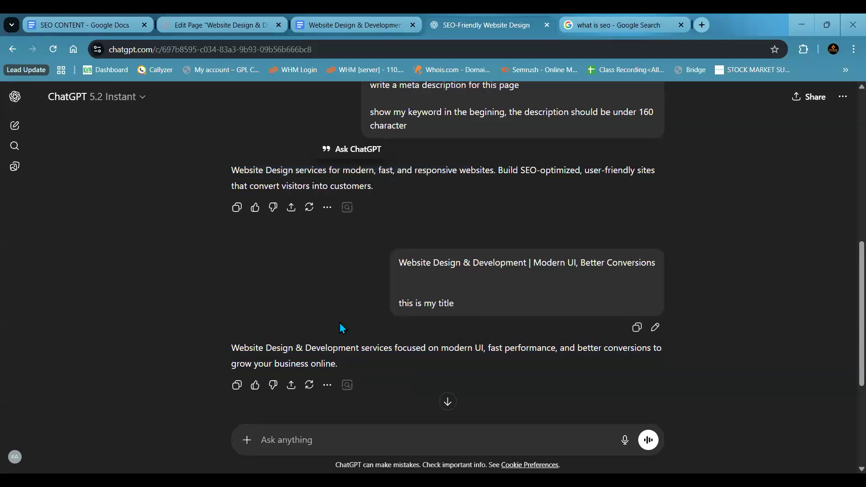
# - In WordPress, set the snippet's Description to "Website Design & Development services focused on modern UI, fast performance, and better conversions to grow your business online."
pyautogui.moveTo(231, 349); pyautogui.dragTo(344, 370)
pyautogui.hotkey('ctrl', 'c')
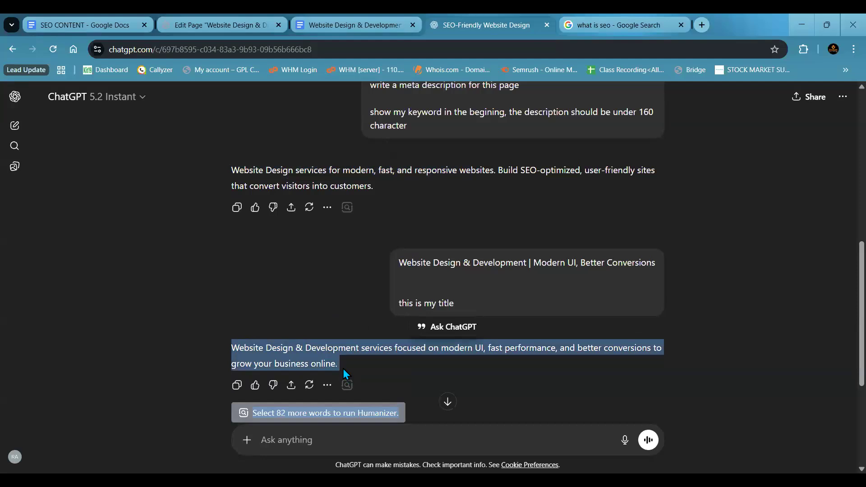
pyautogui.click(233, 350)
pyautogui.moveTo(232, 350); pyautogui.dragTo(342, 363)
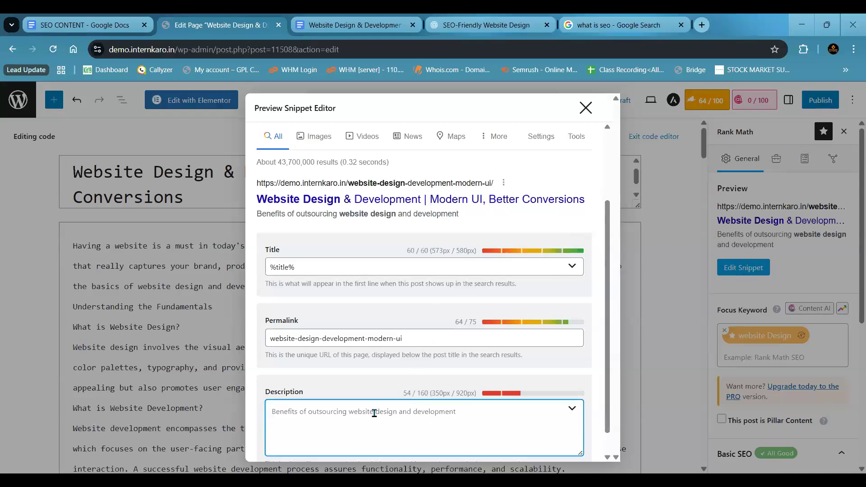
pyautogui.hotkey('ctrl', 'v')
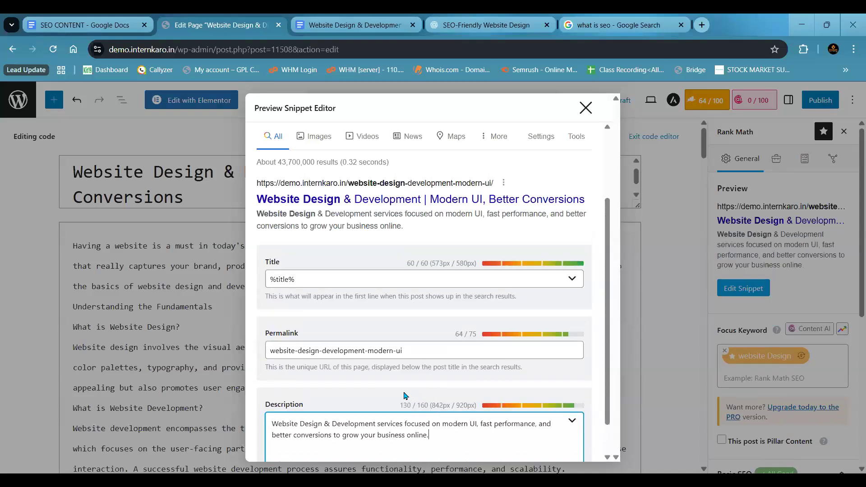
# - Check the Description's character count and the position of the focus keyword in its text
pyautogui.scroll(-1, 405, 395)
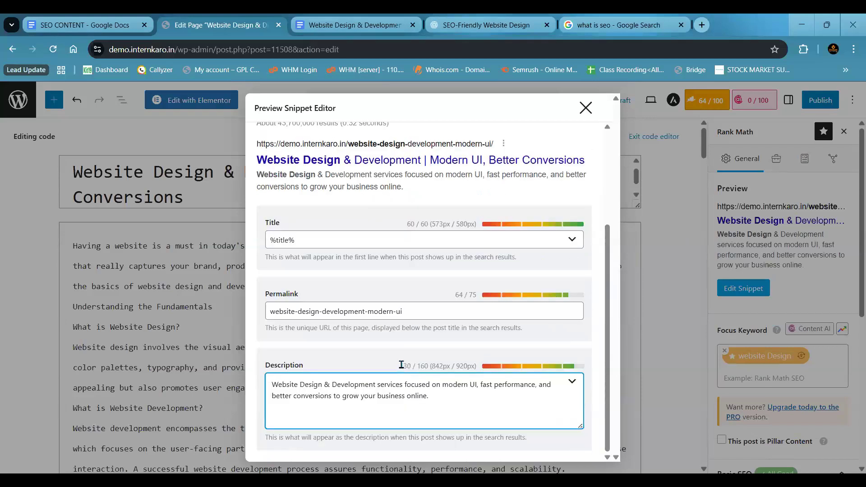
pyautogui.doubleClick(411, 364)
pyautogui.click(468, 394)
pyautogui.keyDown('shift'); pyautogui.click(289, 384); pyautogui.keyUp('shift')
pyautogui.keyDown('shift'); pyautogui.click(271, 383); pyautogui.keyUp('shift')
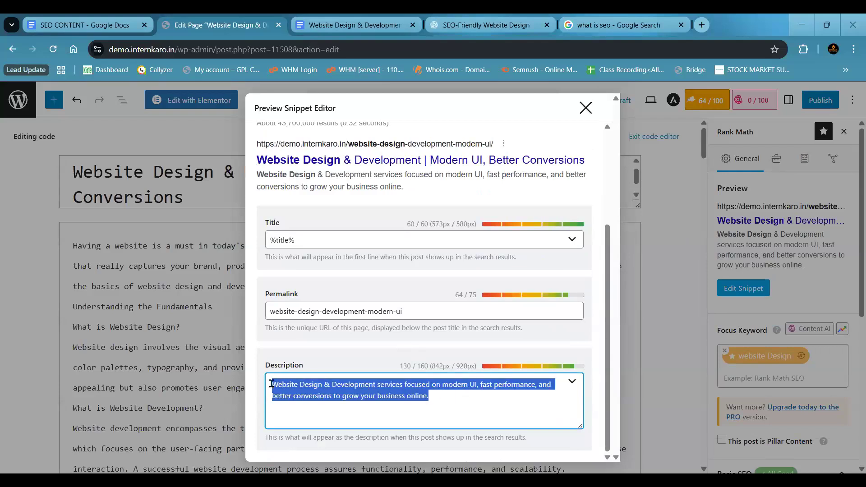
pyautogui.click(316, 235)
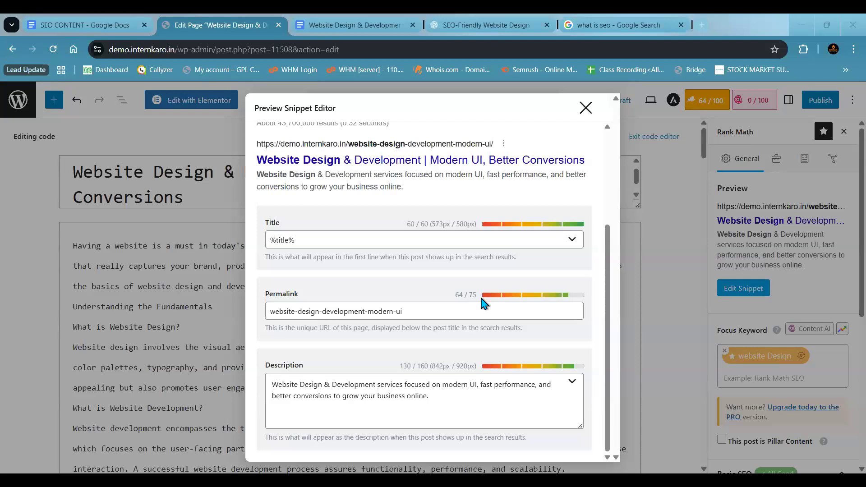
# - Examine the search term, page URL, title and meta description in the desktop search preview
pyautogui.scroll(3, 483, 304)
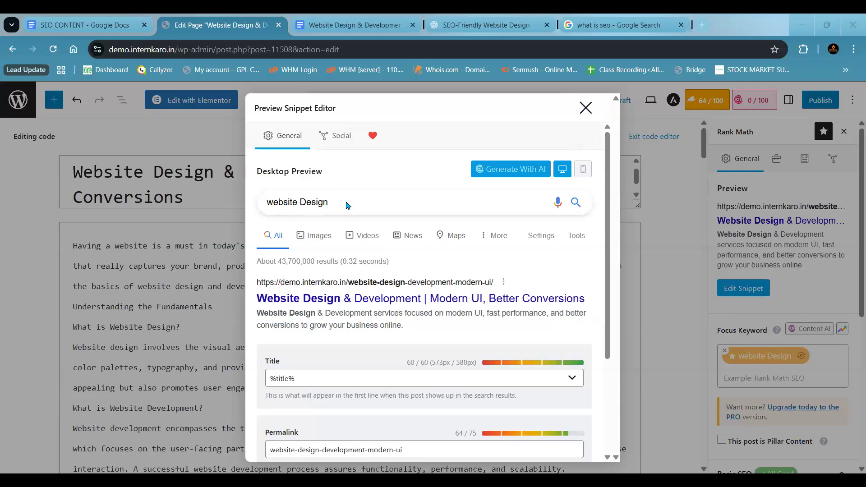
pyautogui.click(268, 206)
pyautogui.moveTo(254, 283); pyautogui.dragTo(278, 283)
pyautogui.moveTo(479, 284); pyautogui.dragTo(499, 281)
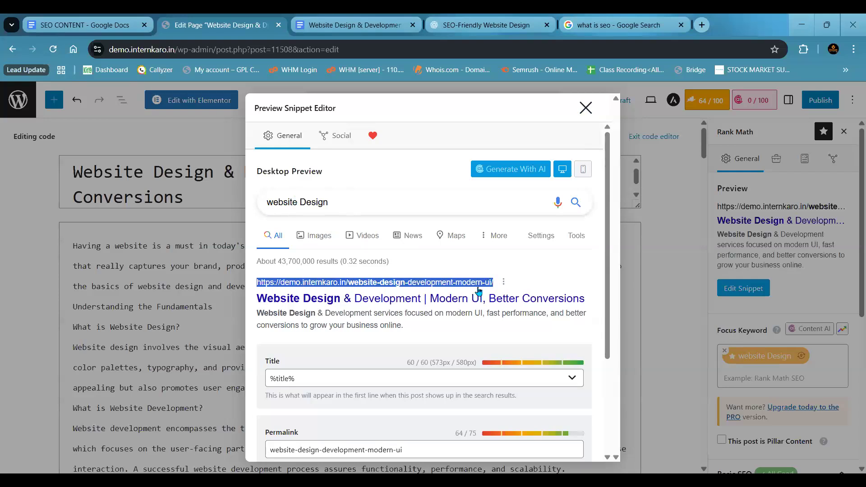
pyautogui.click(464, 319)
pyautogui.moveTo(254, 300); pyautogui.dragTo(593, 301)
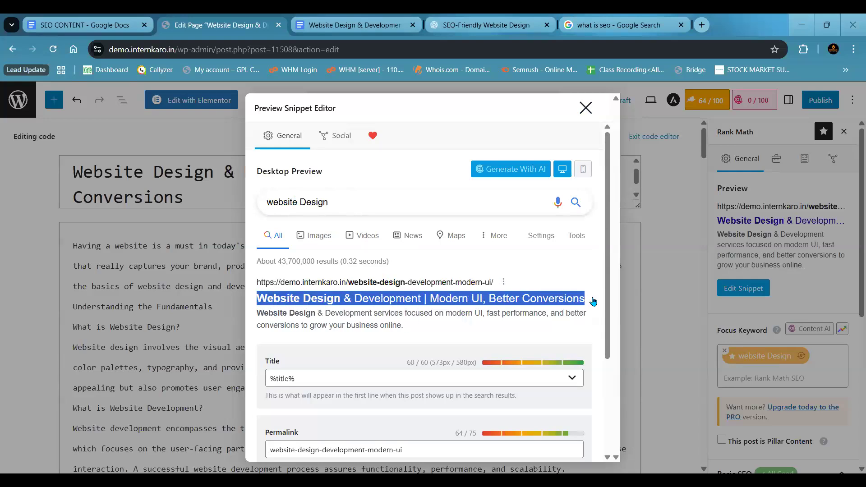
pyautogui.click(417, 331)
pyautogui.moveTo(256, 312); pyautogui.dragTo(415, 333)
pyautogui.click(415, 333)
pyautogui.moveTo(256, 312); pyautogui.dragTo(409, 333)
pyautogui.click(409, 333)
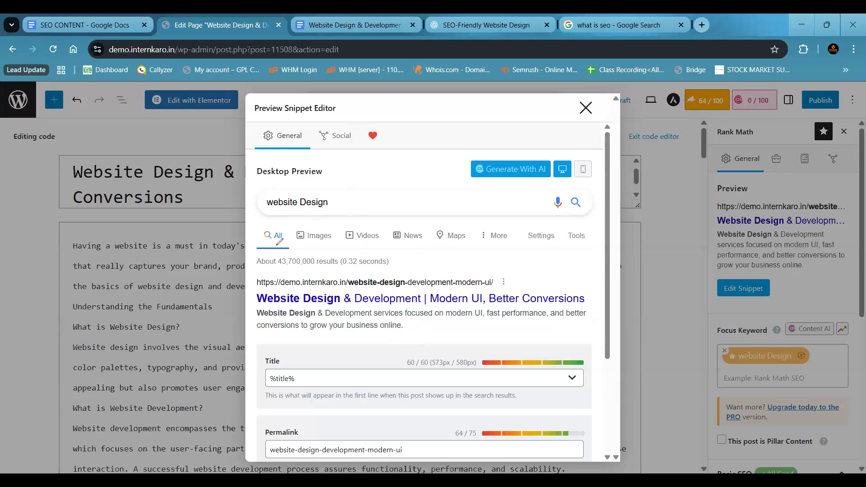
# - Check the website design keyword in the preview's URL, title and description, and close the snippet editor
pyautogui.moveTo(362, 276)
pyautogui.mouseDown()
pyautogui.moveTo(345, 288)
pyautogui.moveTo(383, 289)
pyautogui.moveTo(408, 274)
pyautogui.moveTo(362, 270)
pyautogui.moveTo(337, 288)
pyautogui.moveTo(282, 290)
pyautogui.moveTo(256, 302)
pyautogui.moveTo(347, 301)
pyautogui.moveTo(317, 290)
pyautogui.moveTo(254, 317)
pyautogui.moveTo(326, 318)
pyautogui.moveTo(307, 299)
pyautogui.moveTo(290, 315)
pyautogui.mouseUp()
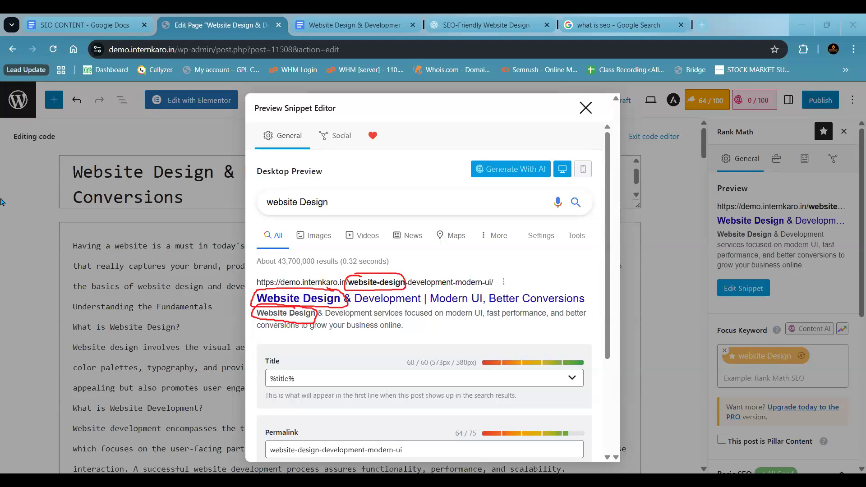
pyautogui.press('Escape')
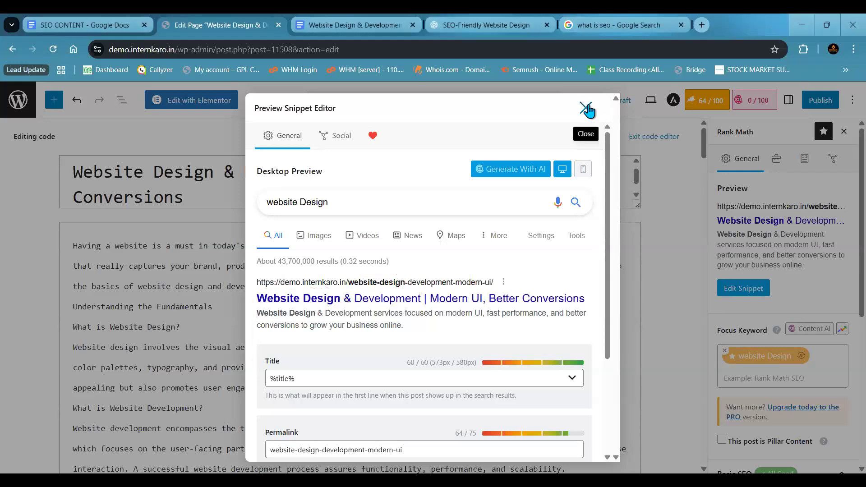
pyautogui.click(586, 110)
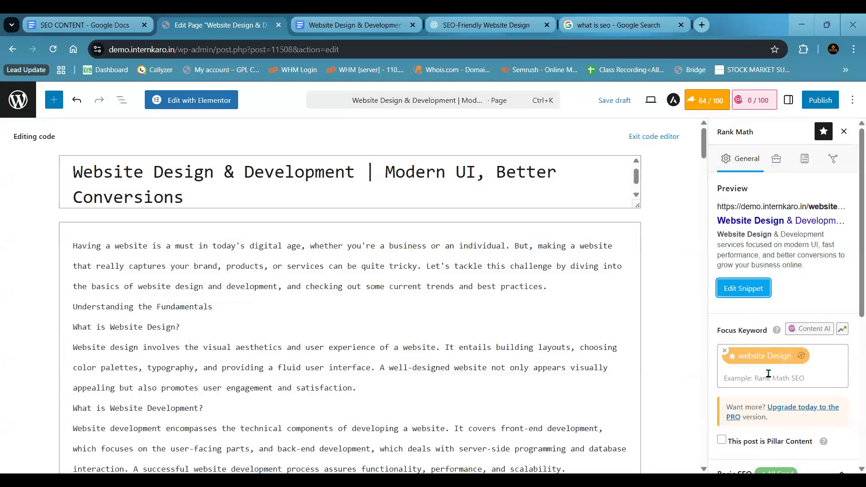
# - Add "Website Development" as a second focus keyword for the page in Rank Math
pyautogui.click(806, 368)
pyautogui.click(676, 333)
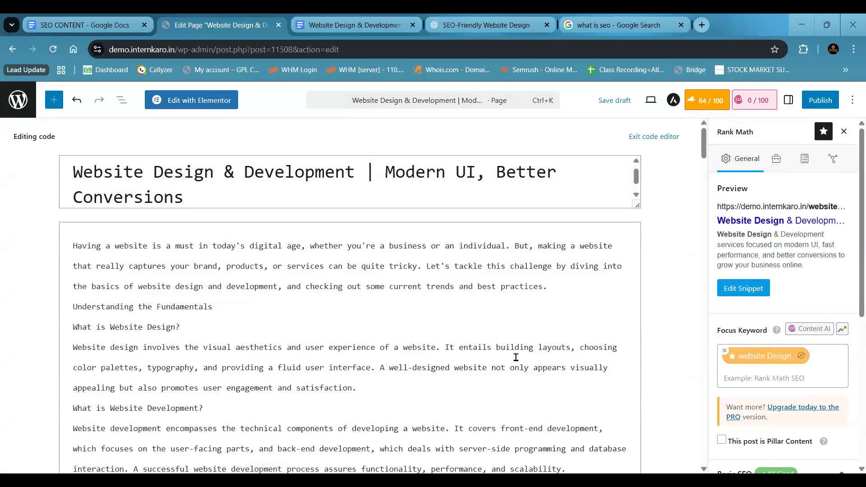
pyautogui.click(742, 381)
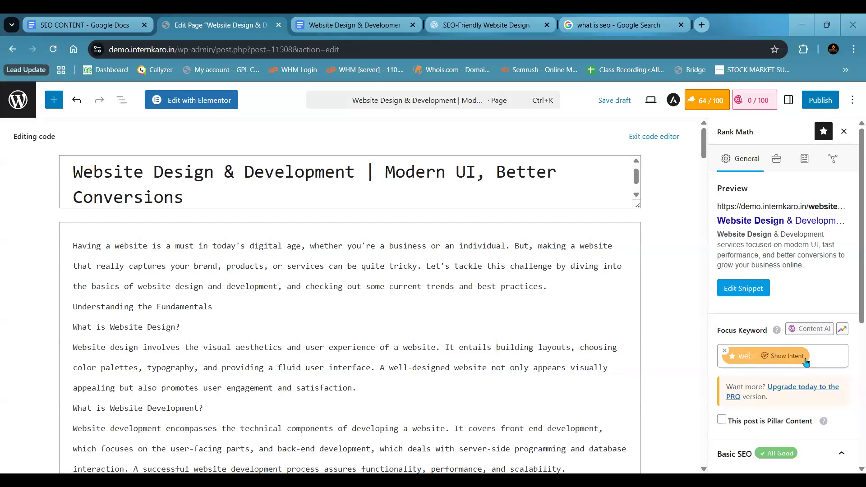
pyautogui.write('Digita')
pyautogui.hotkey('ctrl', 'a')
pyautogui.write('Website De')
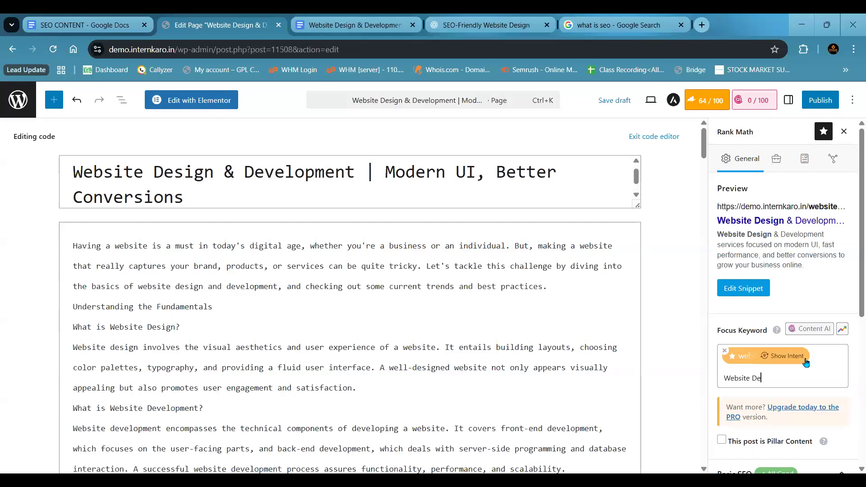
pyautogui.write('velopment')
pyautogui.press('Return')
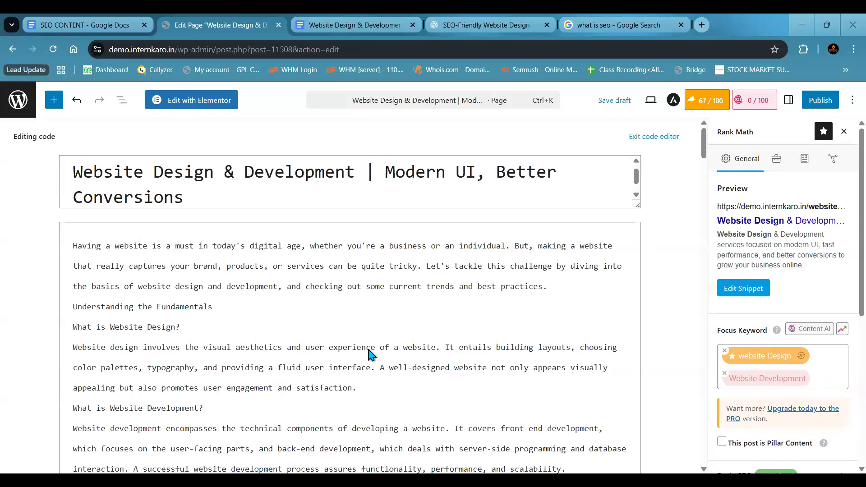
# - Add "digital marketing" to the page's focus keywords
pyautogui.scroll(-20, 370, 352)
pyautogui.scroll(-2, 369, 352)
pyautogui.scroll(4, 369, 352)
pyautogui.scroll(20, 369, 351)
pyautogui.write('digital marke')
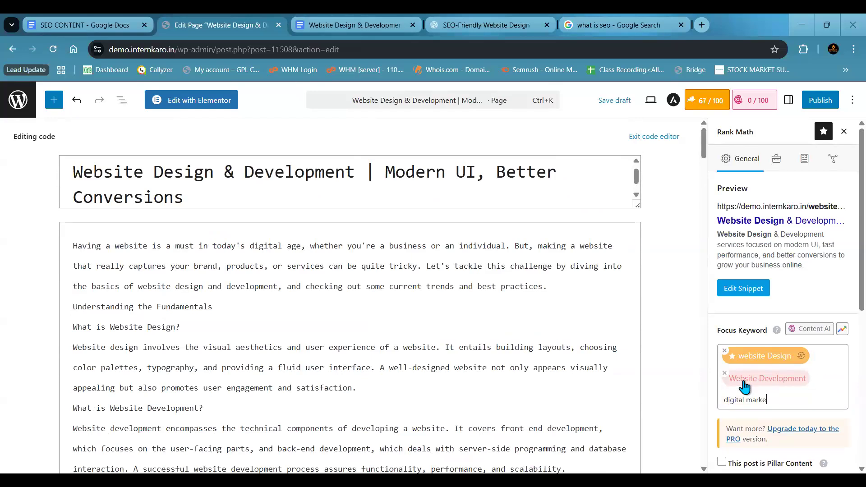
pyautogui.write('ting')
pyautogui.press('Return')
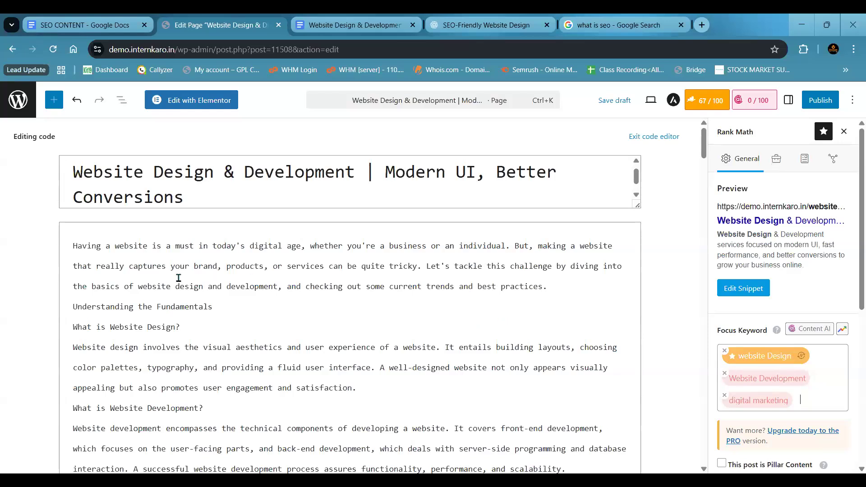
# - Switch to ChatGPT and send the prompt "my keyword is Website Design" followed by "Suggest me some supportive keywords"
pyautogui.scroll(-4, 359, 364)
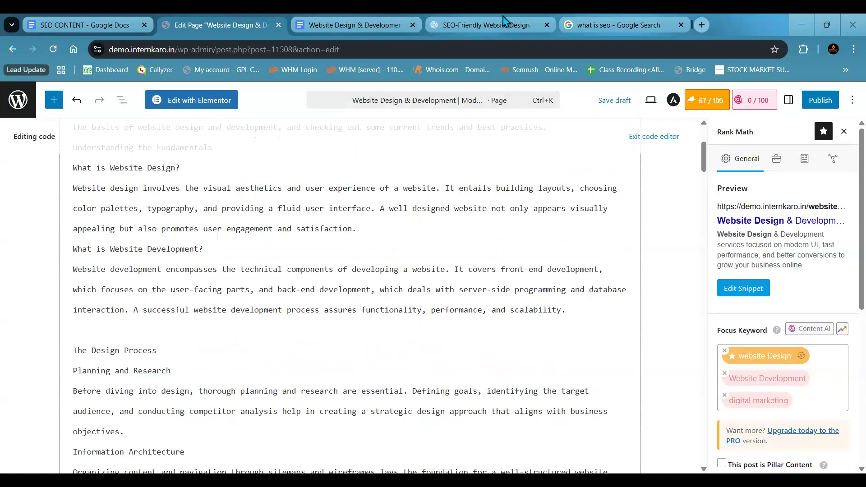
pyautogui.click(483, 26)
pyautogui.click(364, 439)
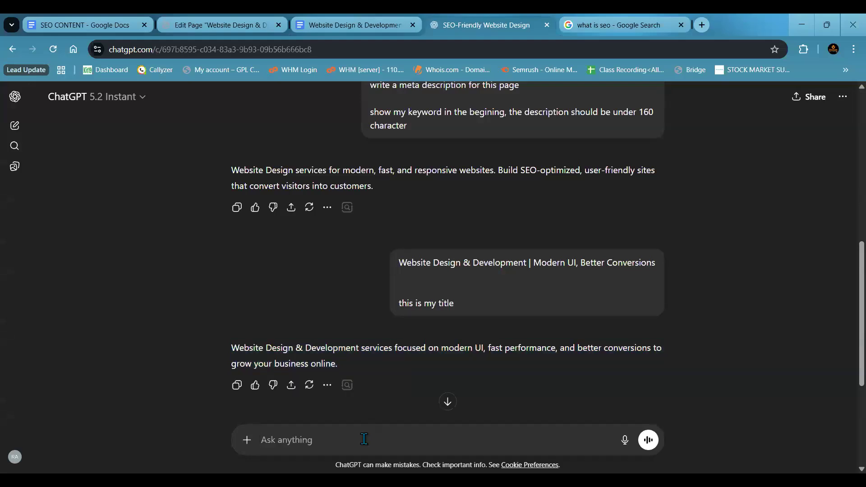
pyautogui.write('my keyword is Website Design')
pyautogui.hotkey('shift', 'Return')
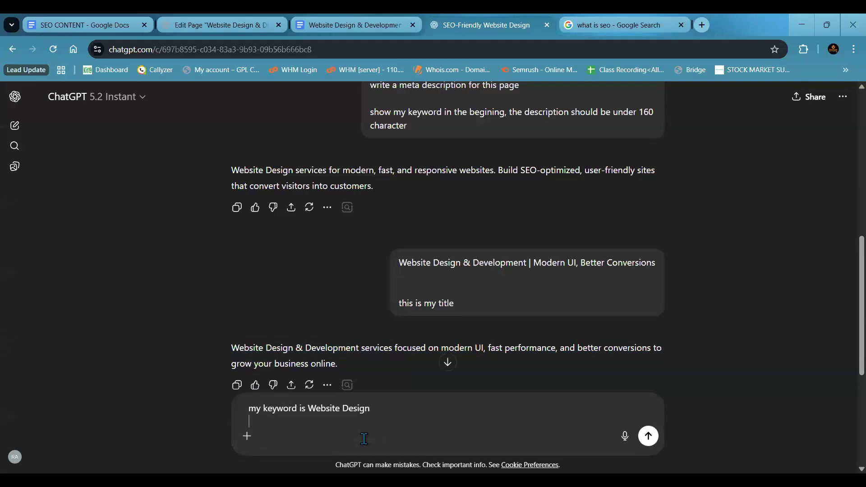
pyautogui.hotkey('shift', 'Return')
pyautogui.write('Suggest me some s')
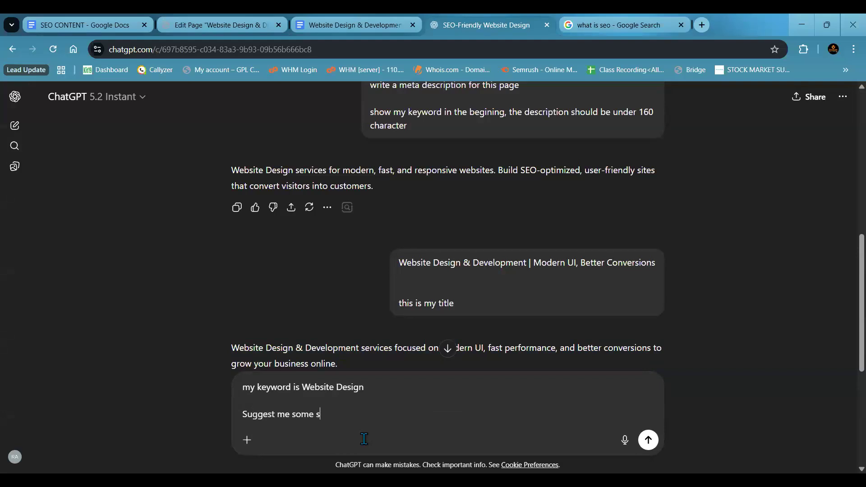
pyautogui.write('upportive keywords')
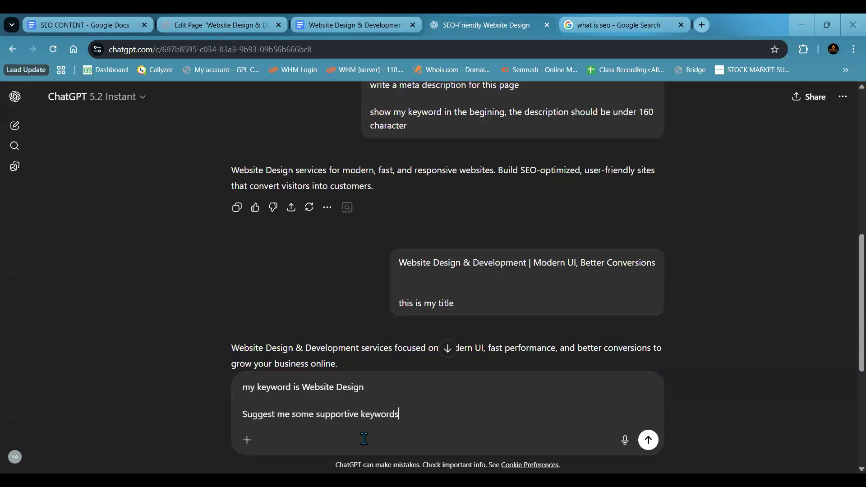
pyautogui.press('Return')
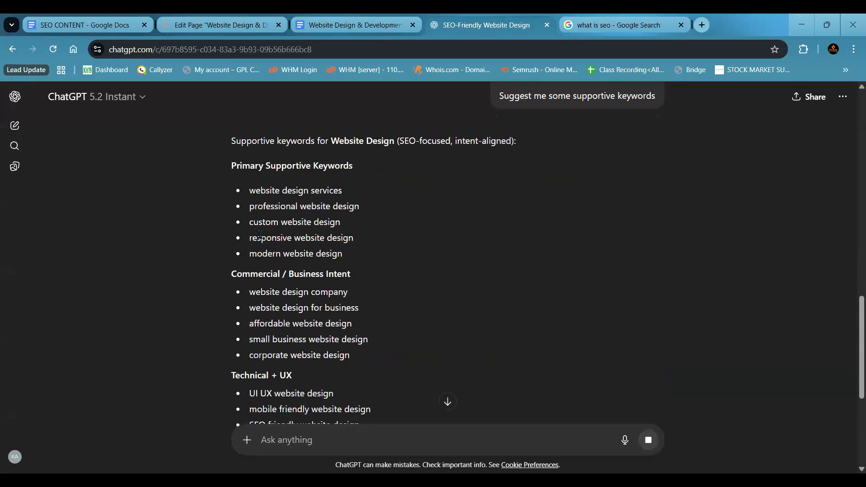
# - Copy "professional website design" from ChatGPT's primary supportive keywords and add it to the focus keywords in WordPress
pyautogui.moveTo(249, 191); pyautogui.dragTo(351, 190)
pyautogui.click(207, 230)
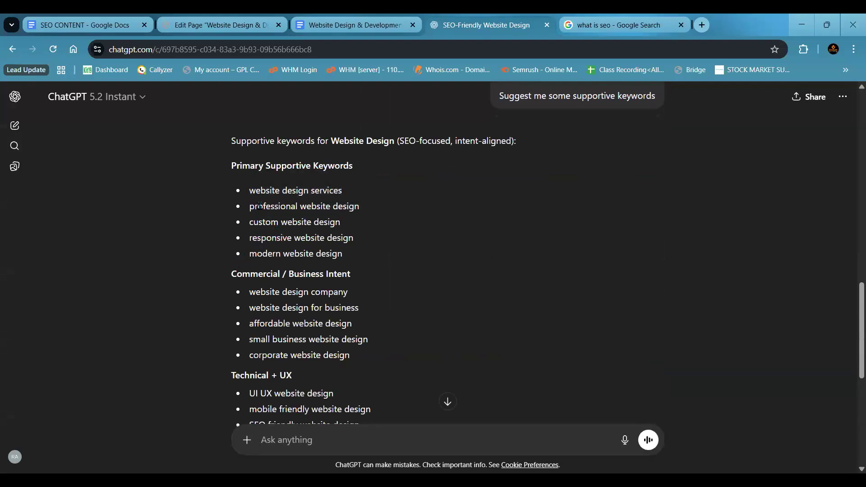
pyautogui.moveTo(251, 208); pyautogui.dragTo(361, 211)
pyautogui.click(199, 244)
pyautogui.moveTo(250, 207); pyautogui.dragTo(368, 205)
pyautogui.hotkey('ctrl', 'c')
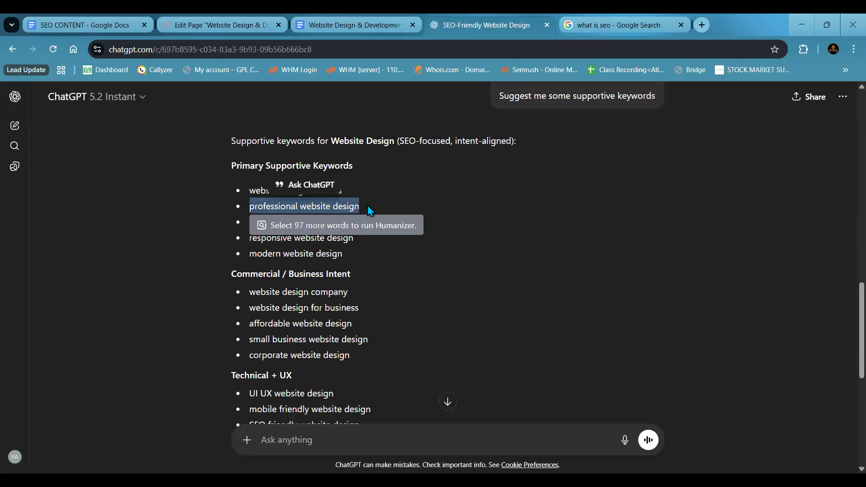
pyautogui.click(190, 19)
pyautogui.hotkey('ctrl', 'v')
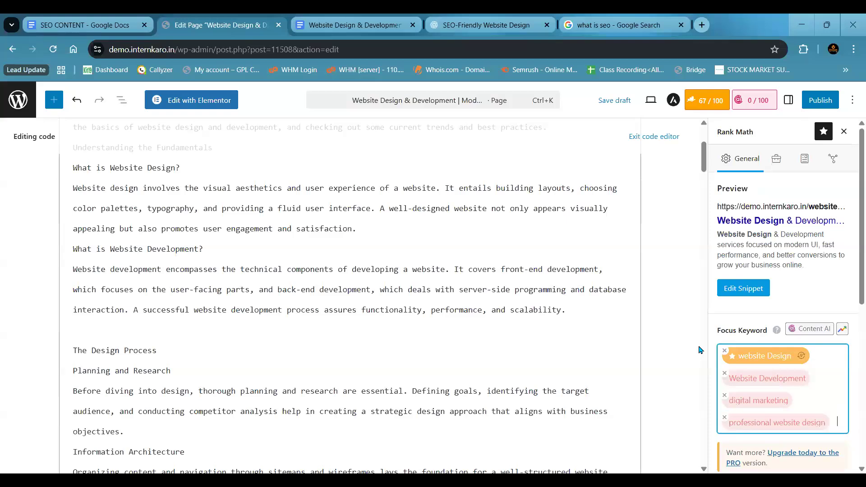
# - Copy "website design company" from ChatGPT's commercial keywords and add it to the focus keywords in WordPress
pyautogui.click(517, 22)
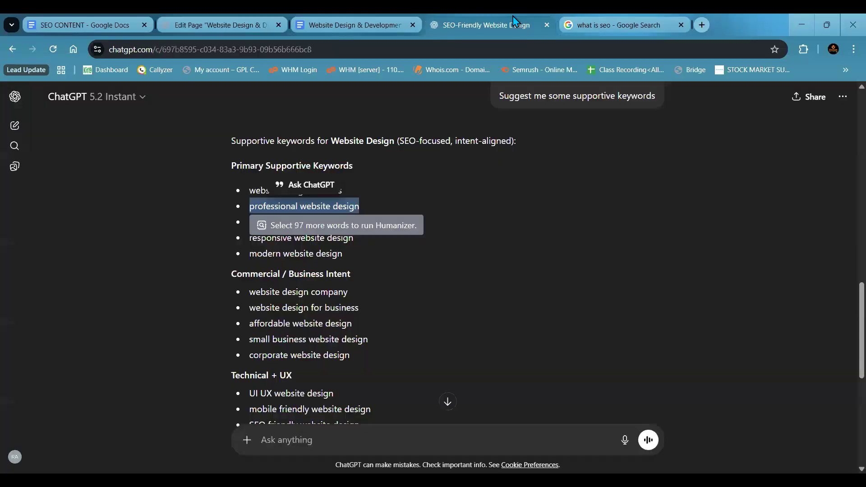
pyautogui.click(445, 245)
pyautogui.scroll(-1, 445, 245)
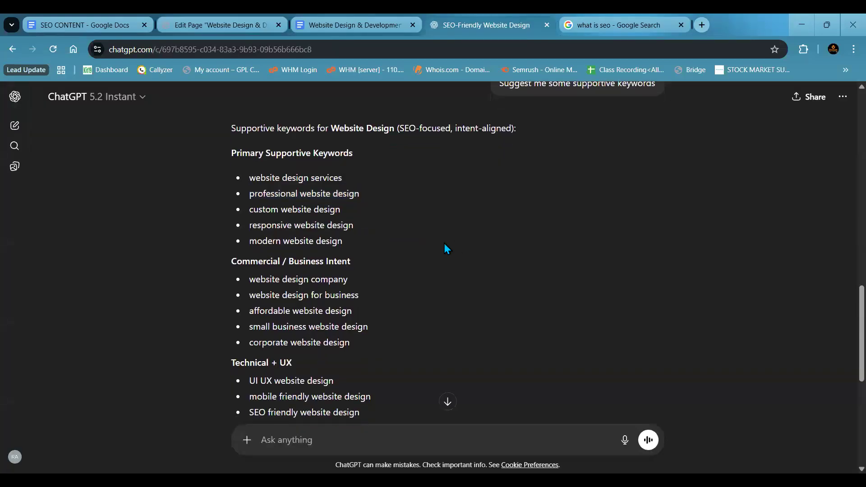
pyautogui.tripleClick(274, 281)
pyautogui.hotkey('ctrl', 'c')
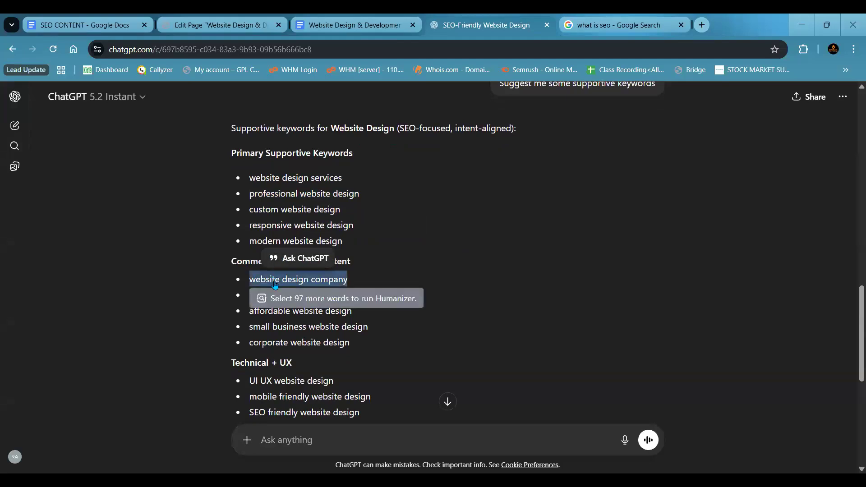
pyautogui.click(214, 23)
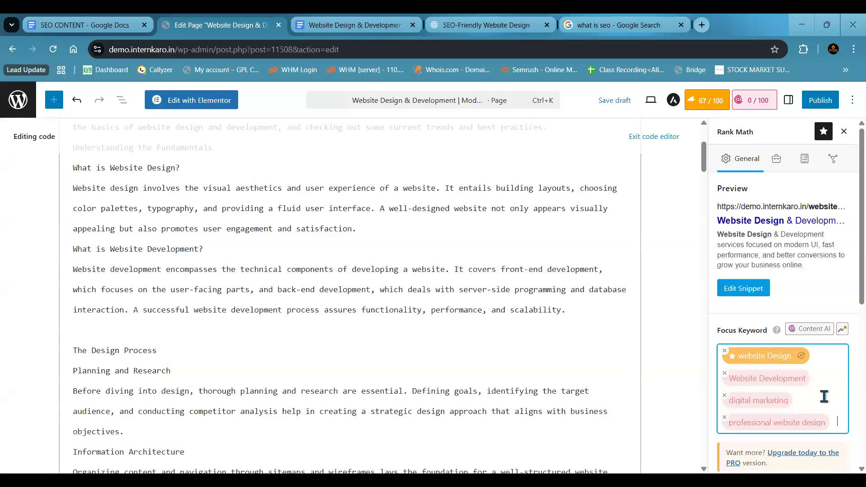
pyautogui.hotkey('ctrl', 'v')
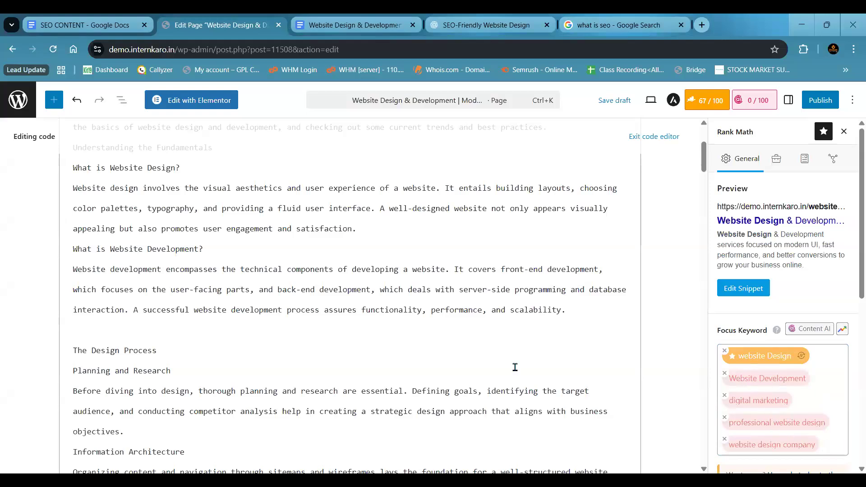
# - Review the page content, the focus keyword list and the Basic SEO checks in Rank Math
pyautogui.scroll(-5, 357, 253)
pyautogui.scroll(-20, 357, 253)
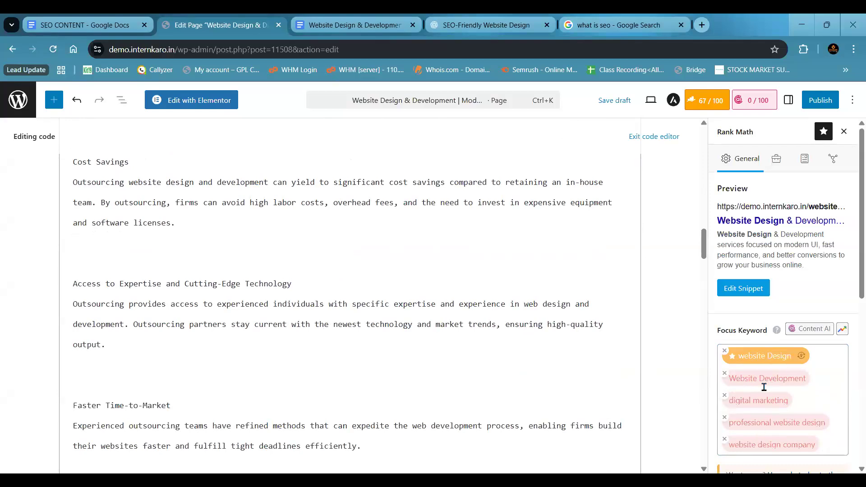
pyautogui.click(834, 446)
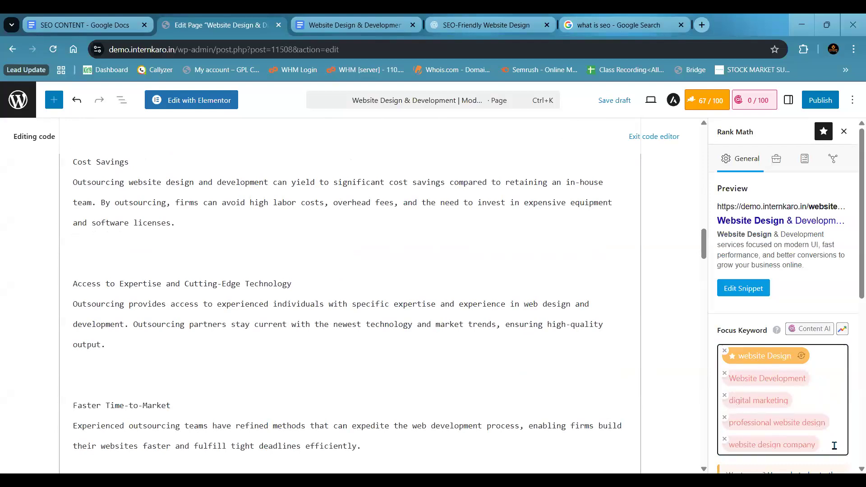
pyautogui.scroll(20, 568, 330)
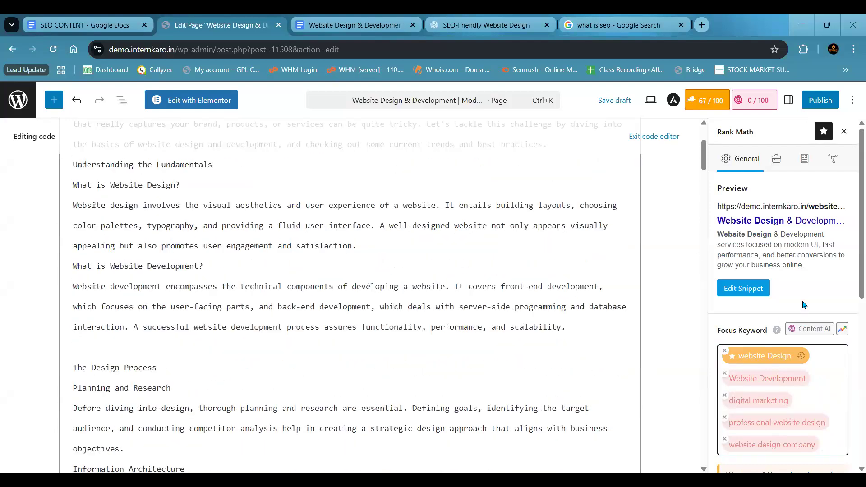
pyautogui.scroll(-4, 803, 307)
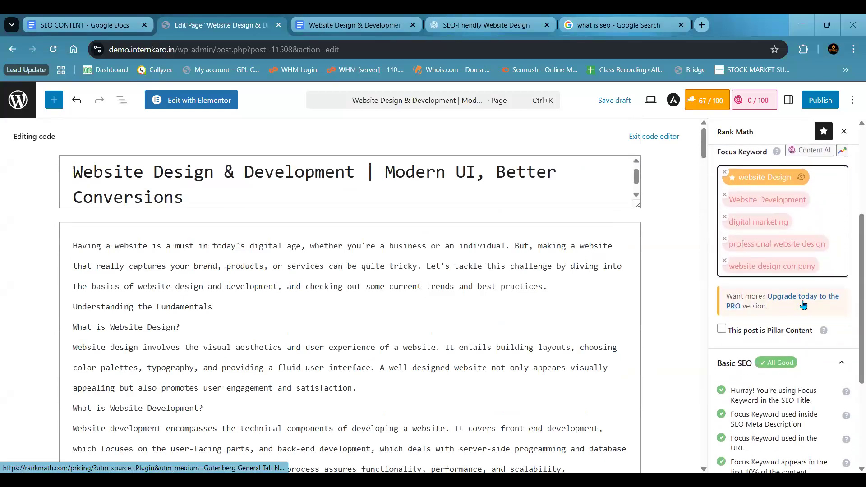
pyautogui.scroll(-1, 804, 305)
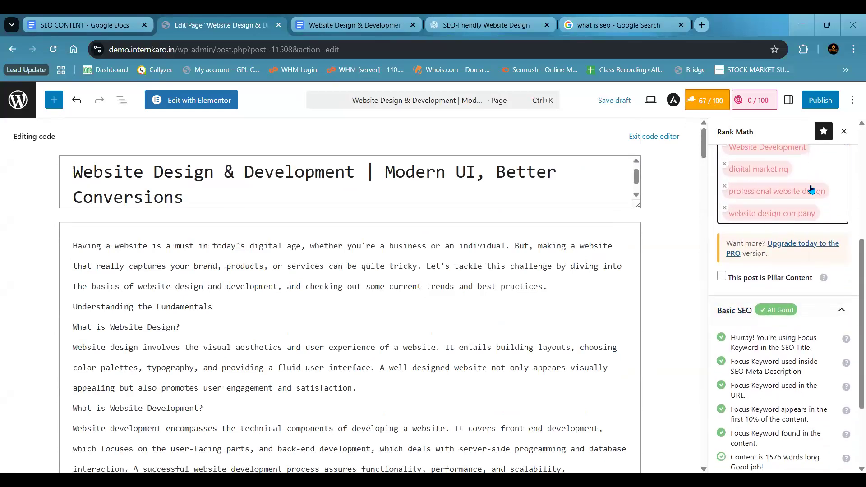
pyautogui.scroll(1, 843, 247)
pyautogui.scroll(1, 845, 245)
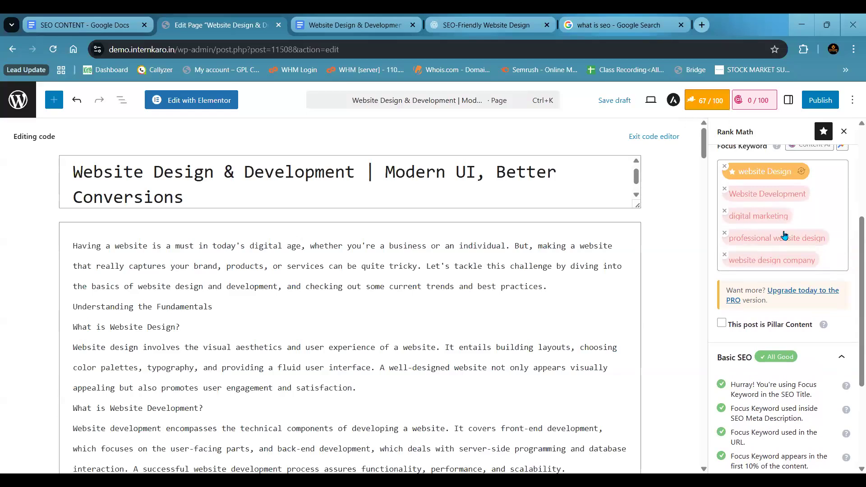
pyautogui.scroll(-3, 785, 235)
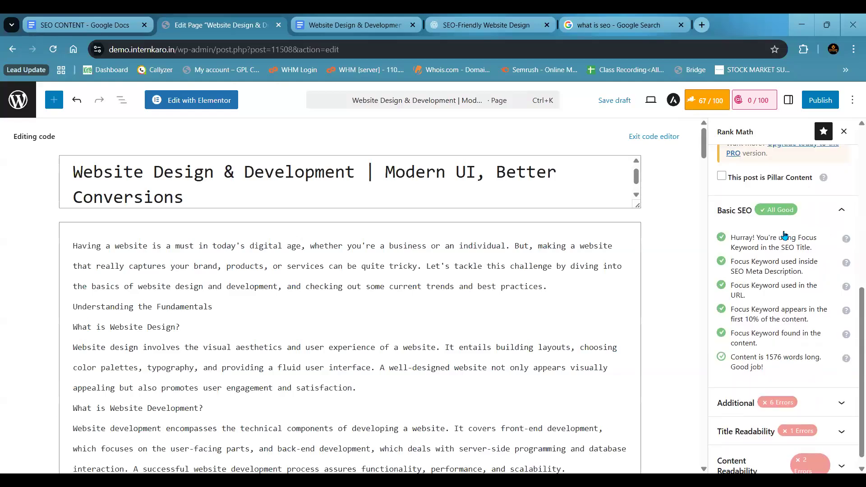
pyautogui.scroll(3, 785, 235)
pyautogui.scroll(-3, 785, 233)
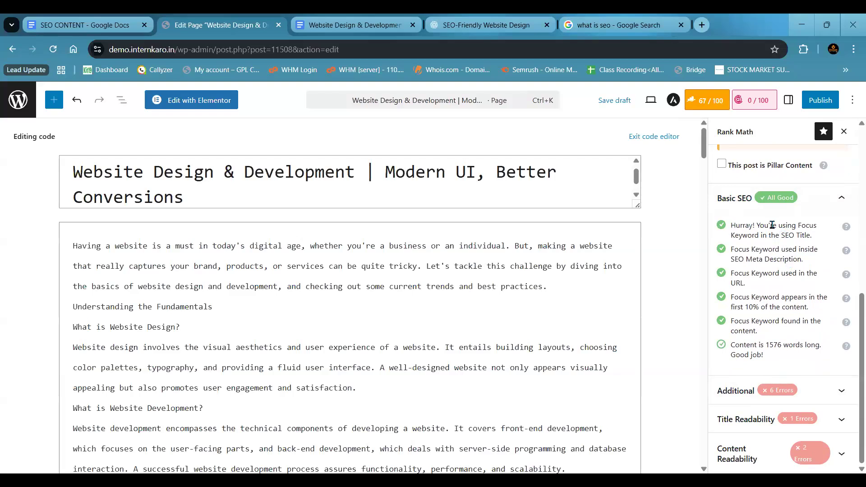
# - Remove the primary focus keyword "website Design" and check its effect on the Basic SEO tests
pyautogui.moveTo(758, 226); pyautogui.dragTo(815, 241)
pyautogui.click(818, 232)
pyautogui.scroll(10, 734, 227)
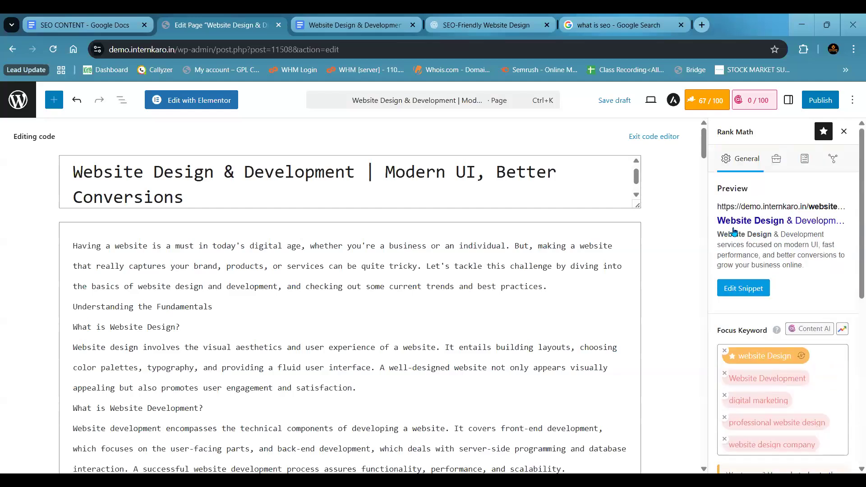
pyautogui.scroll(-3, 733, 231)
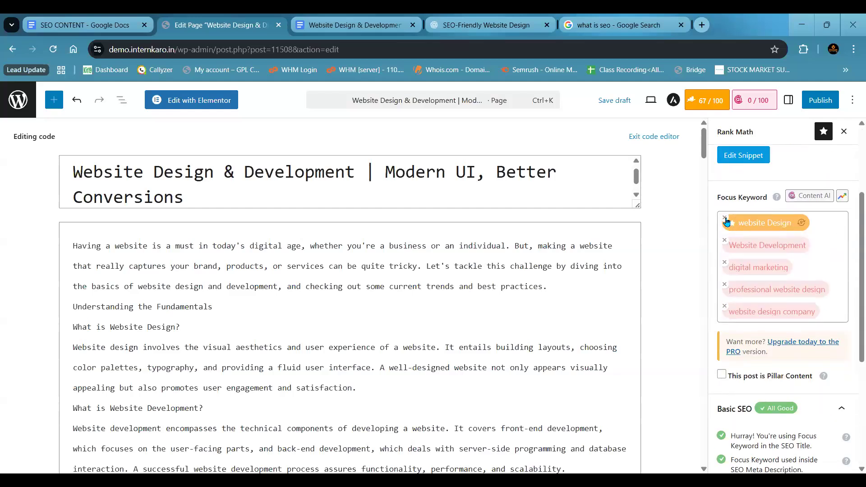
pyautogui.click(726, 220)
pyautogui.scroll(-2, 738, 318)
pyautogui.scroll(1, 741, 319)
pyautogui.scroll(-3, 740, 321)
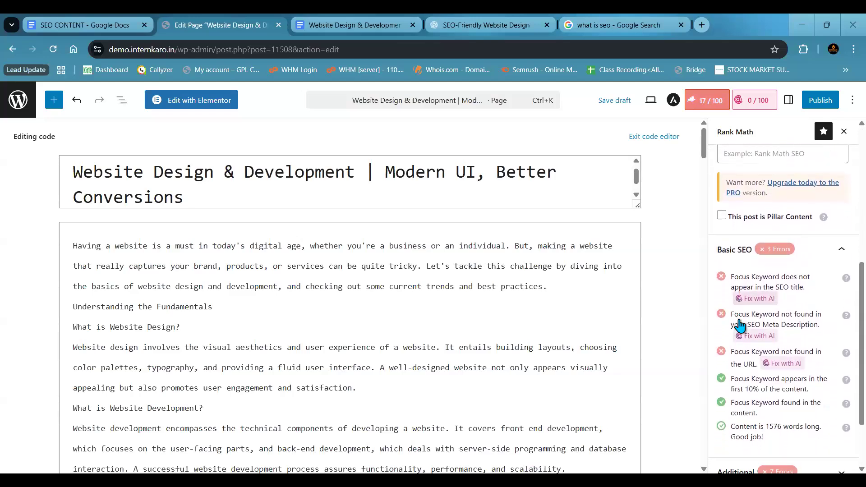
pyautogui.scroll(3, 740, 323)
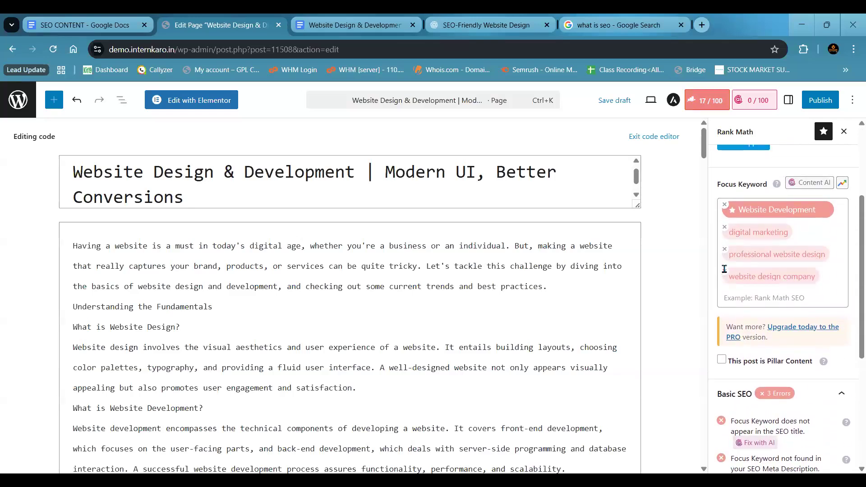
# - Remove the remaining focus keywords: professional website design, website design company, digital marketing and Website Development
pyautogui.click(725, 250)
pyautogui.click(725, 249)
pyautogui.click(725, 227)
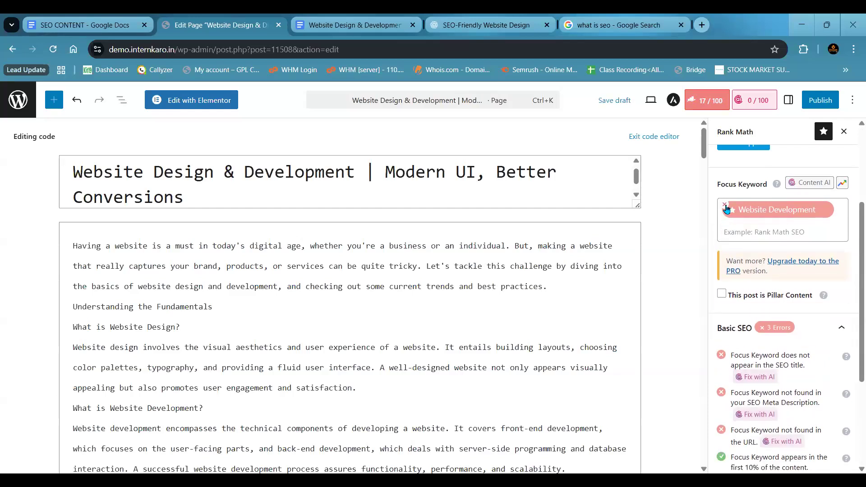
pyautogui.click(725, 206)
pyautogui.scroll(-2, 740, 272)
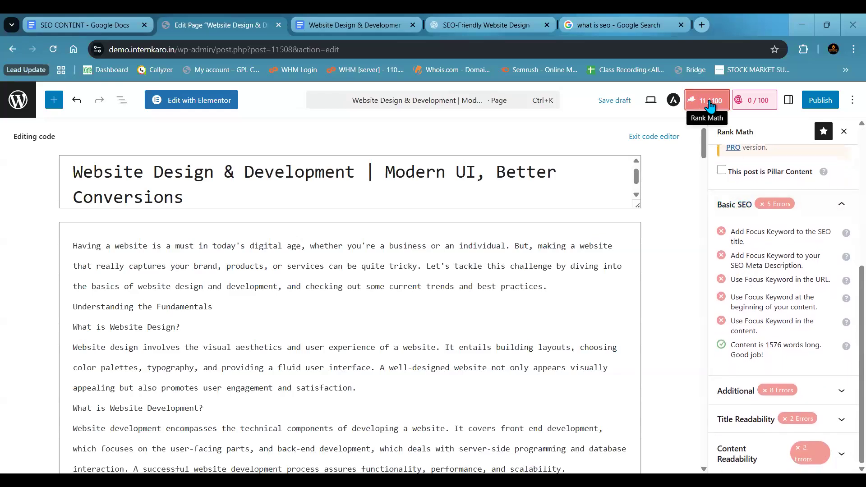
# - Expand the Additional, Title Readability and Content Readability checks and review them together with the Basic SEO checks
pyautogui.moveTo(733, 234)
pyautogui.mouseDown()
pyautogui.moveTo(758, 244)
pyautogui.moveTo(730, 235)
pyautogui.mouseUp()
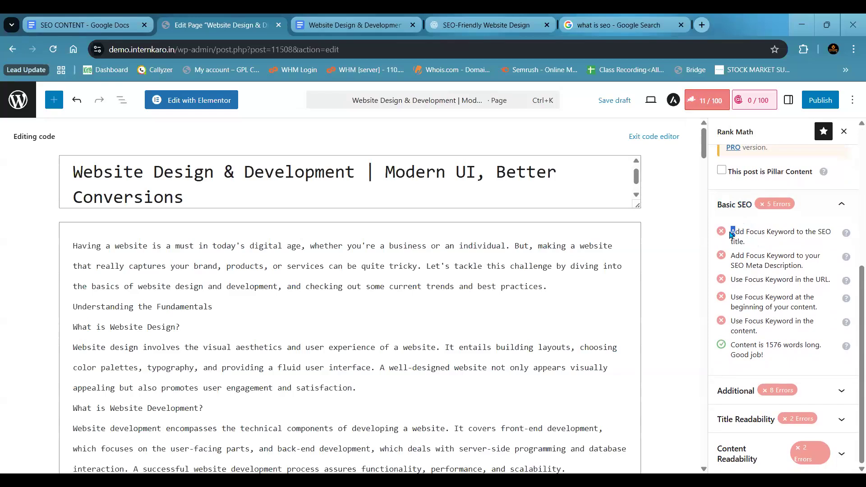
pyautogui.click(768, 390)
pyautogui.scroll(-4, 773, 388)
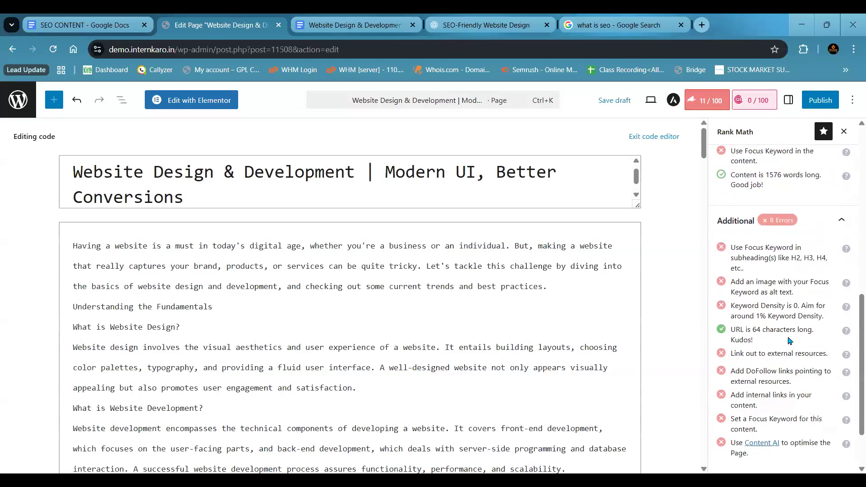
pyautogui.scroll(-2, 778, 386)
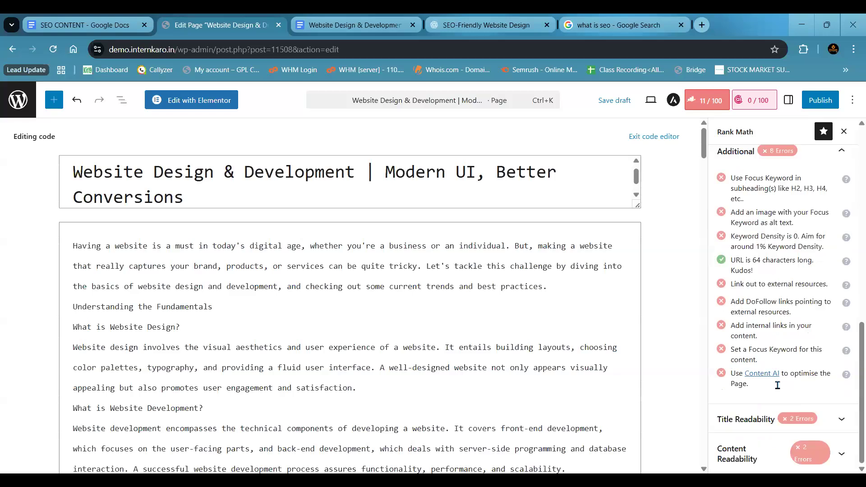
pyautogui.click(768, 431)
pyautogui.scroll(-2, 767, 433)
pyautogui.scroll(-2, 785, 449)
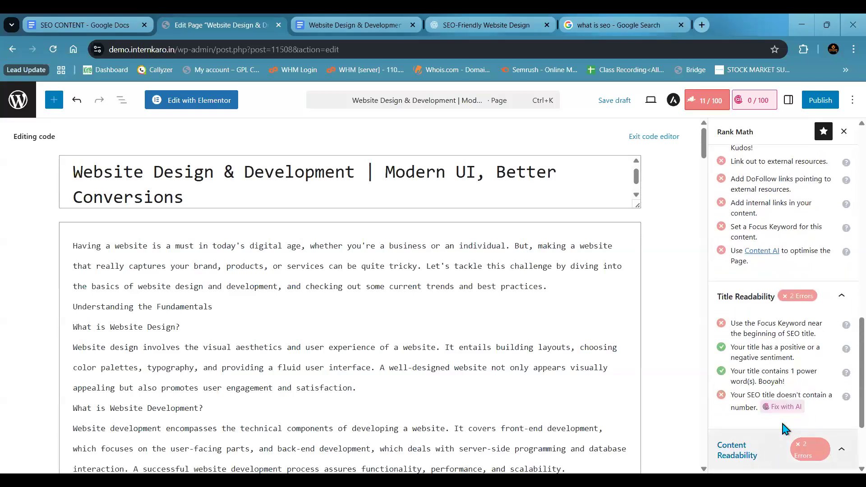
pyautogui.click(768, 451)
pyautogui.scroll(-3, 776, 406)
pyautogui.scroll(10, 776, 389)
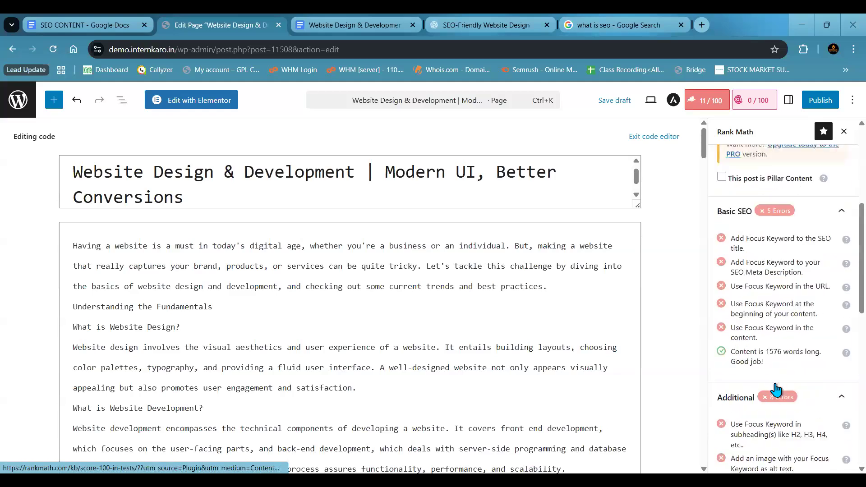
pyautogui.scroll(-5, 775, 386)
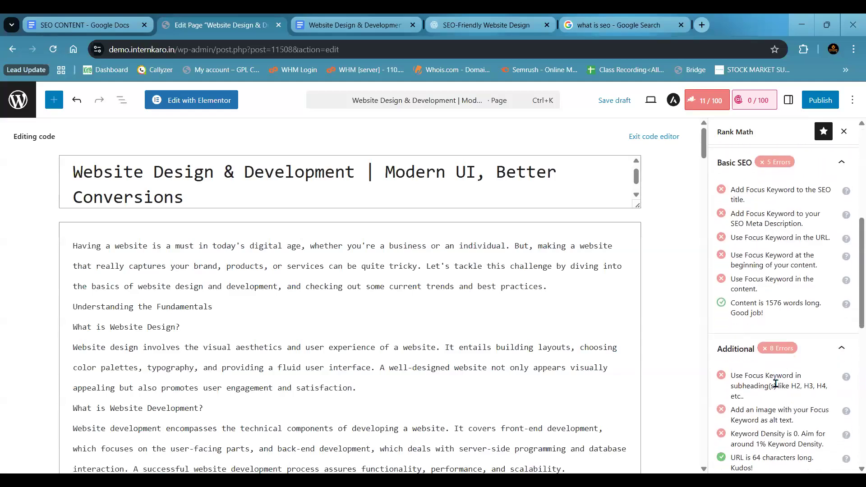
# - Compare the focus keyword requirement for the SEO title with "Website Design" in the page title and the Focus Keyword field
pyautogui.moveTo(733, 190); pyautogui.dragTo(772, 203)
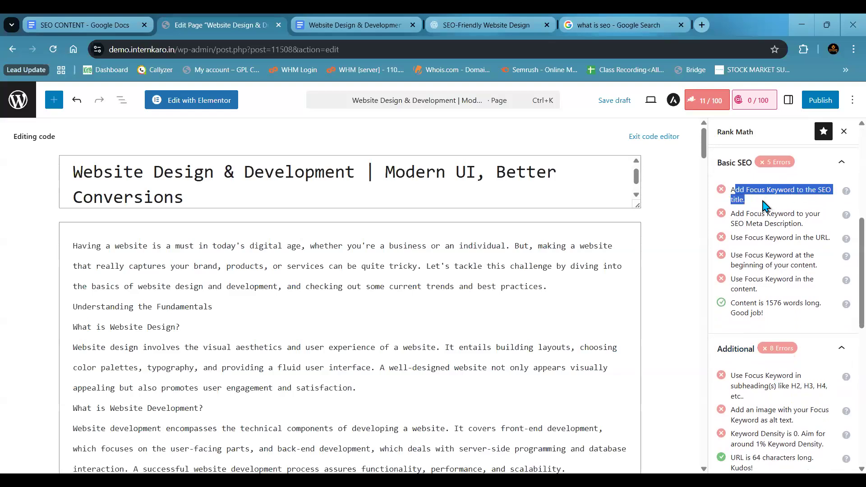
pyautogui.click(752, 202)
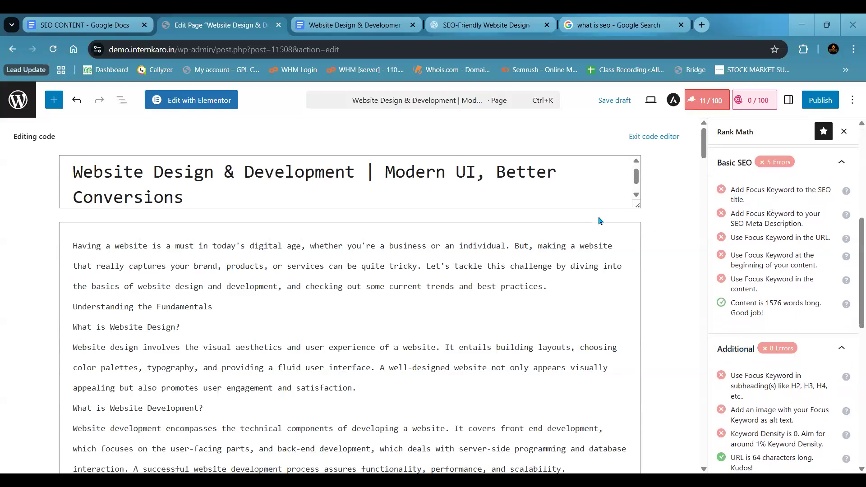
pyautogui.moveTo(213, 173); pyautogui.dragTo(72, 173)
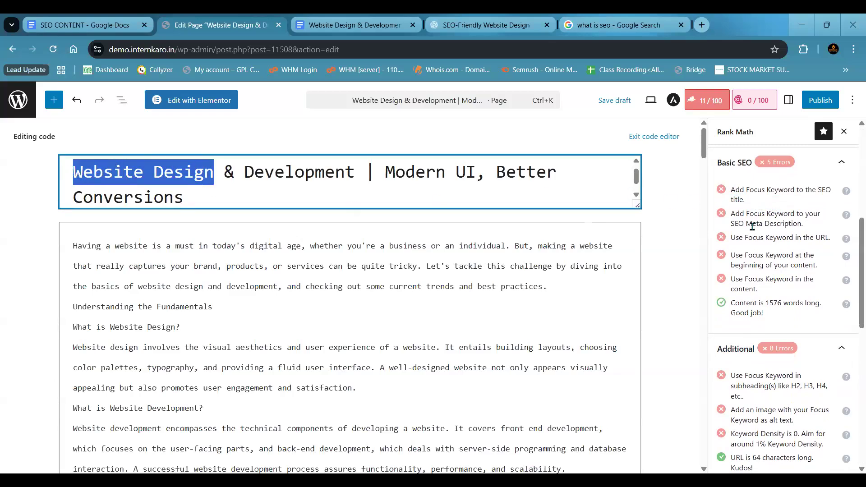
pyautogui.scroll(3, 753, 226)
pyautogui.scroll(-3, 753, 227)
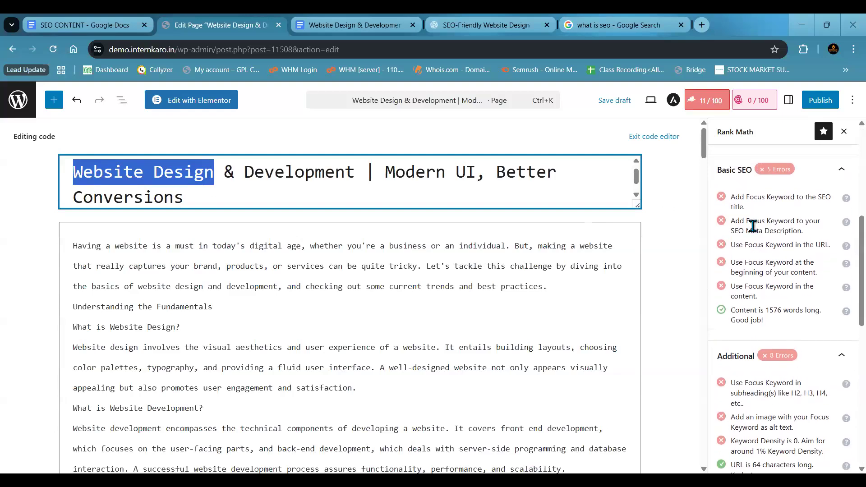
pyautogui.click(766, 210)
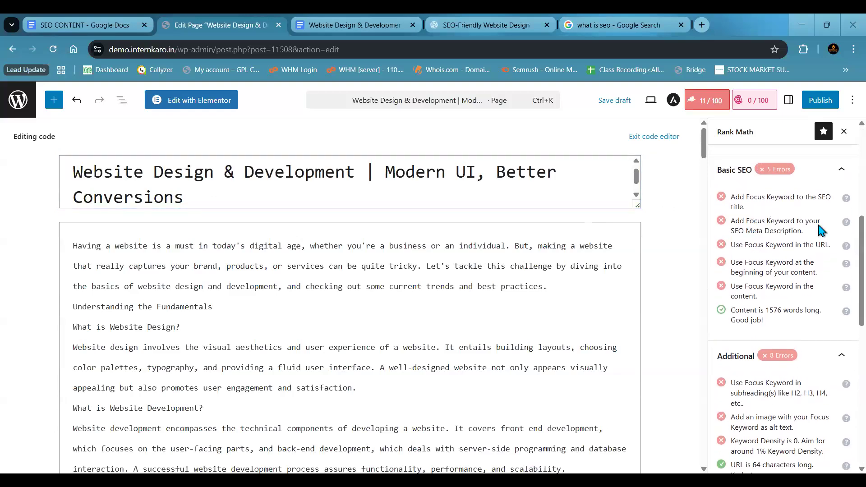
pyautogui.scroll(3, 820, 229)
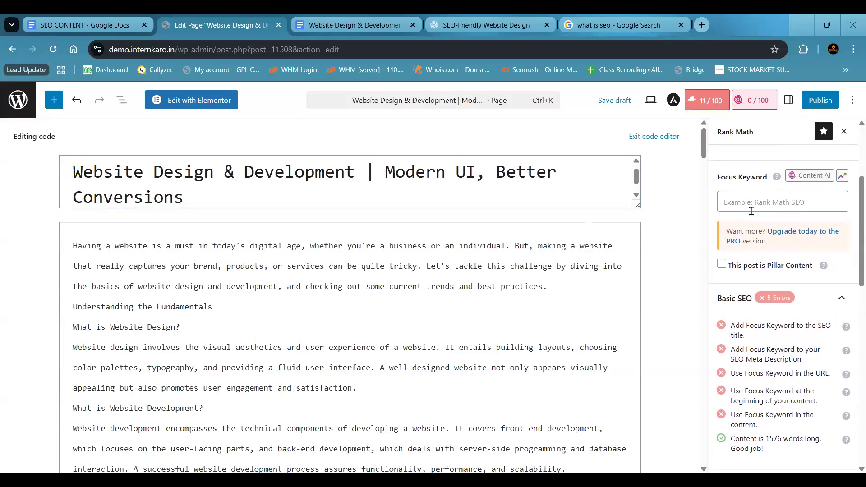
pyautogui.moveTo(185, 194); pyautogui.dragTo(75, 182)
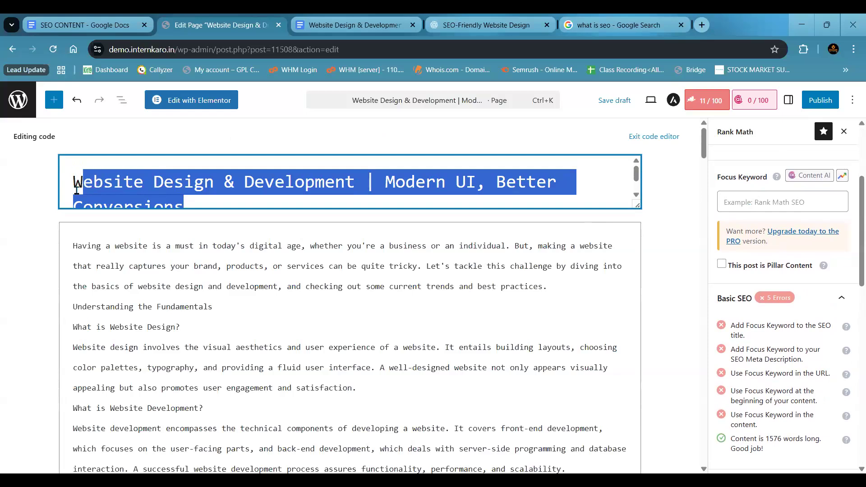
pyautogui.click(203, 208)
pyautogui.click(750, 197)
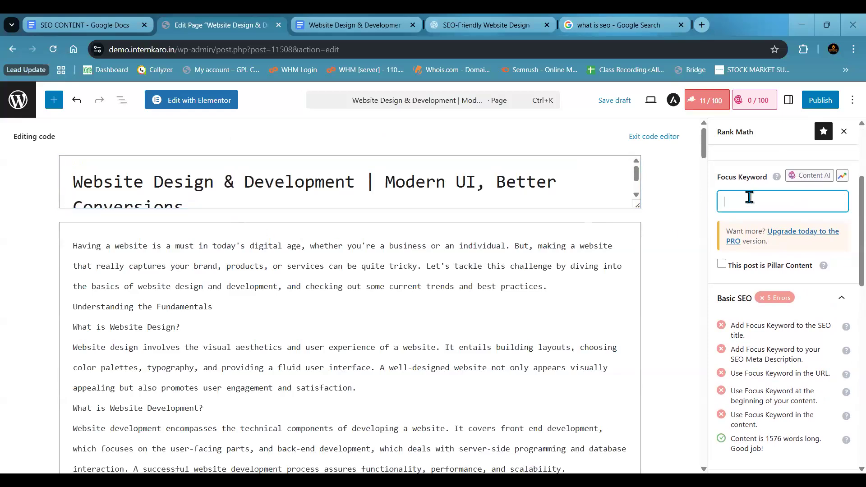
# - Annotate the screen with an arrow from the focus keyword field to the page title, circling them and labelling them "keyword" and "Title"
pyautogui.moveTo(721, 177); pyautogui.dragTo(768, 176)
pyautogui.click(726, 186)
pyautogui.click(741, 206)
pyautogui.moveTo(763, 201); pyautogui.dragTo(348, 187)
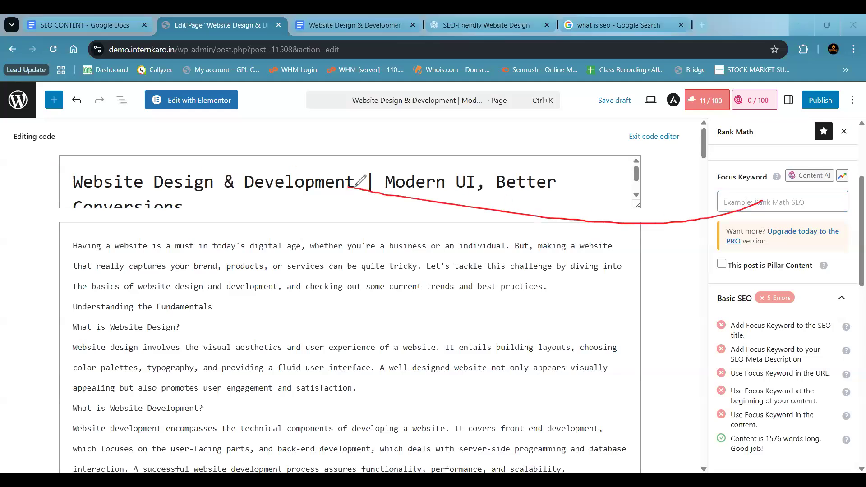
pyautogui.moveTo(123, 144)
pyautogui.mouseDown()
pyautogui.moveTo(229, 213)
pyautogui.moveTo(582, 175)
pyautogui.moveTo(186, 156)
pyautogui.mouseUp()
pyautogui.moveTo(260, 208)
pyautogui.mouseDown()
pyautogui.moveTo(315, 206)
pyautogui.moveTo(330, 220)
pyautogui.mouseUp()
pyautogui.moveTo(524, 214); pyautogui.dragTo(546, 215)
pyautogui.moveTo(771, 194); pyautogui.dragTo(766, 209)
pyautogui.moveTo(774, 200)
pyautogui.mouseDown()
pyautogui.moveTo(817, 194)
pyautogui.moveTo(845, 199)
pyautogui.moveTo(839, 206)
pyautogui.moveTo(845, 198)
pyautogui.mouseUp()
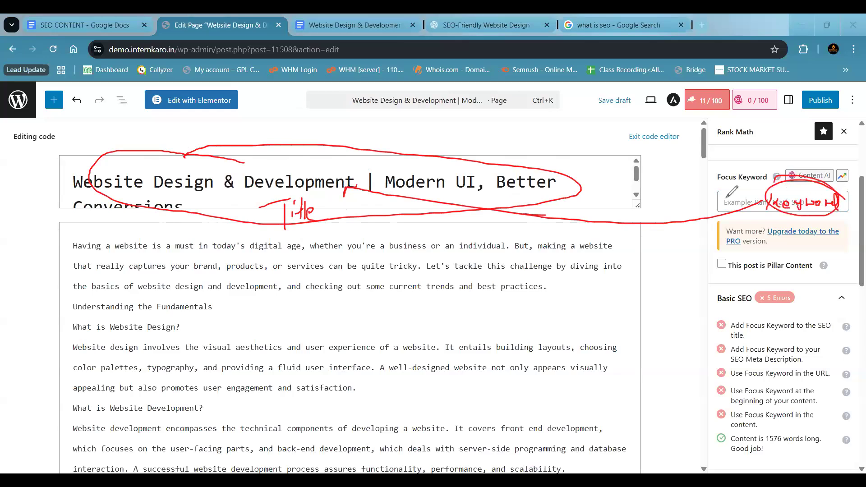
# - Underline the SEO title and meta description checks, circle the keyword label again and write "Meta D" over the page content
pyautogui.moveTo(730, 332); pyautogui.dragTo(755, 339)
pyautogui.moveTo(747, 354); pyautogui.dragTo(817, 355)
pyautogui.moveTo(732, 364); pyautogui.dragTo(802, 363)
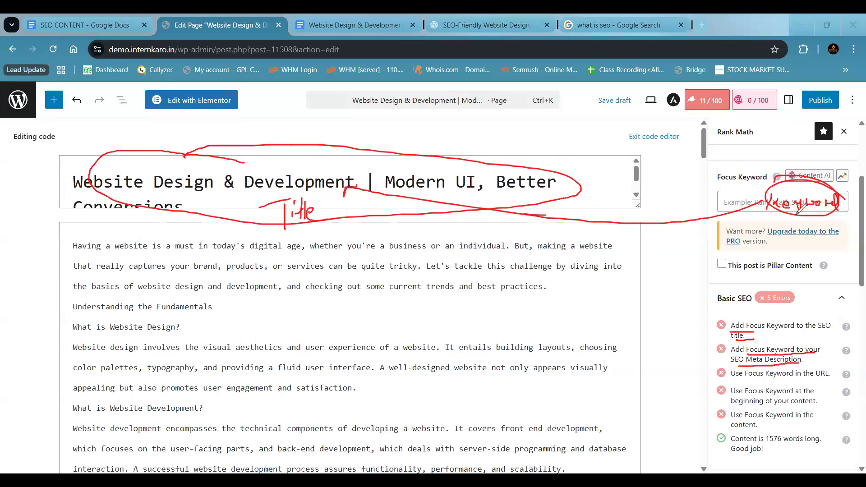
pyautogui.moveTo(751, 187)
pyautogui.mouseDown()
pyautogui.moveTo(840, 198)
pyautogui.moveTo(752, 220)
pyautogui.mouseUp()
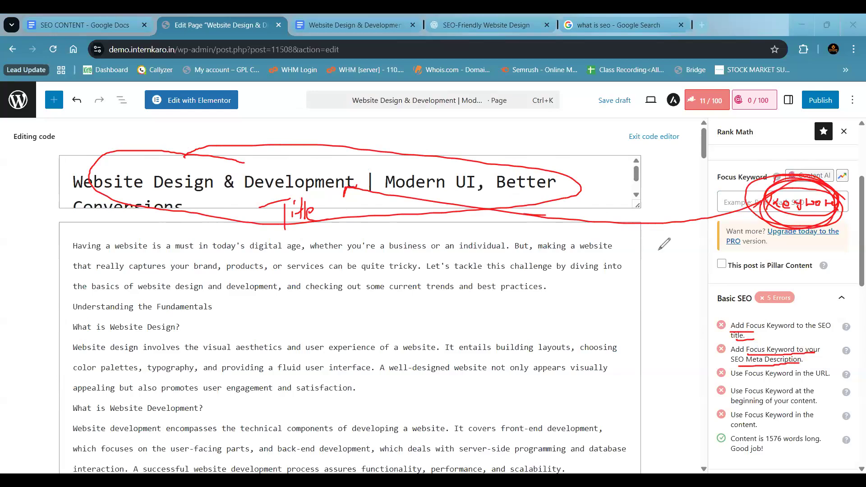
pyautogui.moveTo(561, 325)
pyautogui.mouseDown()
pyautogui.moveTo(632, 280)
pyautogui.moveTo(650, 284)
pyautogui.mouseUp()
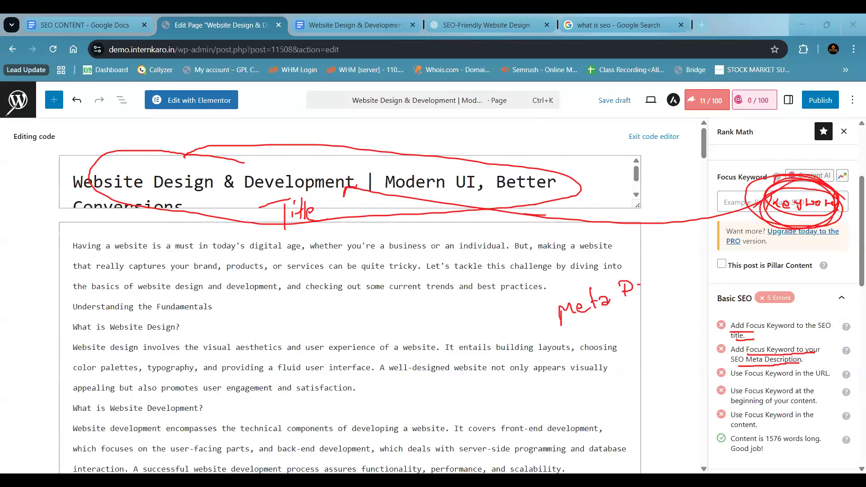
# - Switch to the Google results for "what is seo", highlight the Michigan Technological University result's description, and return to the WordPress page editor
pyautogui.click(472, 17)
pyautogui.hotkey('ctrl', 'Tab')
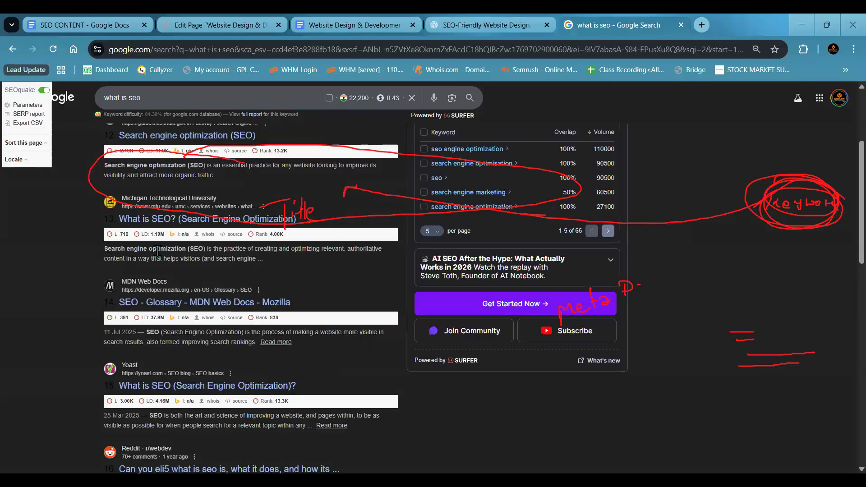
pyautogui.tripleClick(268, 261)
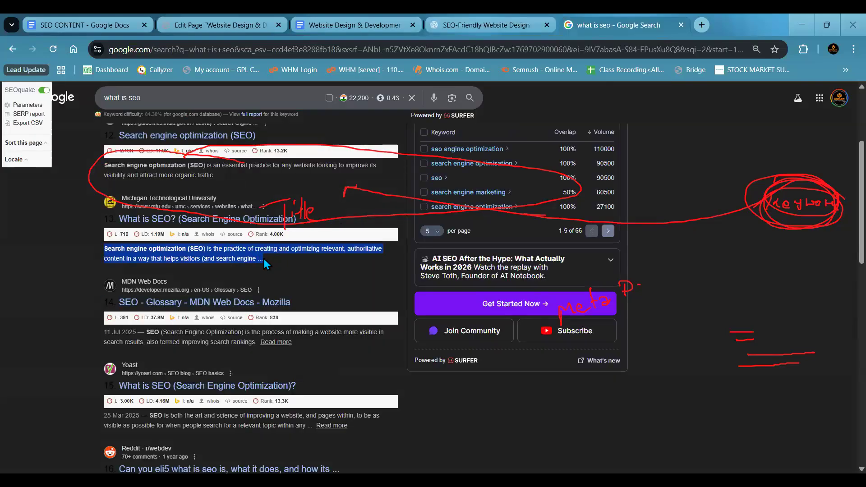
pyautogui.click(246, 22)
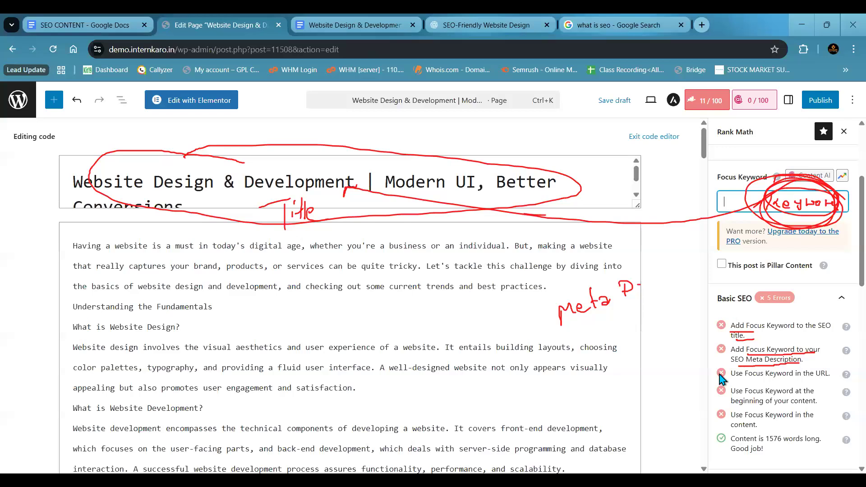
pyautogui.click(732, 349)
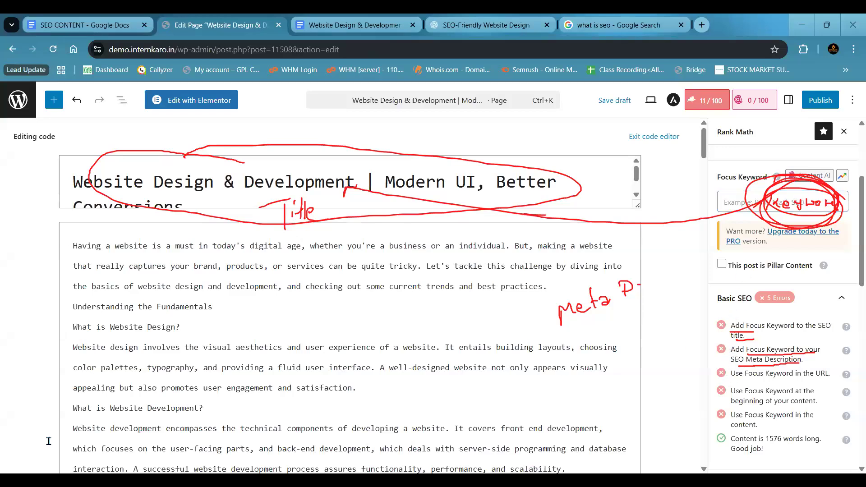
# - Clear the screen annotations and examine the meta description in the snippet editor against the Basic SEO checks
pyautogui.press('Escape')
pyautogui.scroll(1, 788, 260)
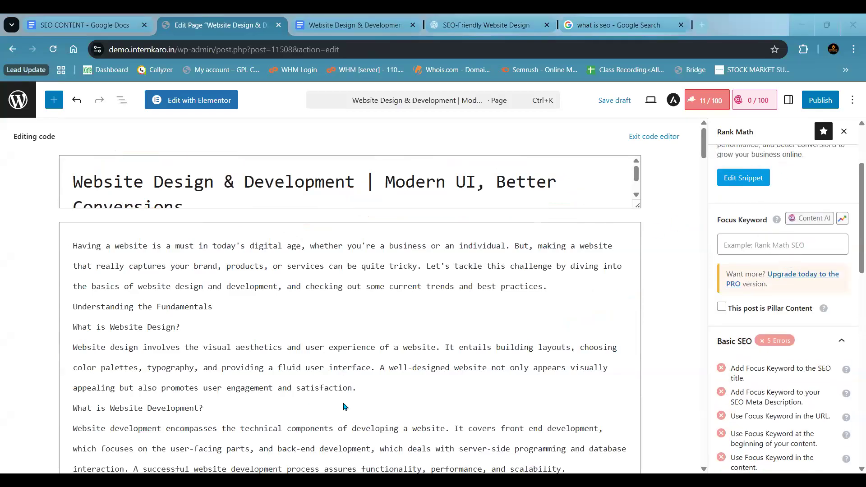
pyautogui.scroll(-3, 451, 398)
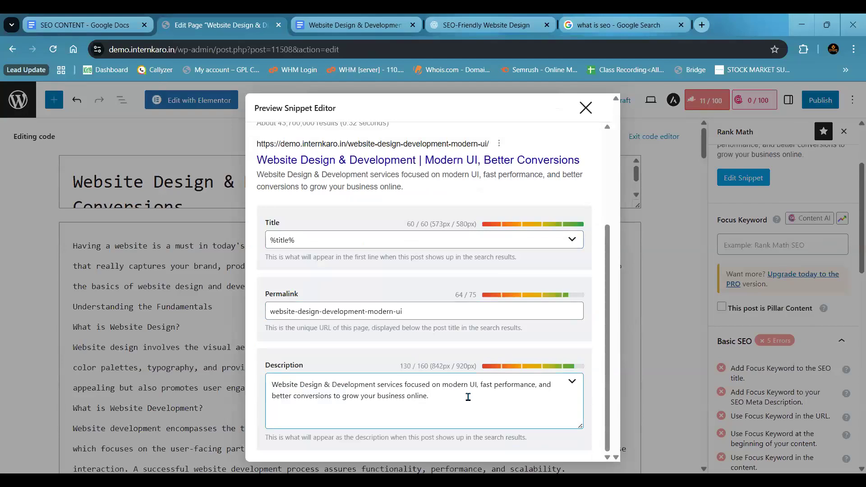
pyautogui.moveTo(470, 405); pyautogui.dragTo(252, 381)
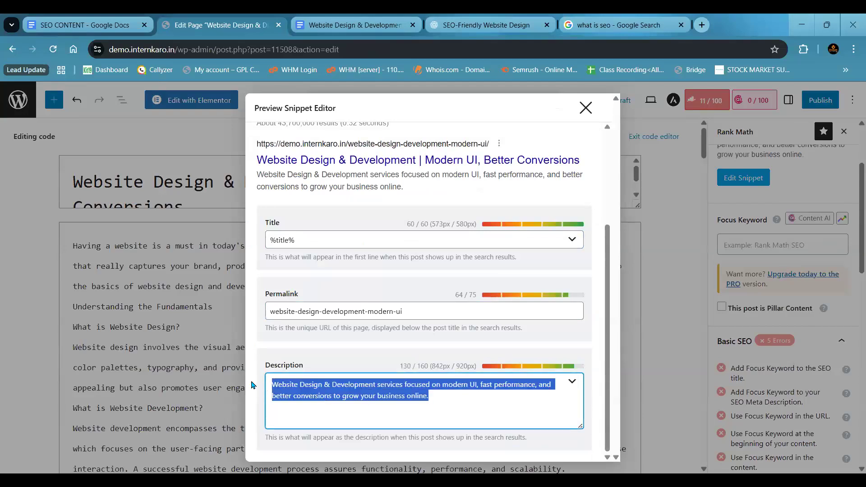
pyautogui.click(587, 108)
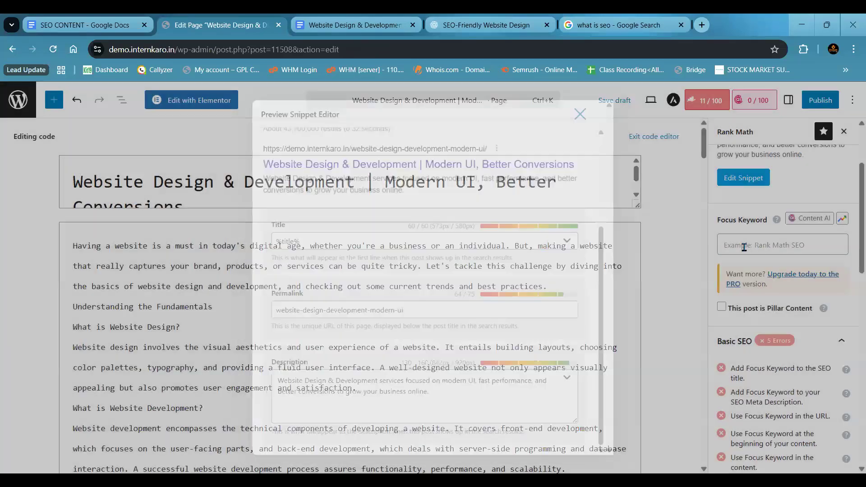
pyautogui.scroll(-1, 744, 248)
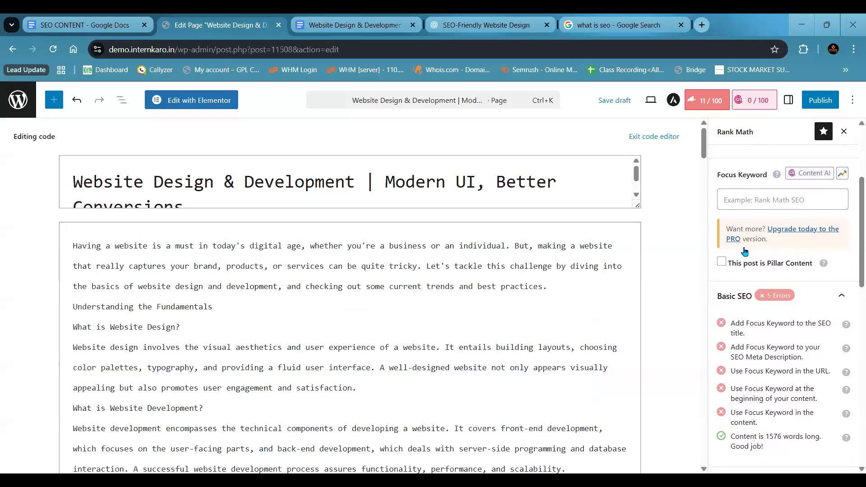
pyautogui.scroll(-1, 745, 252)
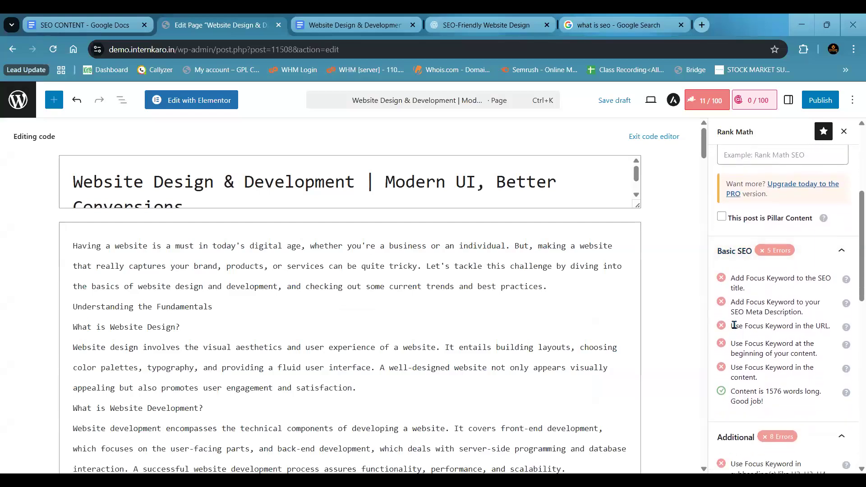
# - Highlight the focus keyword in URL check and the "website-design" part of the permalink in the snippet editor, and close the editor
pyautogui.moveTo(731, 326); pyautogui.dragTo(830, 326)
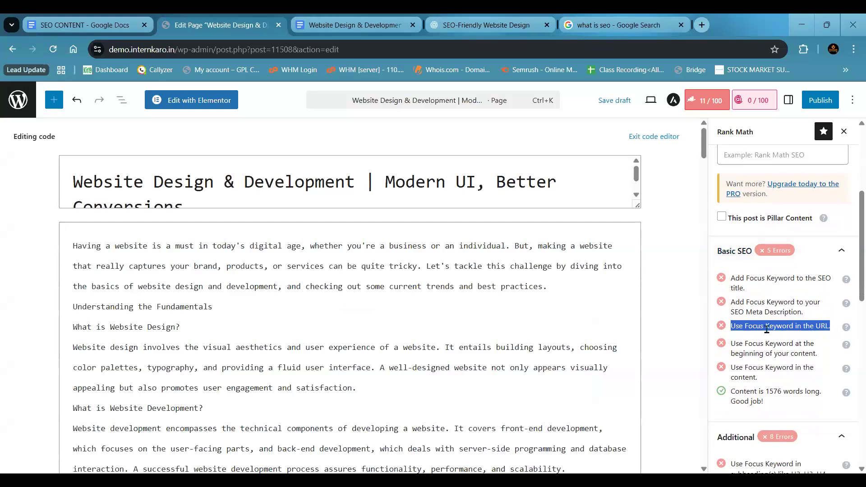
pyautogui.click(740, 325)
pyautogui.scroll(5, 758, 222)
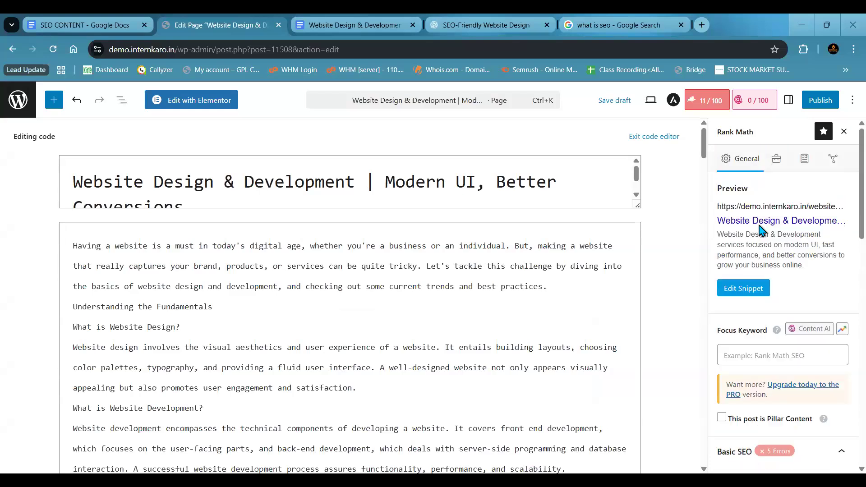
pyautogui.click(736, 287)
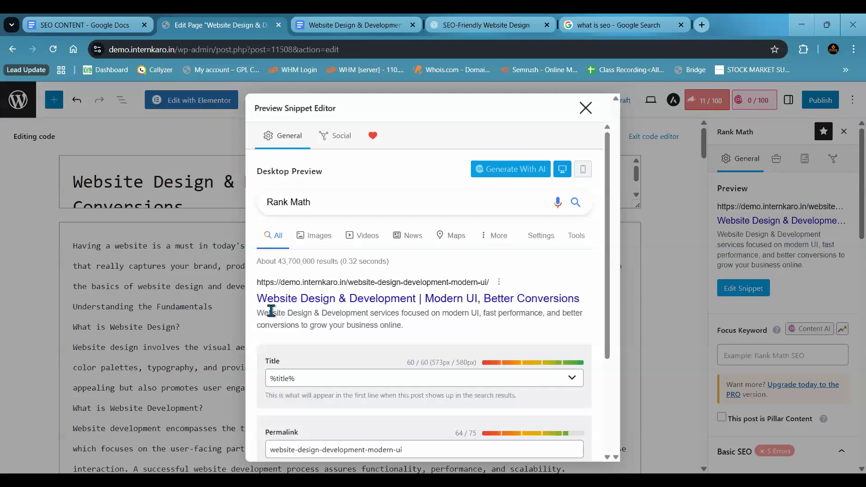
pyautogui.scroll(-3, 413, 307)
pyautogui.moveTo(320, 311); pyautogui.dragTo(271, 311)
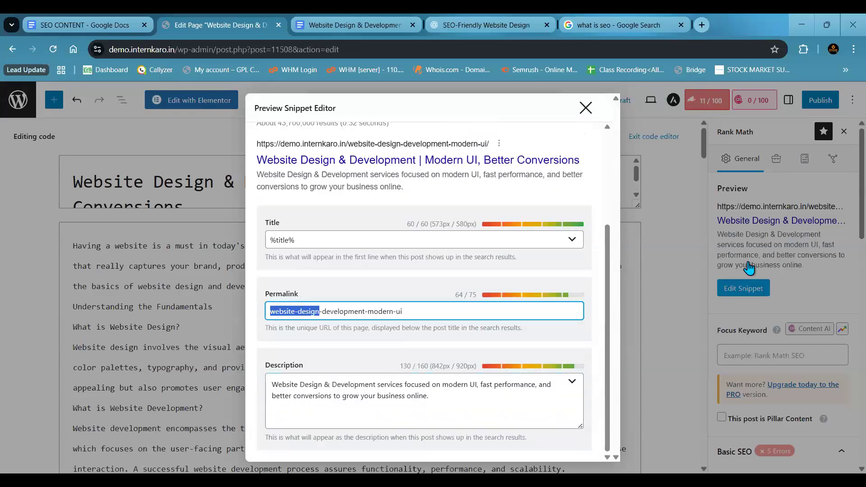
pyautogui.click(741, 303)
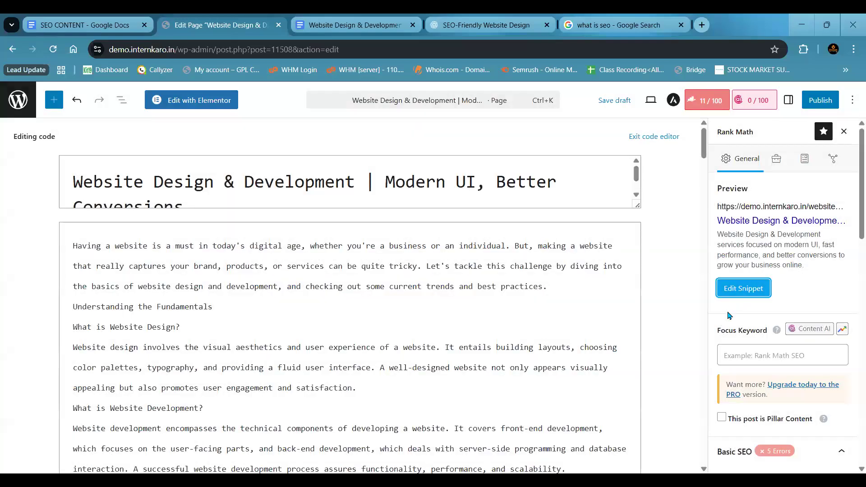
# - Highlight the check for using the focus keyword at the beginning of the content and the page's opening paragraphs
pyautogui.scroll(-5, 777, 312)
pyautogui.moveTo(735, 310); pyautogui.dragTo(816, 320)
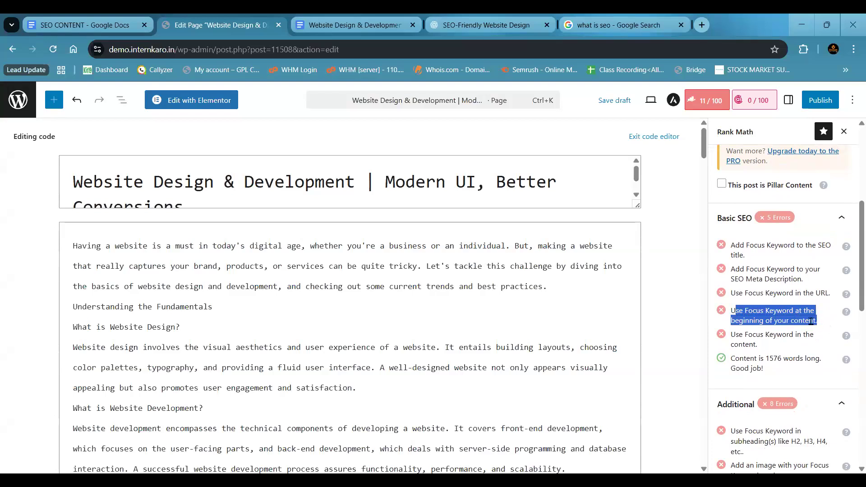
pyautogui.moveTo(158, 299); pyautogui.dragTo(160, 293)
pyautogui.click(79, 247)
pyautogui.moveTo(73, 245); pyautogui.dragTo(142, 249)
pyautogui.moveTo(211, 249); pyautogui.dragTo(241, 334)
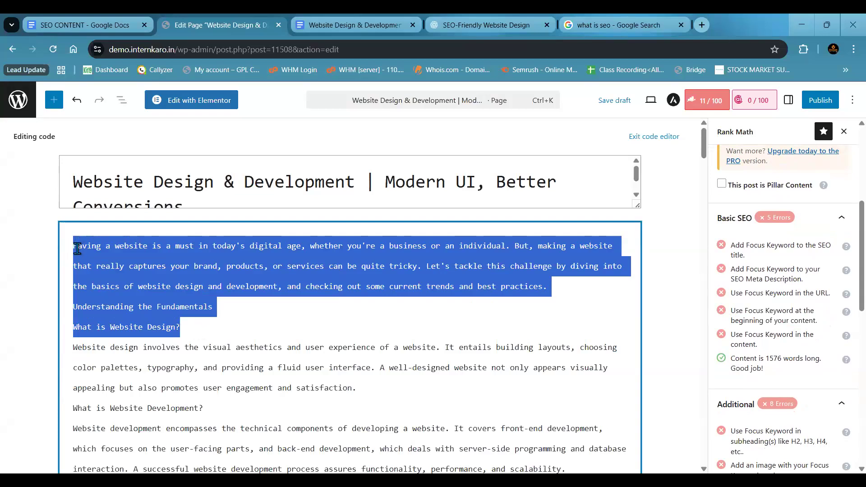
pyautogui.moveTo(74, 247); pyautogui.dragTo(290, 412)
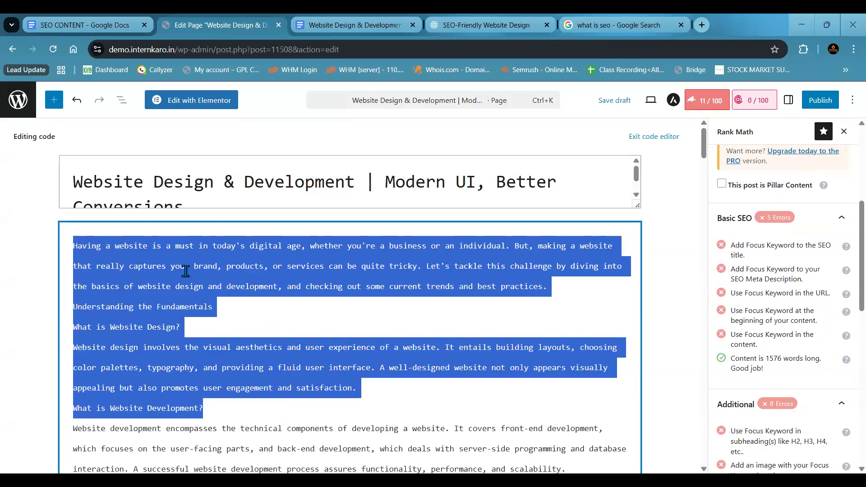
pyautogui.click(425, 264)
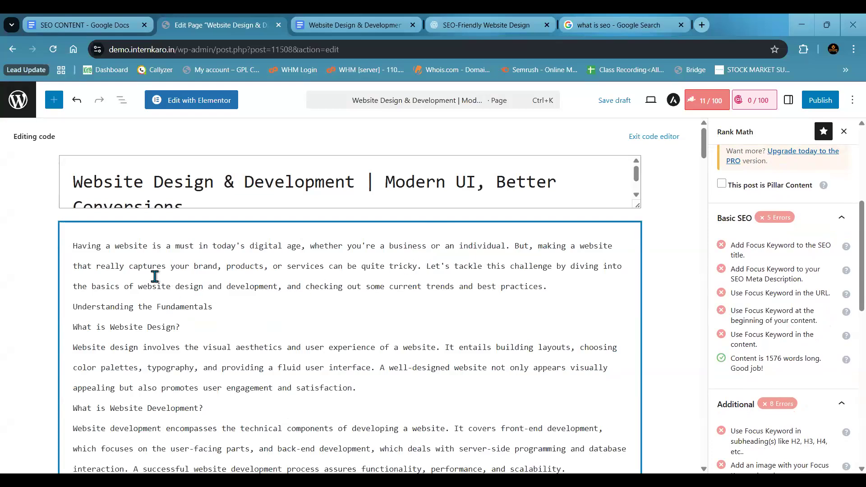
# - Highlight the phrase "website design" in the opening paragraph of the page content
pyautogui.moveTo(73, 246)
pyautogui.mouseDown()
pyautogui.moveTo(184, 246)
pyautogui.moveTo(80, 259)
pyautogui.moveTo(71, 250)
pyautogui.mouseUp()
pyautogui.doubleClick(170, 285)
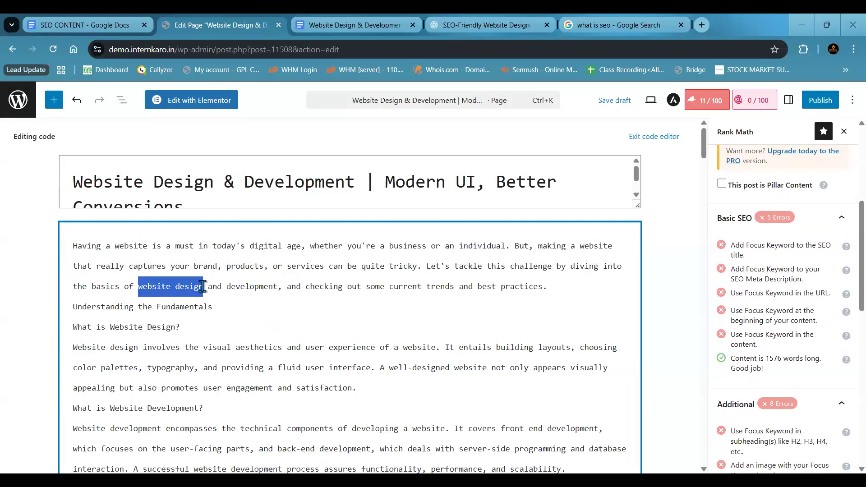
pyautogui.click(202, 285)
pyautogui.rightClick(234, 302)
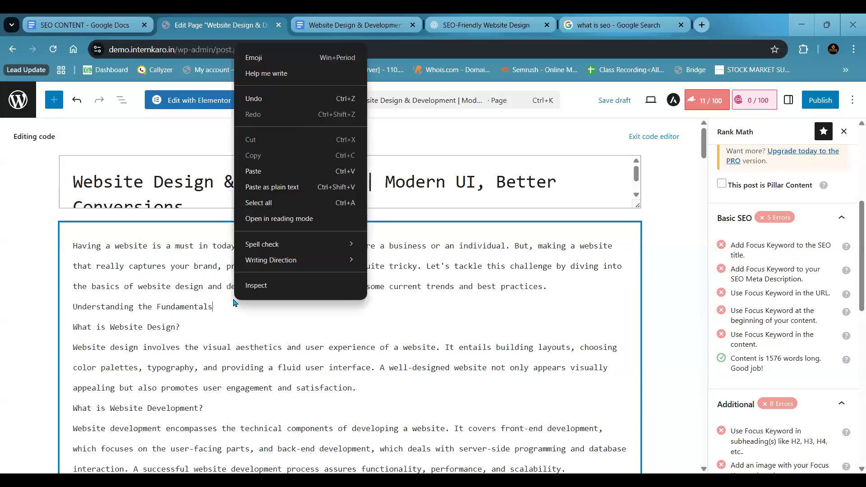
pyautogui.click(82, 236)
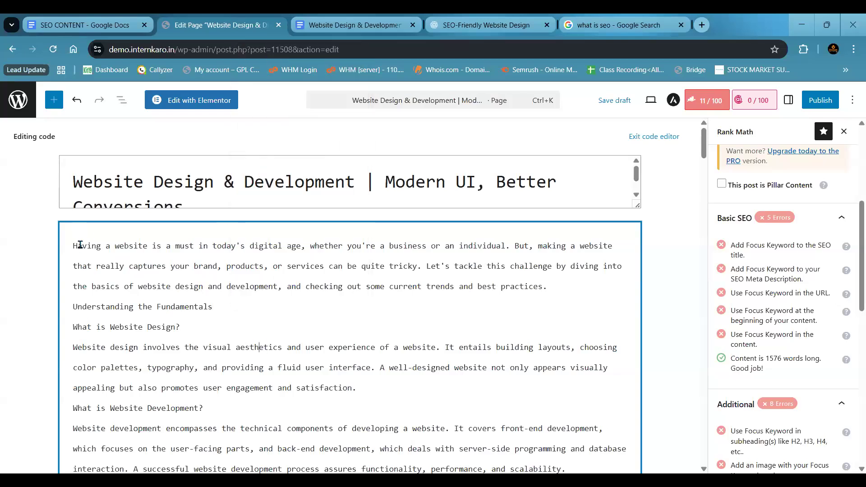
# - Review the page content from the opening down to the conclusion and return to the beginning
pyautogui.scroll(-15, 263, 293)
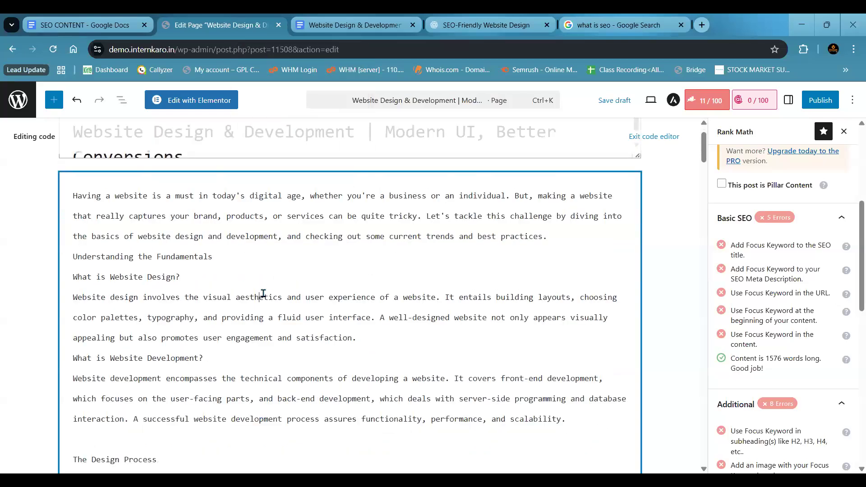
pyautogui.scroll(-15, 263, 293)
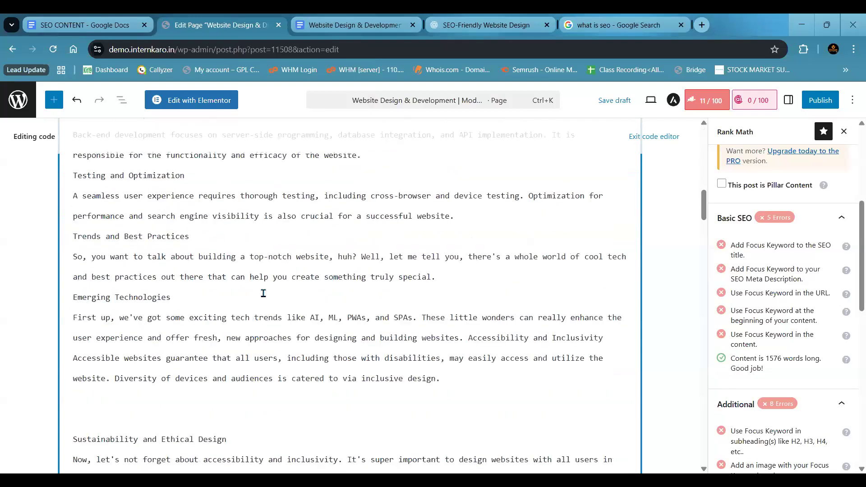
pyautogui.scroll(-10, 263, 293)
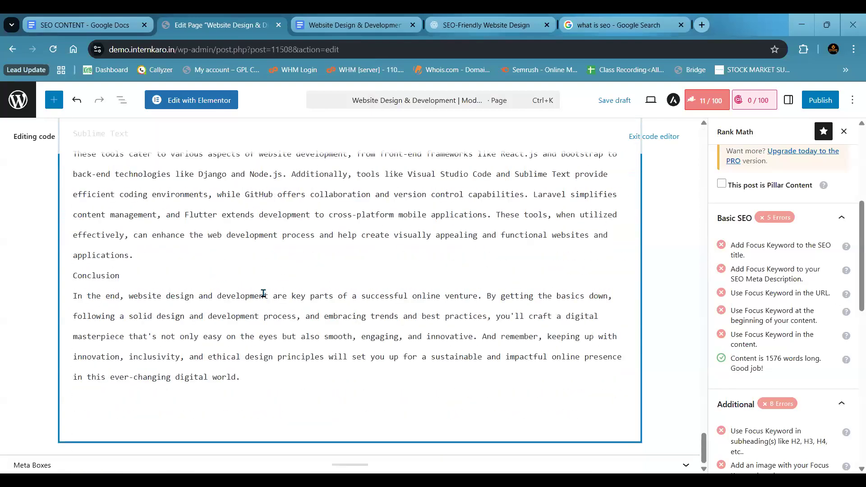
pyautogui.scroll(20, 264, 293)
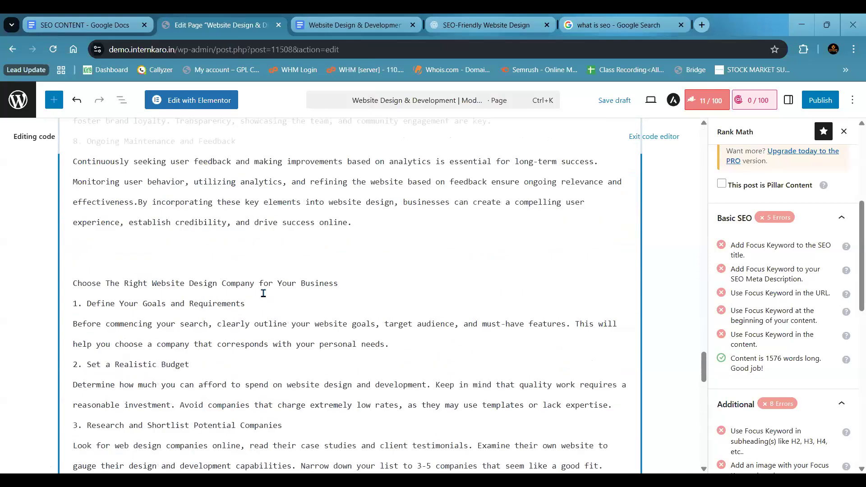
pyautogui.scroll(10, 149, 280)
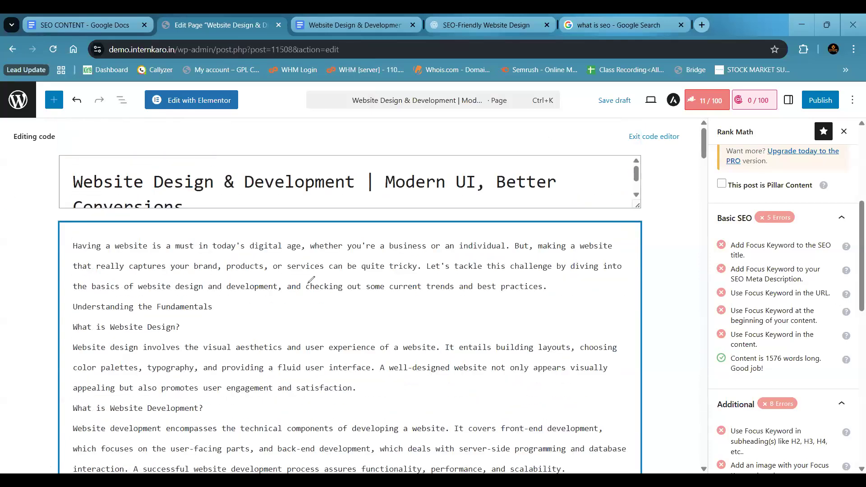
# - Draw a horizontal line over the content, mark off its first section as 10%, and label that section "Keyword"
pyautogui.moveTo(267, 311)
pyautogui.mouseDown()
pyautogui.moveTo(460, 301)
pyautogui.moveTo(567, 307)
pyautogui.mouseUp()
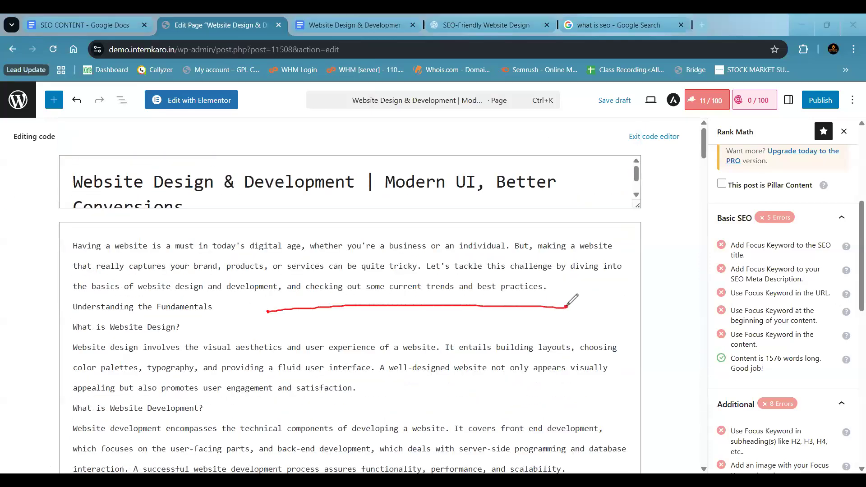
pyautogui.click(267, 312)
pyautogui.moveTo(267, 314); pyautogui.dragTo(264, 329)
pyautogui.moveTo(322, 304); pyautogui.dragTo(322, 311)
pyautogui.moveTo(266, 304); pyautogui.dragTo(273, 324)
pyautogui.moveTo(271, 323)
pyautogui.mouseDown()
pyautogui.moveTo(322, 312)
pyautogui.moveTo(311, 323)
pyautogui.mouseUp()
pyautogui.moveTo(291, 324); pyautogui.dragTo(304, 327)
pyautogui.click(309, 323)
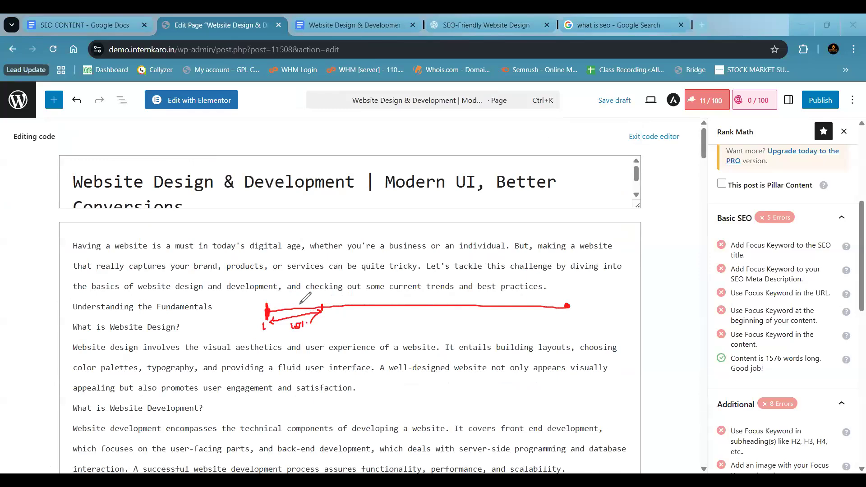
pyautogui.moveTo(280, 300)
pyautogui.mouseDown()
pyautogui.moveTo(281, 306)
pyautogui.moveTo(338, 302)
pyautogui.mouseUp()
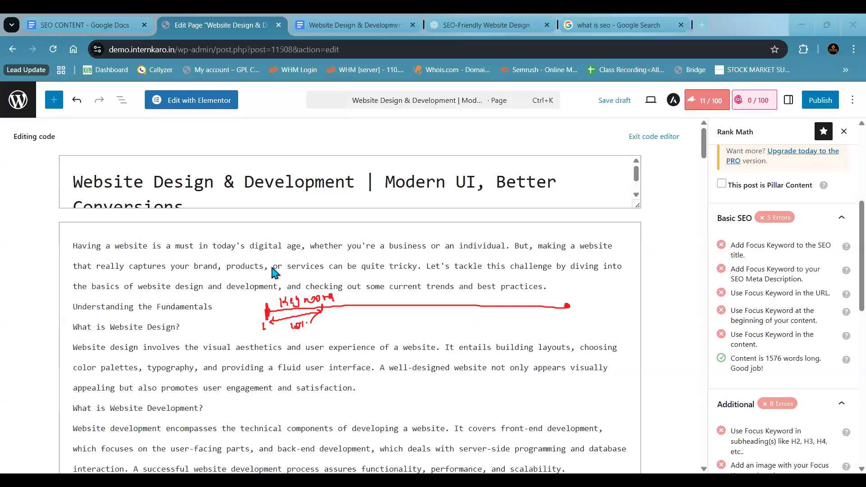
# - Clear the annotations and highlight the opening text and its phrase "website design" in the page content
pyautogui.moveTo(74, 247)
pyautogui.mouseDown()
pyautogui.moveTo(202, 326)
pyautogui.moveTo(194, 329)
pyautogui.mouseUp()
pyautogui.click(195, 328)
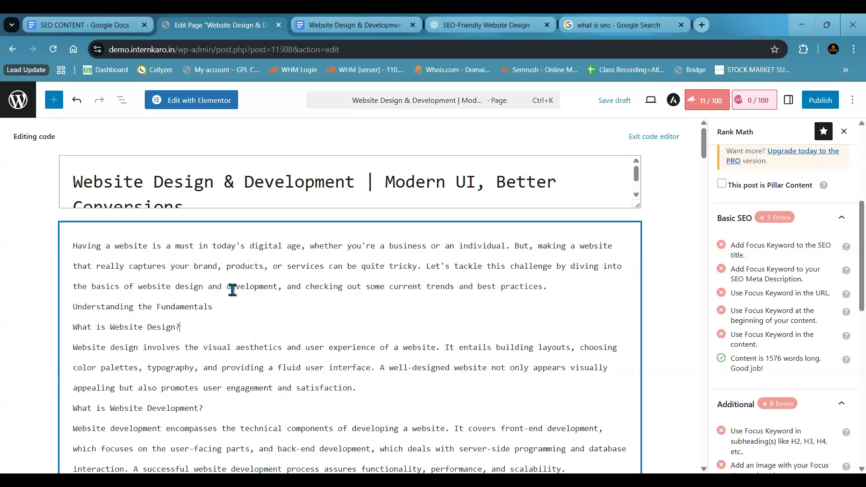
pyautogui.moveTo(138, 286); pyautogui.dragTo(204, 283)
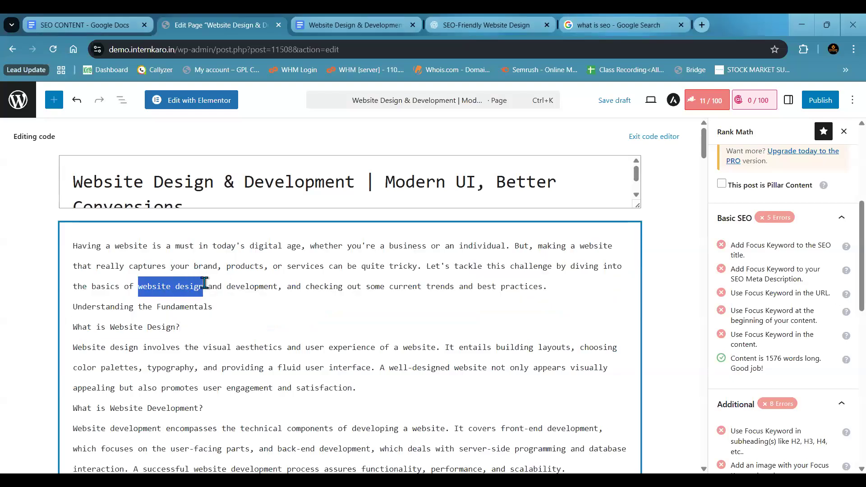
pyautogui.click(295, 289)
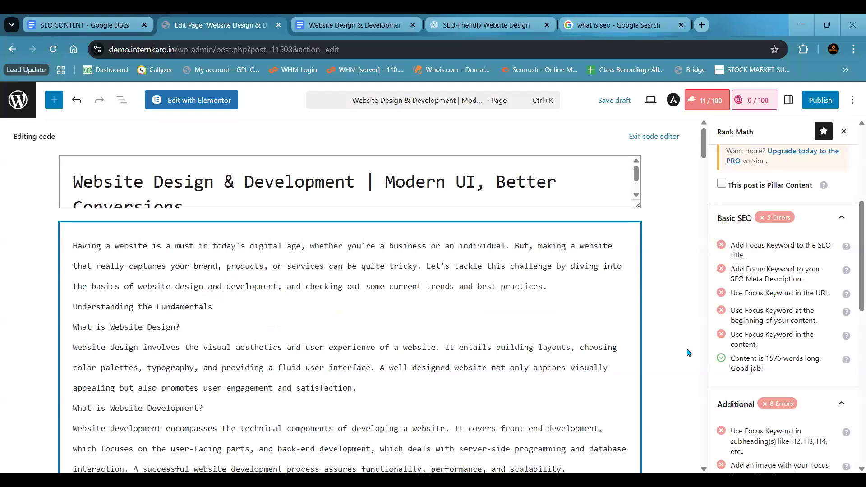
# - Examine the check for using the focus keyword in the content alongside the body text further down the page
pyautogui.click(734, 336)
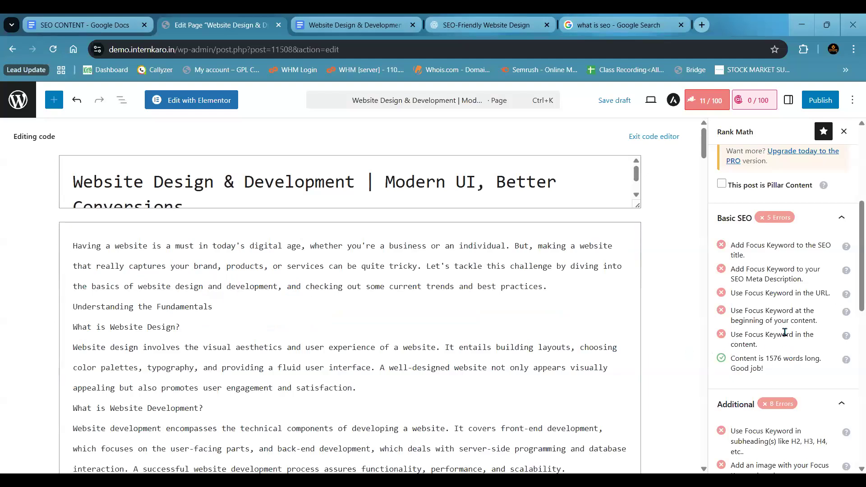
pyautogui.moveTo(786, 333); pyautogui.dragTo(762, 350)
pyautogui.click(754, 336)
pyautogui.rightClick(428, 307)
pyautogui.click(342, 342)
pyautogui.scroll(-20, 342, 342)
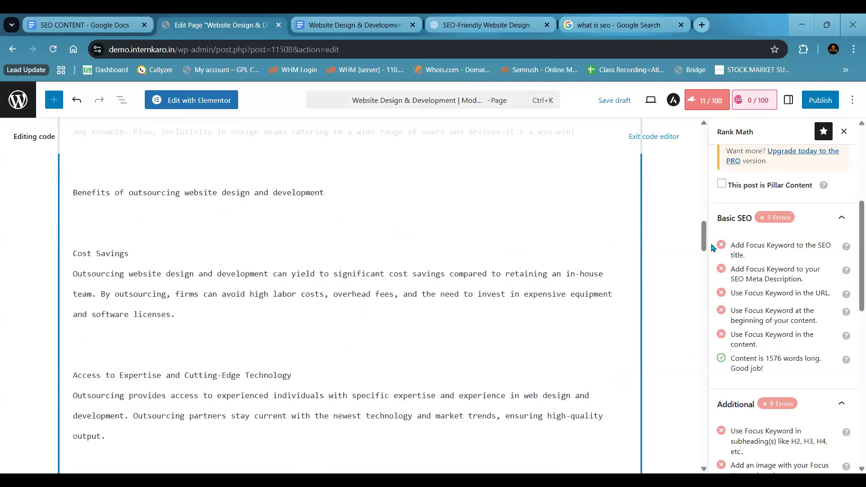
# - Highlight the full list of Basic SEO checks, and the content length check on its own
pyautogui.moveTo(713, 248); pyautogui.dragTo(785, 369)
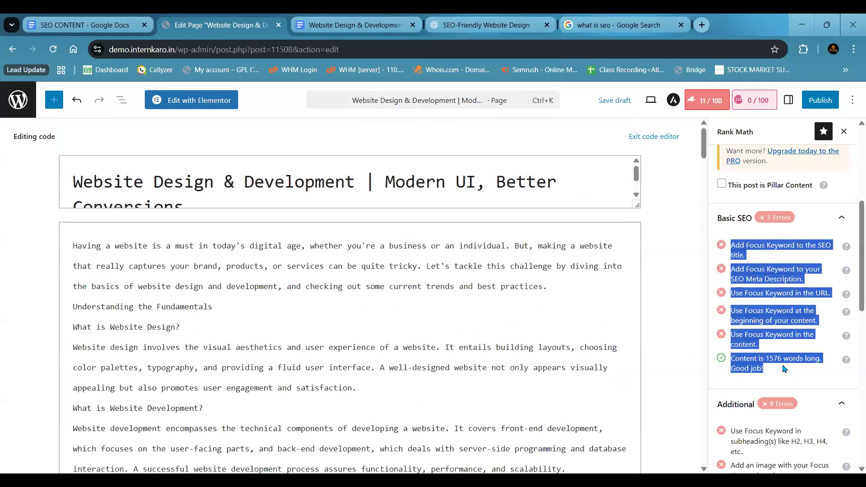
pyautogui.click(744, 360)
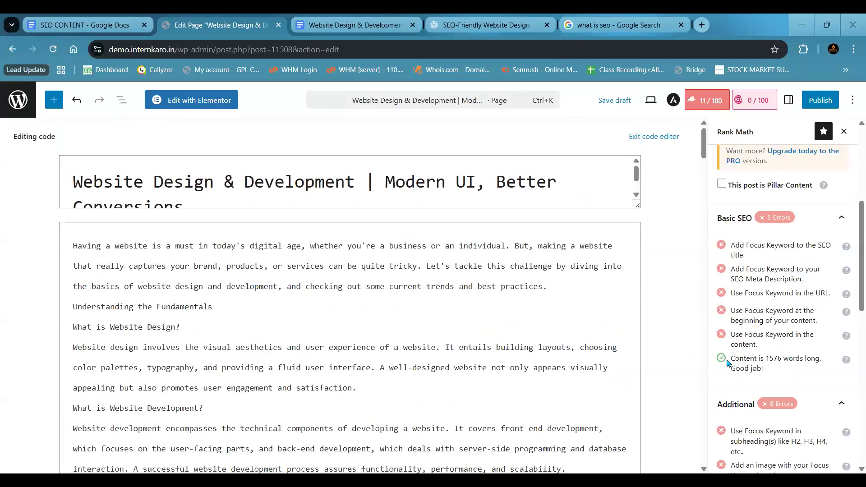
pyautogui.moveTo(731, 358); pyautogui.dragTo(786, 369)
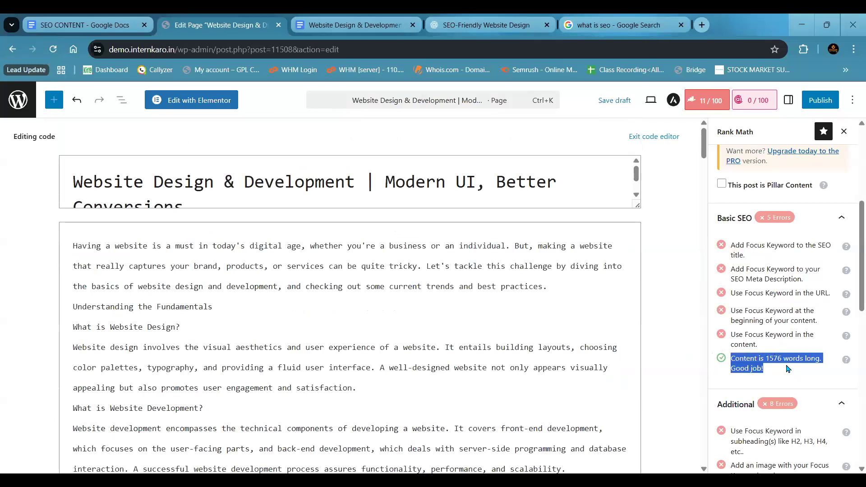
pyautogui.click(764, 370)
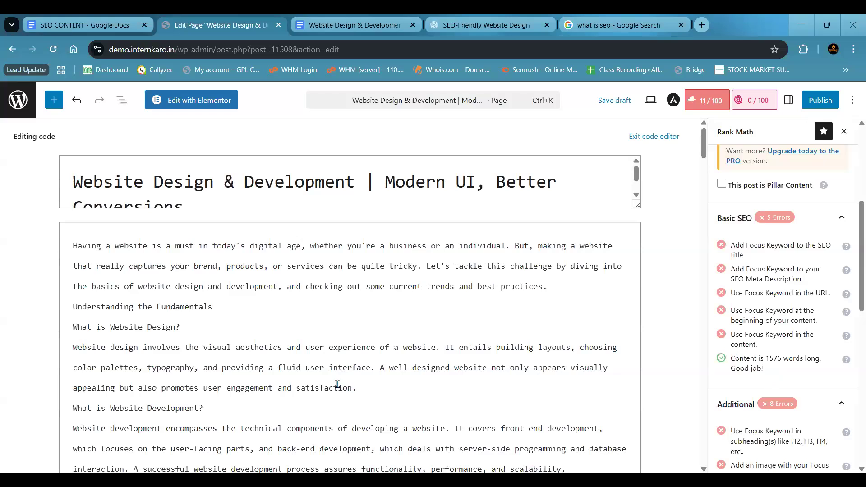
# - Delete the entire page body to examine the content length check, and paste the text back
pyautogui.click(366, 388)
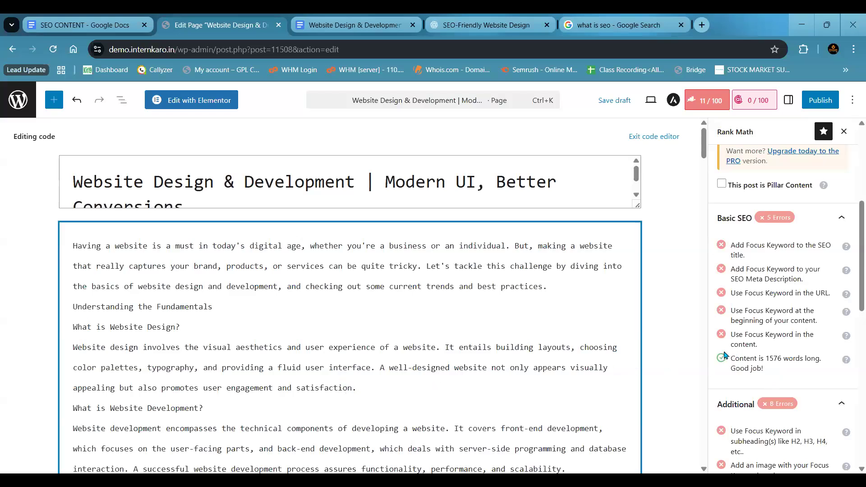
pyautogui.hotkey('ctrl', 'a')
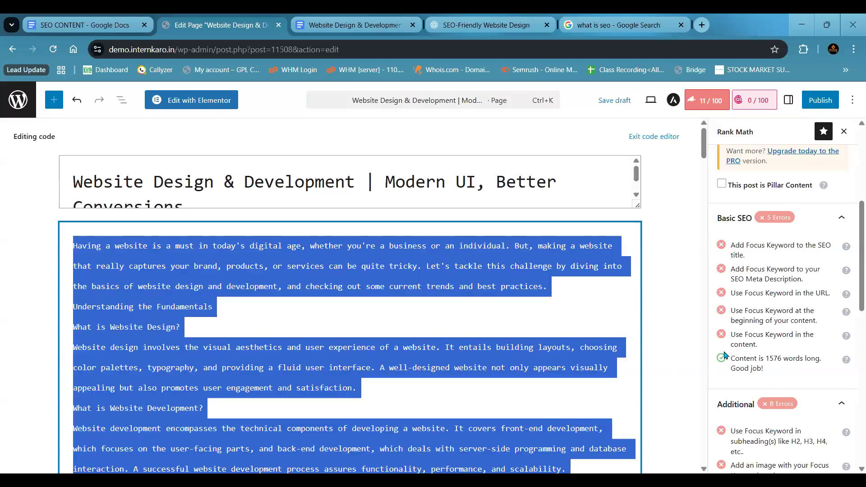
pyautogui.press('BackSpace')
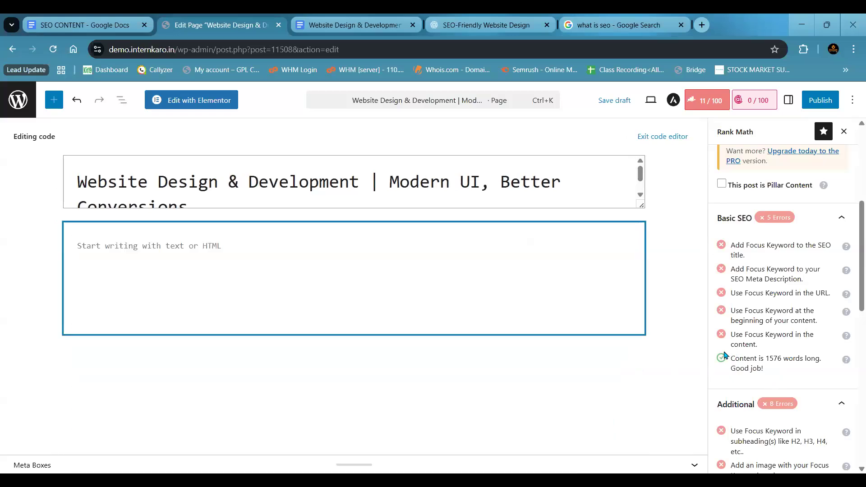
pyautogui.moveTo(732, 358); pyautogui.dragTo(767, 359)
pyautogui.click(768, 359)
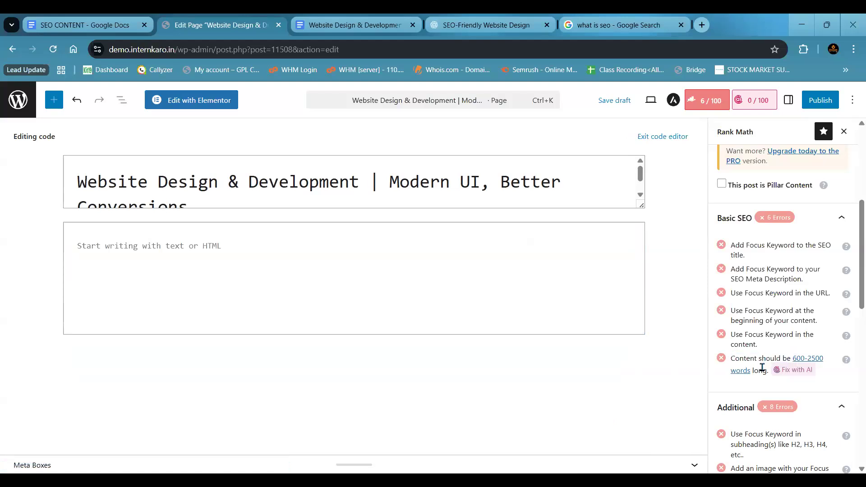
pyautogui.click(565, 292)
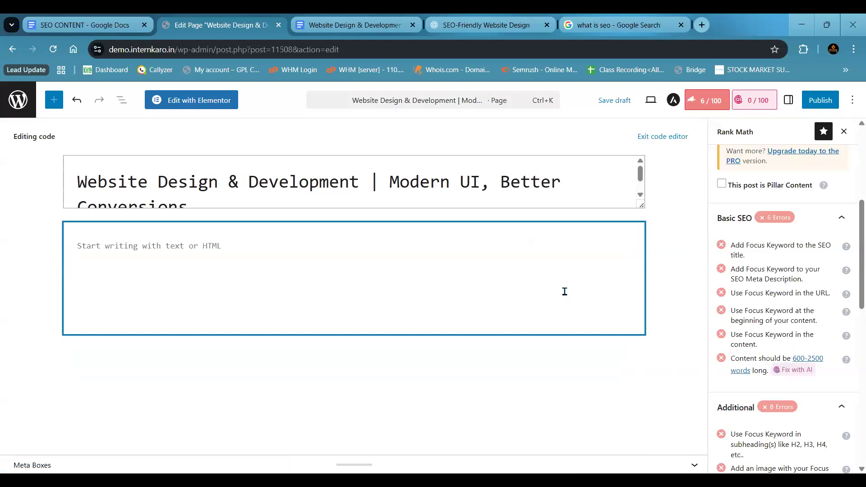
pyautogui.hotkey('ctrl', 'v')
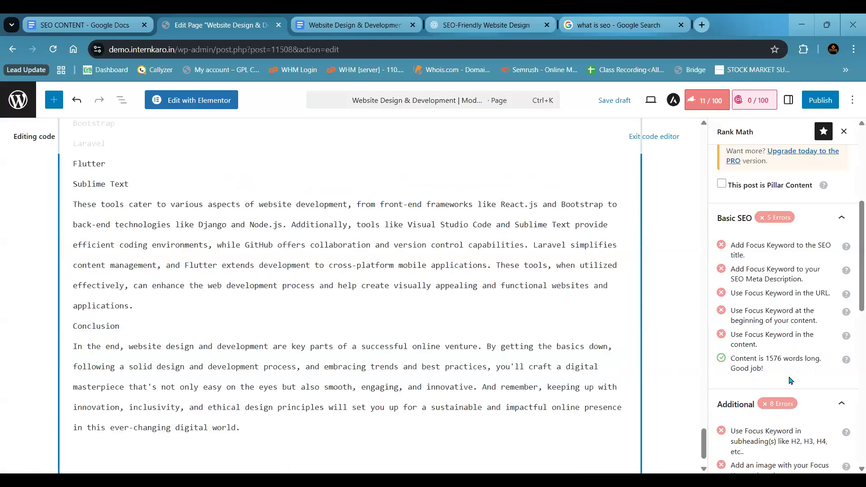
# - Highlight the word count in the content length check and look back through the page body towards its beginning
pyautogui.doubleClick(767, 359)
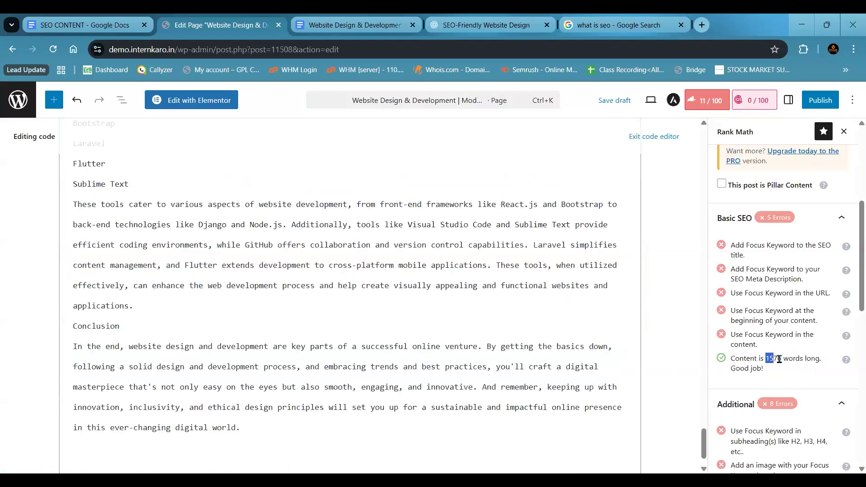
pyautogui.click(421, 325)
pyautogui.rightClick(424, 330)
pyautogui.scroll(10, 355, 320)
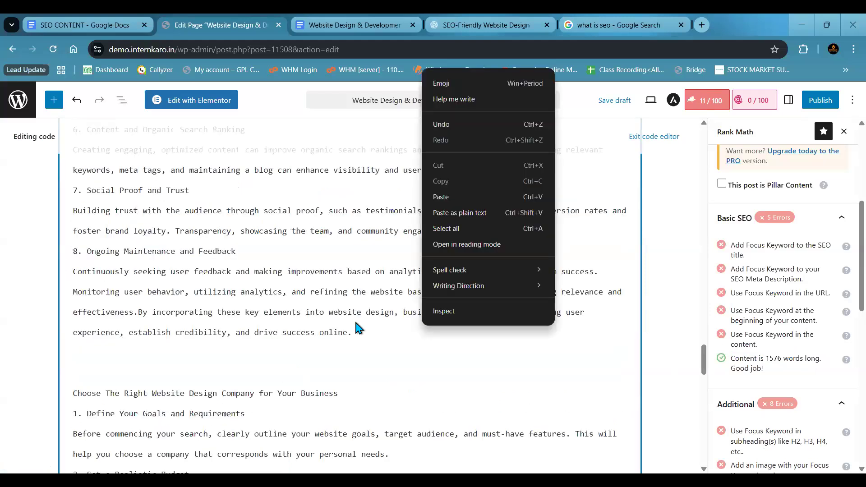
pyautogui.scroll(5, 356, 322)
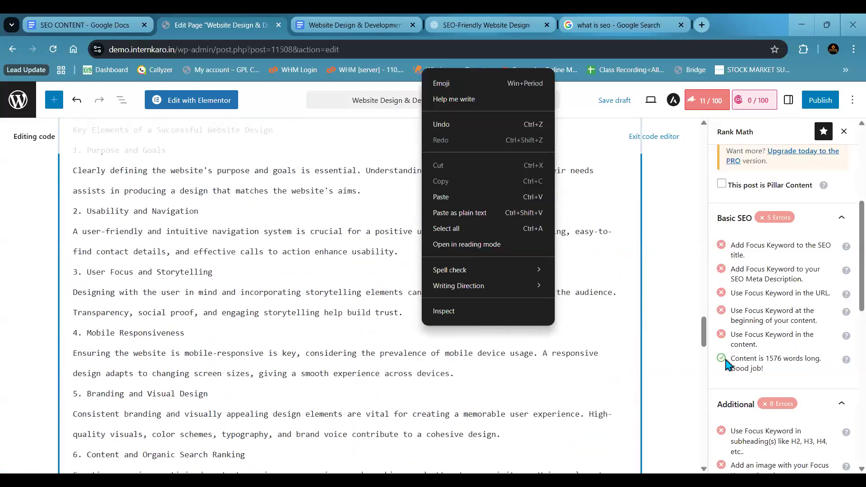
pyautogui.scroll(10, 354, 316)
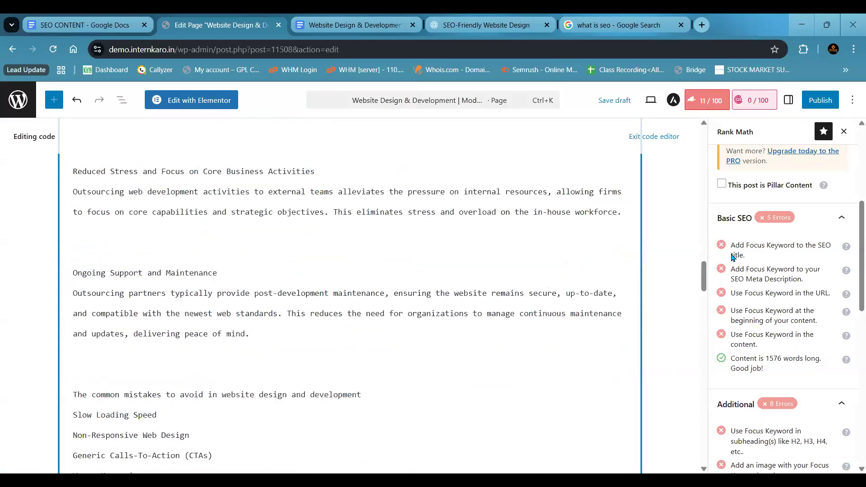
pyautogui.scroll(10, 733, 257)
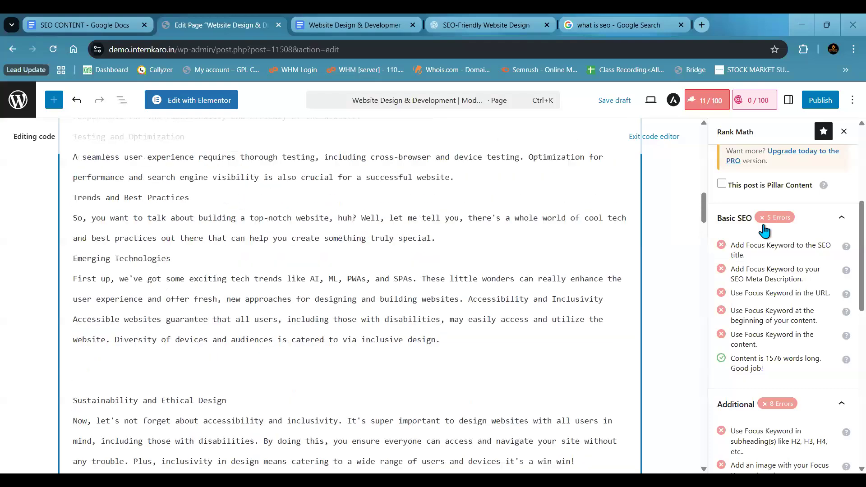
pyautogui.scroll(7, 766, 210)
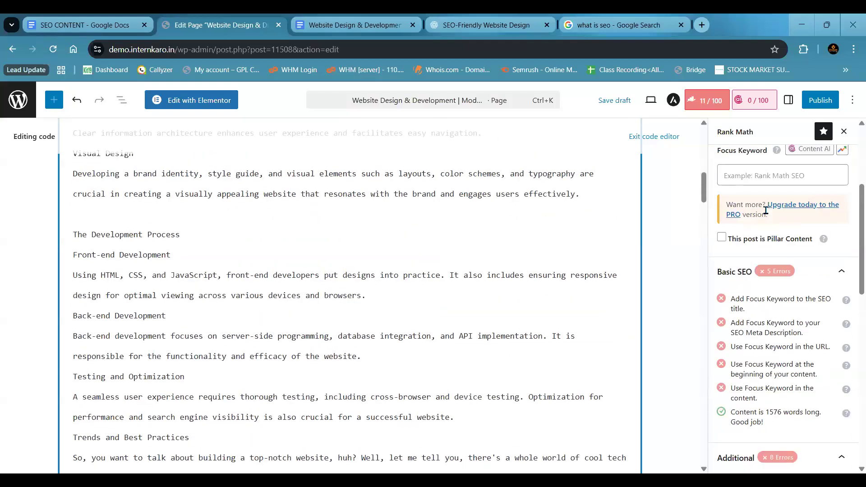
pyautogui.scroll(1, 766, 211)
pyautogui.click(766, 211)
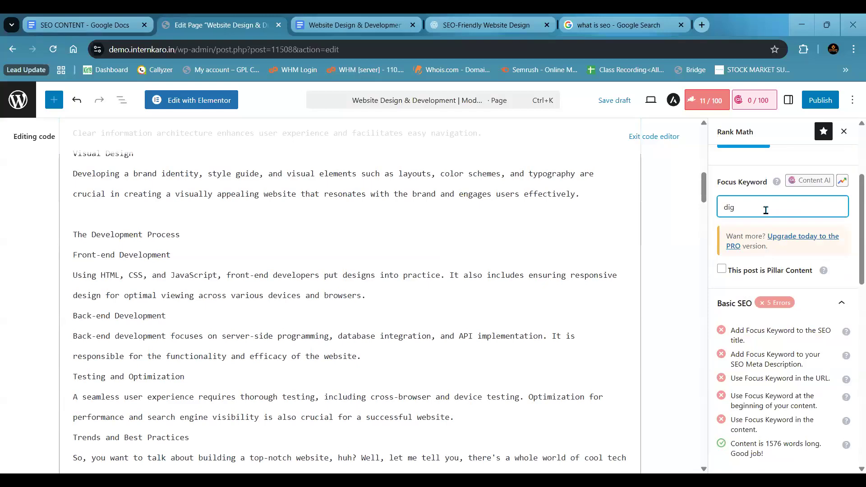
pyautogui.write('desig')
pyautogui.press('Return')
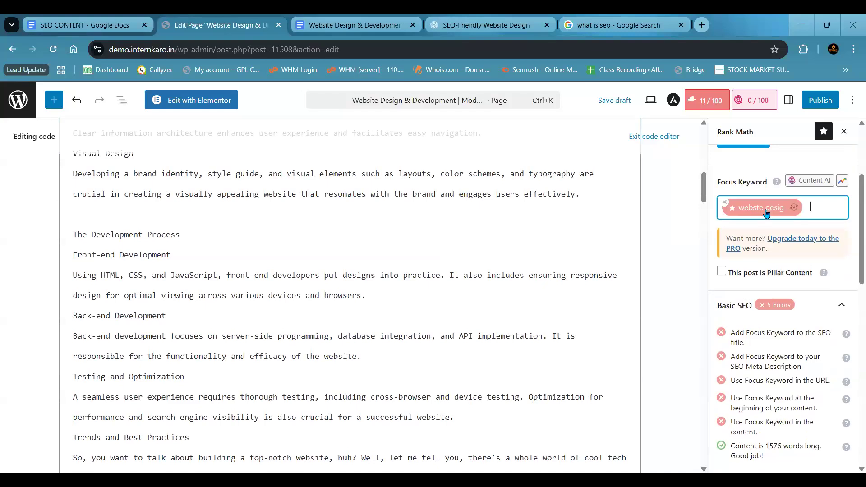
pyautogui.click(725, 202)
# - Set the focus keyword to "website design"
pyautogui.click(736, 208)
pyautogui.write('we')
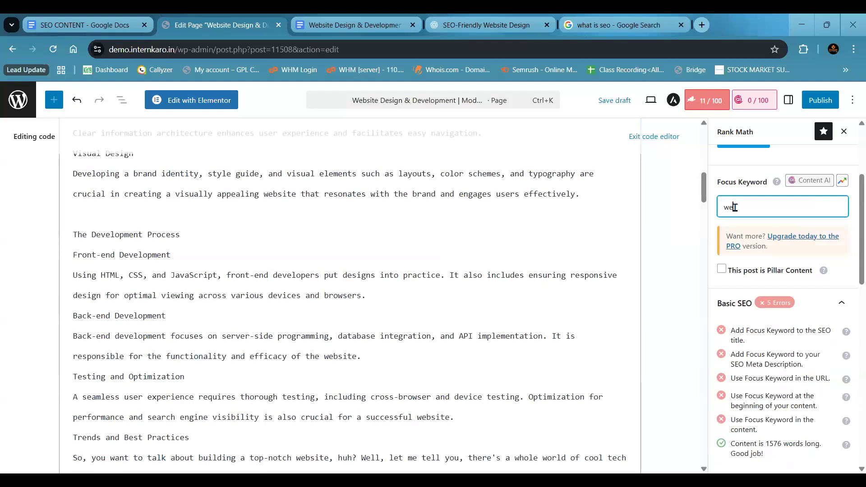
pyautogui.write('bsite design')
pyautogui.press('Return')
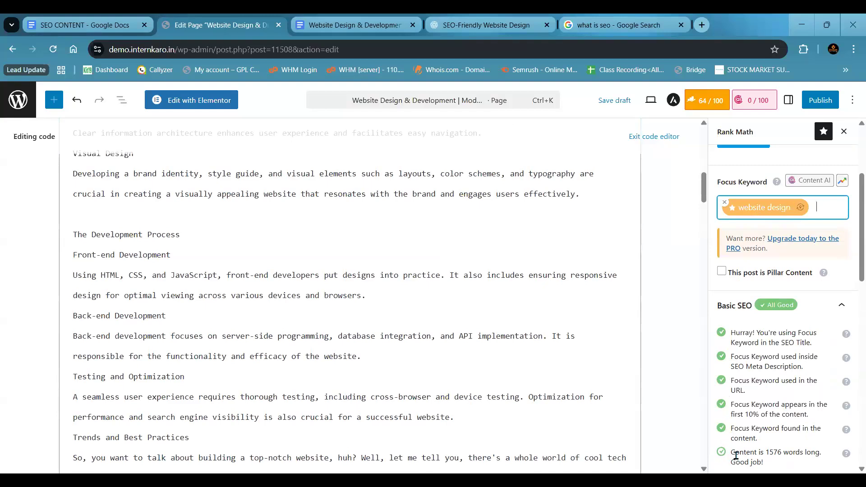
# - Examine the Basic SEO checks against the page title and highlight the opening paragraph of the body
pyautogui.scroll(-1, 739, 439)
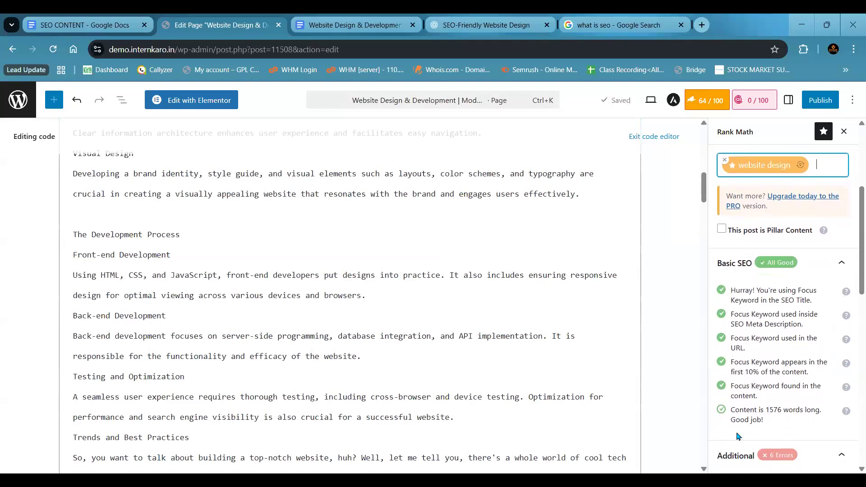
pyautogui.click(719, 412)
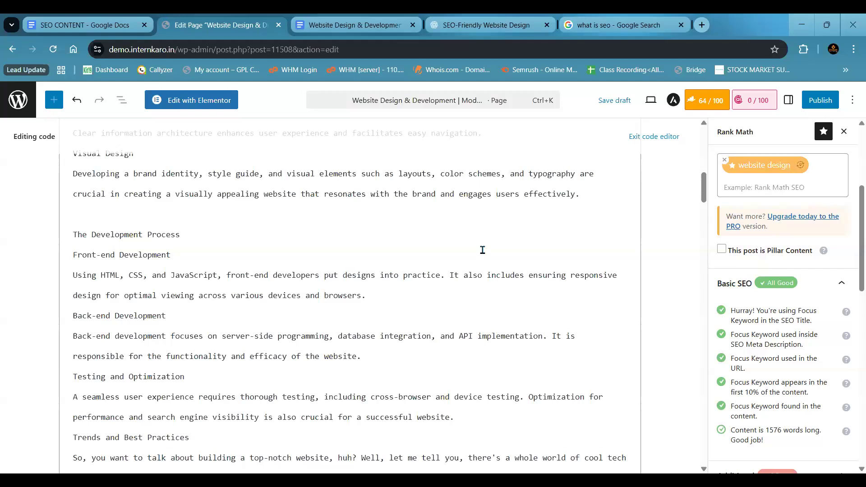
pyautogui.scroll(10, 483, 250)
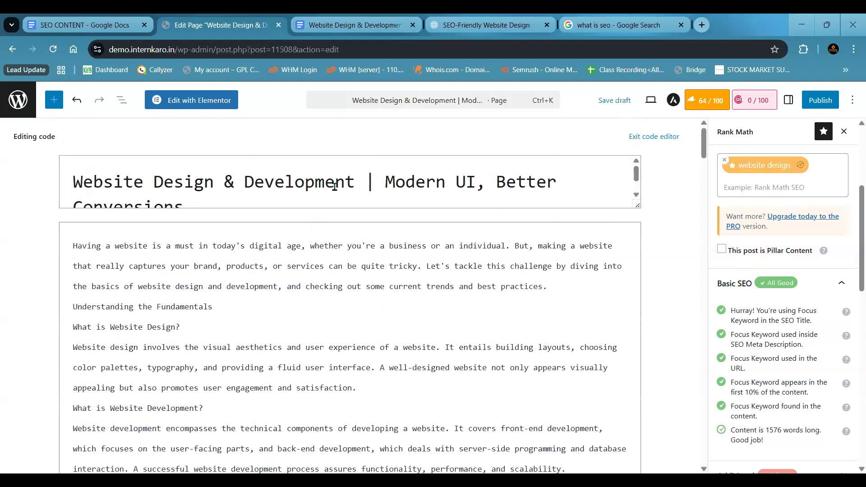
pyautogui.scroll(-1, 334, 186)
pyautogui.scroll(1, 334, 186)
pyautogui.click(335, 186)
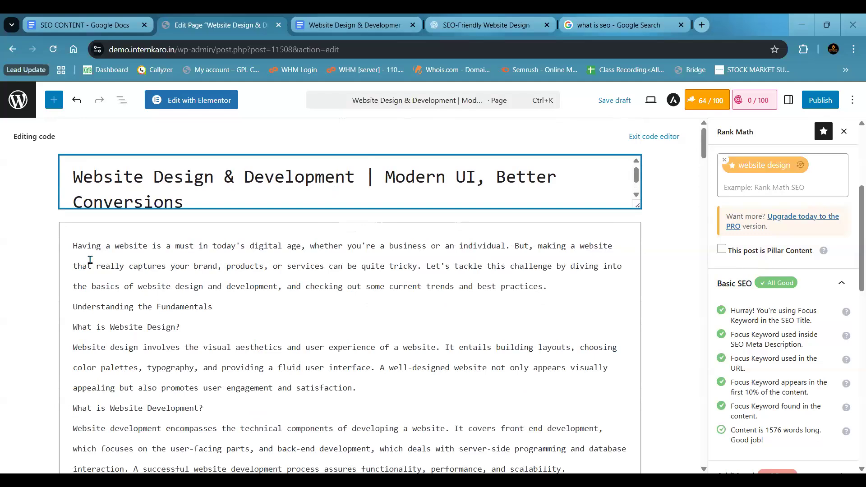
pyautogui.moveTo(73, 246); pyautogui.dragTo(155, 287)
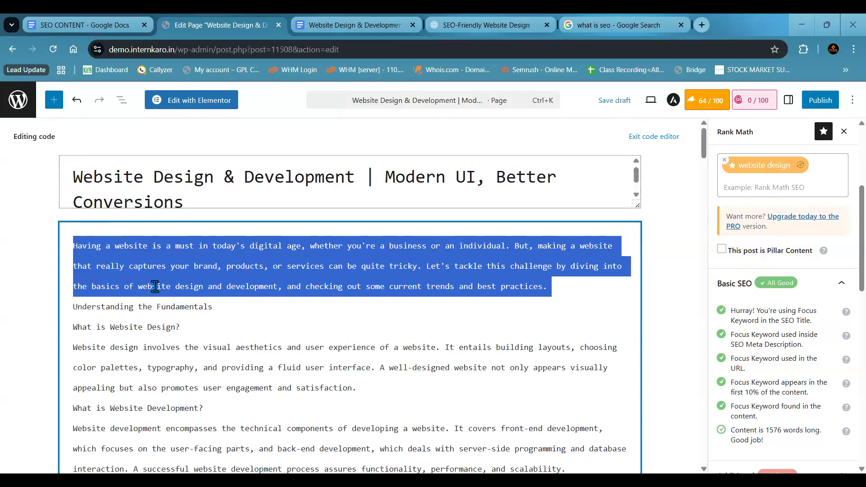
pyautogui.click(350, 337)
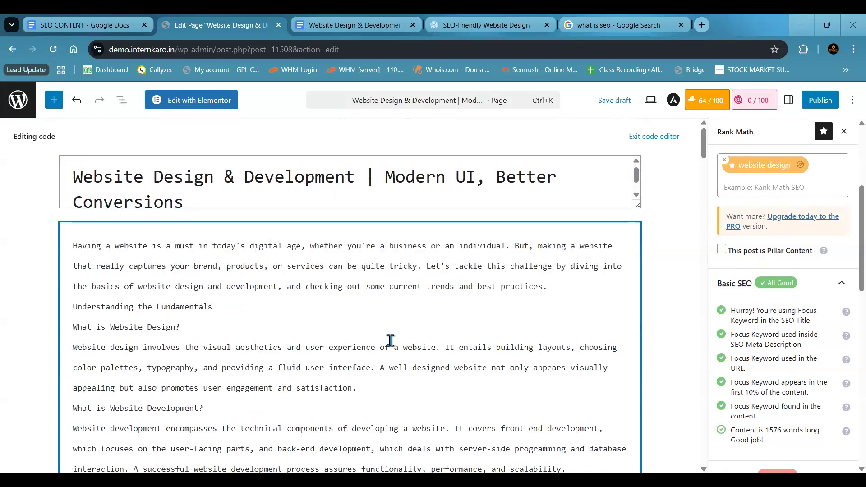
# - Highlight the checks for the focus keyword in the first 10% of the content and in the content overall
pyautogui.moveTo(731, 382); pyautogui.dragTo(811, 399)
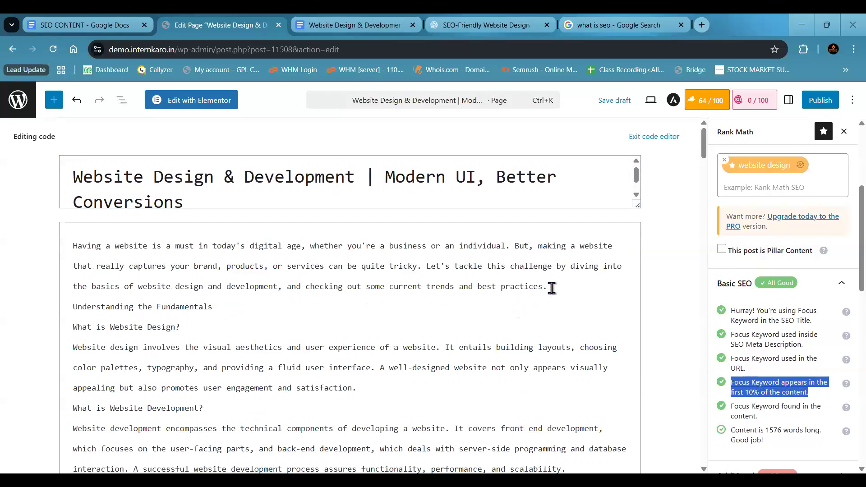
pyautogui.click(741, 358)
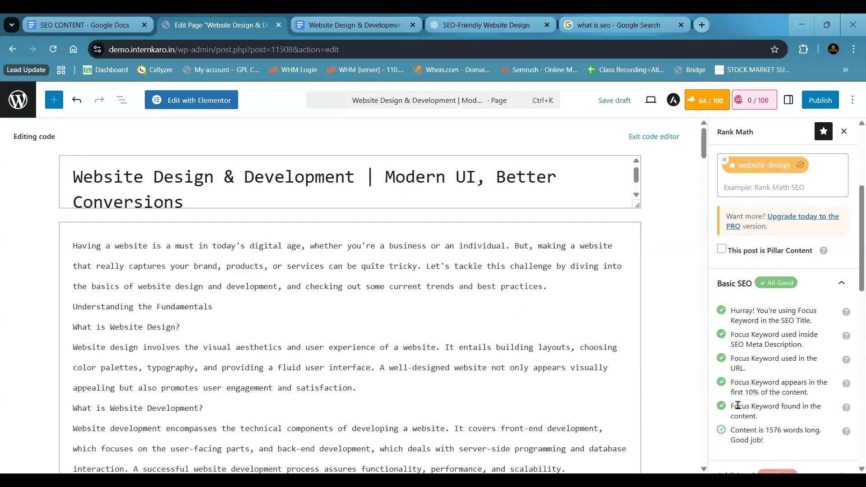
pyautogui.moveTo(731, 406); pyautogui.dragTo(773, 424)
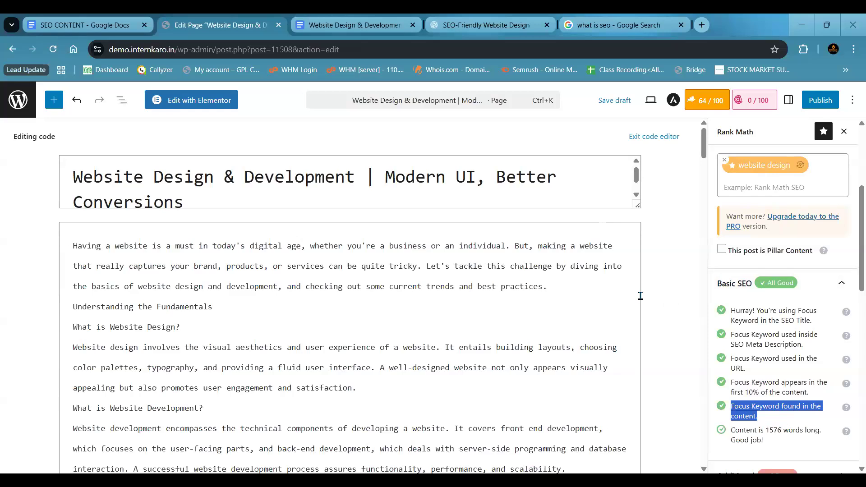
pyautogui.click(763, 332)
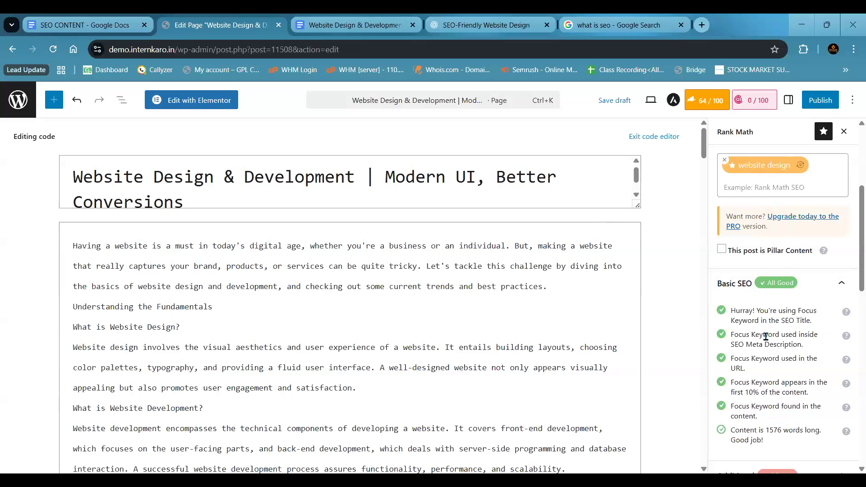
# - Look through the Additional and readability checks, and highlight the one on using the focus keyword in subheadings
pyautogui.scroll(-1, 765, 336)
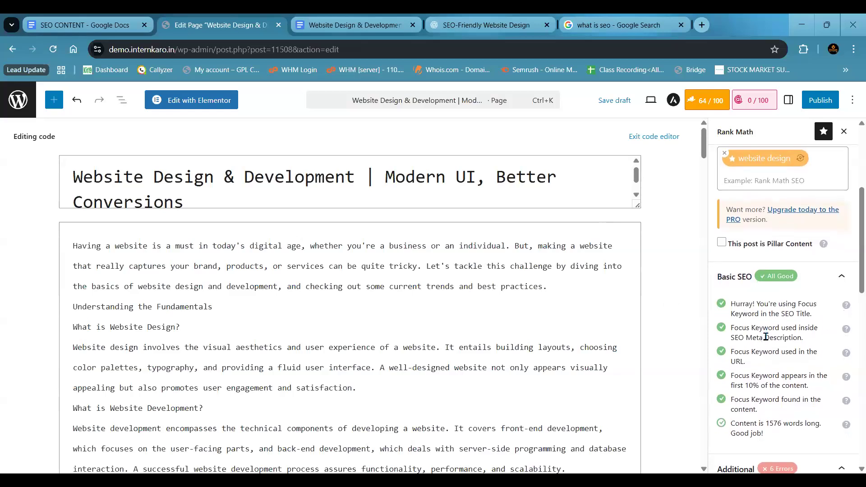
pyautogui.scroll(-3, 766, 338)
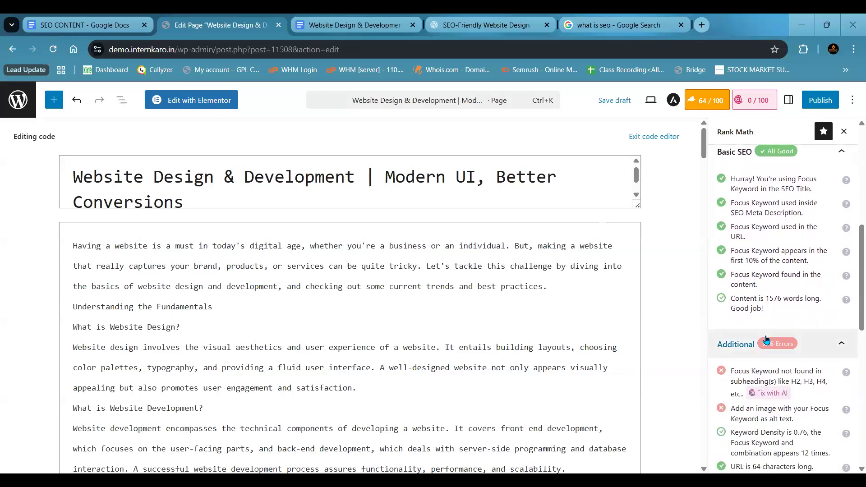
pyautogui.scroll(-3, 766, 339)
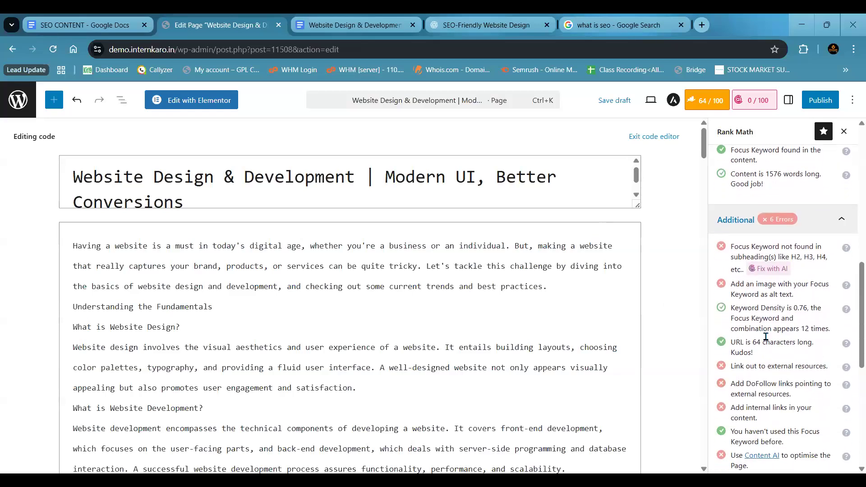
pyautogui.scroll(-8, 766, 338)
pyautogui.scroll(6, 767, 339)
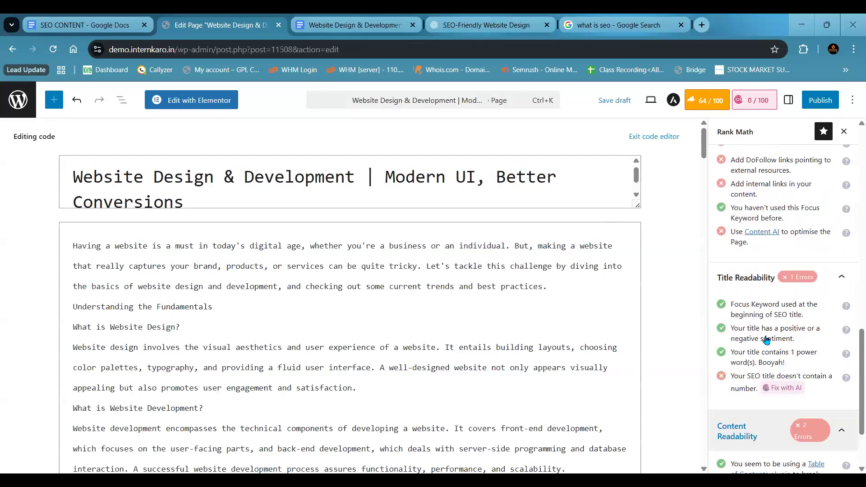
pyautogui.scroll(3, 766, 339)
pyautogui.scroll(-3, 766, 338)
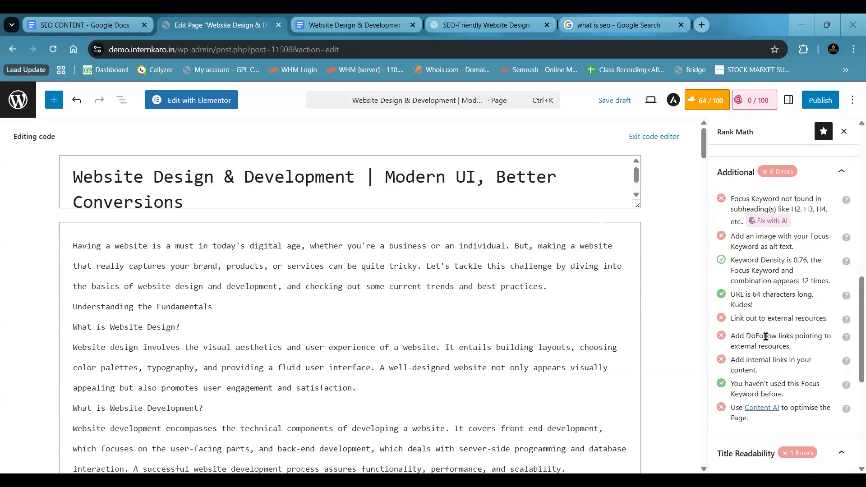
pyautogui.moveTo(731, 198); pyautogui.dragTo(742, 222)
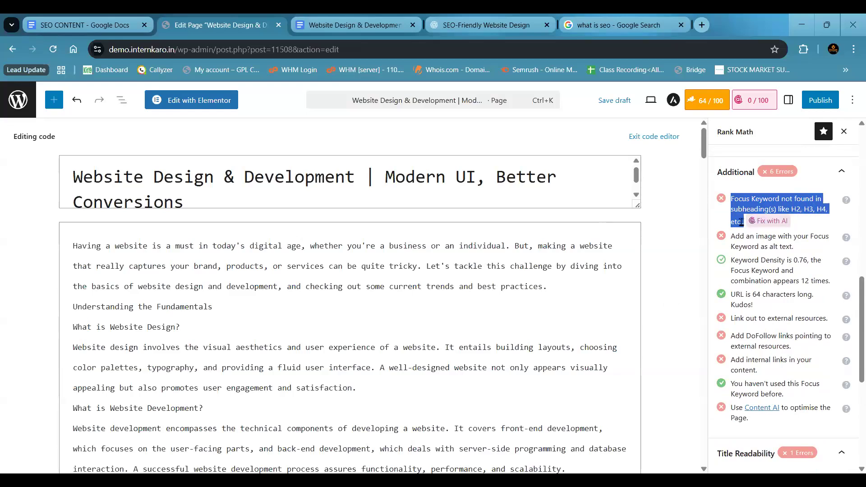
pyautogui.click(583, 247)
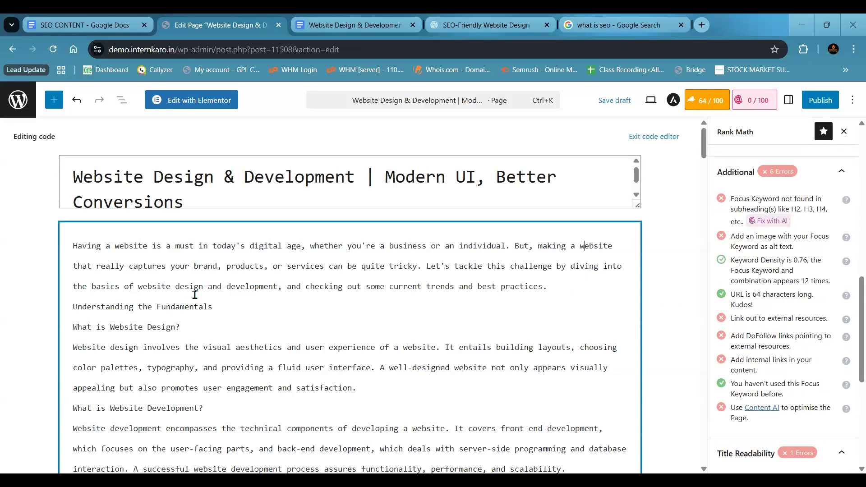
# - Exit the code editor, select the body's Classic block, and open and close its Classic Editor window
pyautogui.click(646, 138)
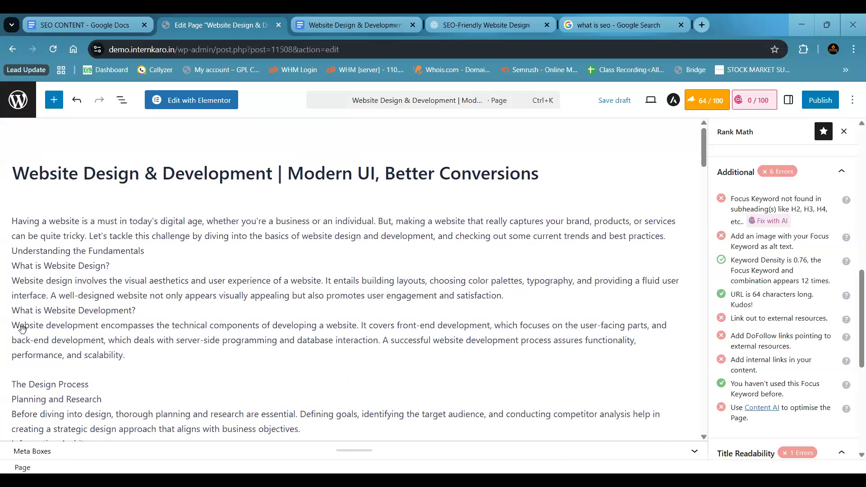
pyautogui.click(581, 218)
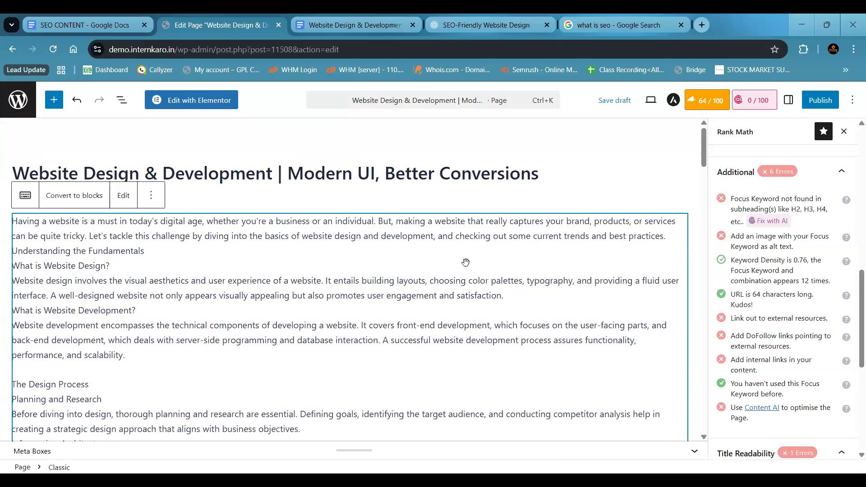
pyautogui.scroll(-1, 364, 244)
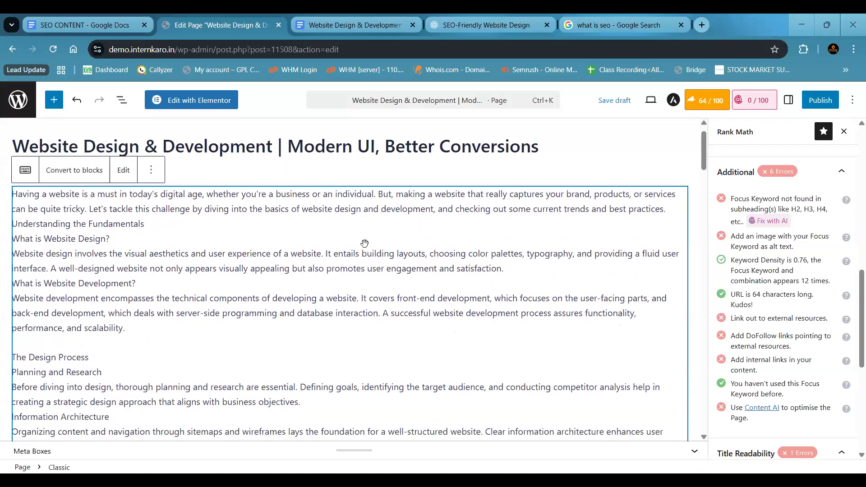
pyautogui.click(123, 168)
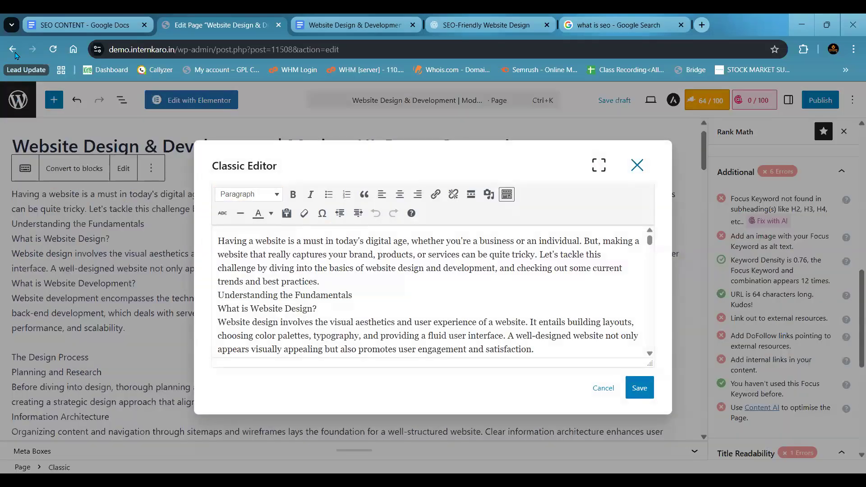
pyautogui.click(138, 174)
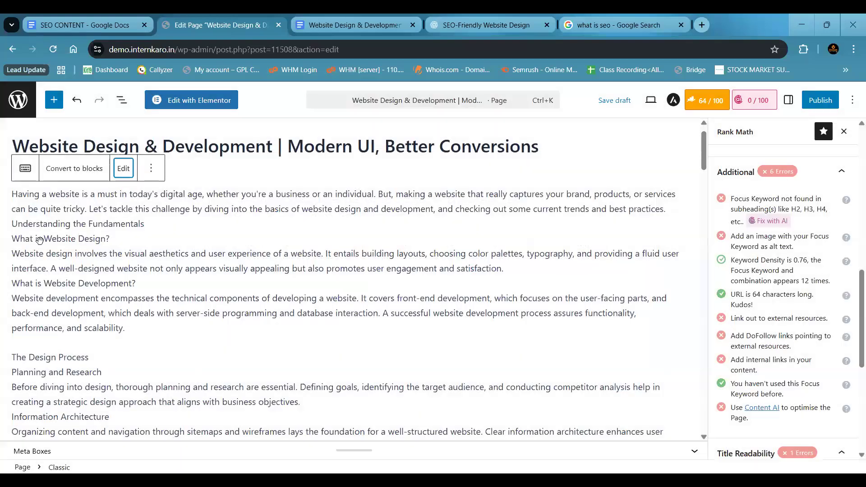
# - Highlight the image alt text check and convert the Classic block's content to separate blocks
pyautogui.moveTo(750, 201); pyautogui.dragTo(769, 237)
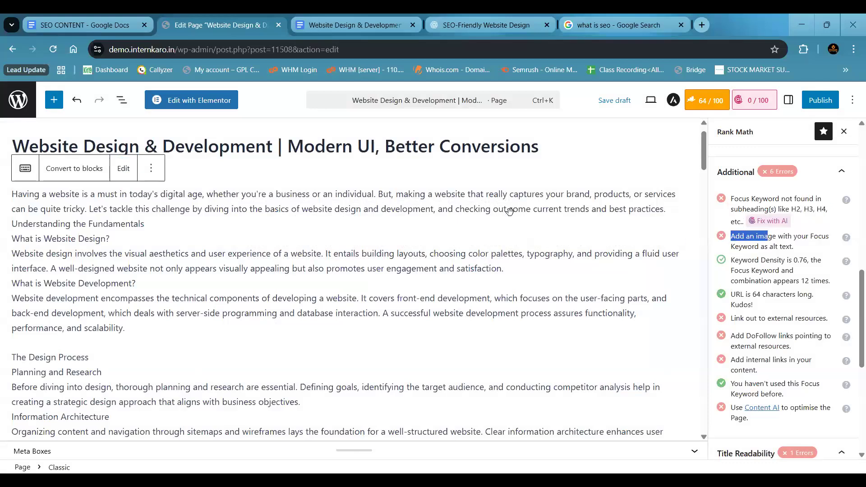
pyautogui.click(336, 314)
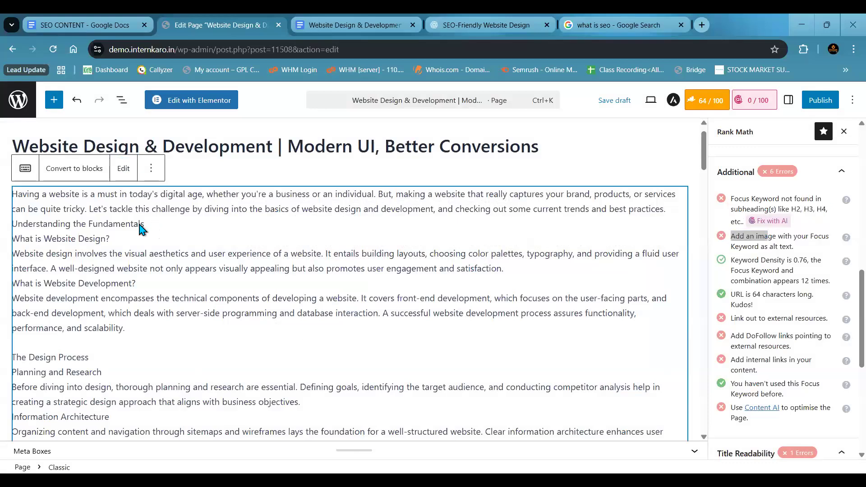
pyautogui.click(86, 169)
pyautogui.click(348, 294)
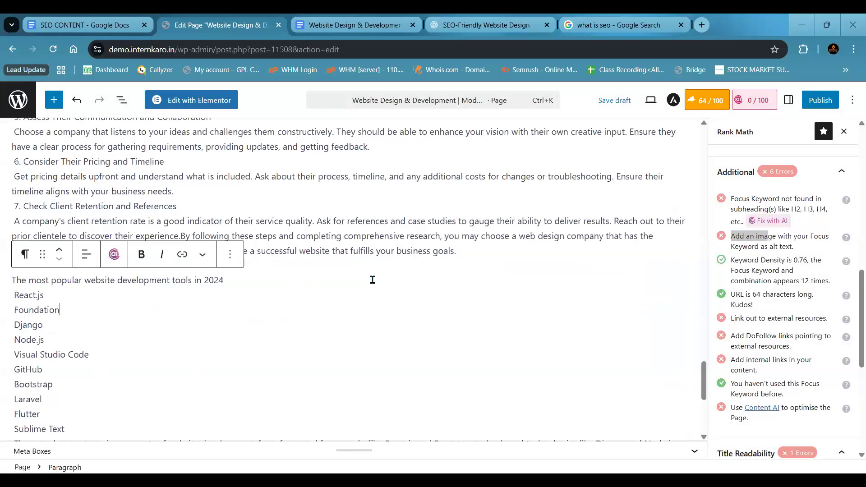
# - Return to the beginning of the page content and highlight the keyword density check among Rank Math's Additional checks
pyautogui.click(387, 251)
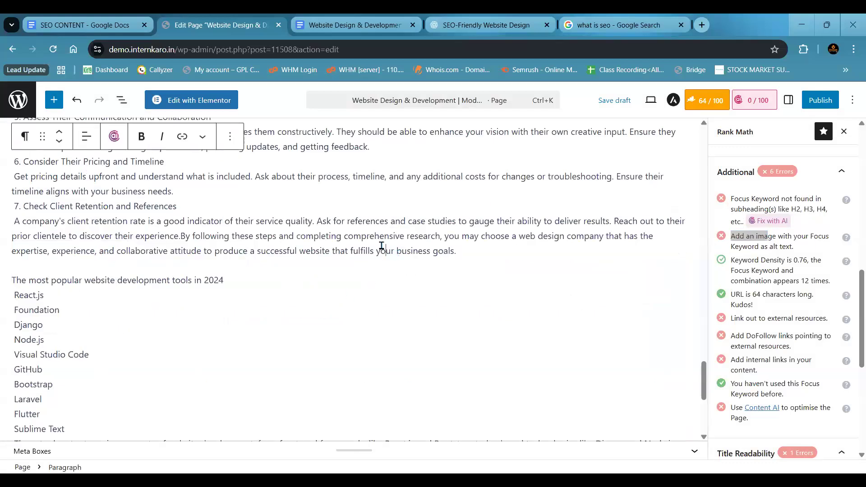
pyautogui.scroll(15, 381, 246)
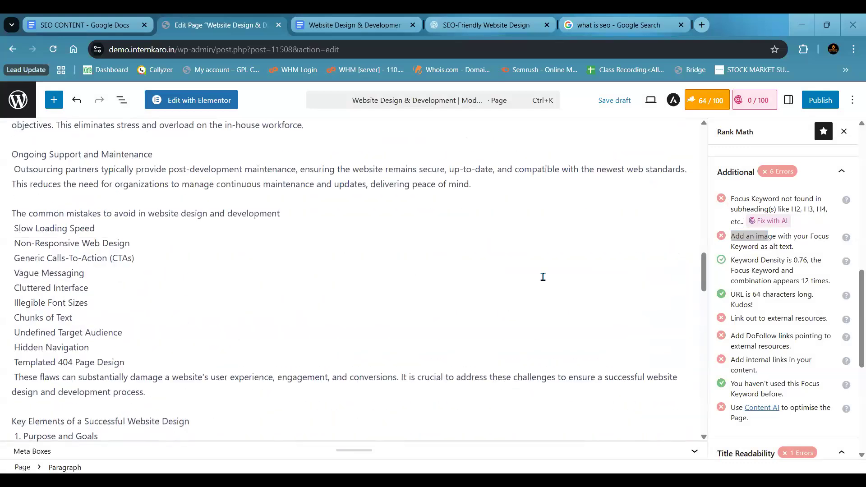
pyautogui.scroll(15, 718, 254)
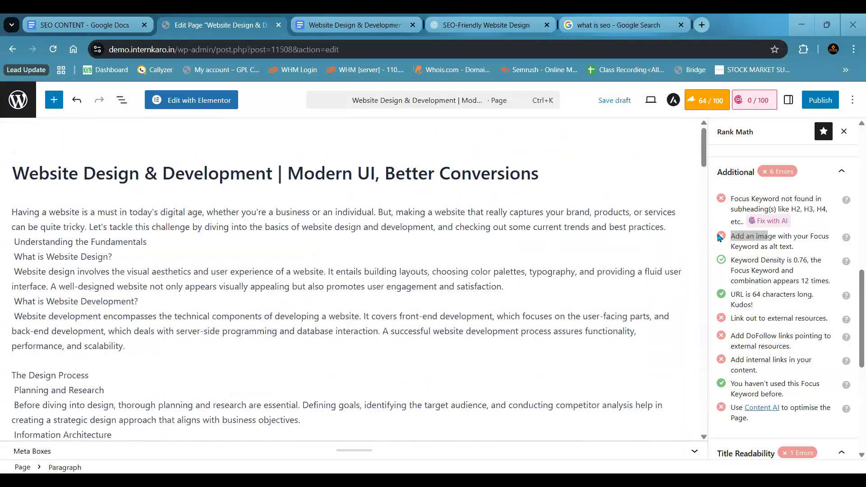
pyautogui.click(724, 239)
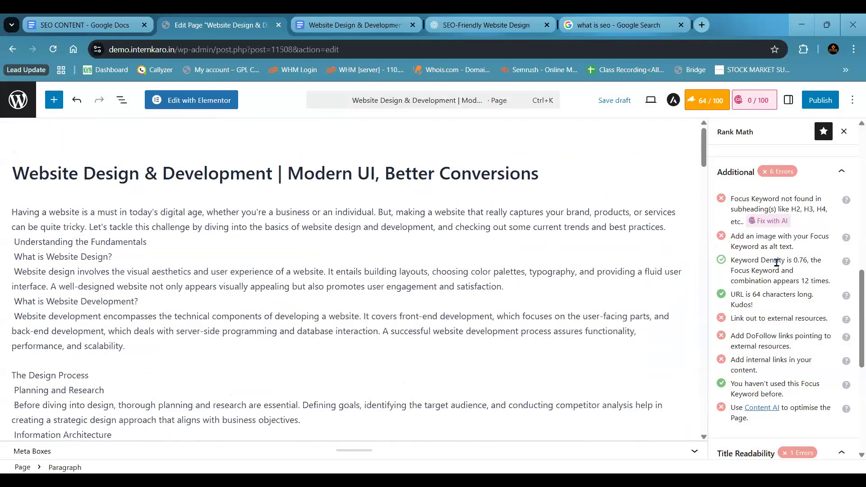
pyautogui.moveTo(731, 261); pyautogui.dragTo(834, 280)
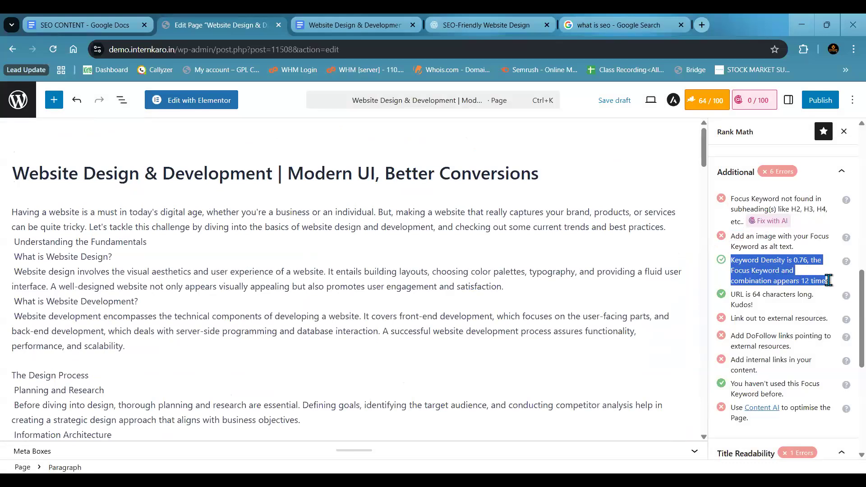
pyautogui.click(782, 273)
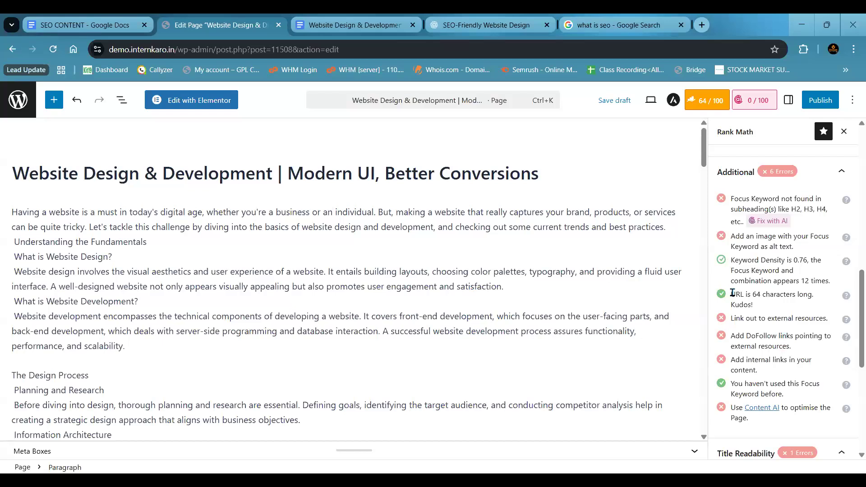
# - Highlight the URL length check, view the permalink in the snippet editor, and close the editor
pyautogui.moveTo(732, 294); pyautogui.dragTo(764, 293)
pyautogui.moveTo(854, 282); pyautogui.dragTo(854, 147)
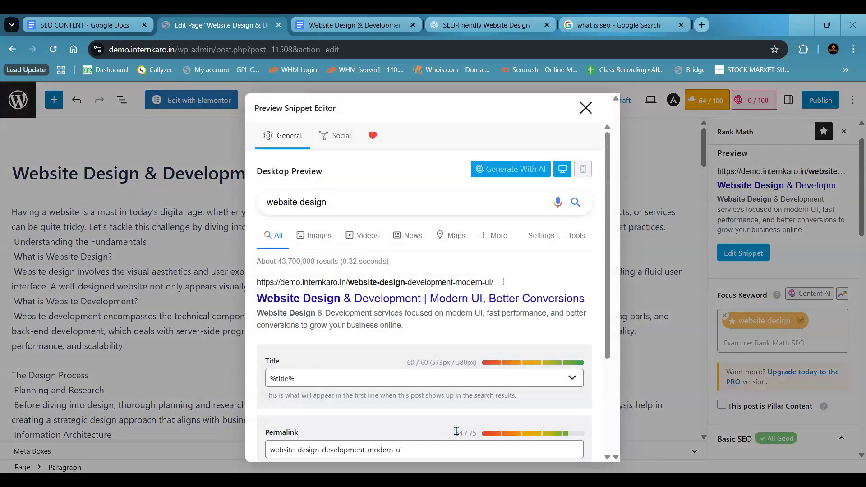
pyautogui.moveTo(455, 432); pyautogui.dragTo(462, 434)
pyautogui.click(585, 107)
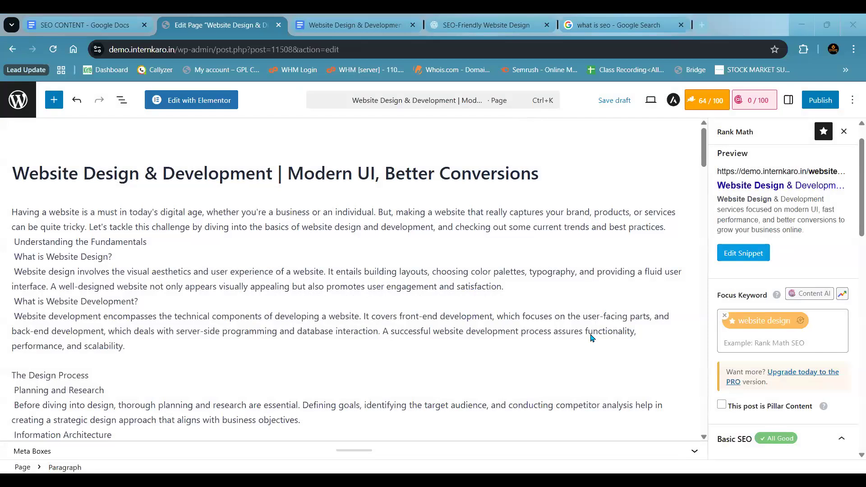
# - Look through the link, Content AI, Title Readability and Content Readability checks
pyautogui.scroll(-8, 749, 262)
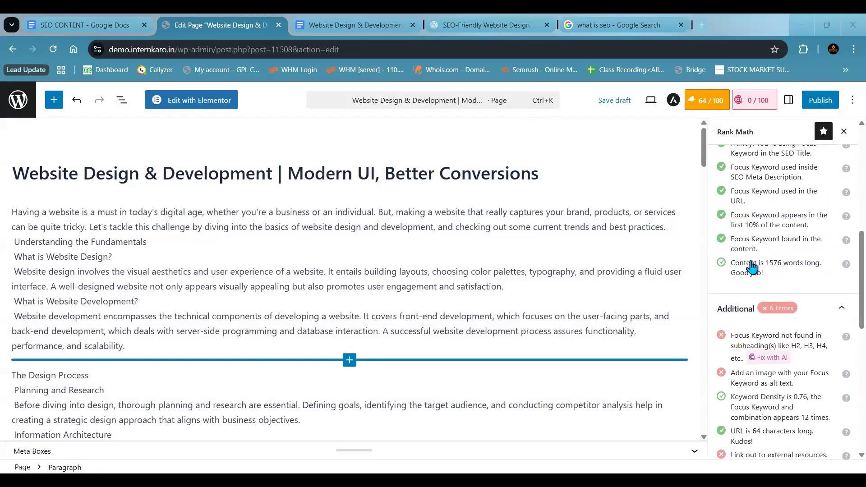
pyautogui.scroll(-4, 752, 267)
pyautogui.scroll(-3, 751, 267)
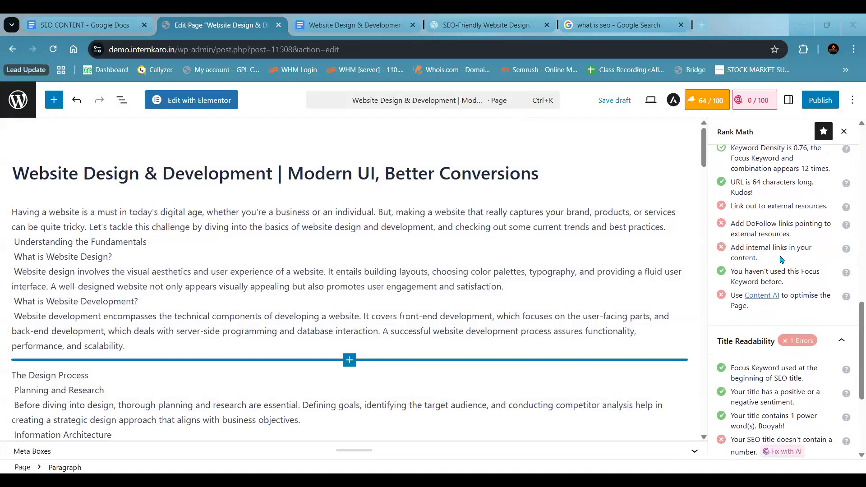
pyautogui.scroll(-4, 765, 311)
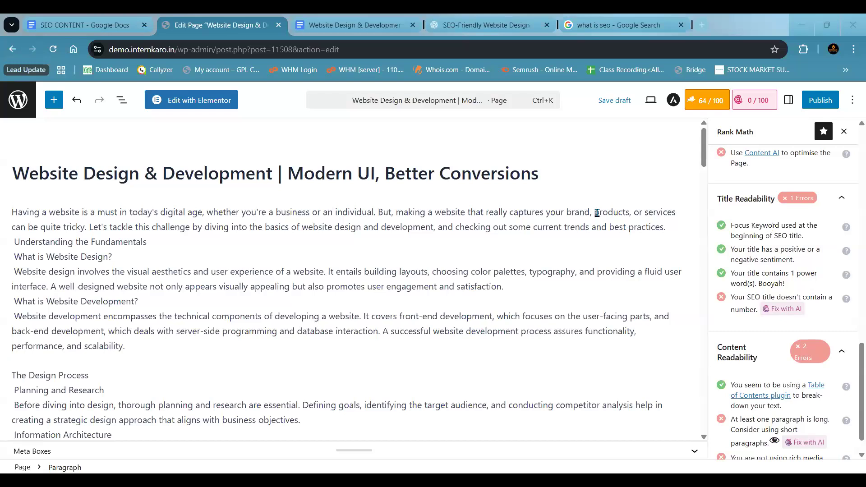
# - View the page's Content AI score, return to the Rank Math SEO settings and bring up the Basic SEO checks
pyautogui.click(752, 105)
pyautogui.click(708, 101)
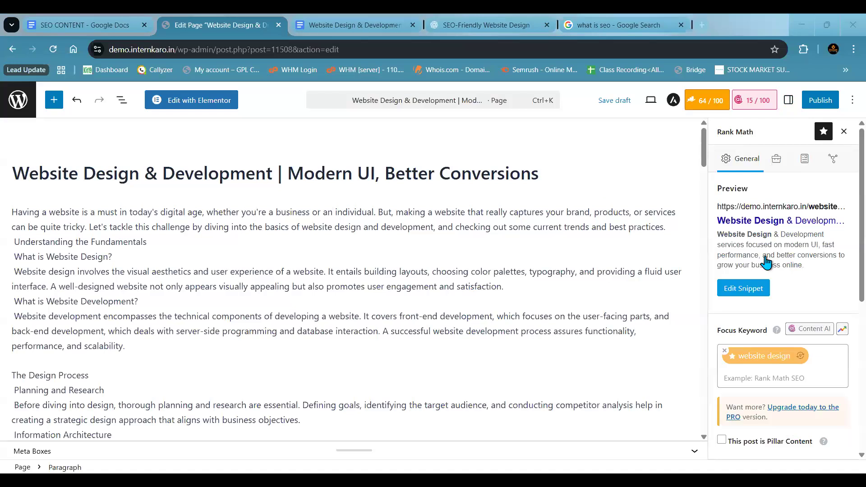
pyautogui.scroll(-5, 767, 264)
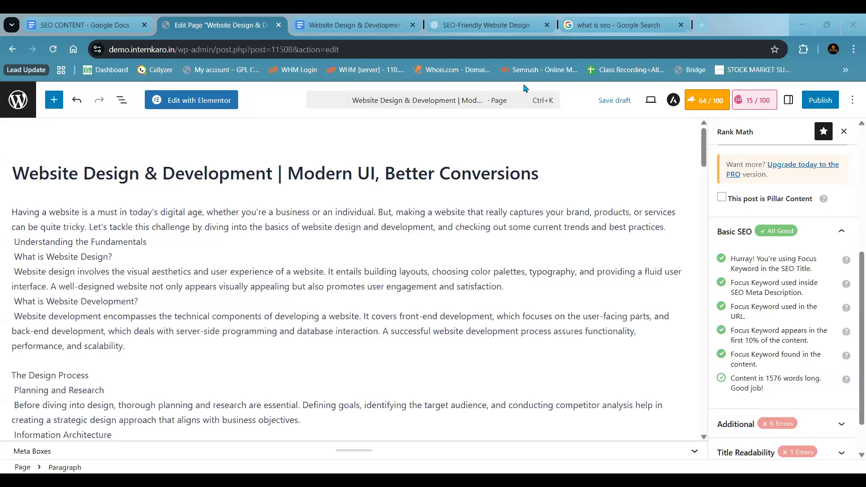
# - Handwrite "Task - Topic → Keyword Research → Article → WordPress" in red above the page title, with a box around Article
pyautogui.moveTo(75, 135); pyautogui.dragTo(102, 132)
pyautogui.moveTo(90, 134)
pyautogui.mouseDown()
pyautogui.moveTo(91, 150)
pyautogui.moveTo(104, 150)
pyautogui.mouseUp()
pyautogui.moveTo(110, 137)
pyautogui.mouseDown()
pyautogui.moveTo(104, 149)
pyautogui.moveTo(126, 149)
pyautogui.mouseUp()
pyautogui.moveTo(148, 140); pyautogui.dragTo(159, 140)
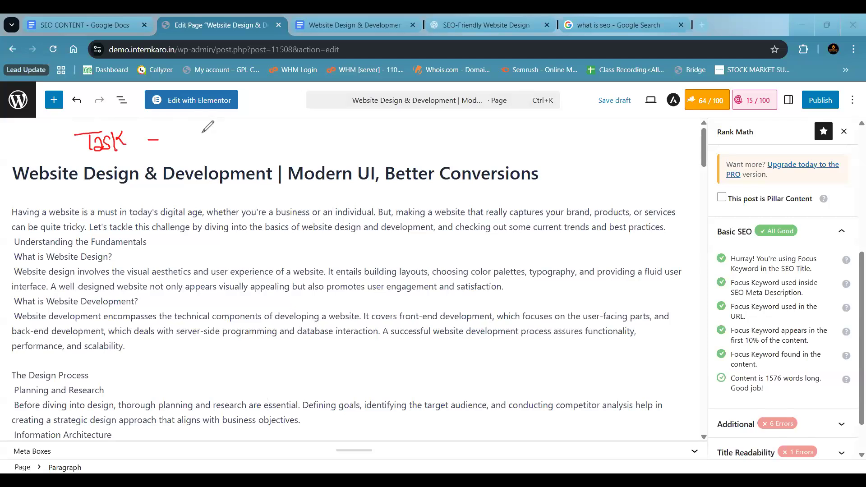
pyautogui.click(191, 131)
pyautogui.moveTo(203, 131); pyautogui.dragTo(255, 137)
pyautogui.moveTo(266, 128)
pyautogui.mouseDown()
pyautogui.moveTo(277, 140)
pyautogui.moveTo(284, 136)
pyautogui.mouseUp()
pyautogui.moveTo(287, 130)
pyautogui.mouseDown()
pyautogui.moveTo(292, 140)
pyautogui.moveTo(343, 130)
pyautogui.mouseUp()
pyautogui.moveTo(283, 155)
pyautogui.mouseDown()
pyautogui.moveTo(289, 143)
pyautogui.moveTo(355, 150)
pyautogui.mouseUp()
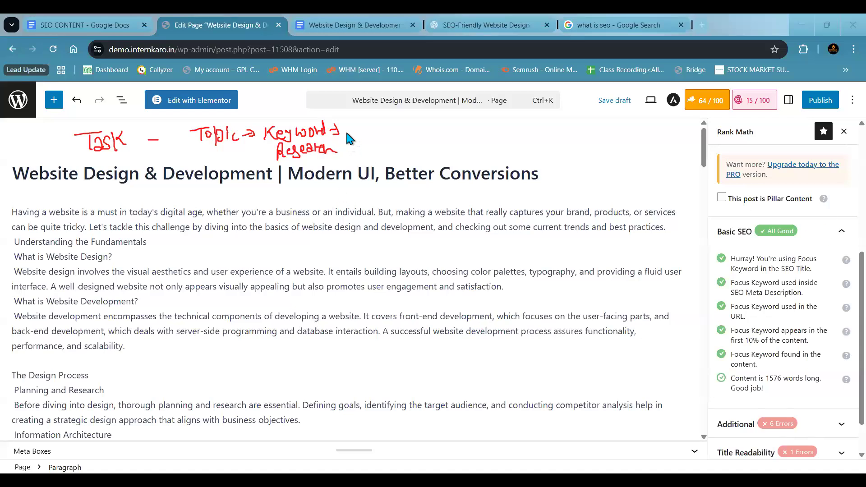
pyautogui.moveTo(350, 126)
pyautogui.mouseDown()
pyautogui.moveTo(355, 157)
pyautogui.moveTo(397, 113)
pyautogui.moveTo(355, 139)
pyautogui.mouseUp()
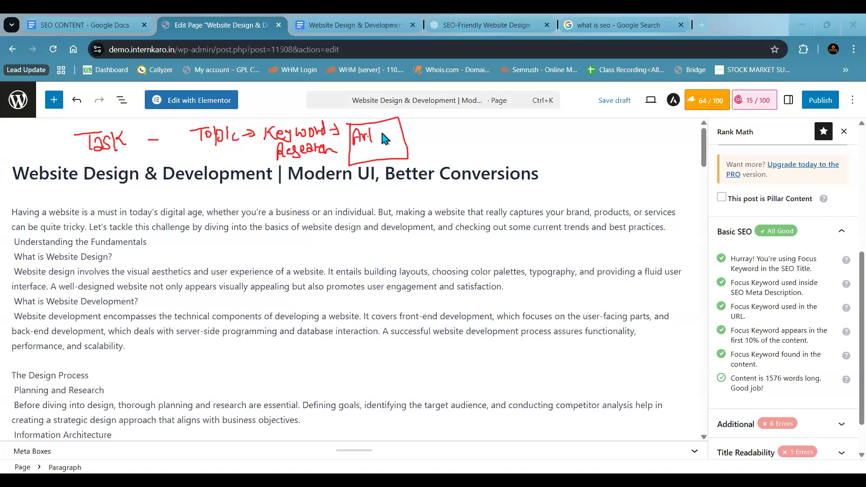
pyautogui.moveTo(390, 132); pyautogui.dragTo(419, 135)
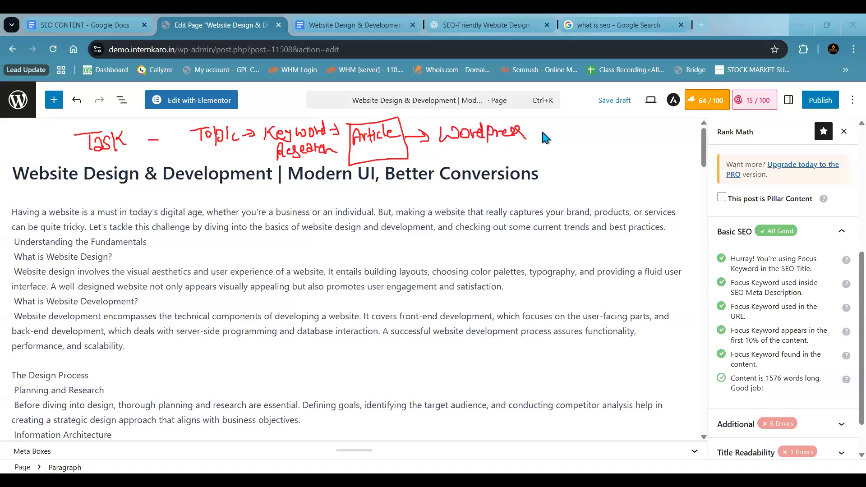
# - Add "→ Basic SEO" with a tick to the handwritten flow, circle the Basic SEO heading and bracket its checks in red
pyautogui.moveTo(579, 135); pyautogui.dragTo(575, 142)
pyautogui.moveTo(583, 135); pyautogui.dragTo(583, 143)
pyautogui.click(585, 129)
pyautogui.moveTo(753, 219)
pyautogui.mouseDown()
pyautogui.moveTo(731, 236)
pyautogui.moveTo(814, 236)
pyautogui.moveTo(752, 215)
pyautogui.mouseUp()
pyautogui.moveTo(742, 248)
pyautogui.mouseDown()
pyautogui.moveTo(728, 279)
pyautogui.moveTo(727, 366)
pyautogui.moveTo(740, 391)
pyautogui.moveTo(763, 389)
pyautogui.mouseUp()
pyautogui.moveTo(598, 134)
pyautogui.mouseDown()
pyautogui.moveTo(601, 146)
pyautogui.moveTo(640, 144)
pyautogui.moveTo(654, 128)
pyautogui.moveTo(643, 144)
pyautogui.moveTo(661, 145)
pyautogui.mouseUp()
pyautogui.click(623, 160)
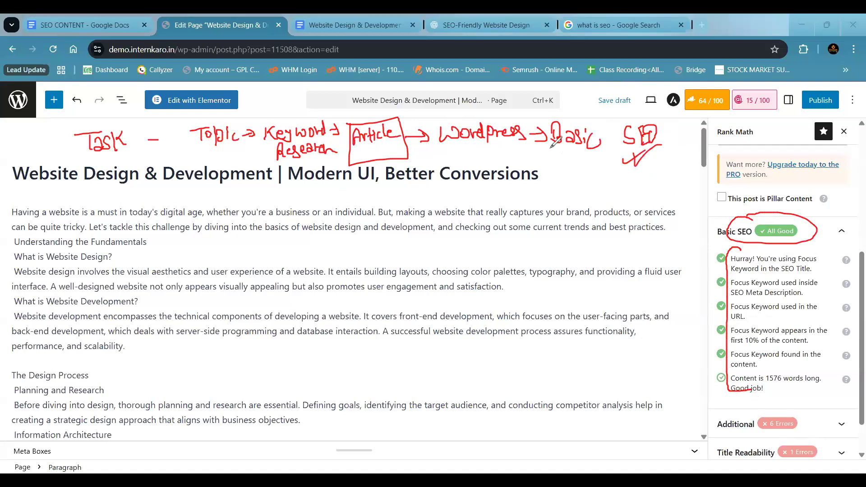
pyautogui.moveTo(512, 141); pyautogui.dragTo(494, 161)
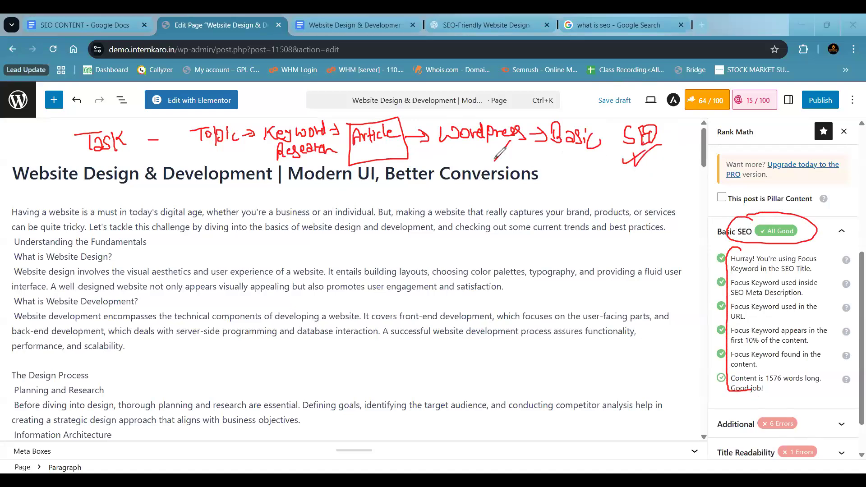